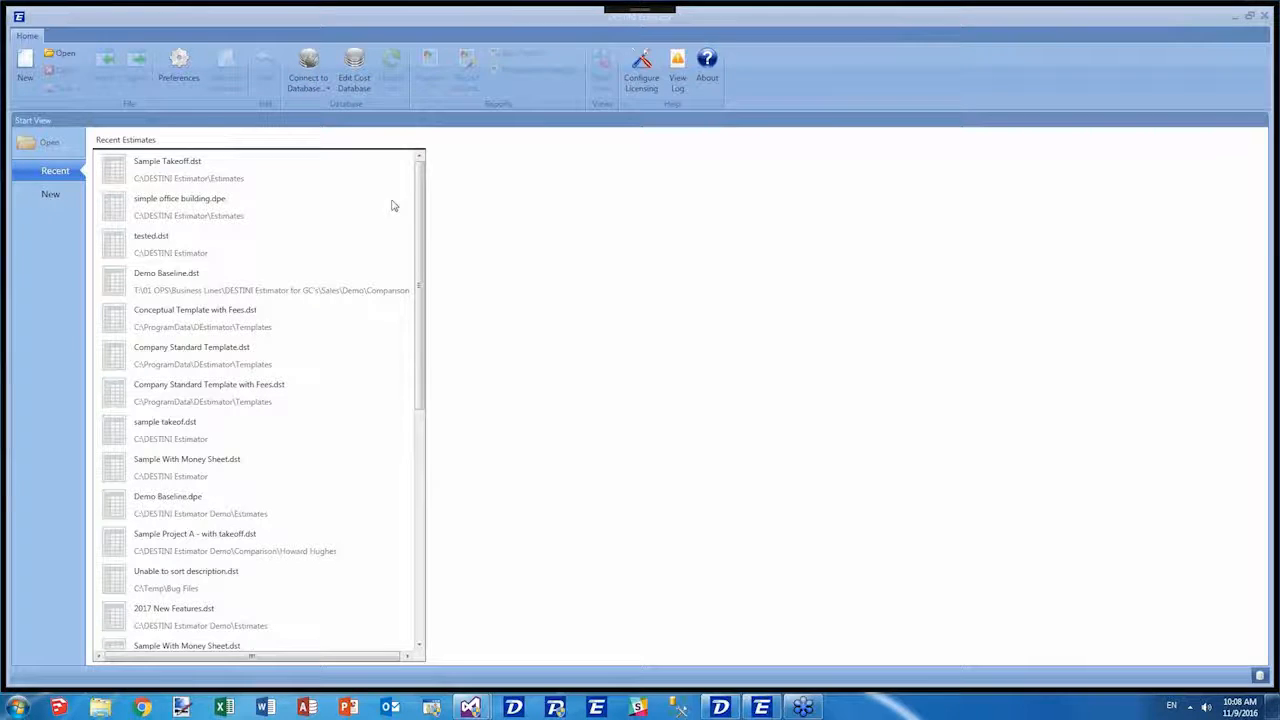
Open the Sample Takeoff.dst estimate and load its bA2.11 Level 1 Area 1 floor plan for takeoff from the PDF and image models.
click(271, 165)
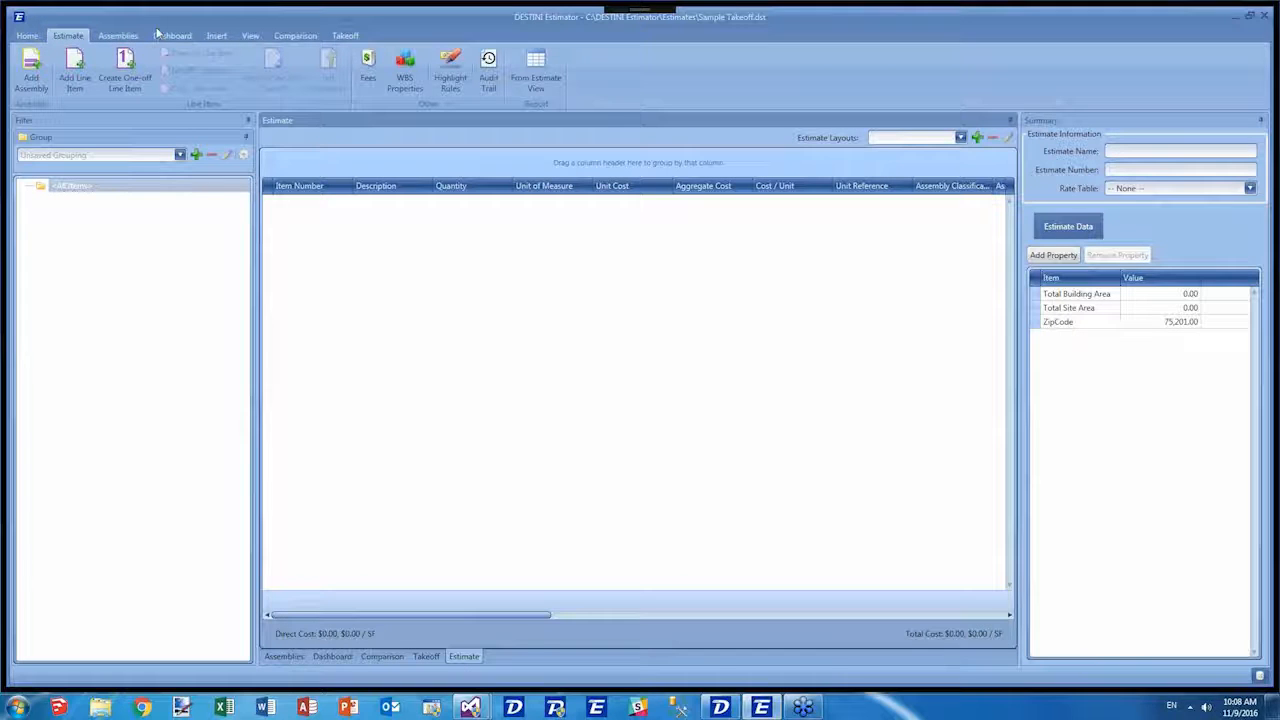
click(346, 37)
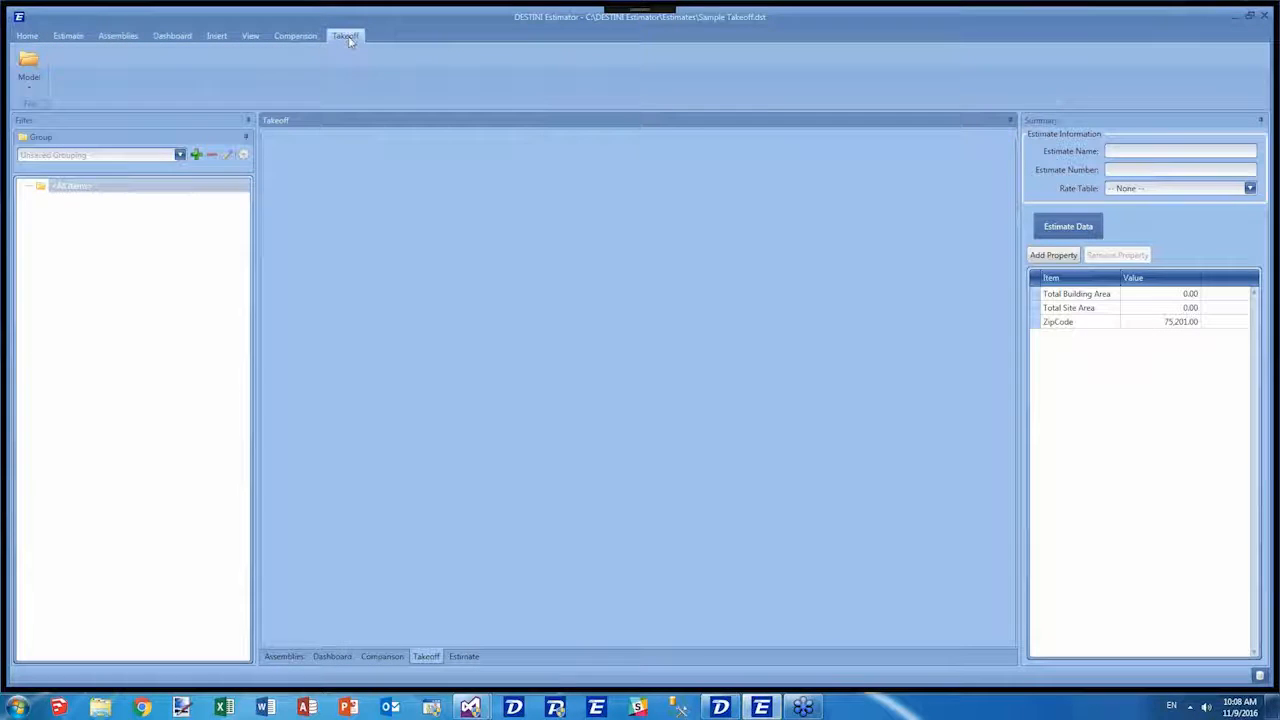
click(28, 70)
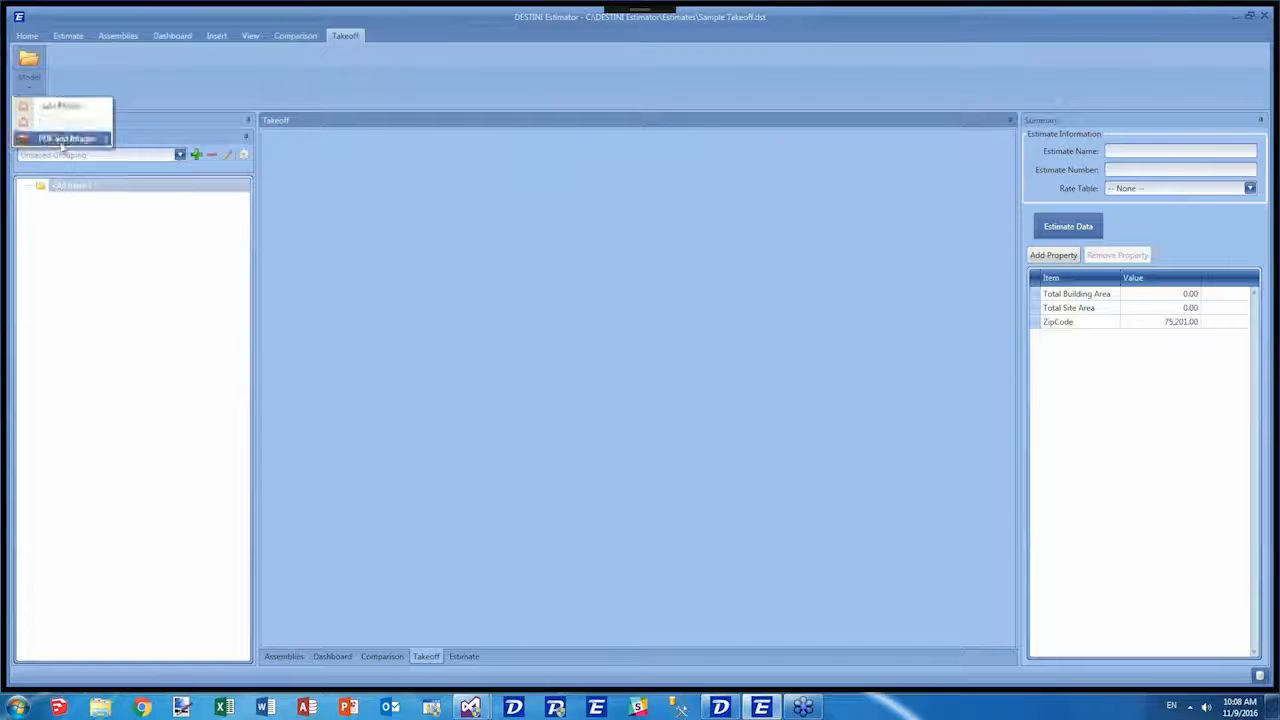
click(240, 139)
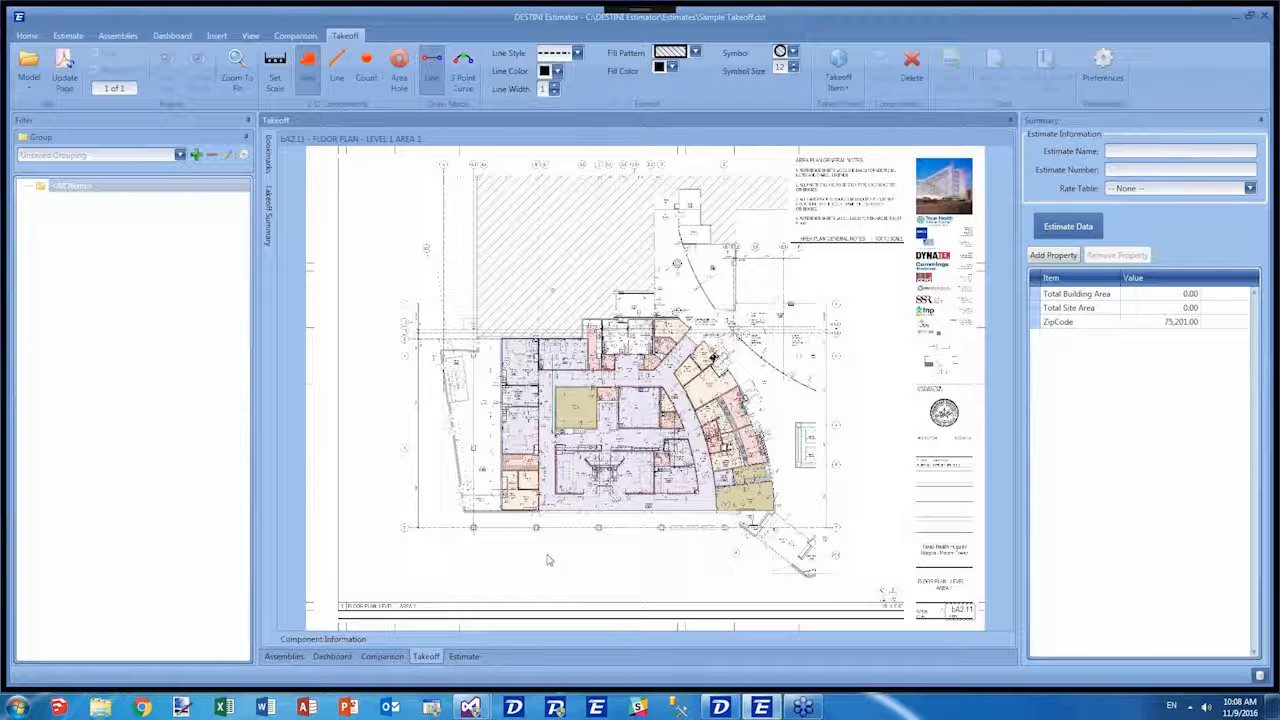
Examine the Level 1 Area 1 floor plan's taken-off floor areas and walls, closing in on the GXT rooms.
scroll(547, 550, up, 4)
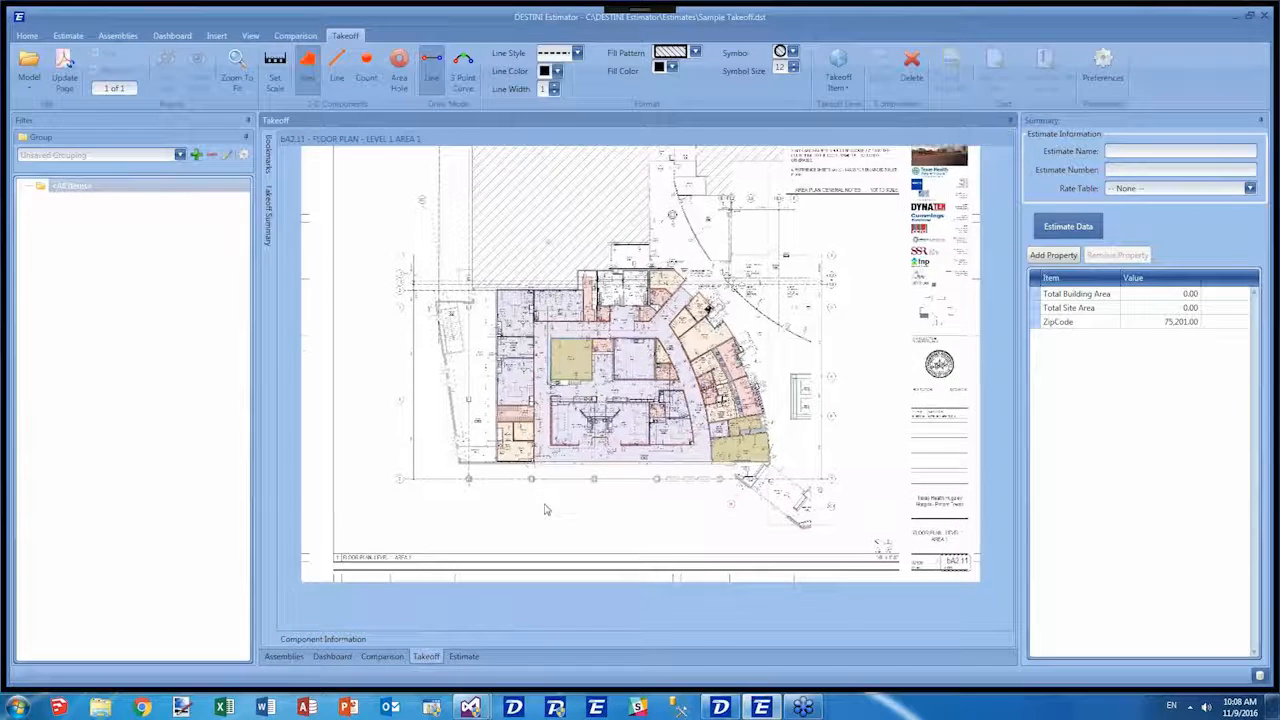
scroll(545, 507, up, 1)
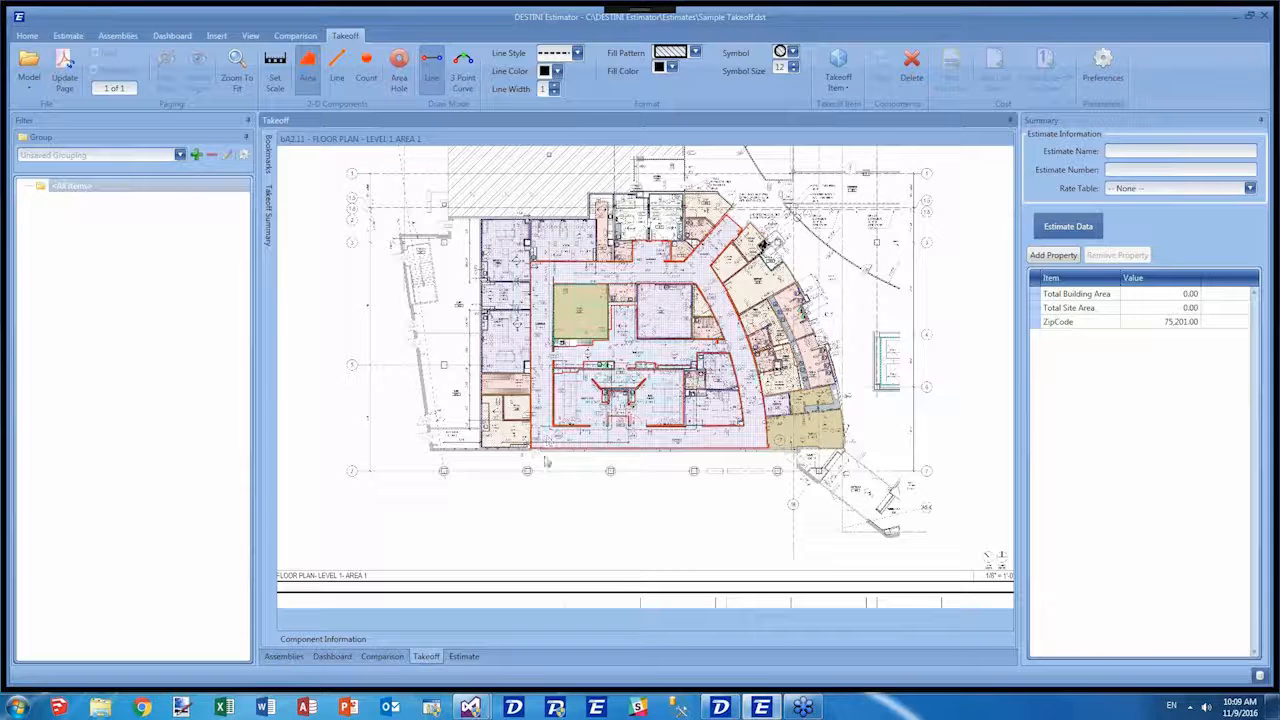
drag(608, 471, 579, 521)
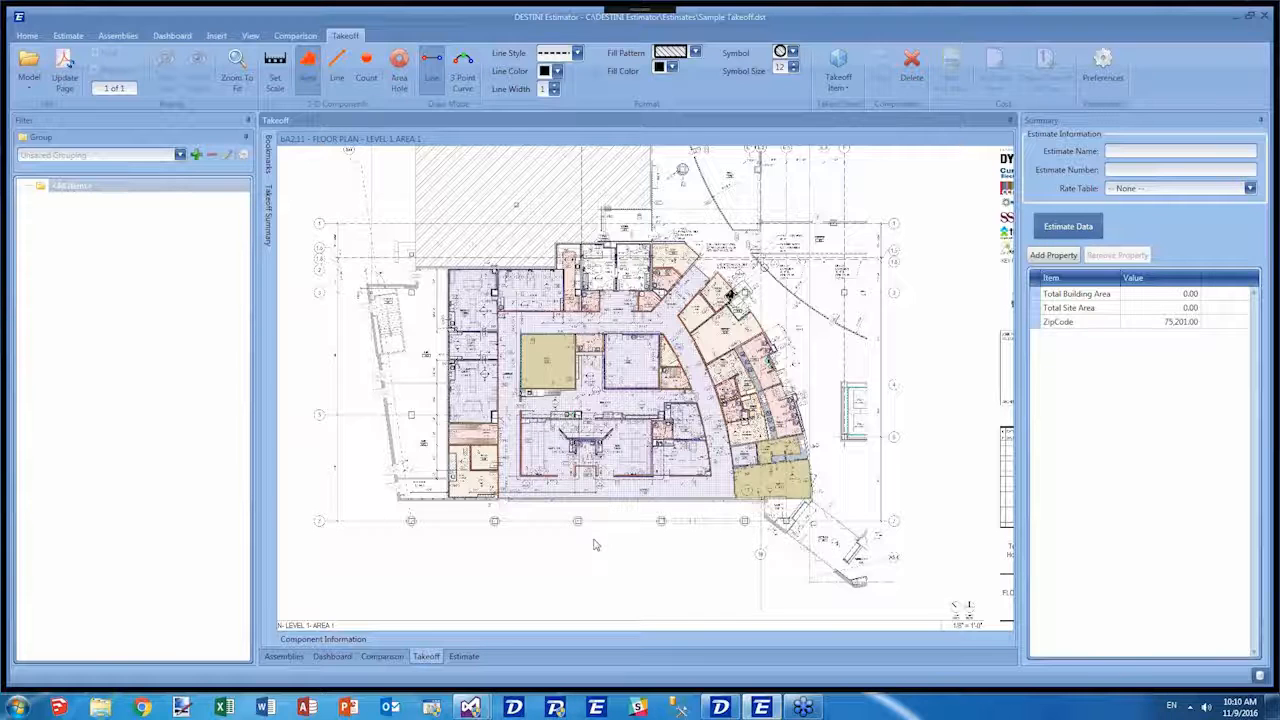
scroll(594, 545, up, 1)
scroll(594, 545, up, 1)
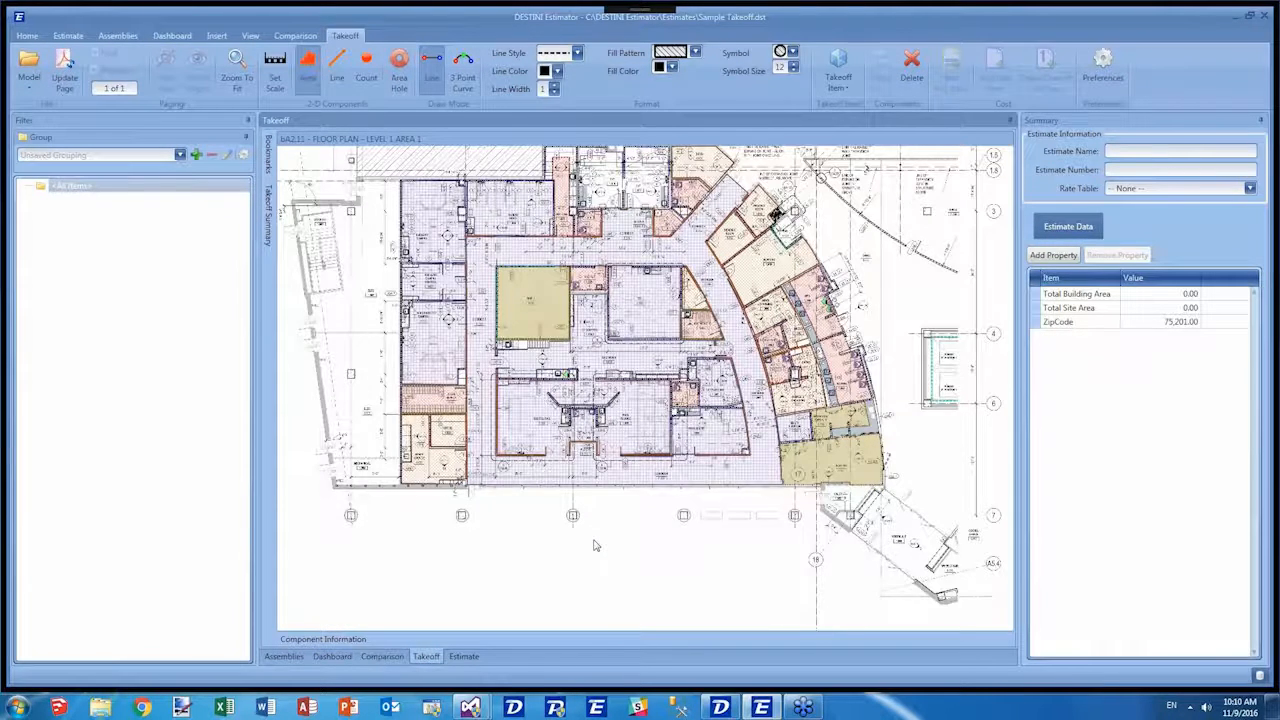
scroll(594, 545, up, 1)
scroll(594, 545, up, 1)
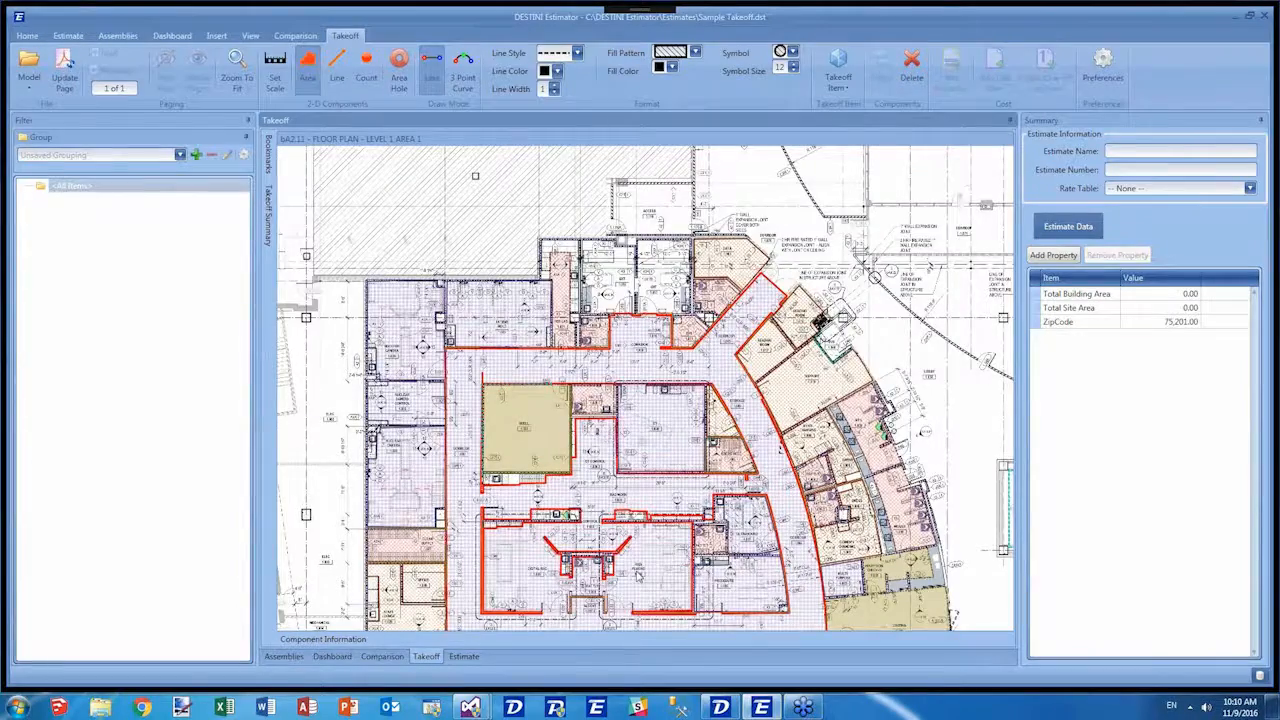
scroll(638, 573, up, 1)
scroll(642, 535, up, 1)
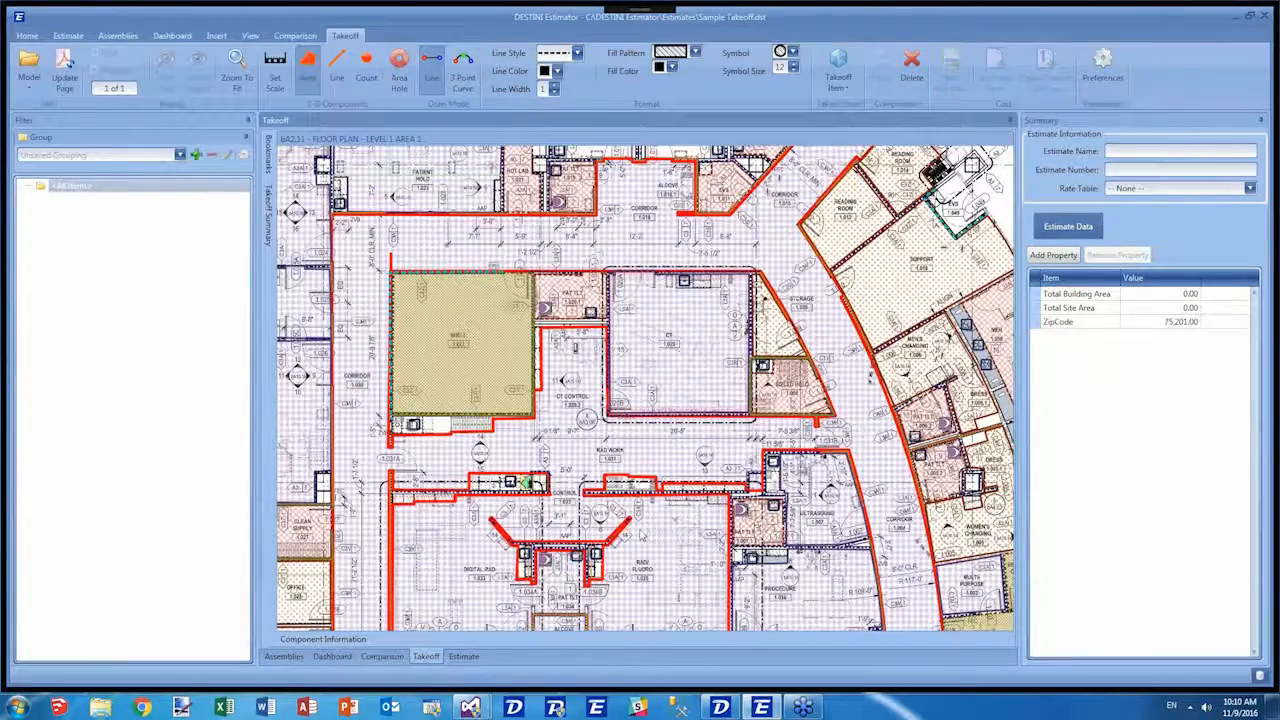
scroll(620, 410, down, 1)
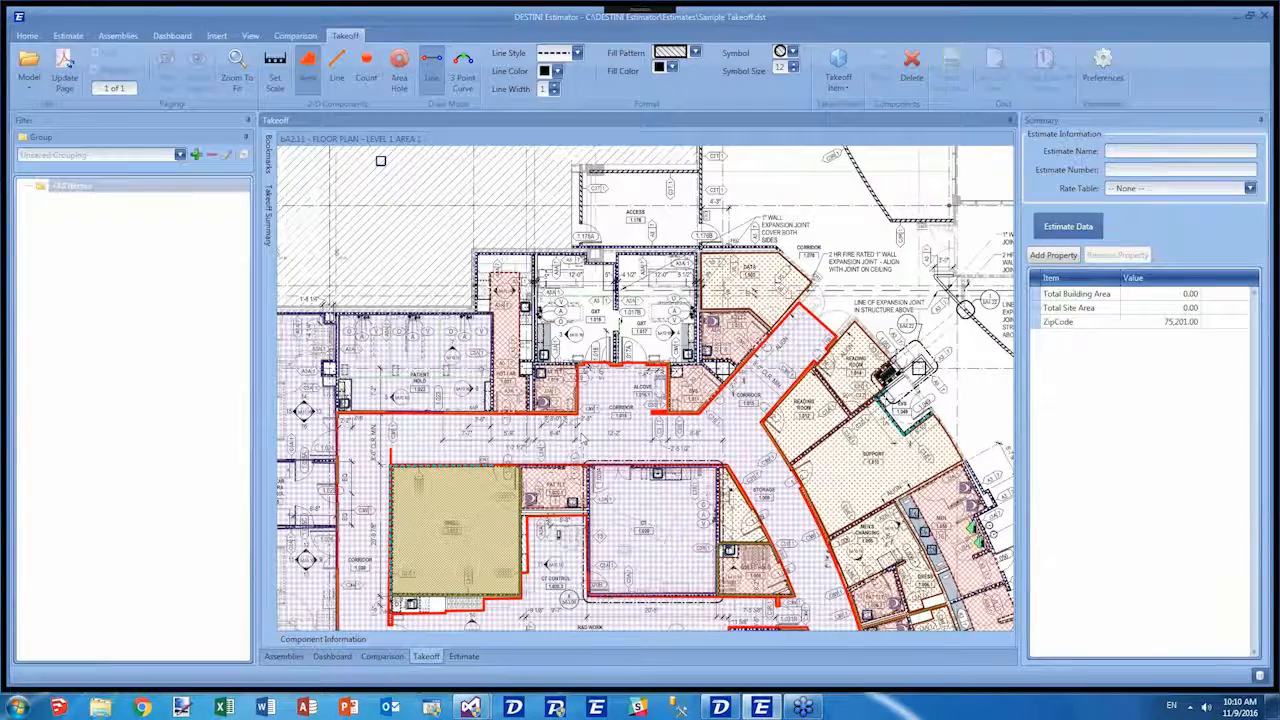
scroll(619, 329, up, 2)
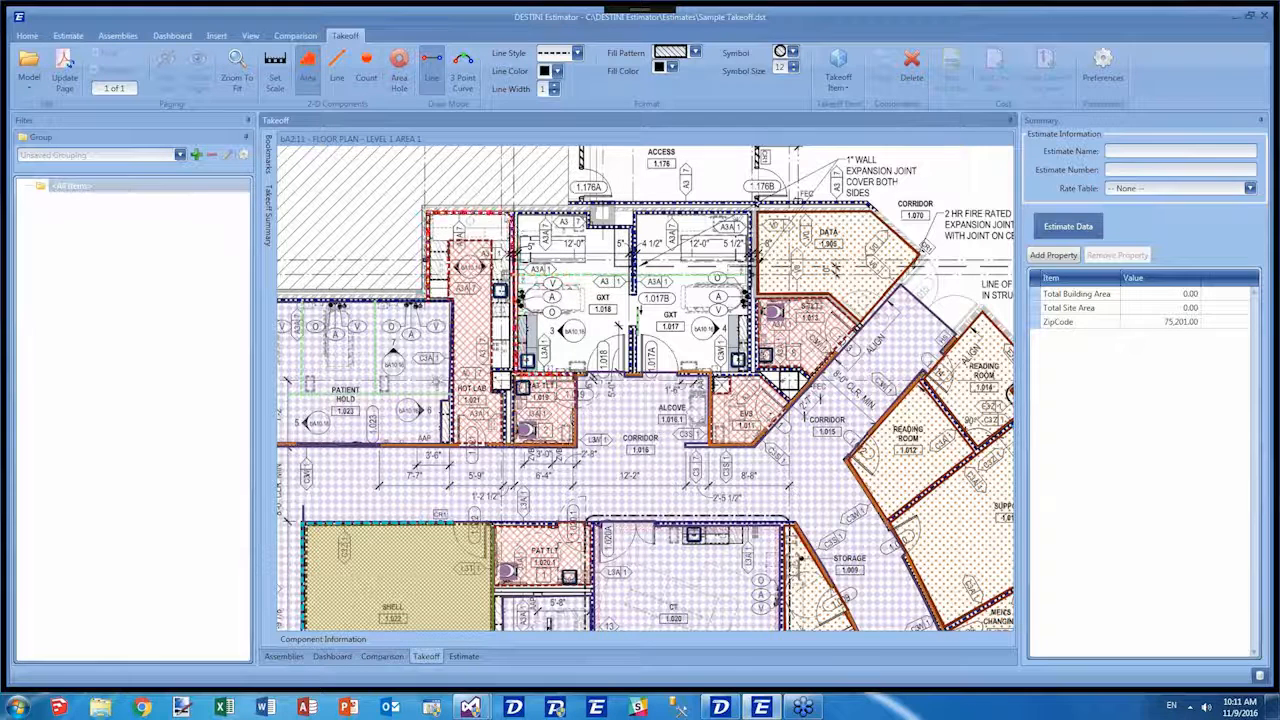
Group the takeoff items by Building Type and Component Type.
click(823, 91)
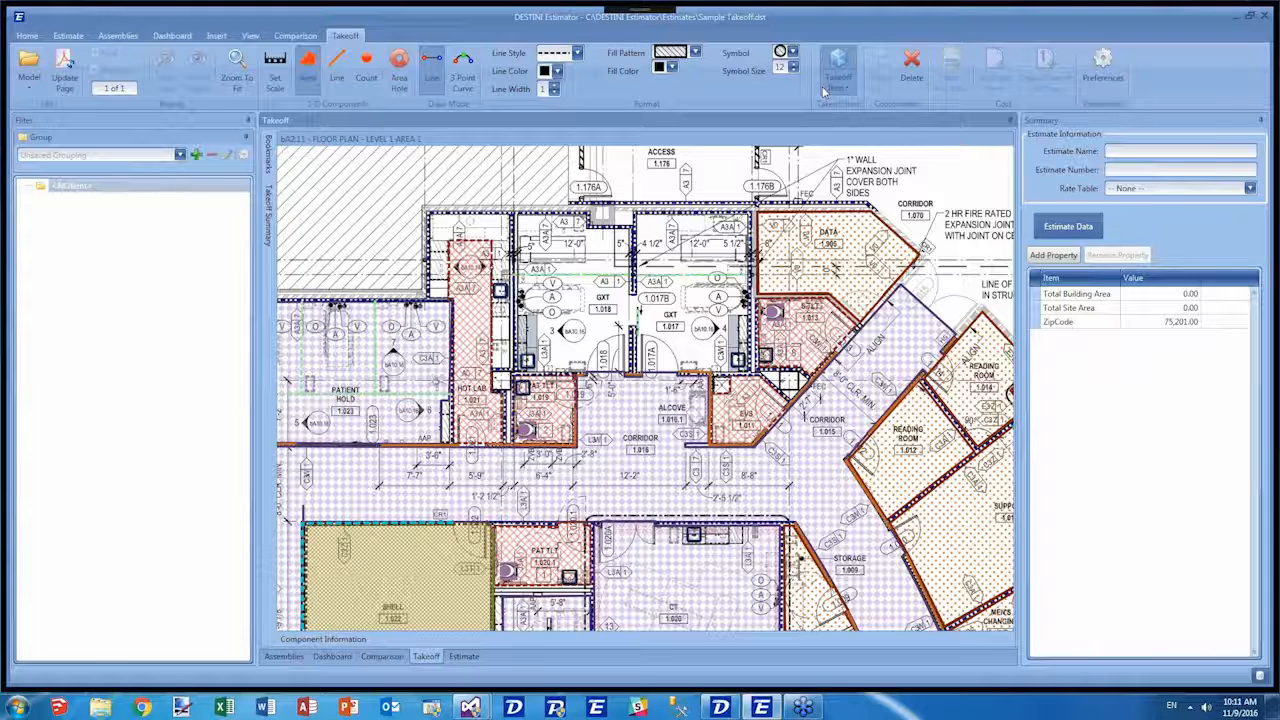
click(825, 88)
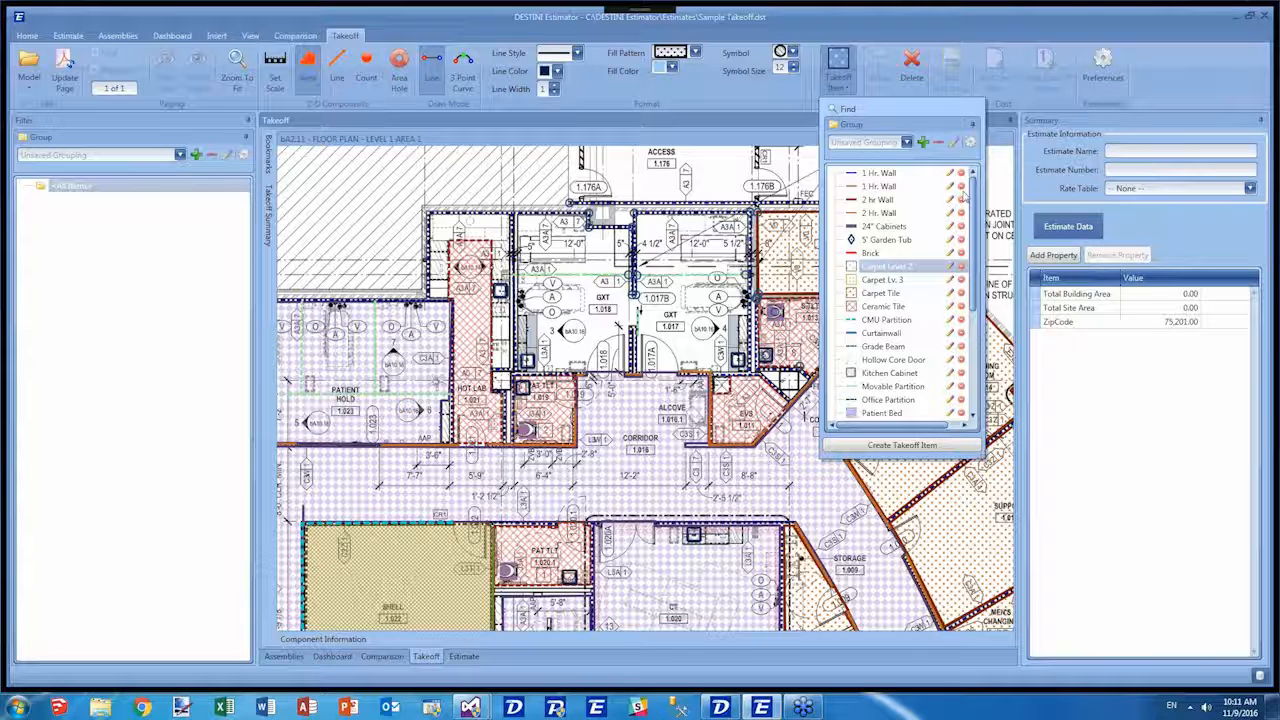
mouse_move(974, 194)
mouse_down()
mouse_move(975, 282)
mouse_move(973, 195)
mouse_up()
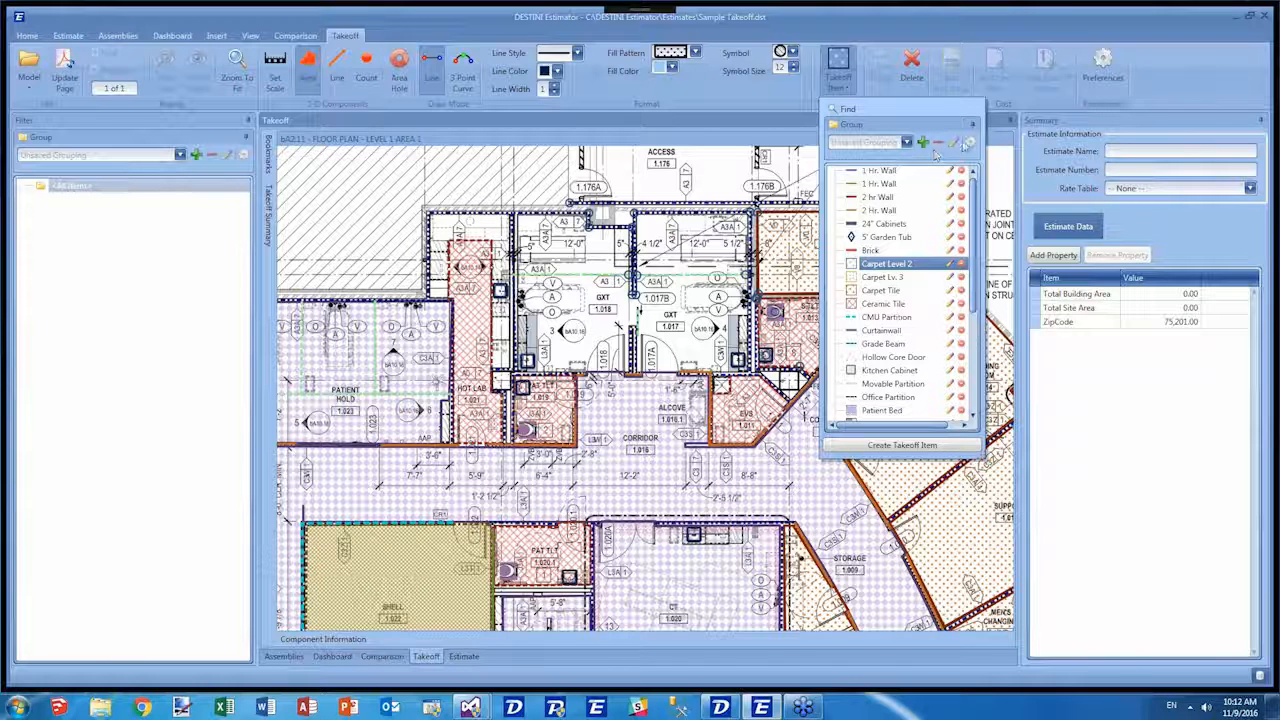
click(970, 142)
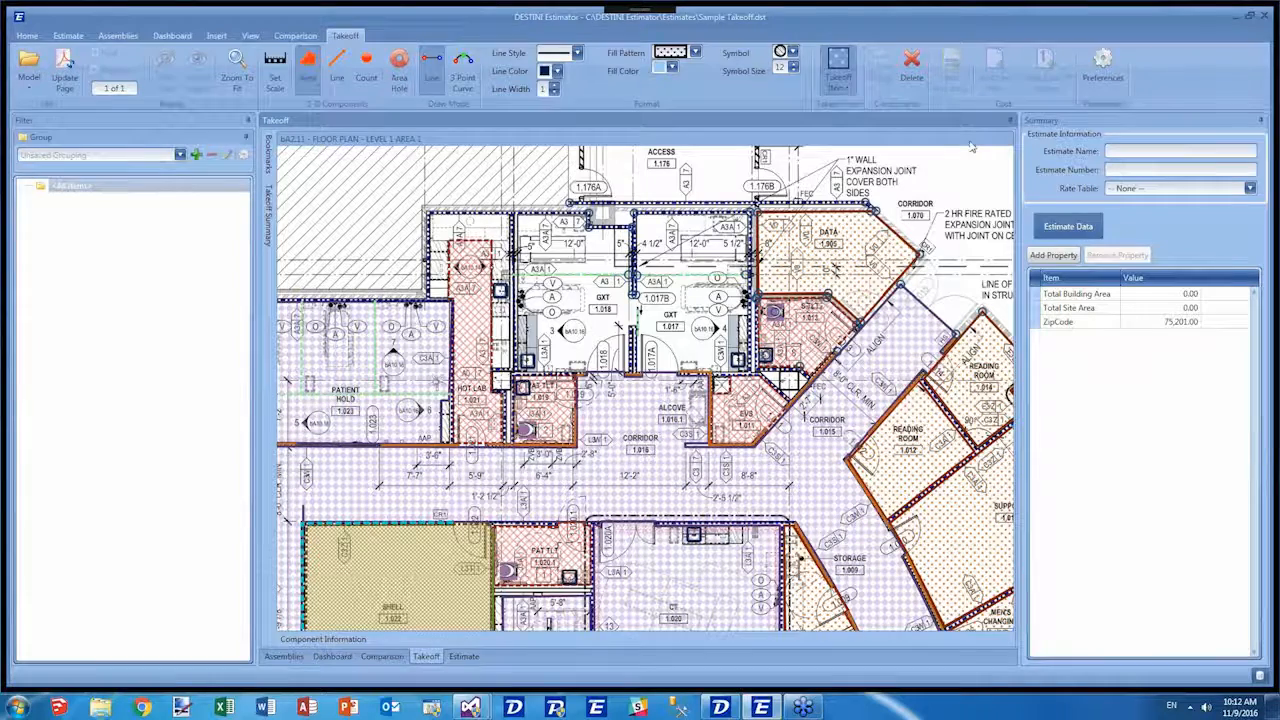
click(617, 211)
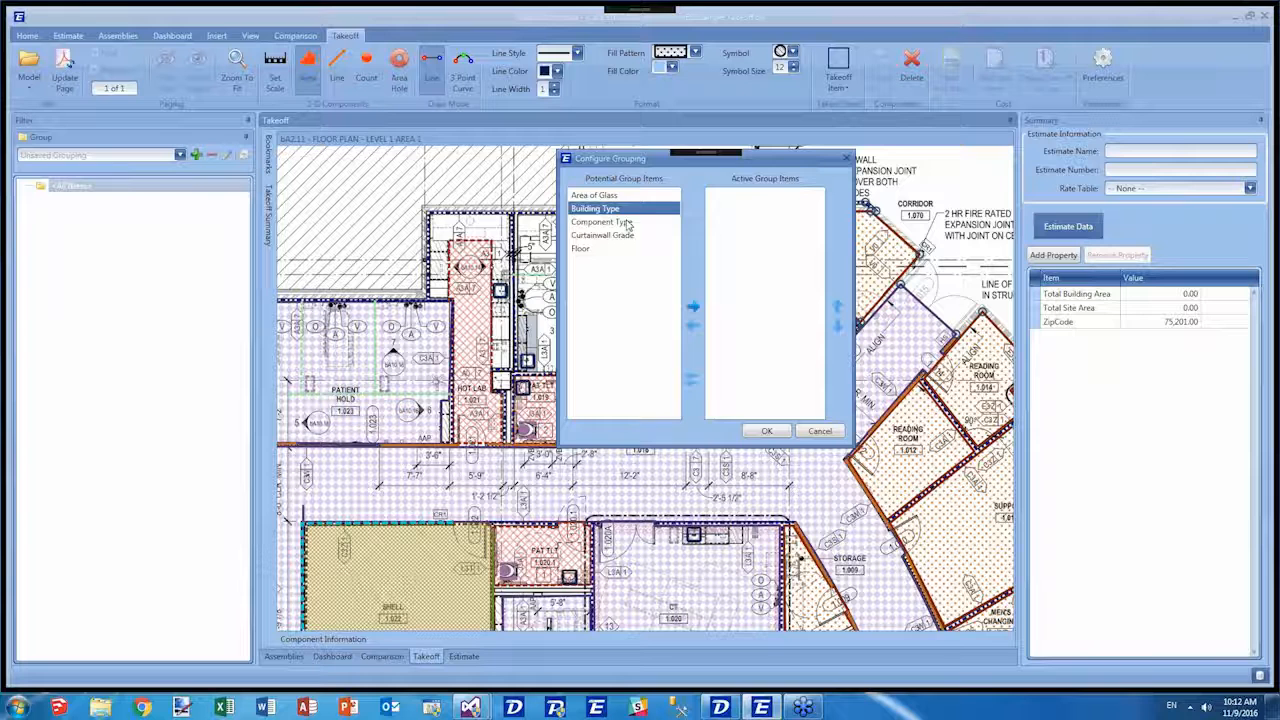
ctrl+click(628, 222)
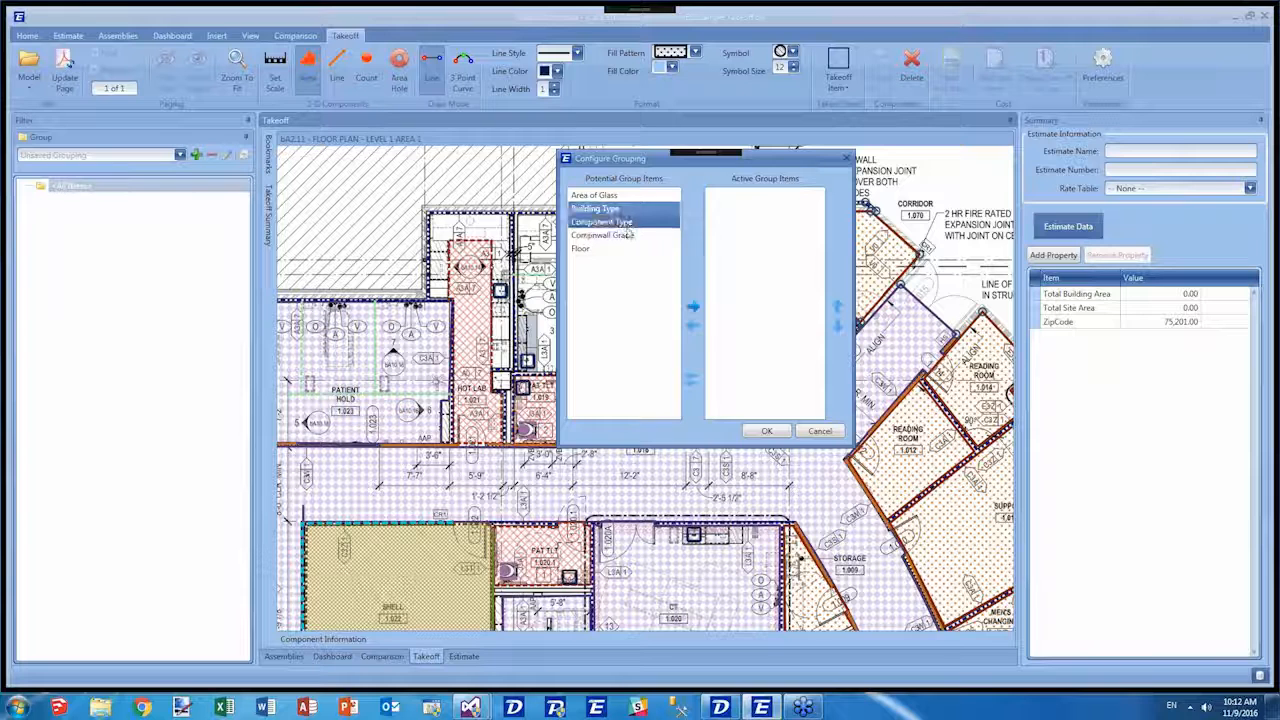
click(694, 311)
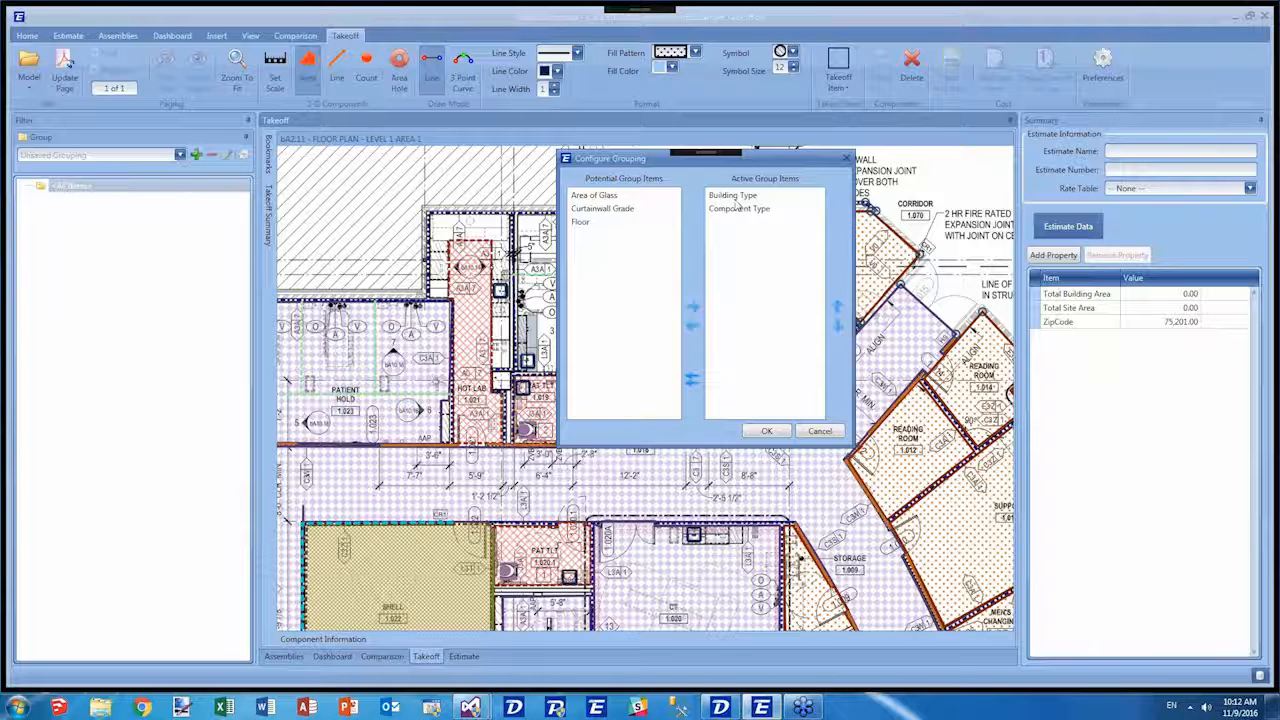
click(766, 430)
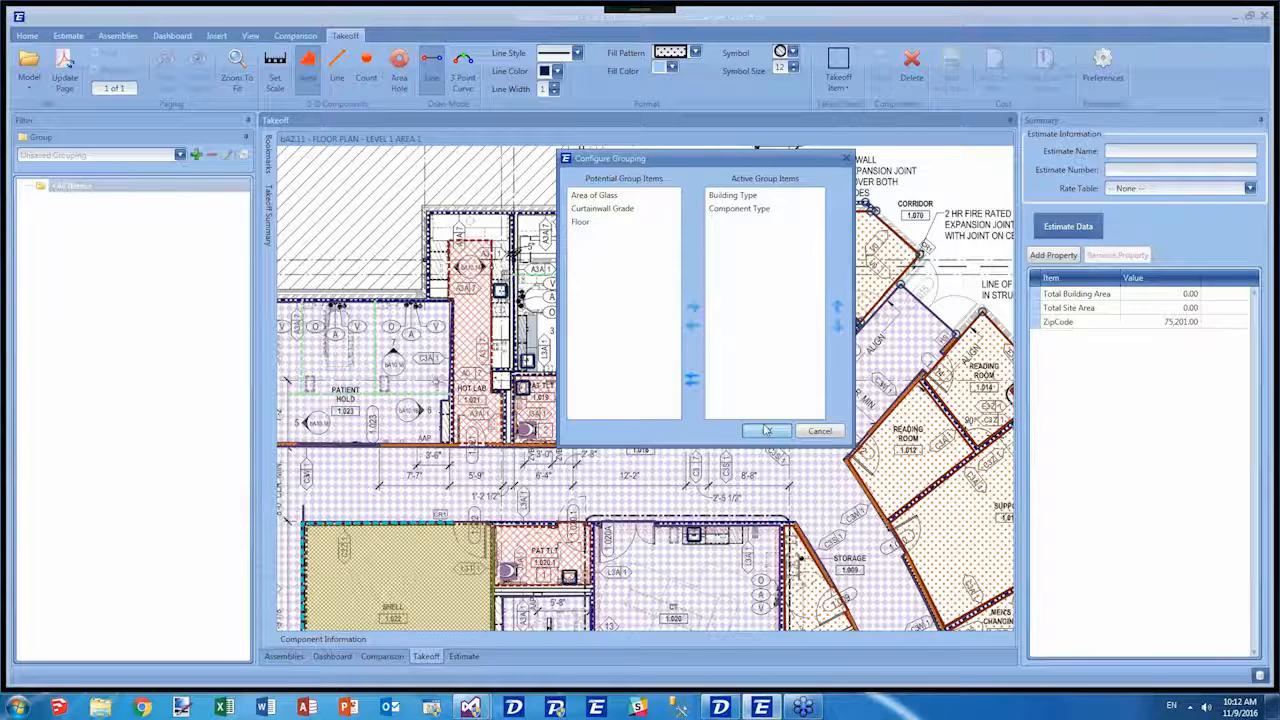
Choose the VCT takeoff item from the Hospital building type's Floor Covering group.
click(840, 90)
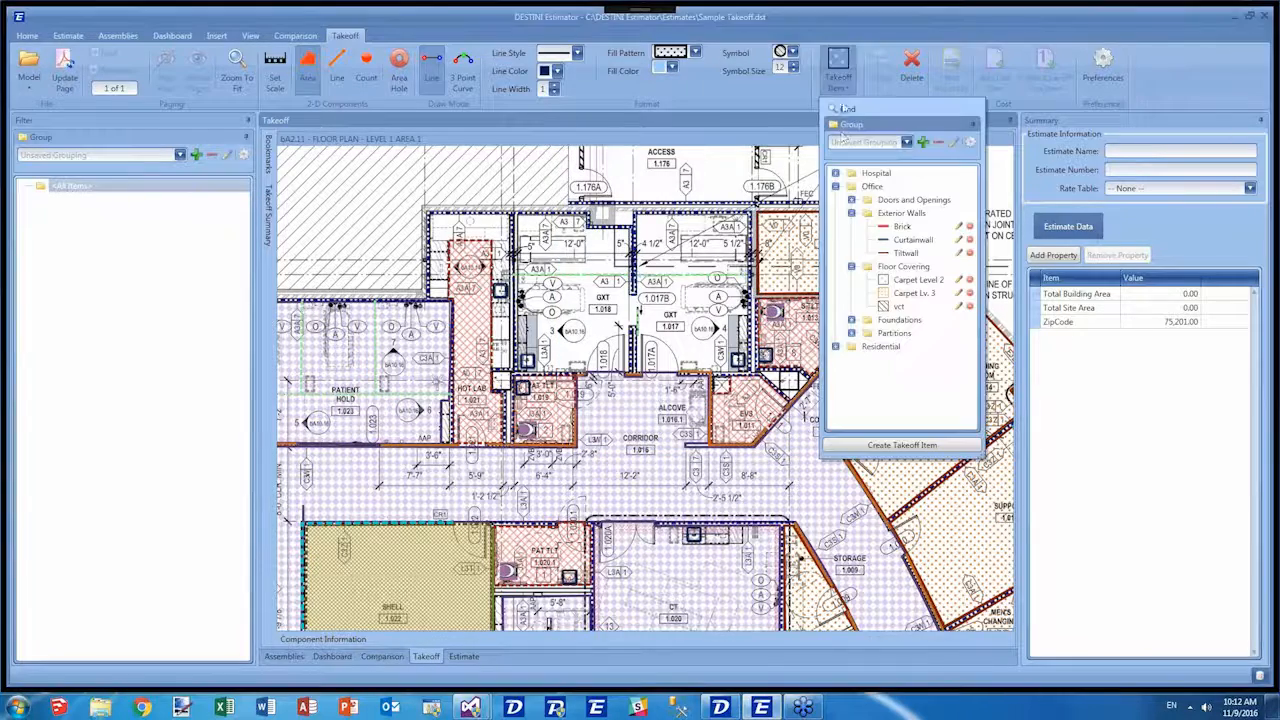
click(835, 187)
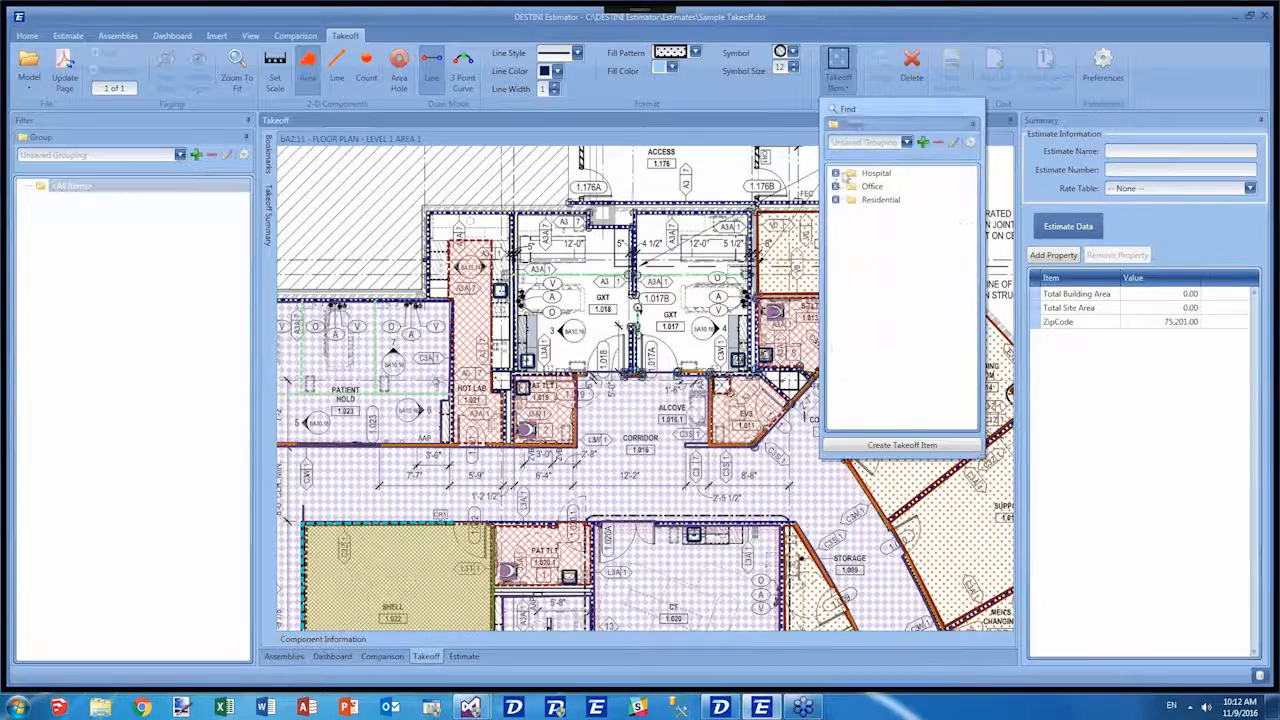
click(835, 173)
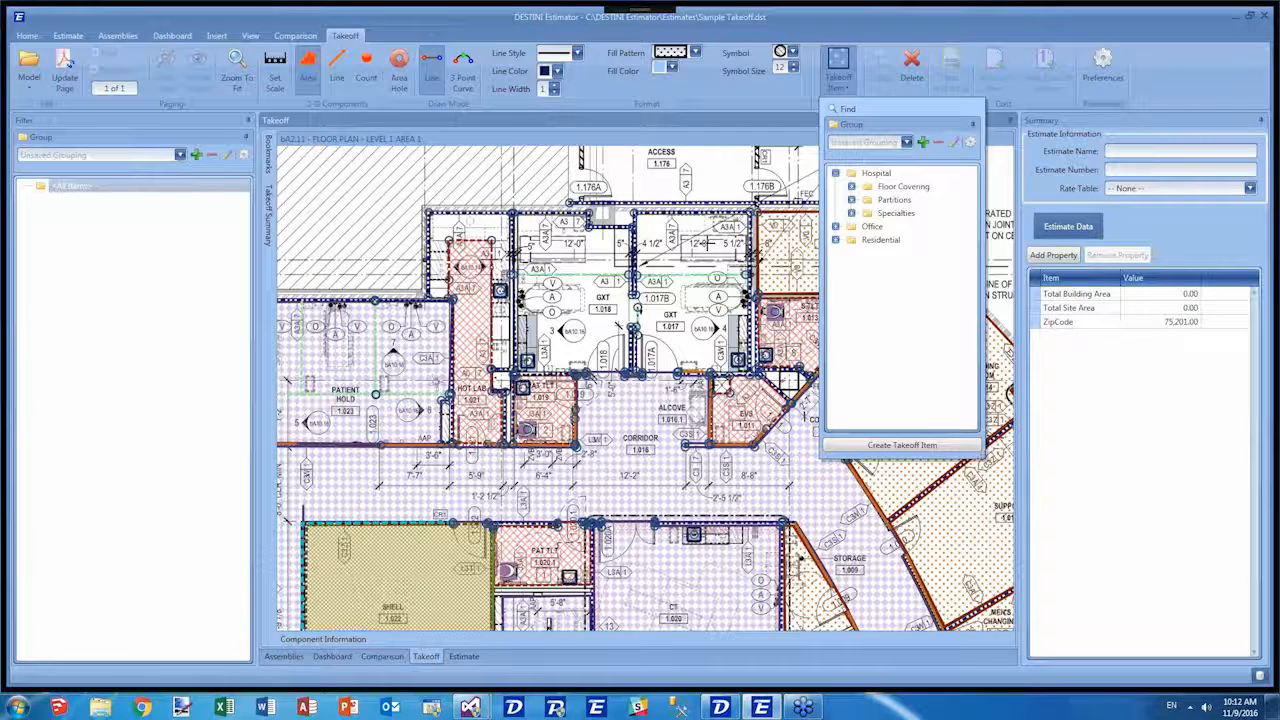
click(851, 186)
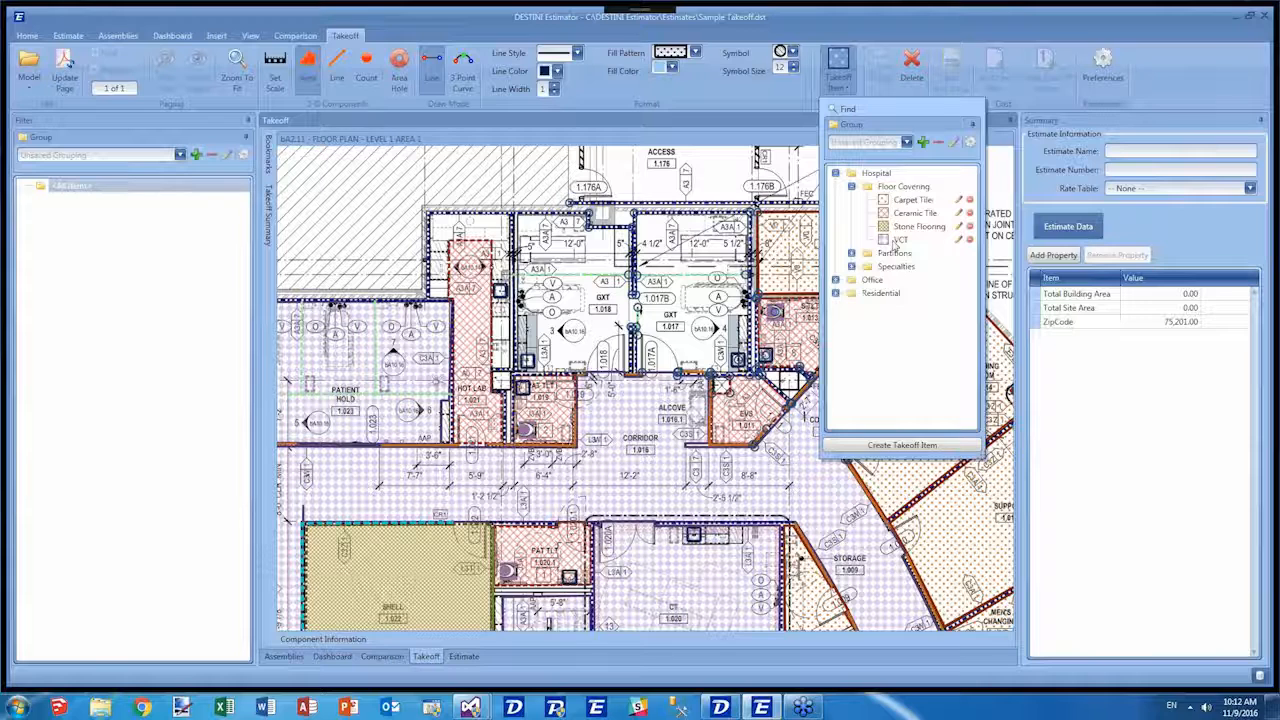
click(899, 240)
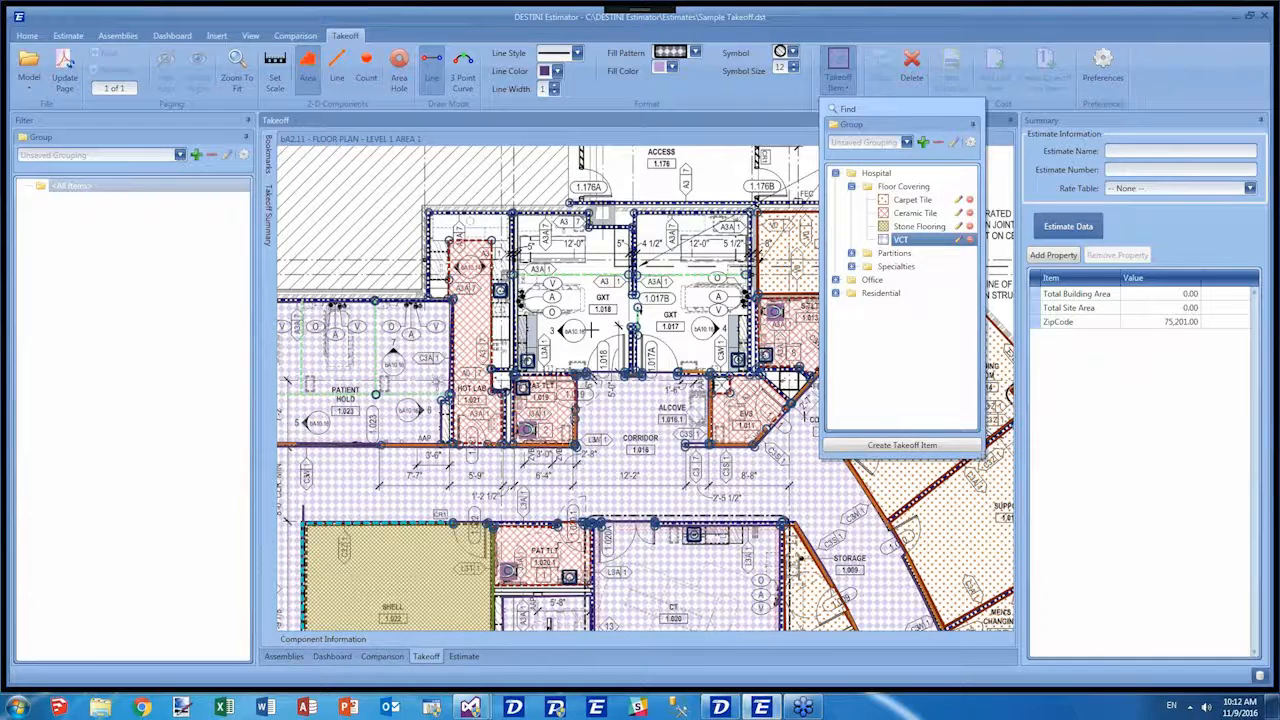
click(594, 338)
Trace a VCT floor area around GXT room 1.018, following its walls and going around the casework.
scroll(594, 338, up, 1)
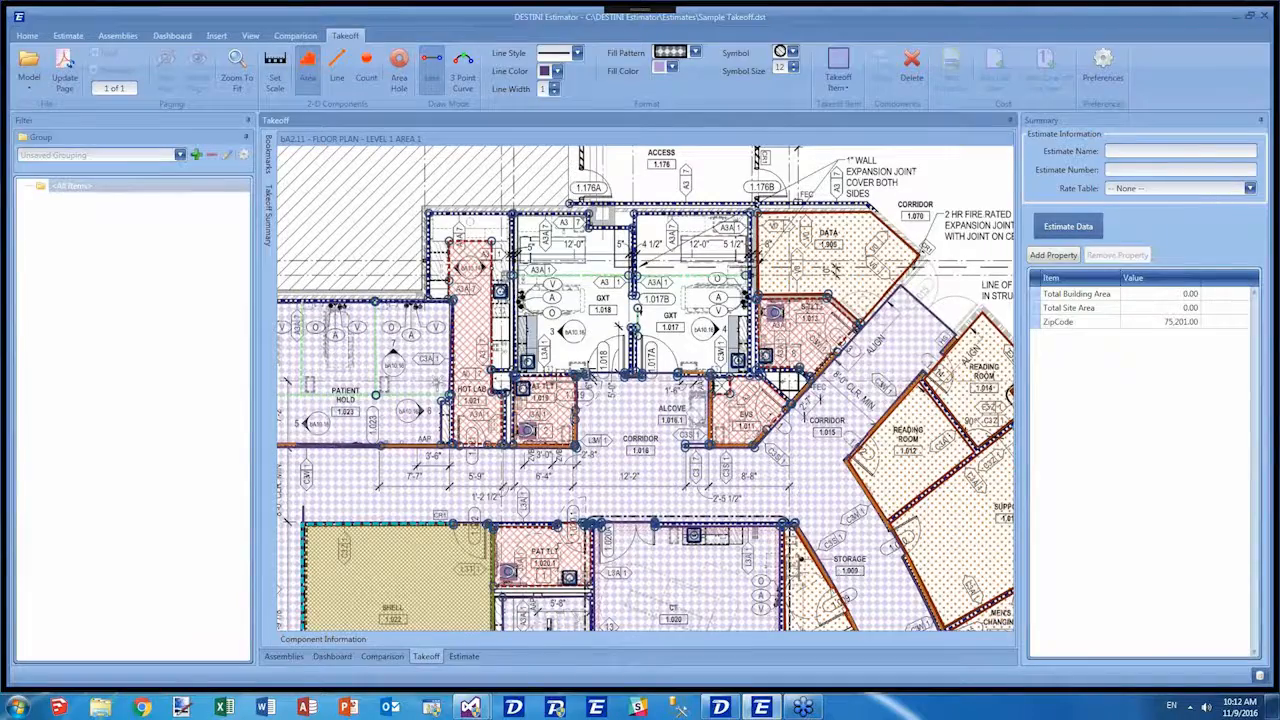
scroll(610, 345, up, 1)
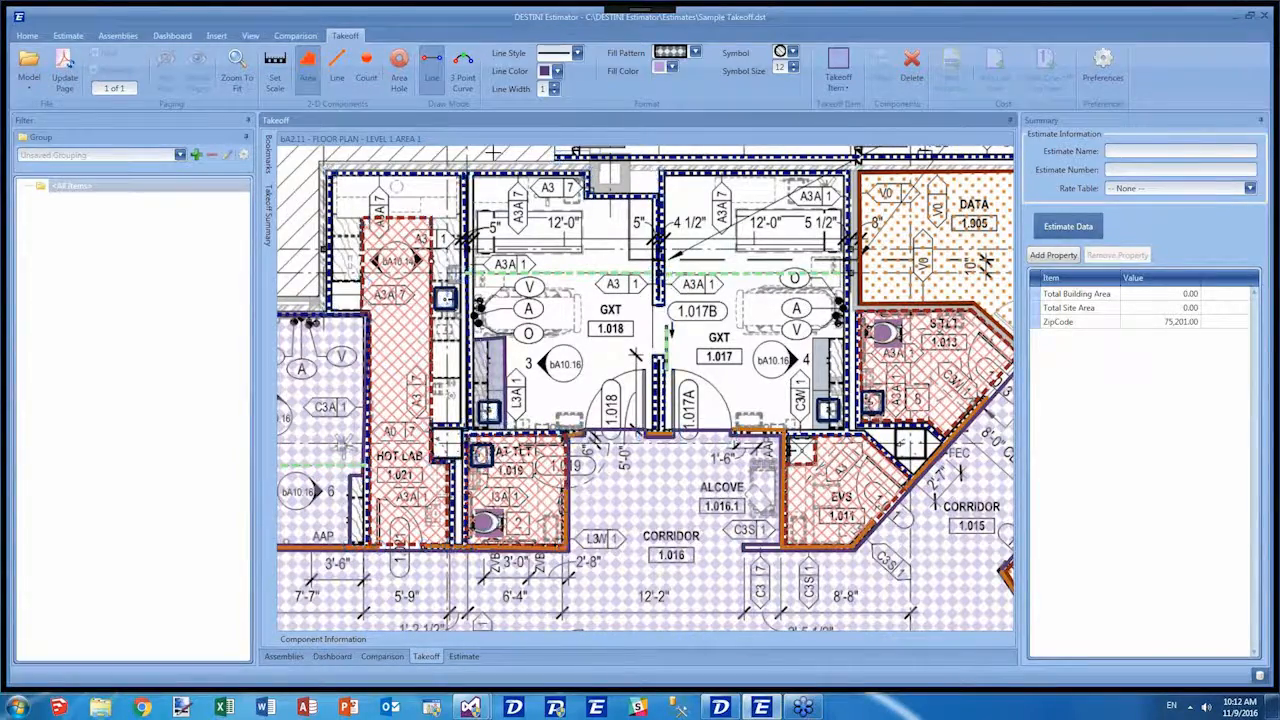
click(467, 175)
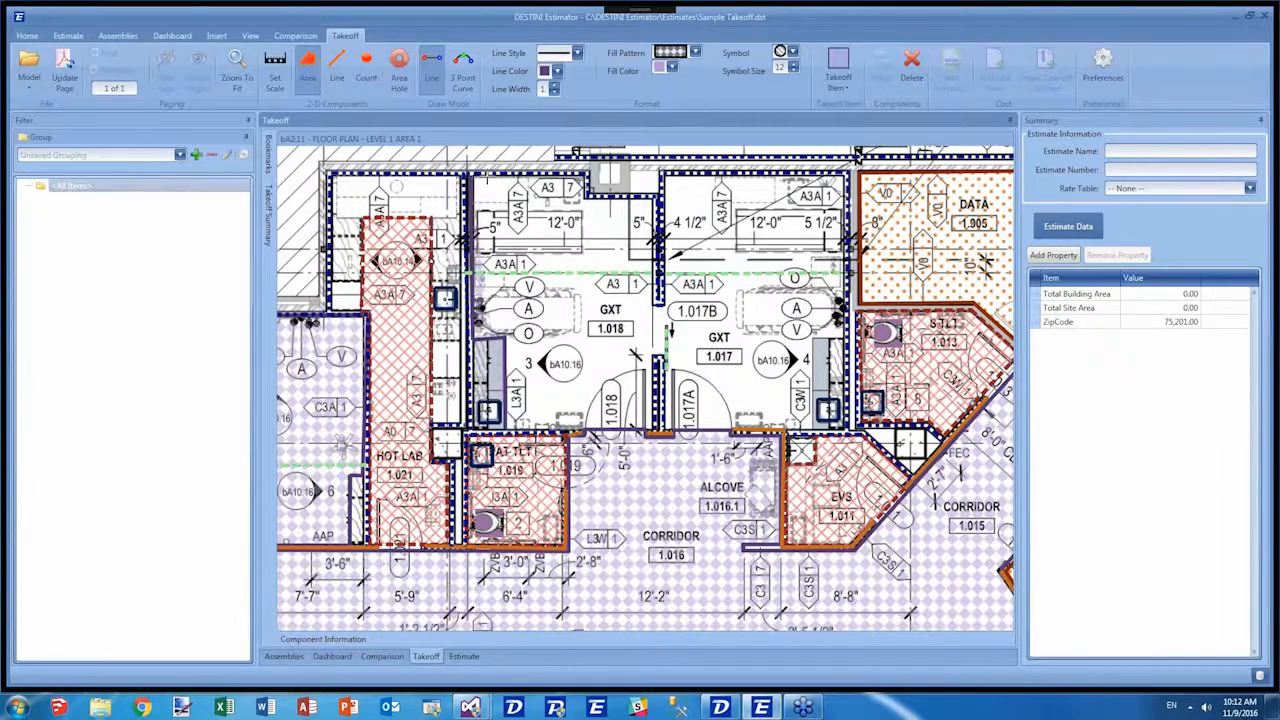
click(500, 428)
click(587, 177)
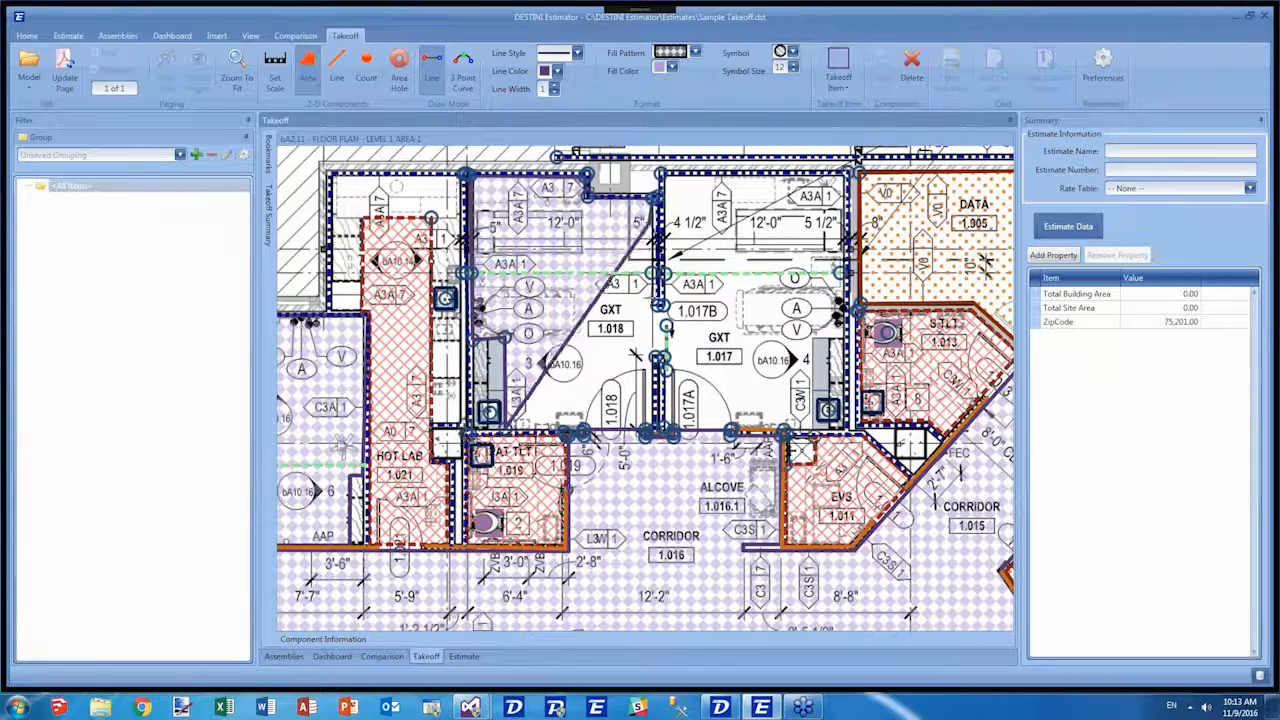
key(Escape)
click(463, 265)
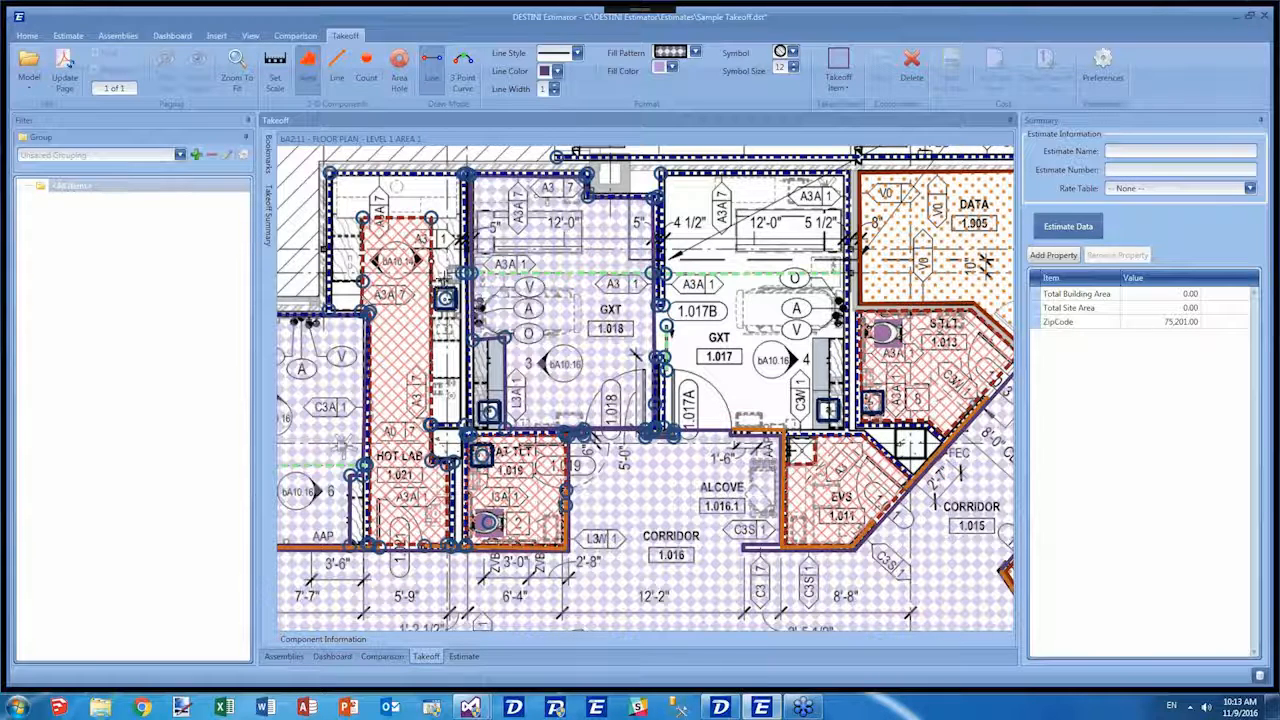
Select the VCT area in GXT room 1.018, show its mirror, rotate and move options, and shift the area slightly.
click(570, 315)
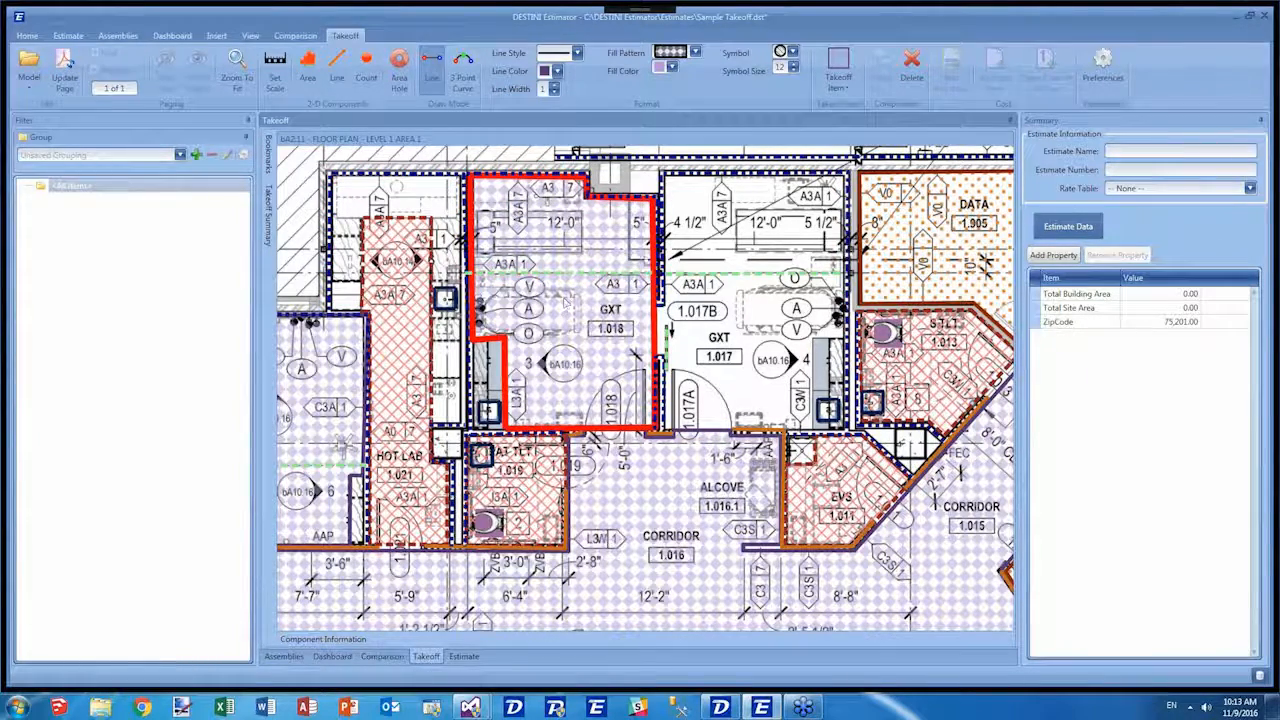
click(648, 252)
click(646, 226)
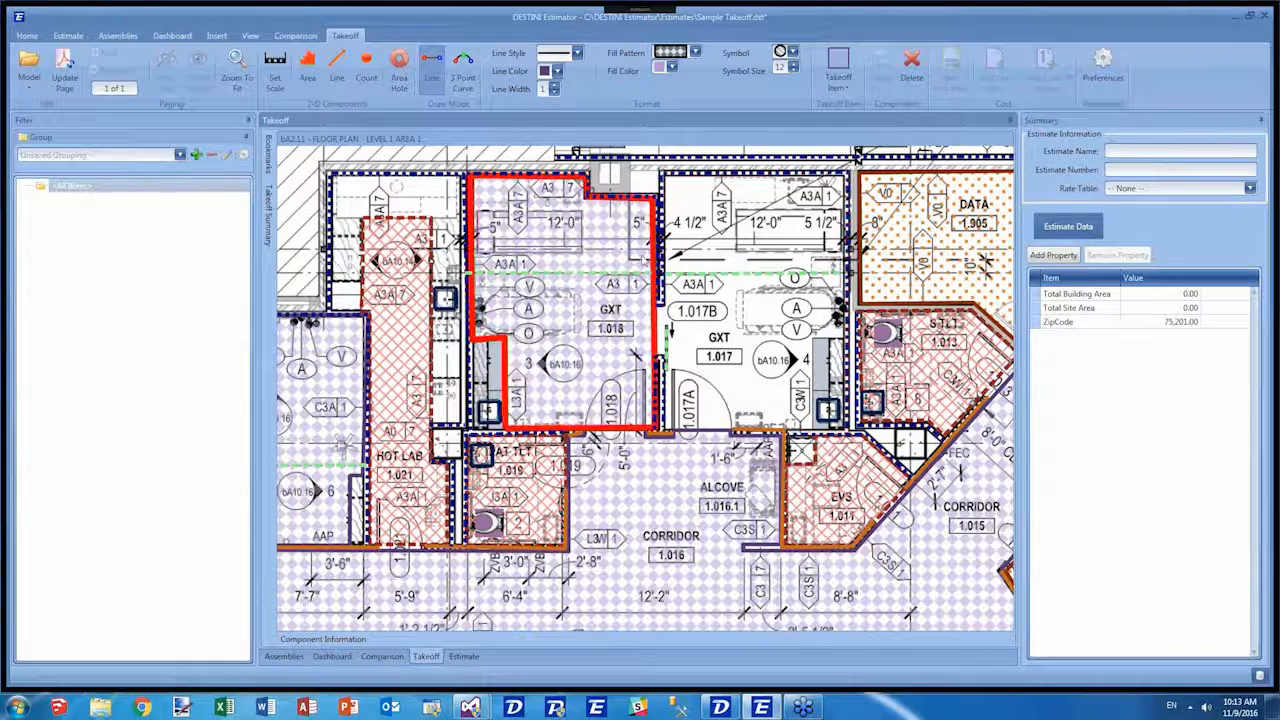
click(588, 343)
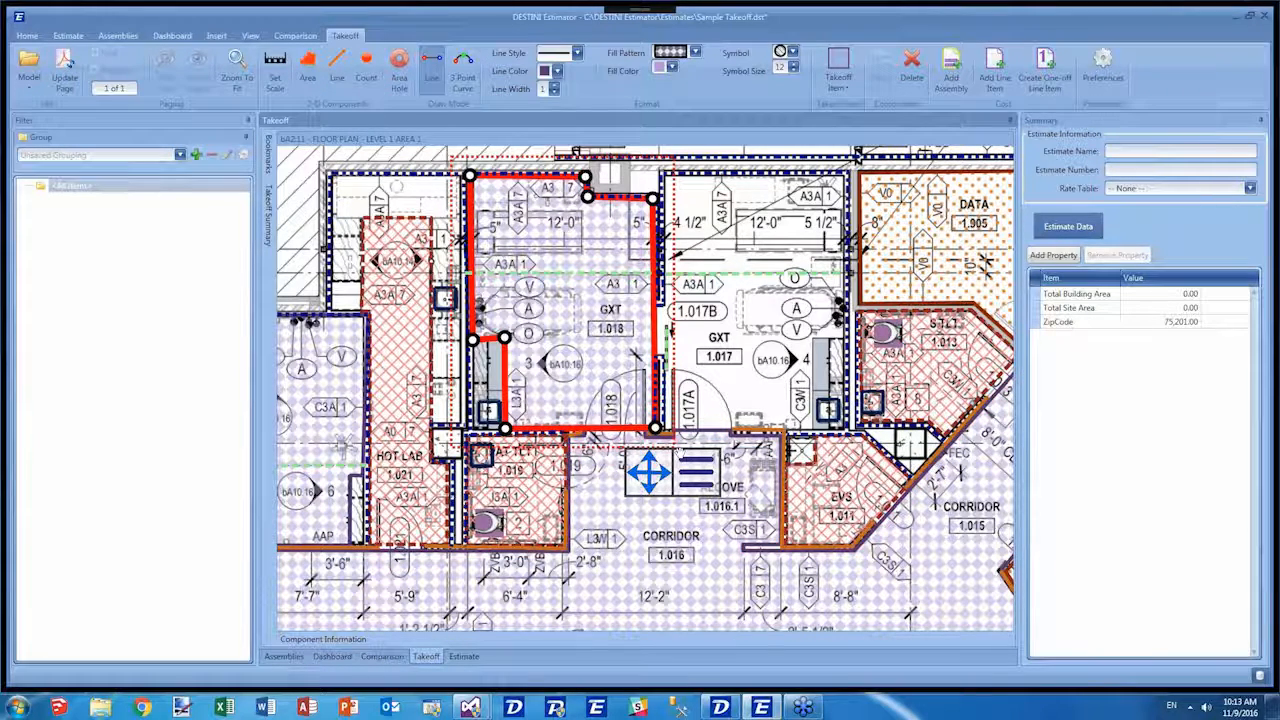
scroll(655, 480, down, 1)
scroll(690, 470, down, 1)
mouse_move(700, 475)
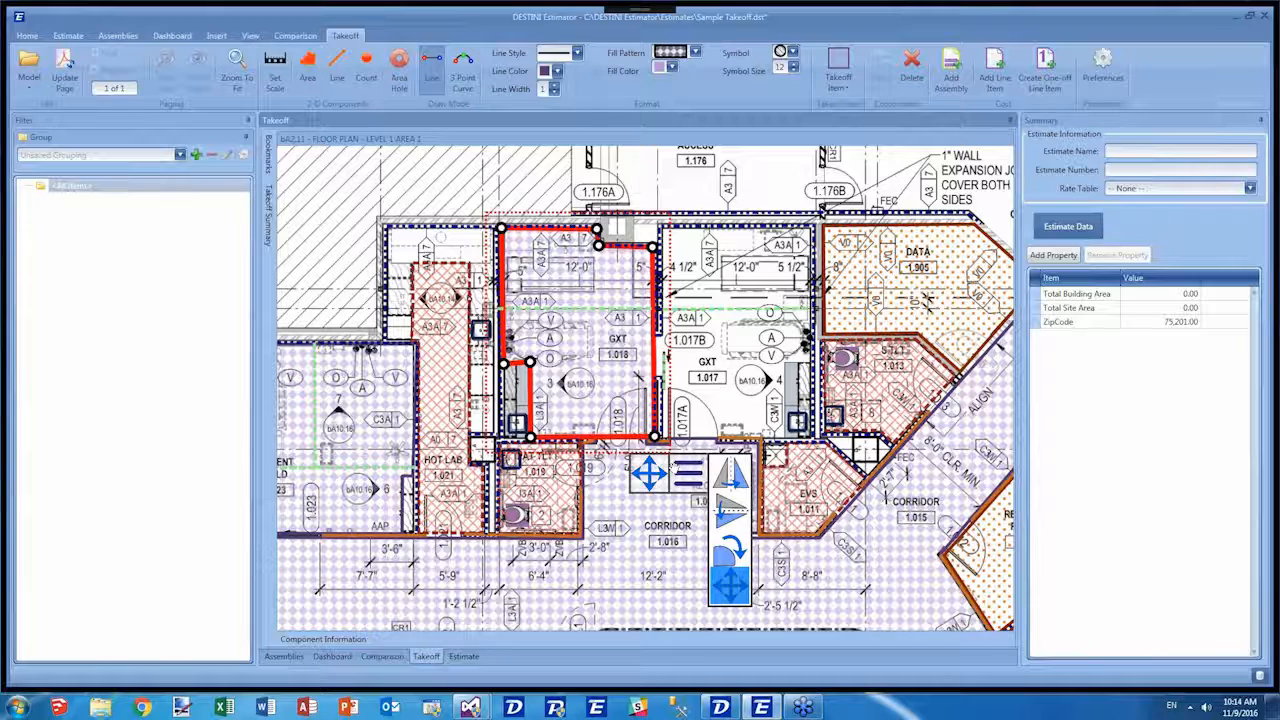
mouse_move(649, 473)
mouse_down()
mouse_move(731, 434)
mouse_move(627, 458)
mouse_move(651, 475)
mouse_up()
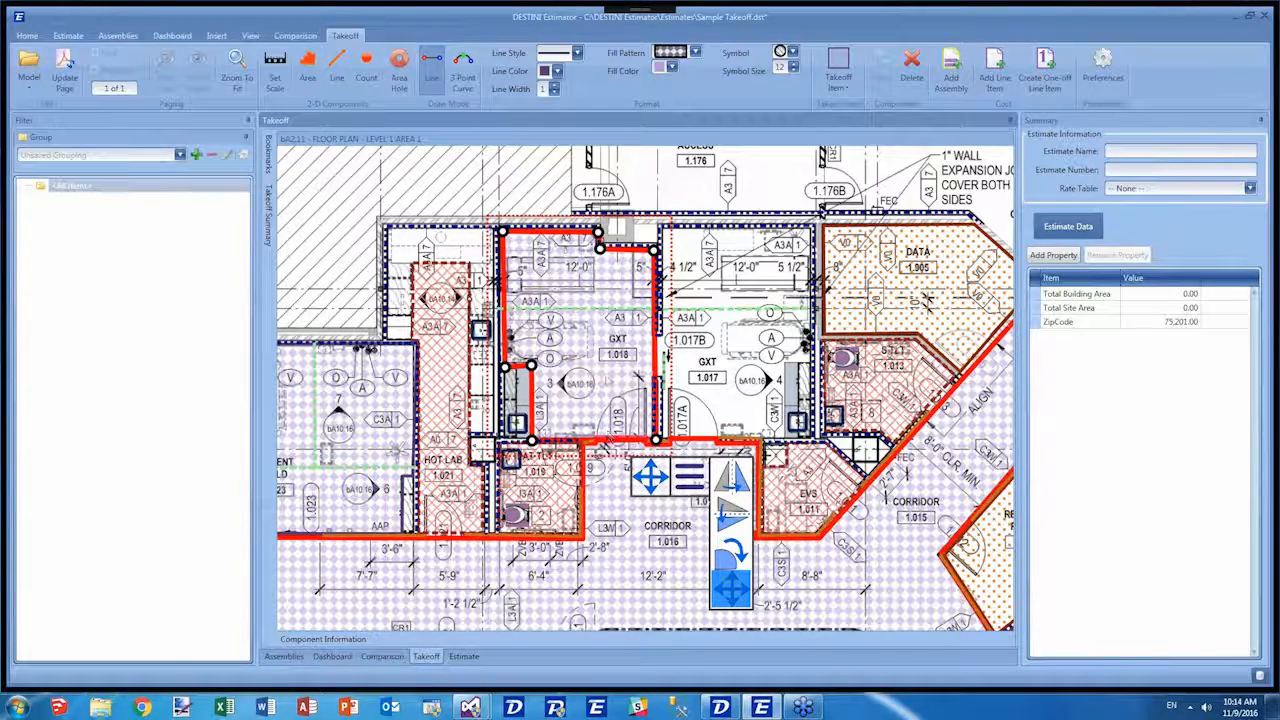
Paste a duplicate of the VCT area from GXT room 1.018 and mirror the duplicate horizontally.
click(607, 380)
click(606, 380)
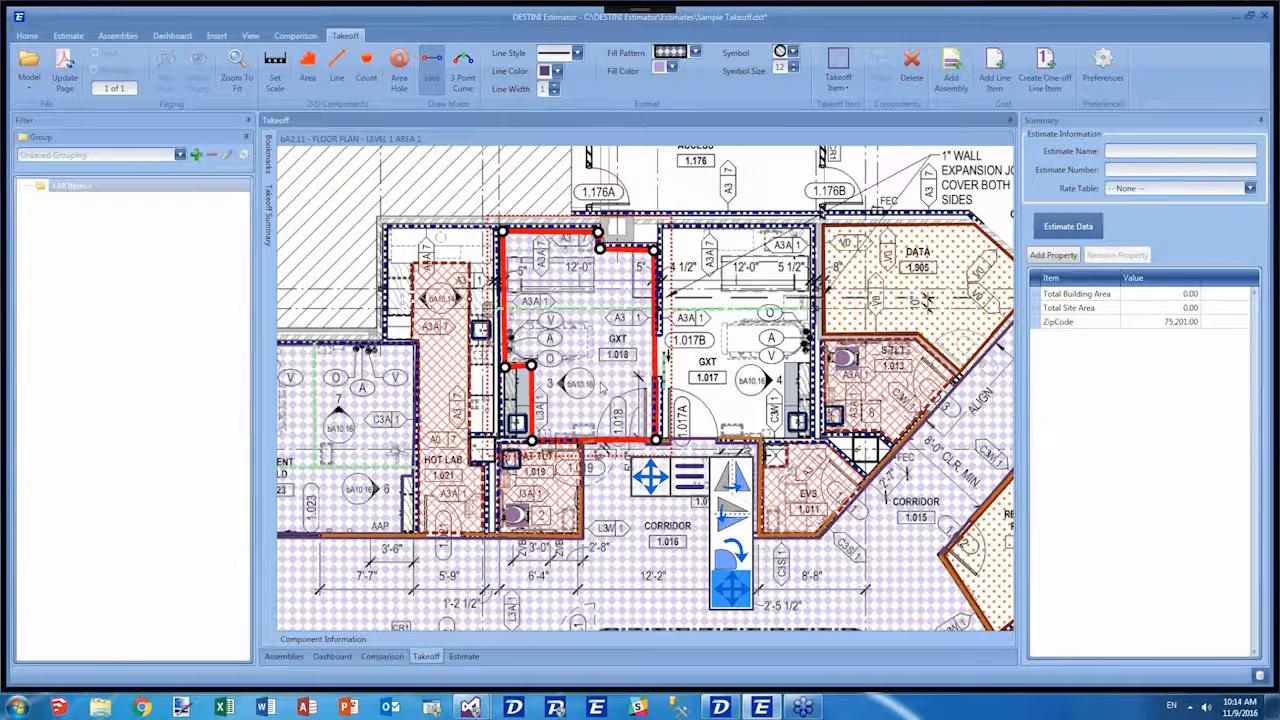
key(ctrl+v)
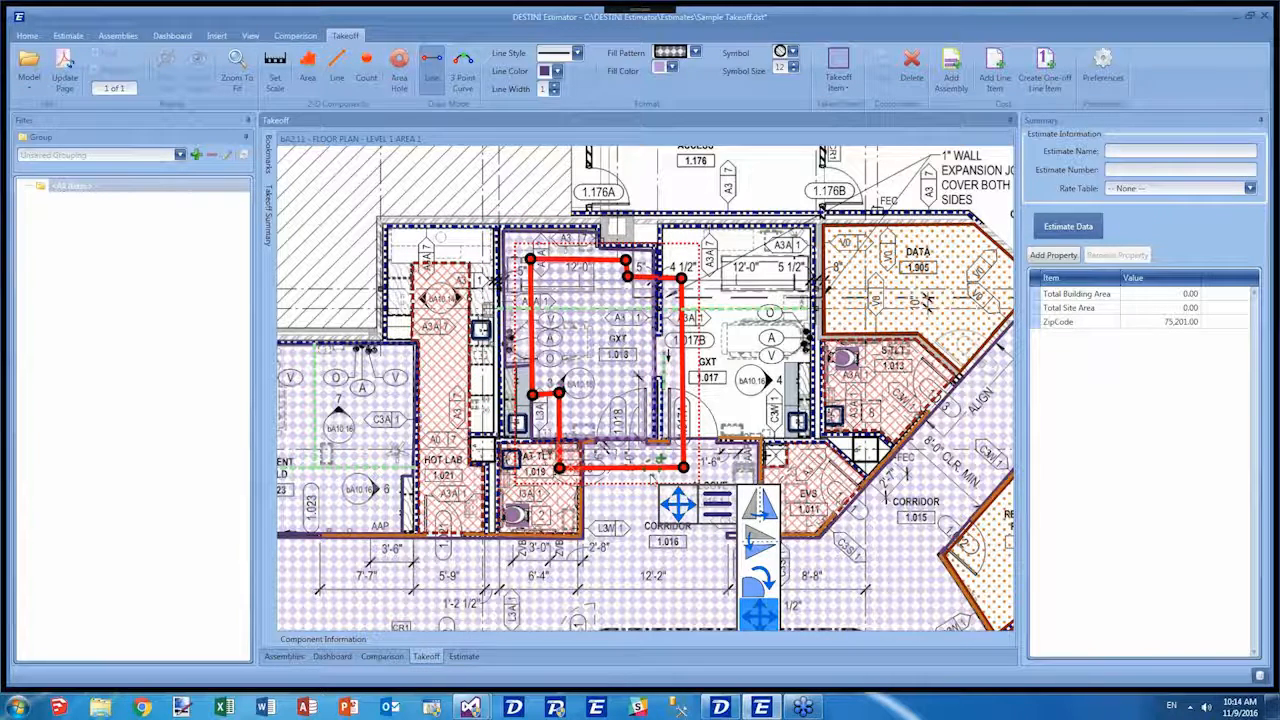
click(760, 510)
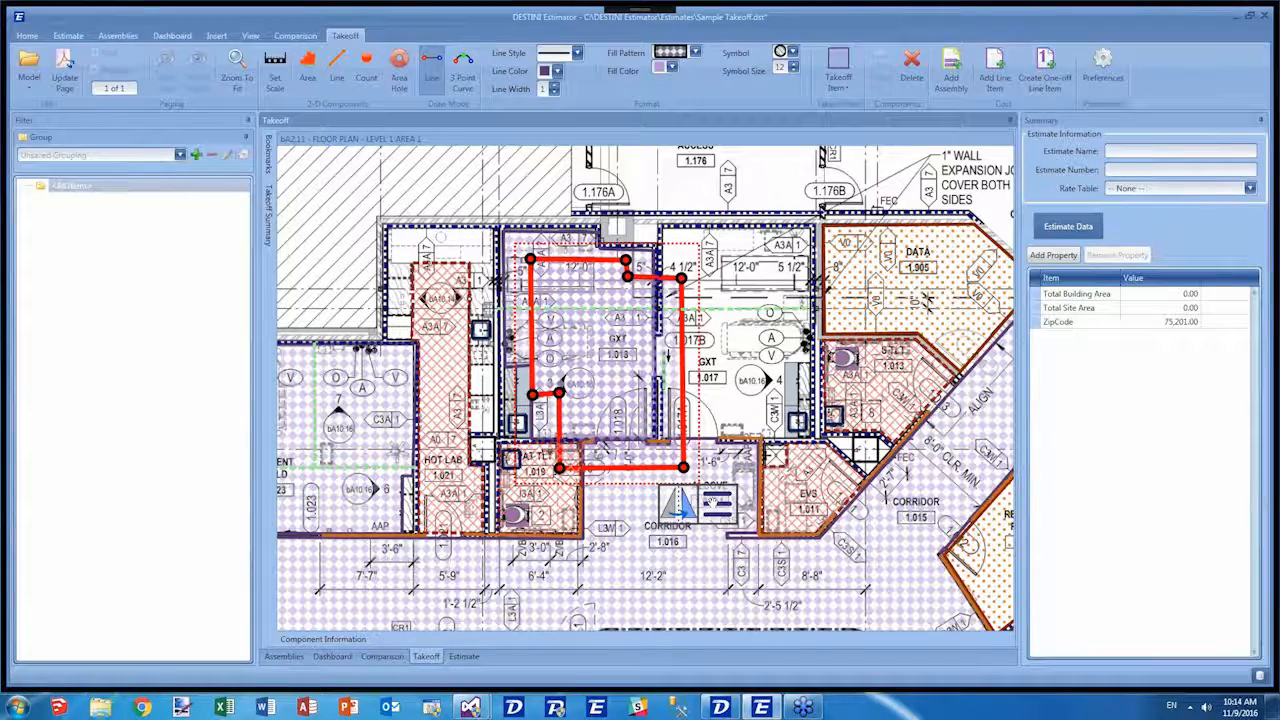
click(680, 505)
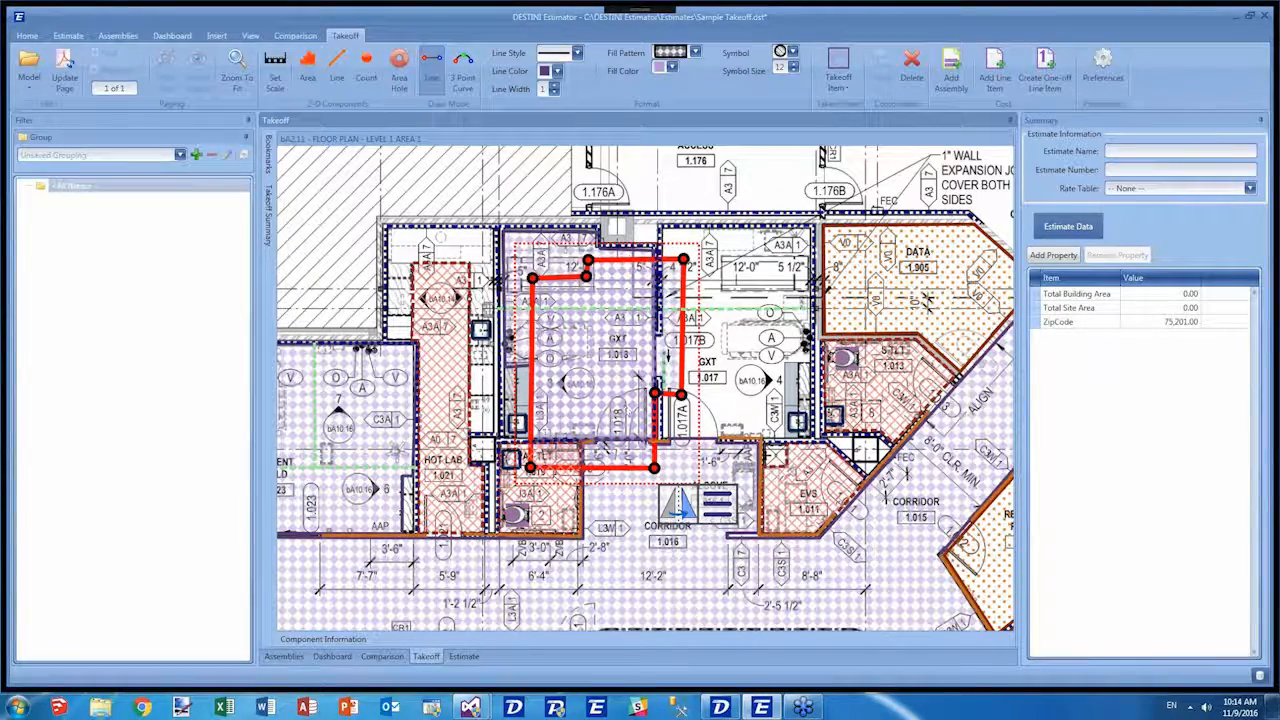
Move the mirrored VCT area into GXT room 1.017, extend its notched corner to the walls, and deselect it.
click(717, 505)
click(757, 617)
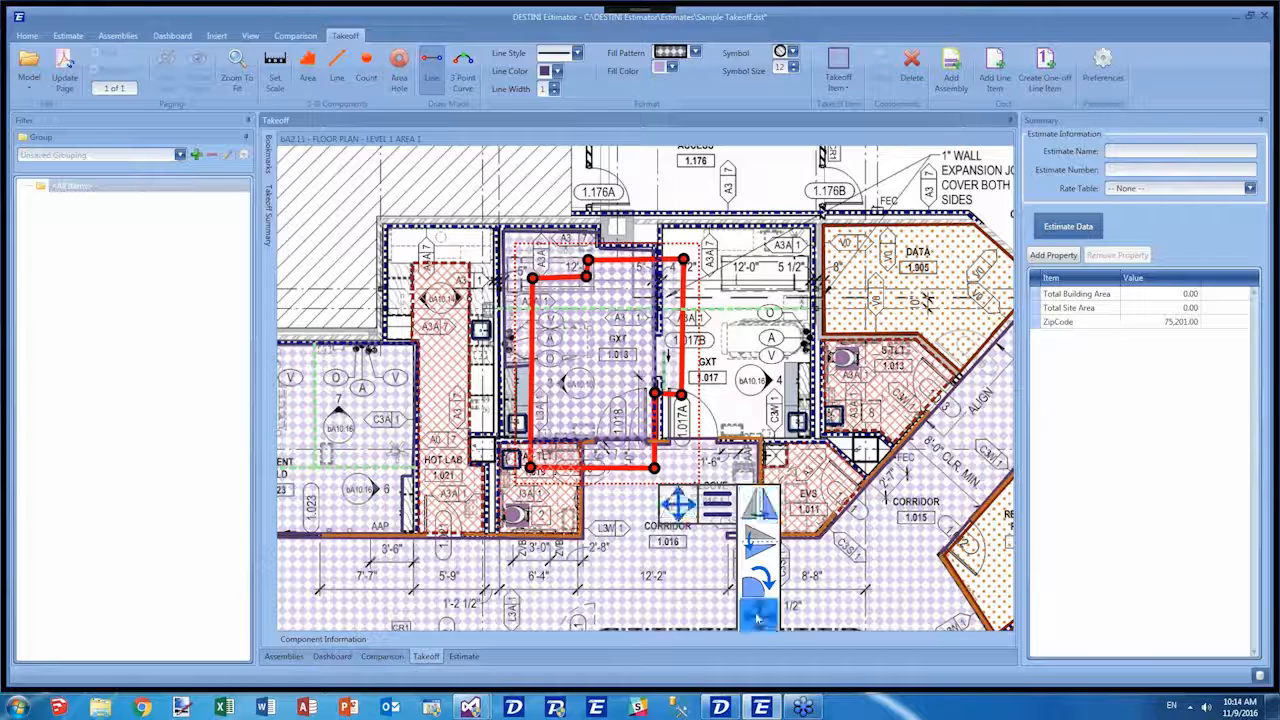
drag(678, 505, 808, 470)
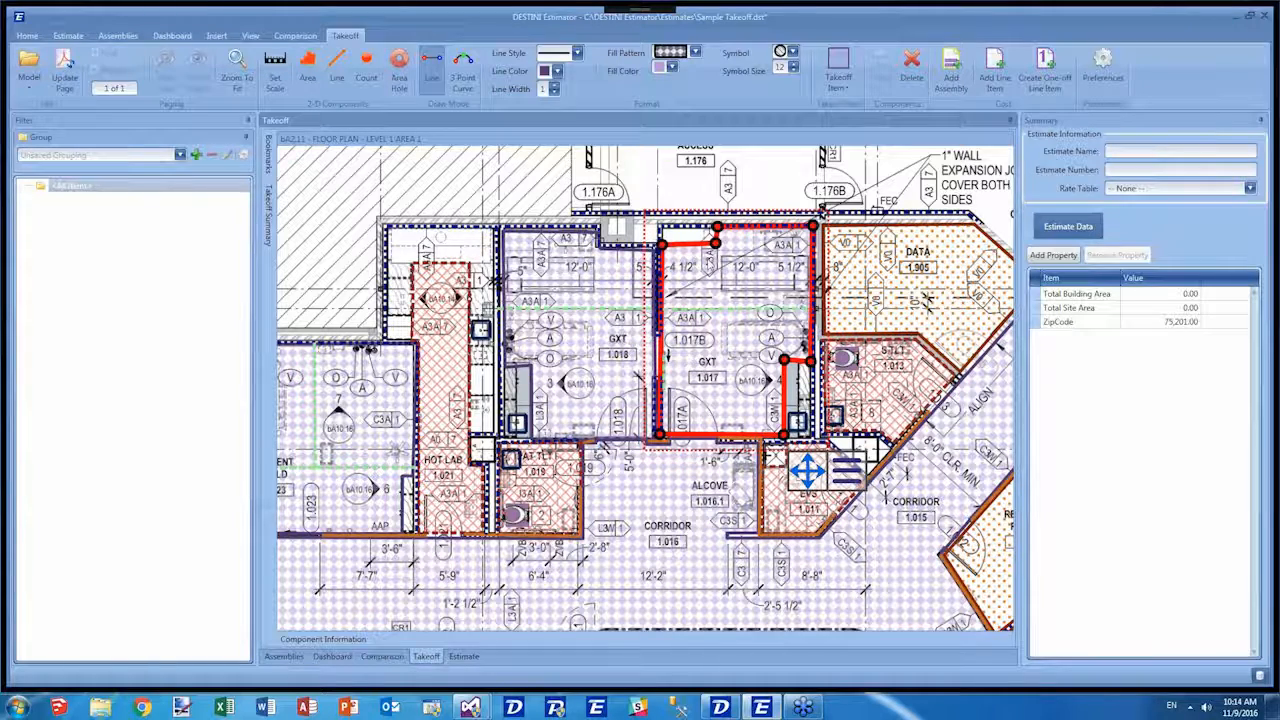
drag(715, 243, 660, 225)
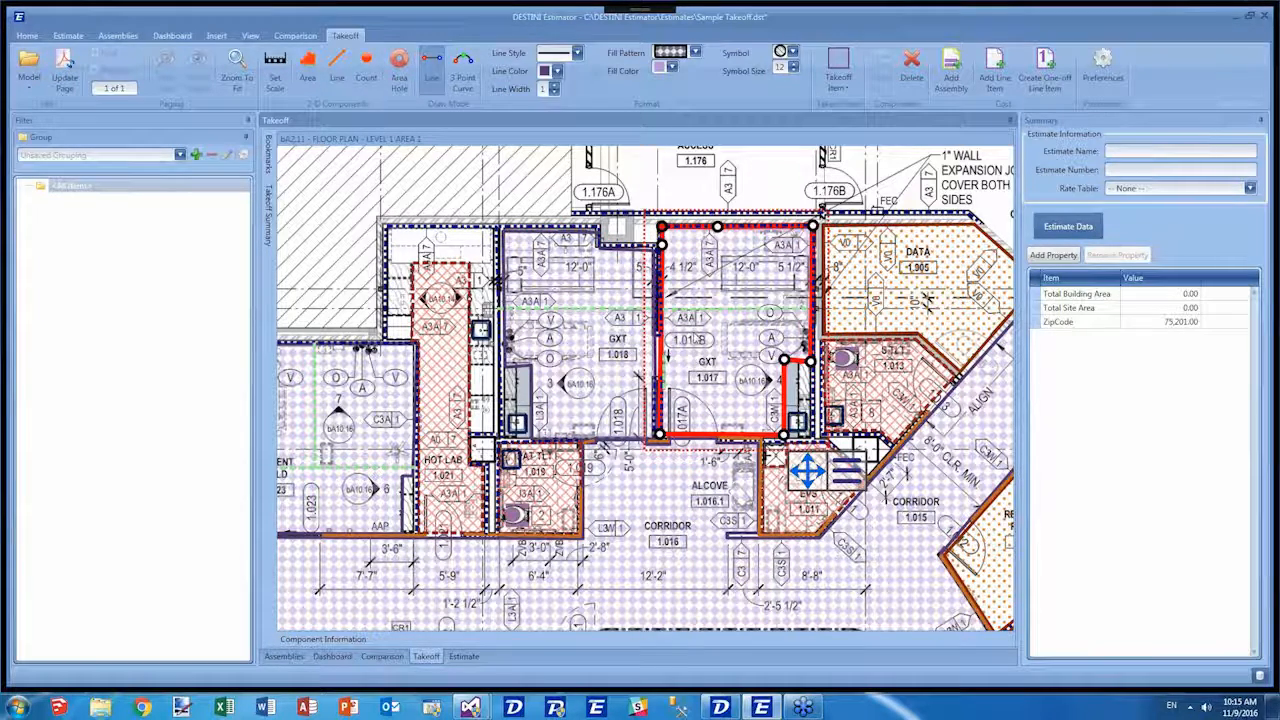
scroll(693, 342, down, 1)
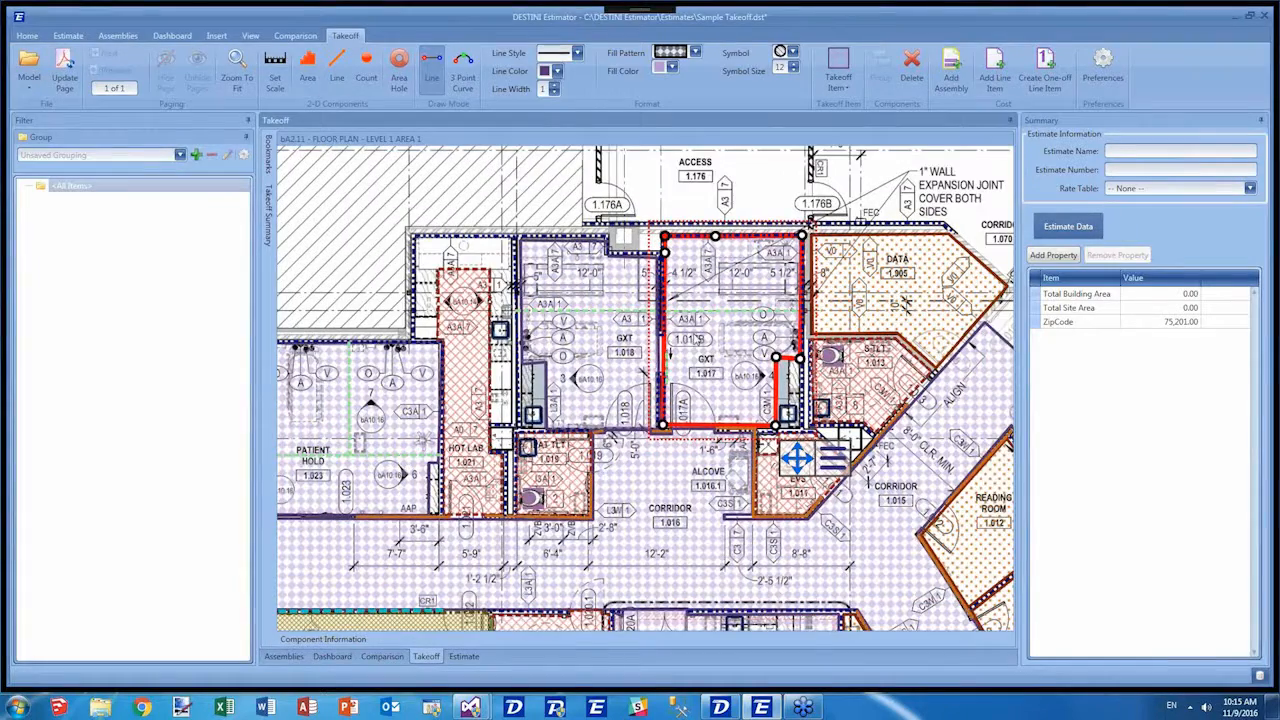
scroll(693, 335, down, 2)
click(386, 154)
Group the takeoff items by Component Name.
scroll(438, 191, down, 1)
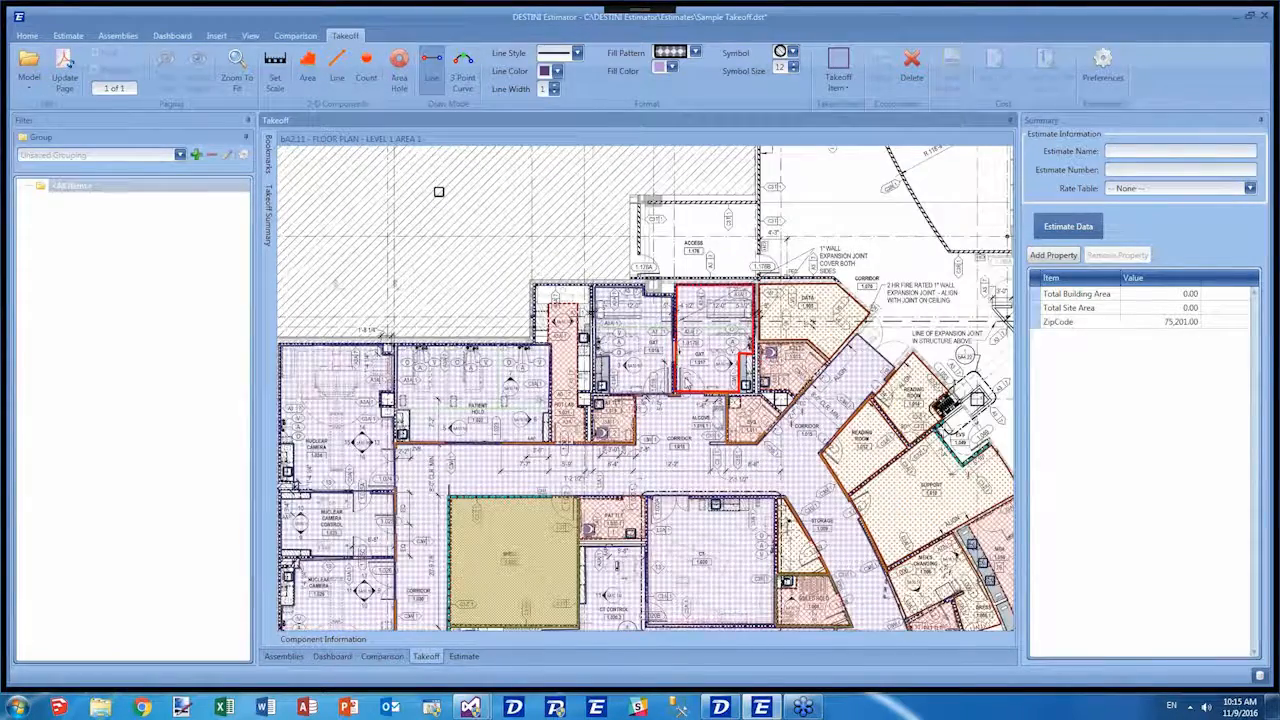
scroll(680, 290, down, 1)
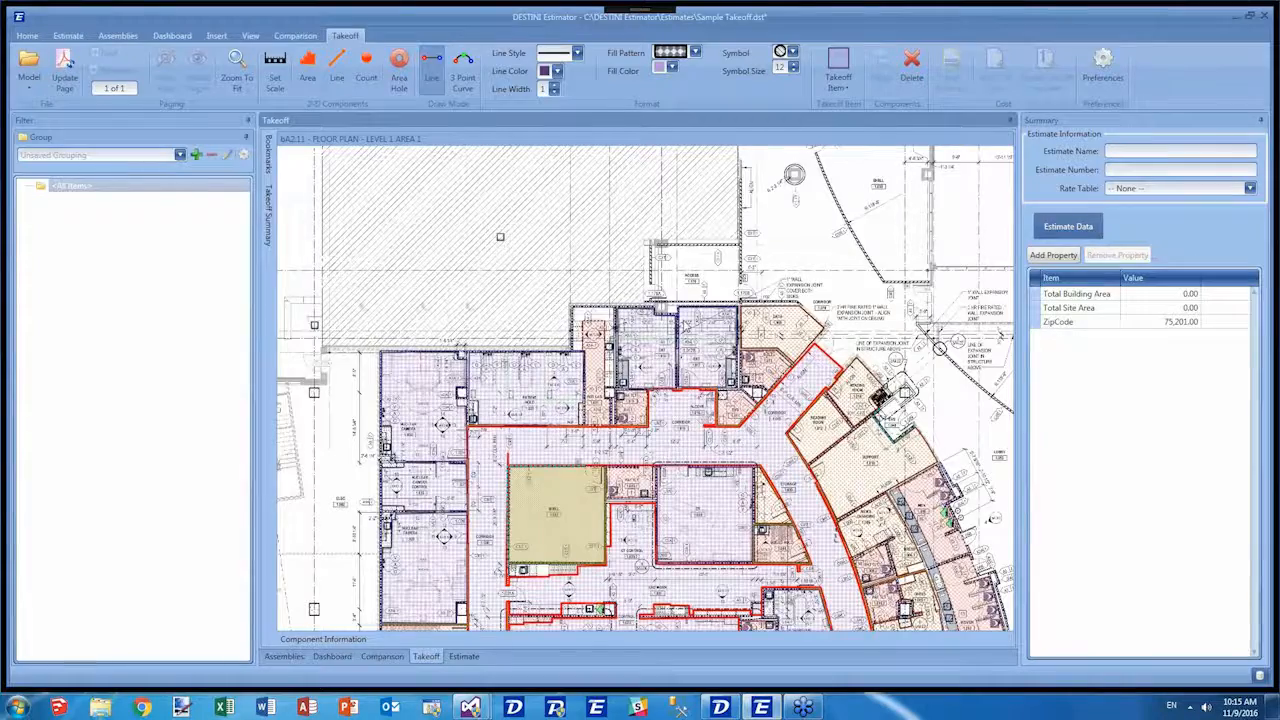
drag(678, 291, 672, 269)
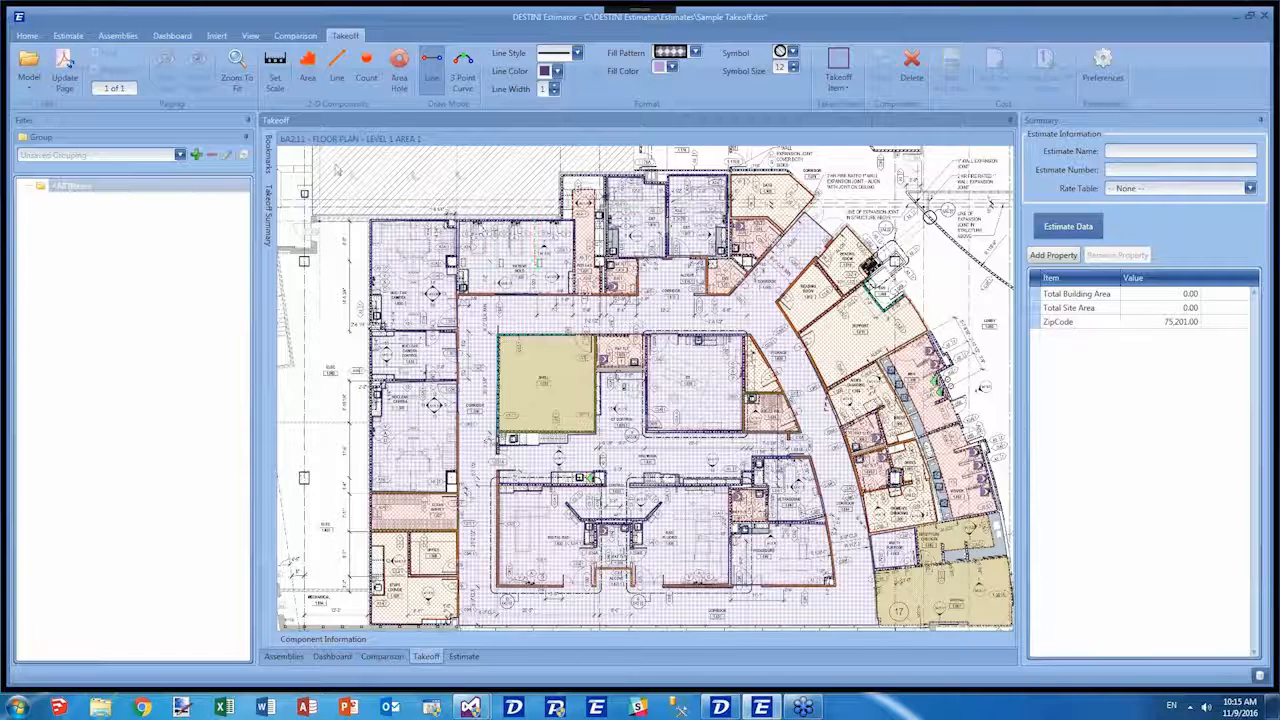
click(243, 156)
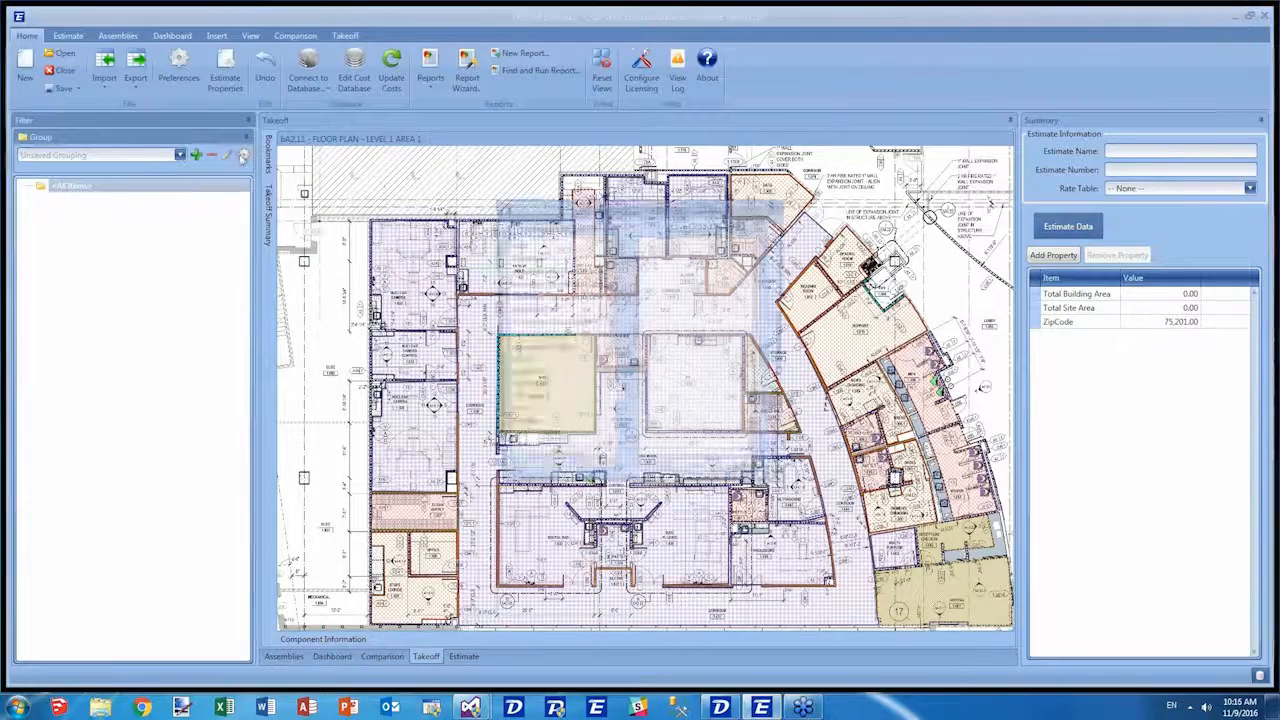
click(553, 350)
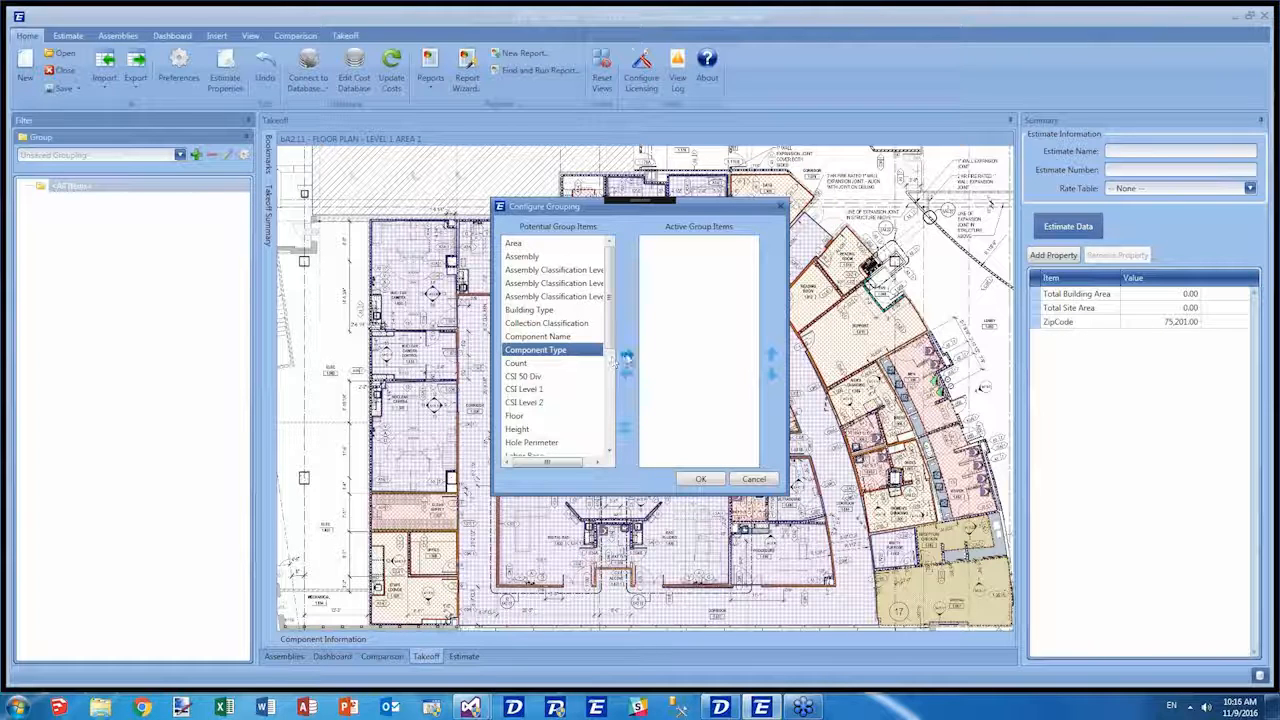
click(577, 337)
click(626, 355)
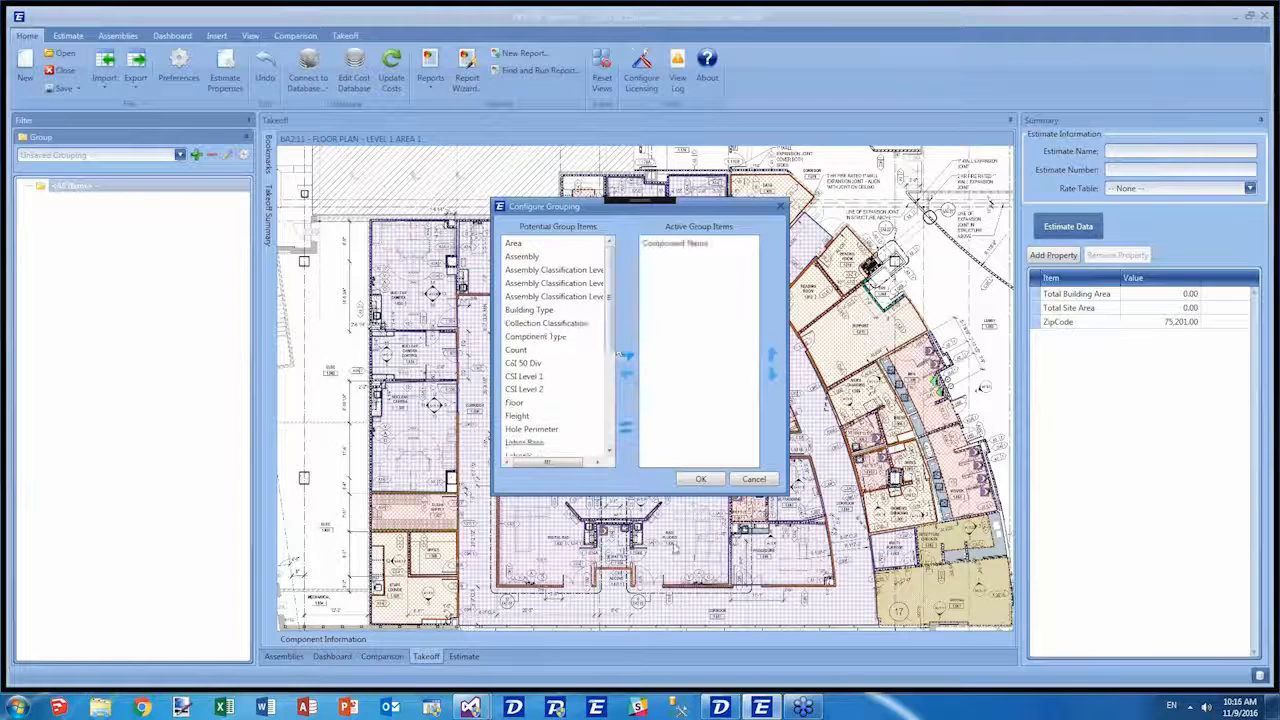
click(701, 480)
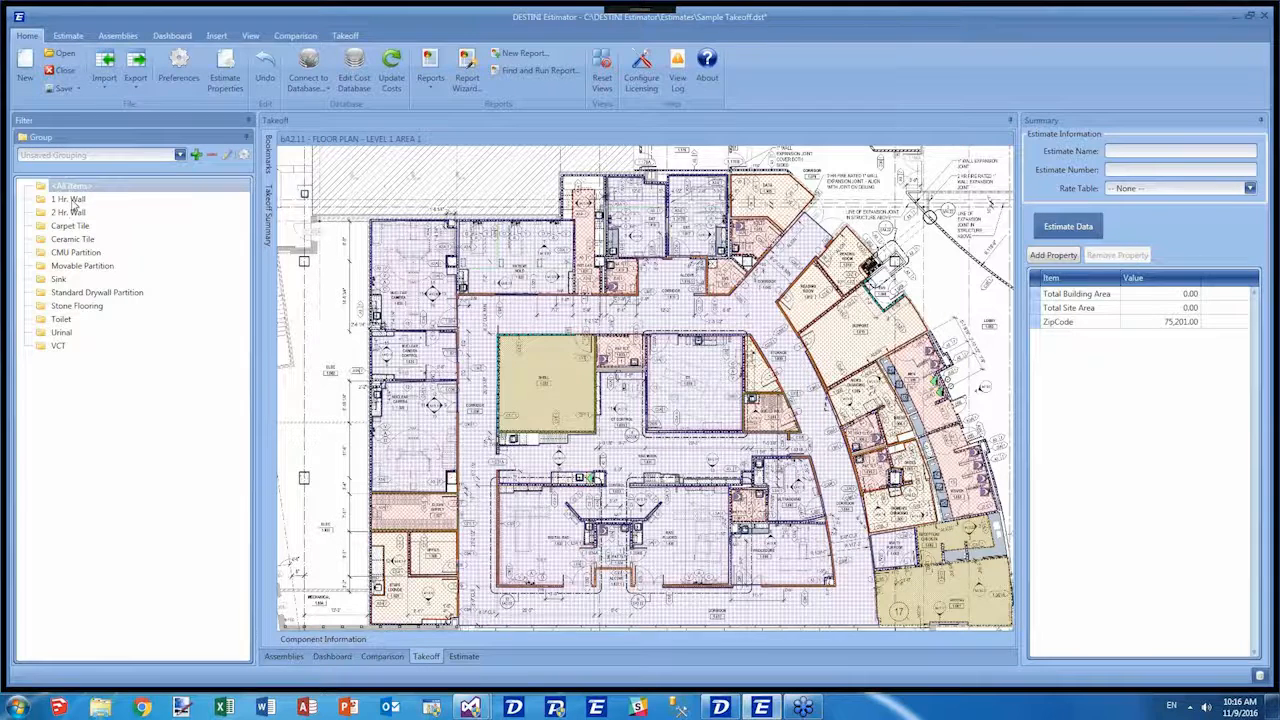
Filter the plan by 1 Hr. Wall, Carpet Tile and Ceramic Tile in turn to review where each is taken off.
click(72, 202)
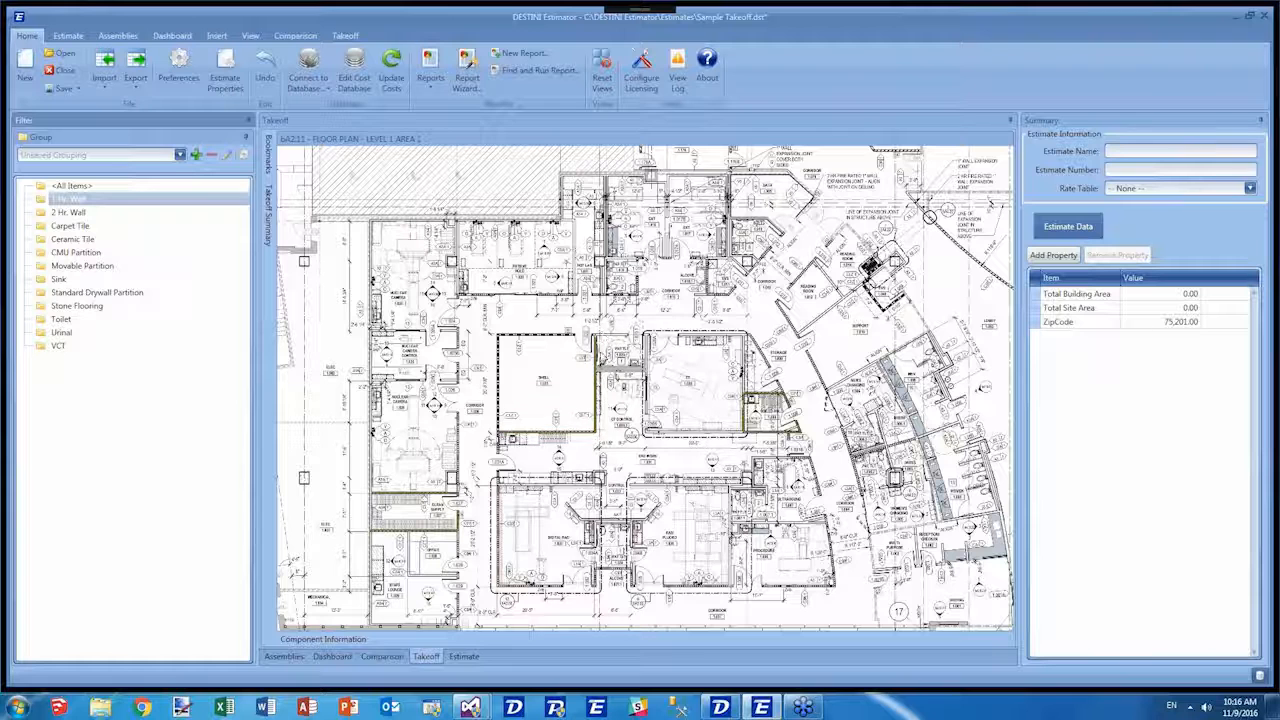
click(66, 225)
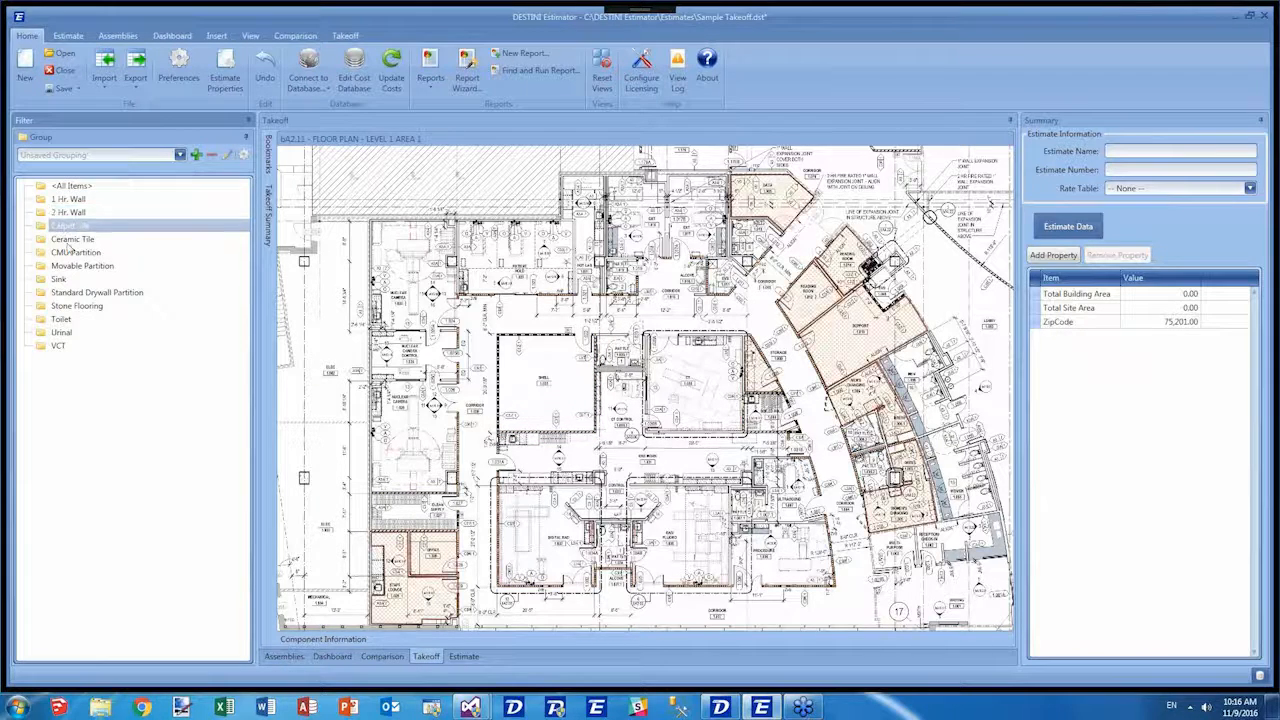
click(72, 240)
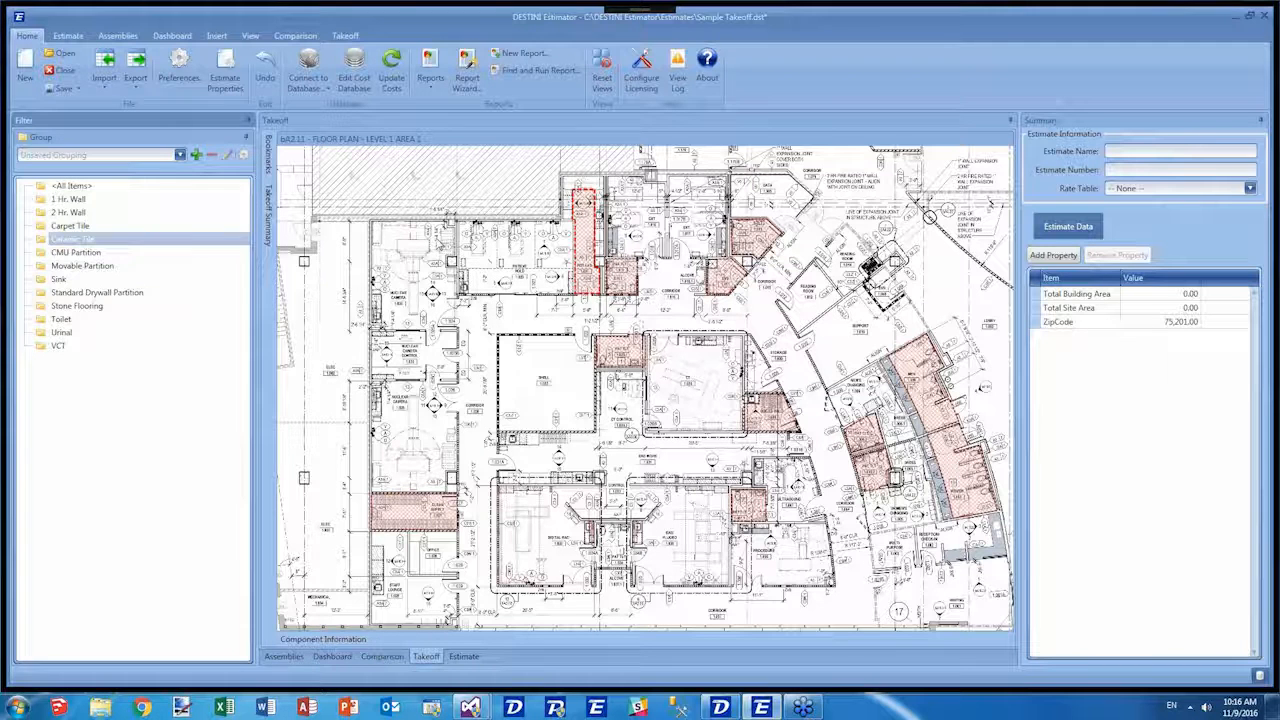
Filter the plan to Carpet Tile, select all of its areas and open their component properties.
click(80, 228)
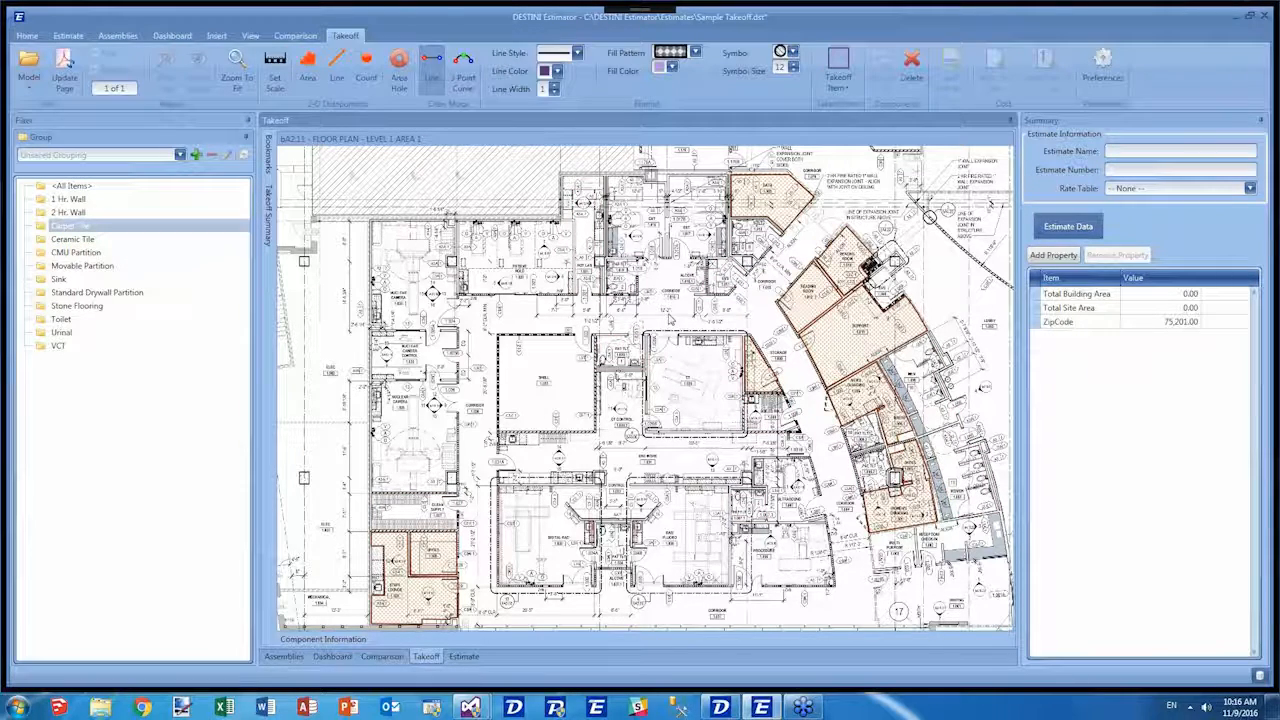
key(ctrl+a)
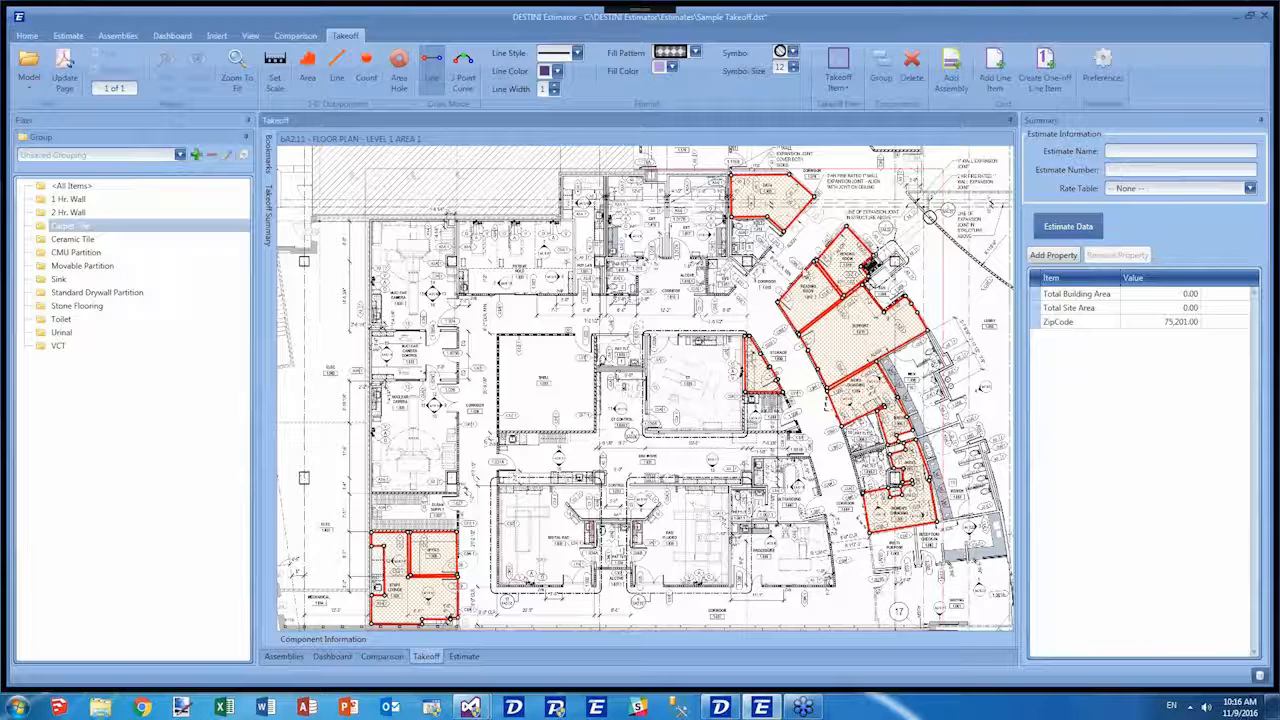
right_click(797, 201)
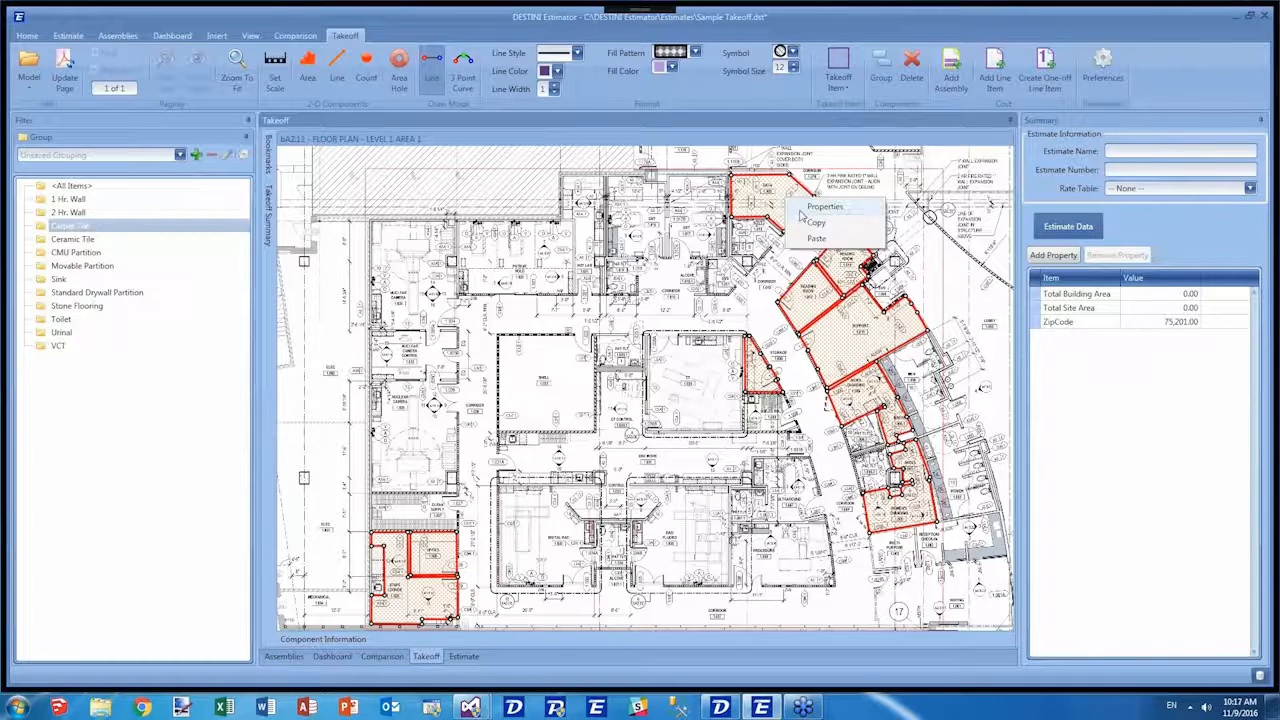
click(822, 207)
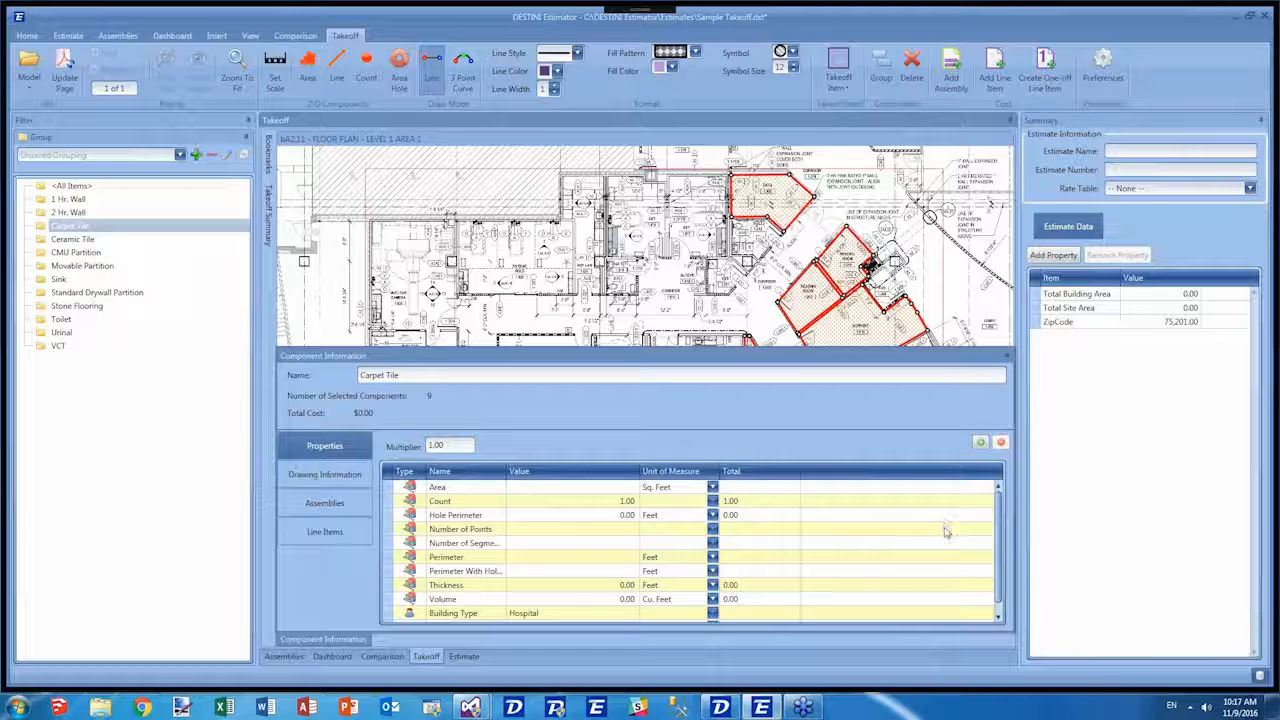
Add a property named Waste Factor with the value 0.1 to the selected Carpet Tile areas.
click(980, 442)
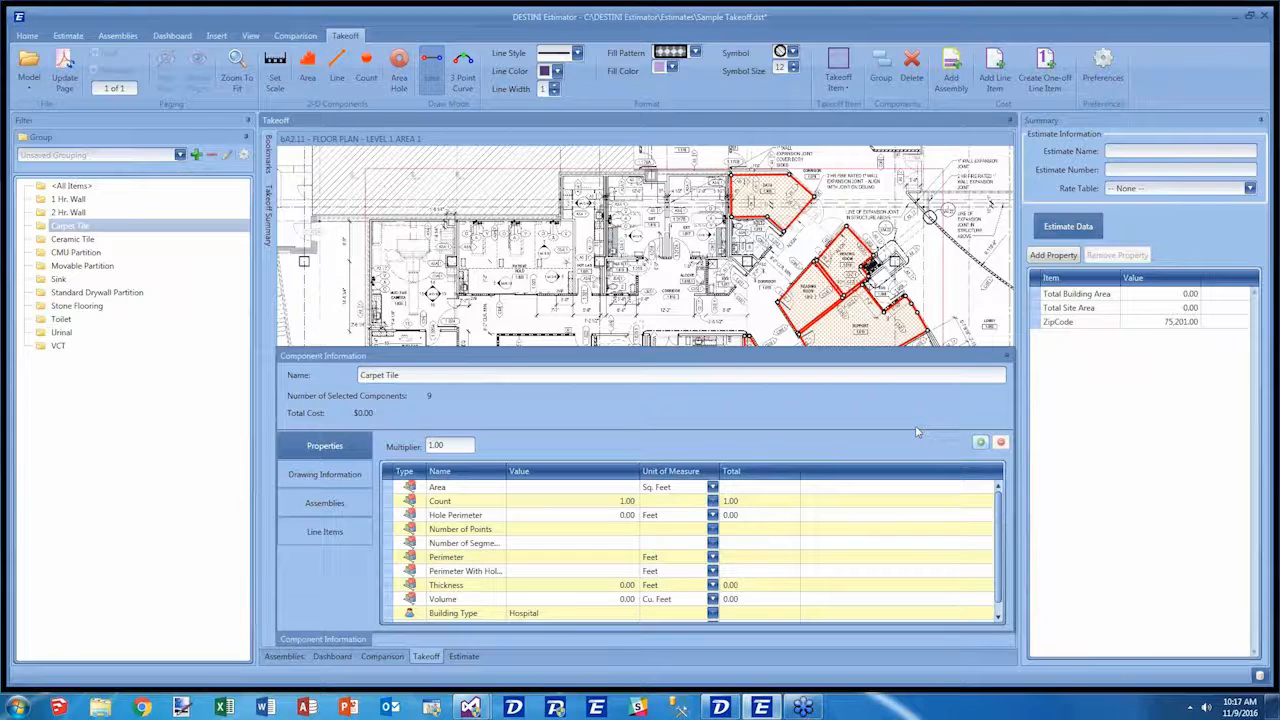
click(675, 325)
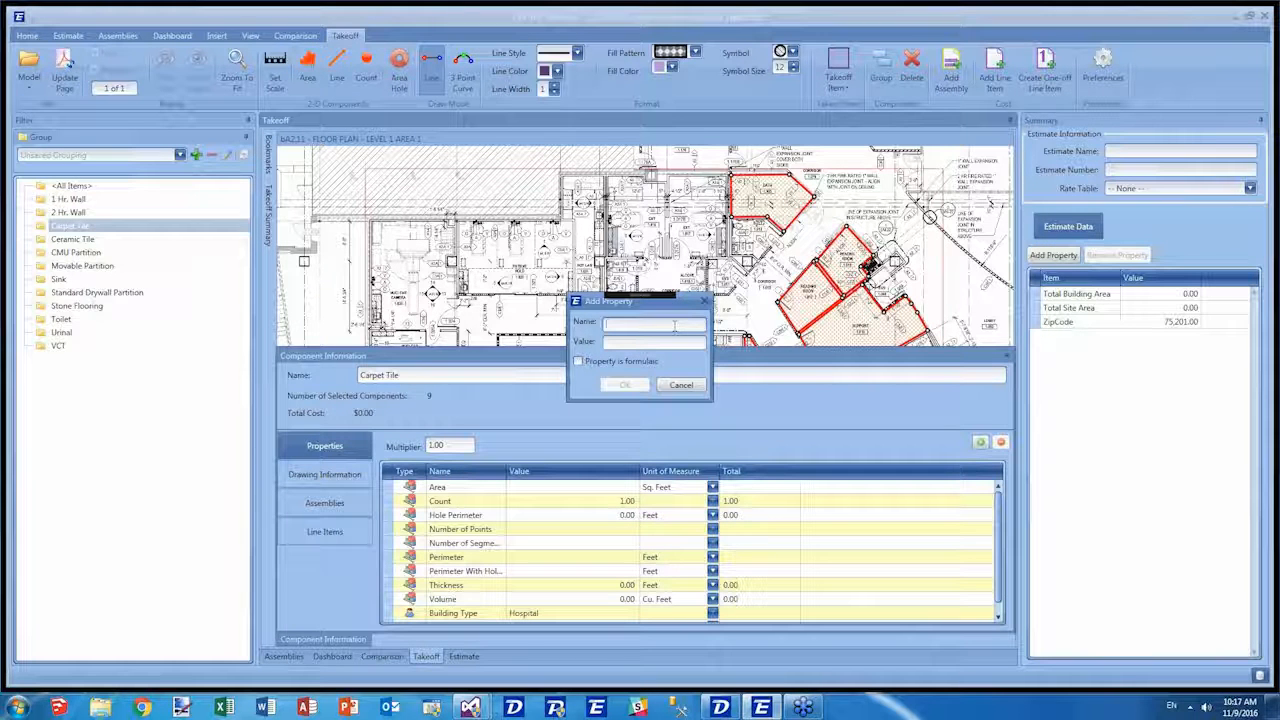
text(Waste Factor)
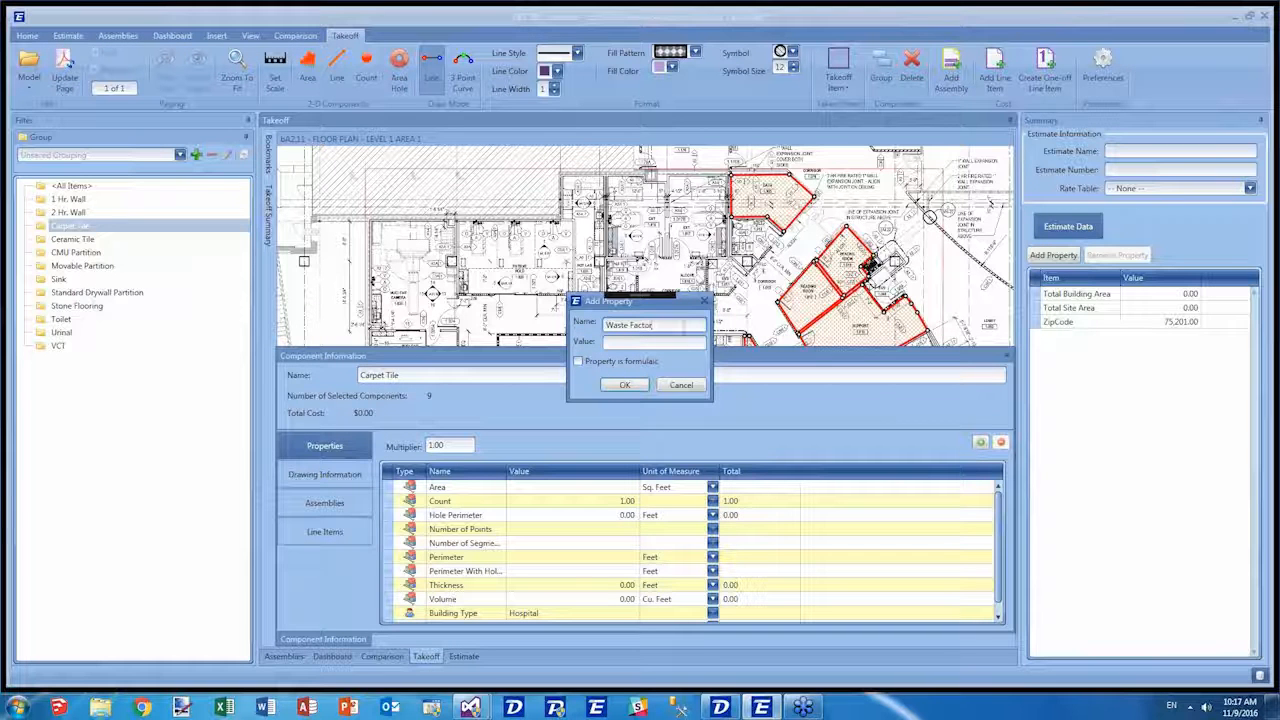
click(680, 342)
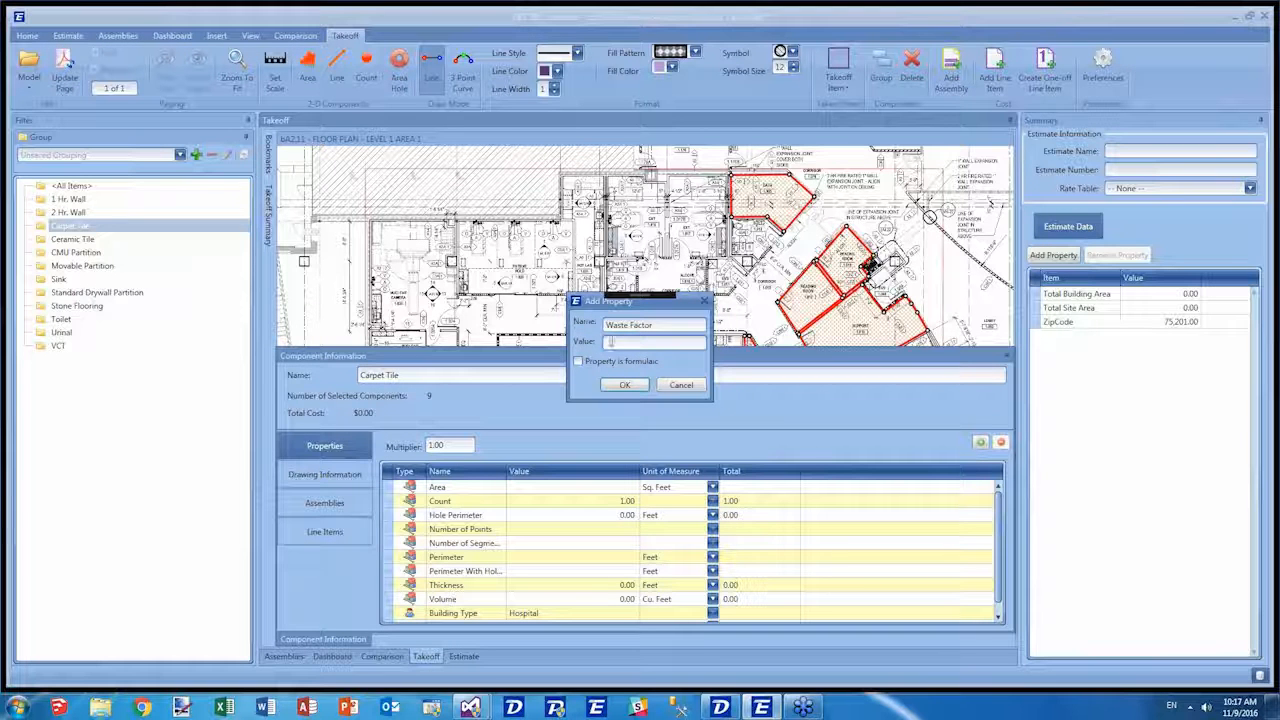
text(1)
click(618, 386)
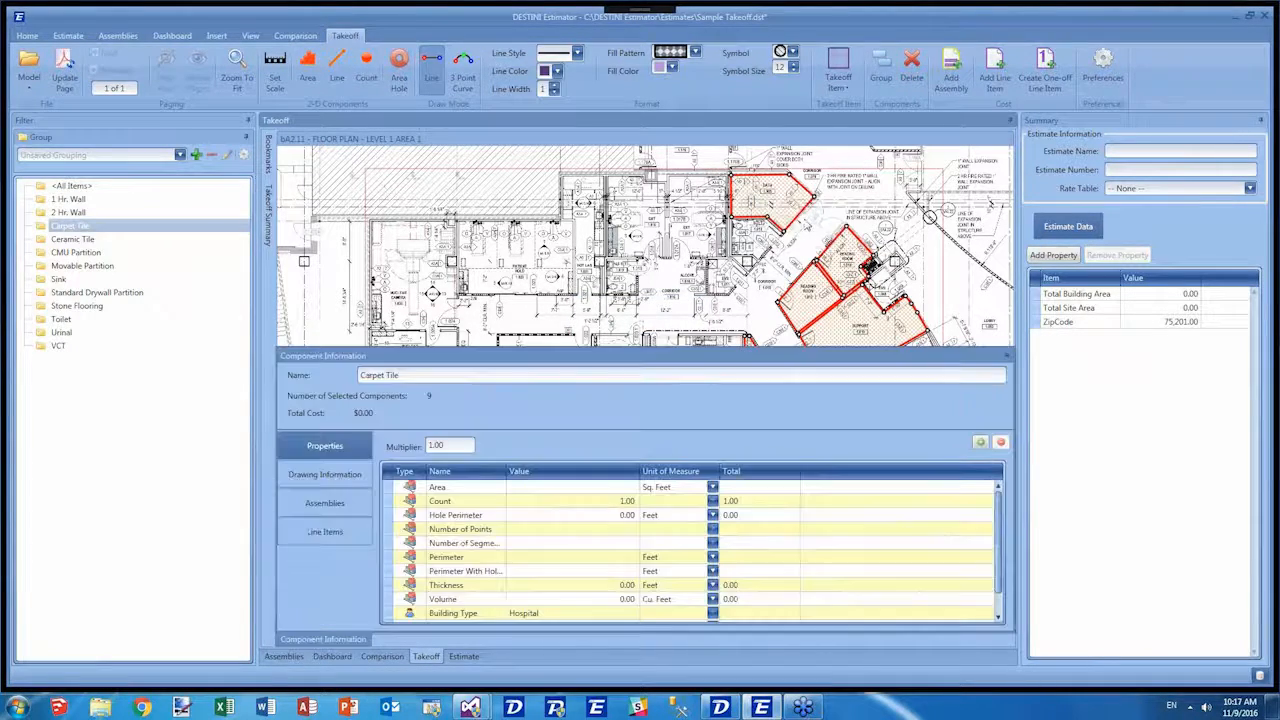
Add a formulaic property named Number of Cases with the value Ceil(Area * ( 1 + Waste Factor) / 200) to the Carpet Tile areas.
click(980, 442)
click(654, 323)
text(Number of Cases)
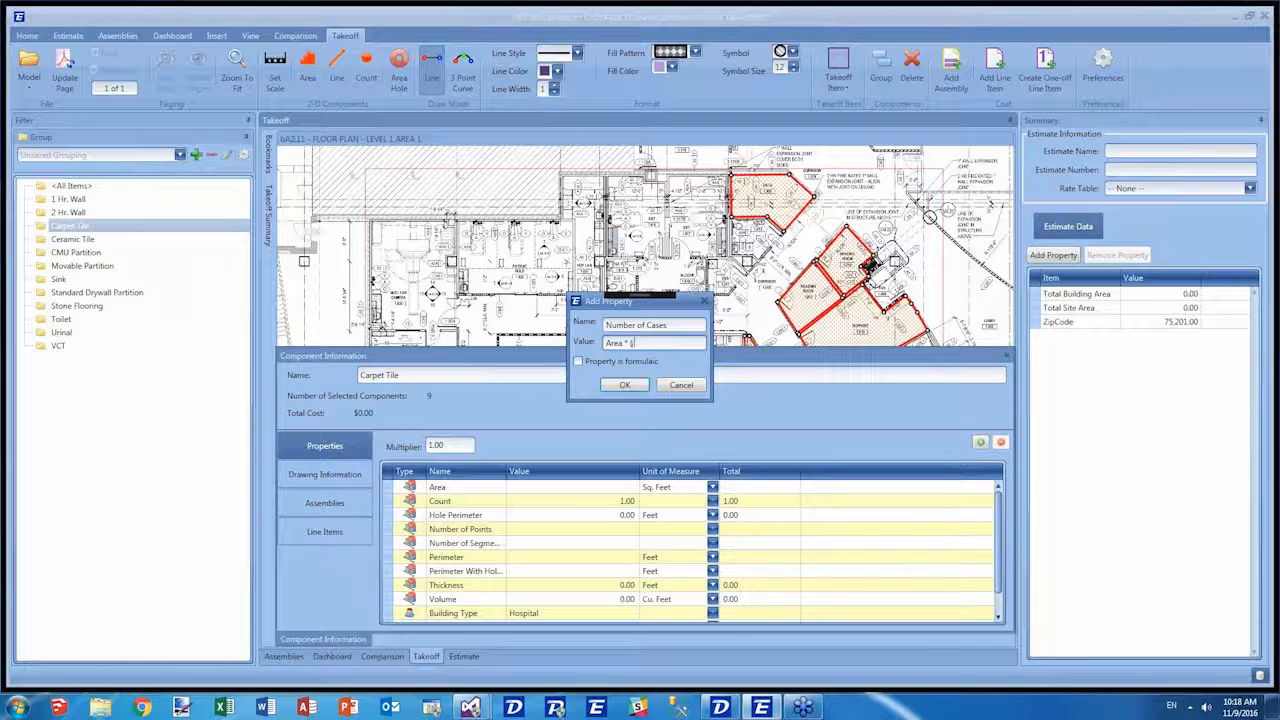
text(Waste Factor)
text(/ 200)
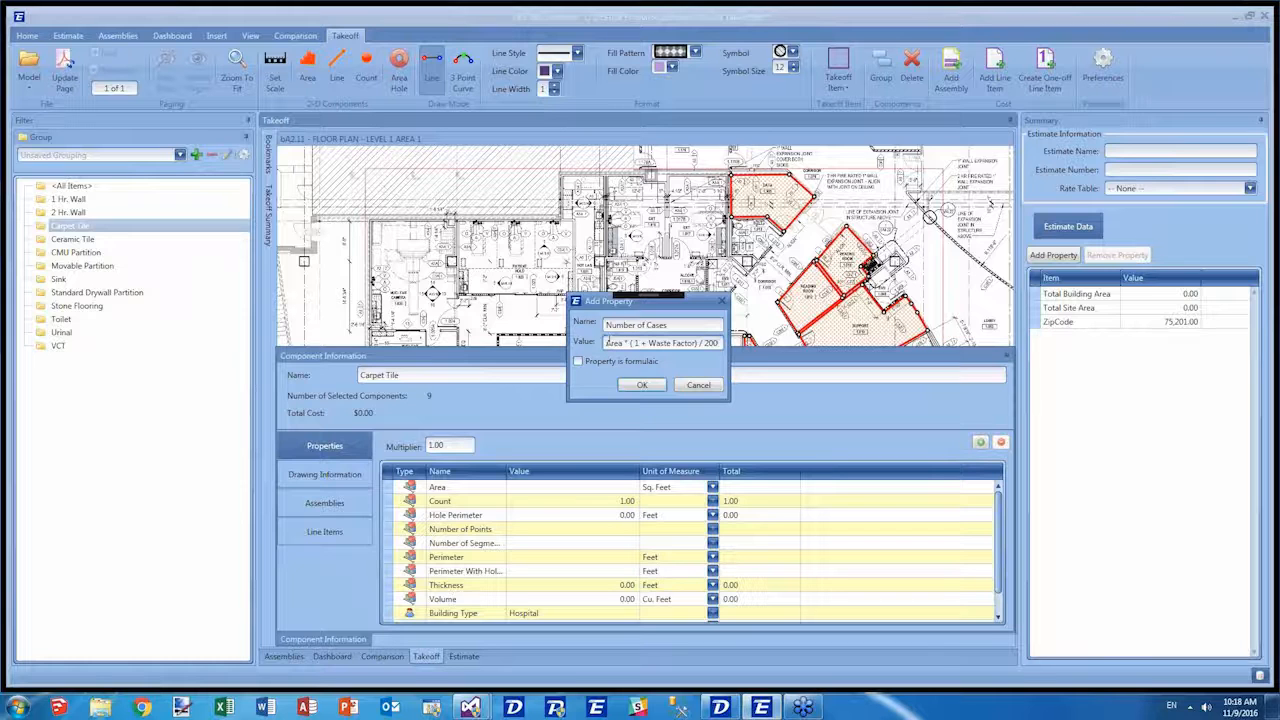
text(Ceil()
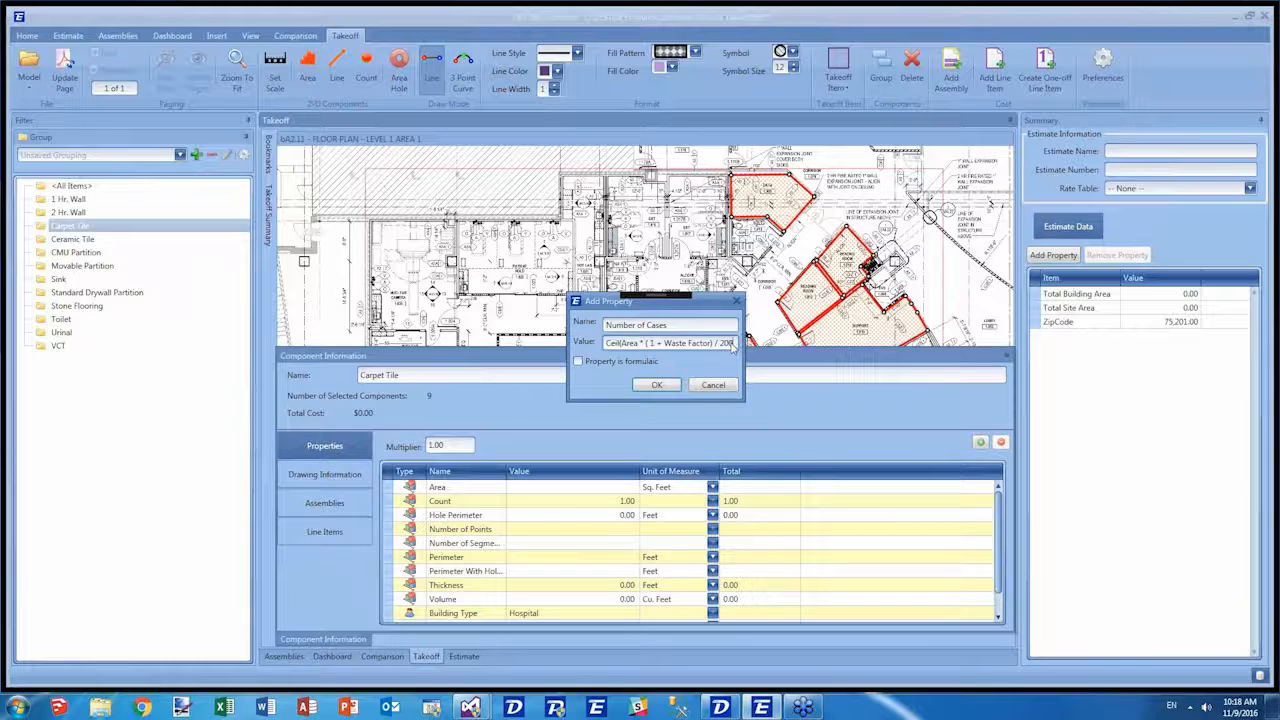
text())
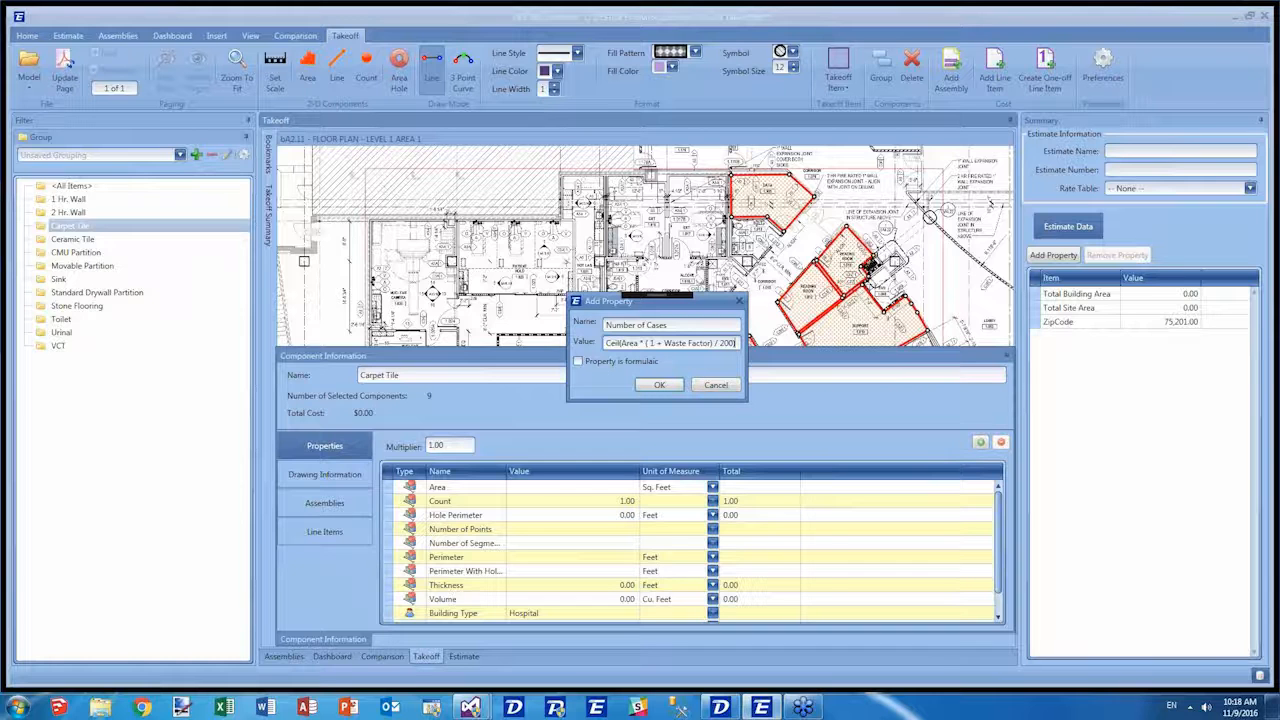
click(598, 364)
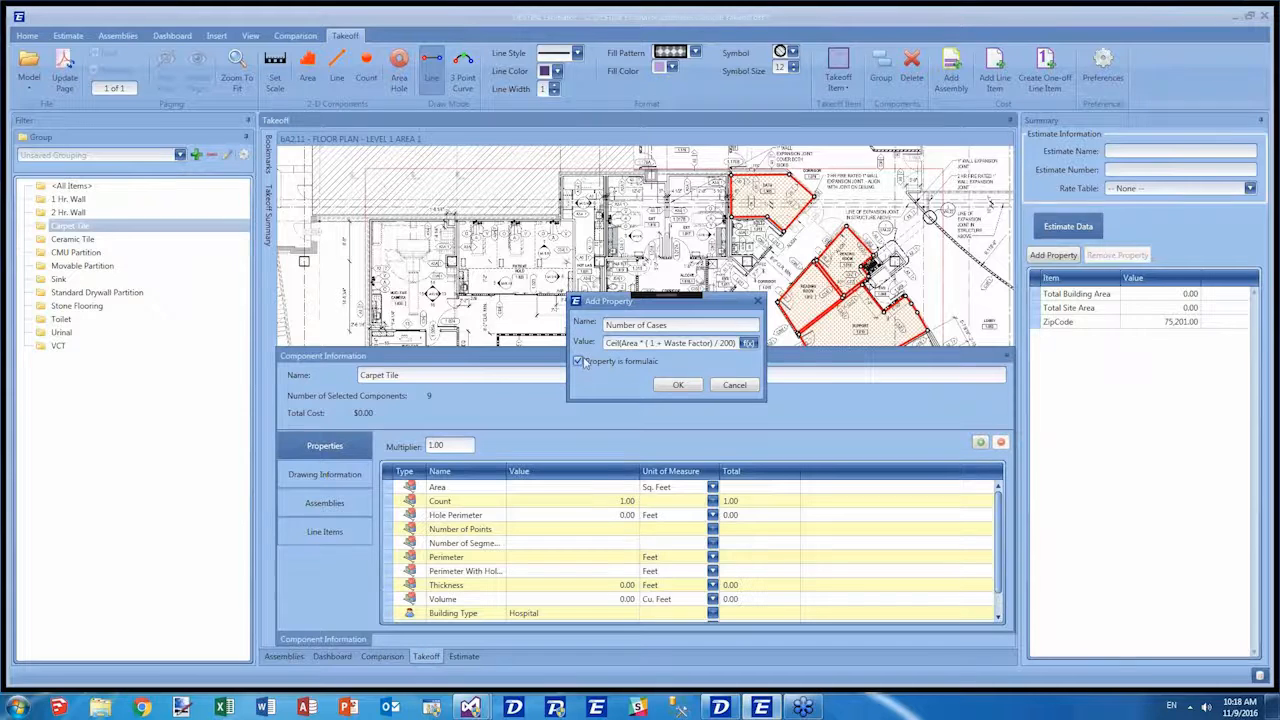
click(677, 385)
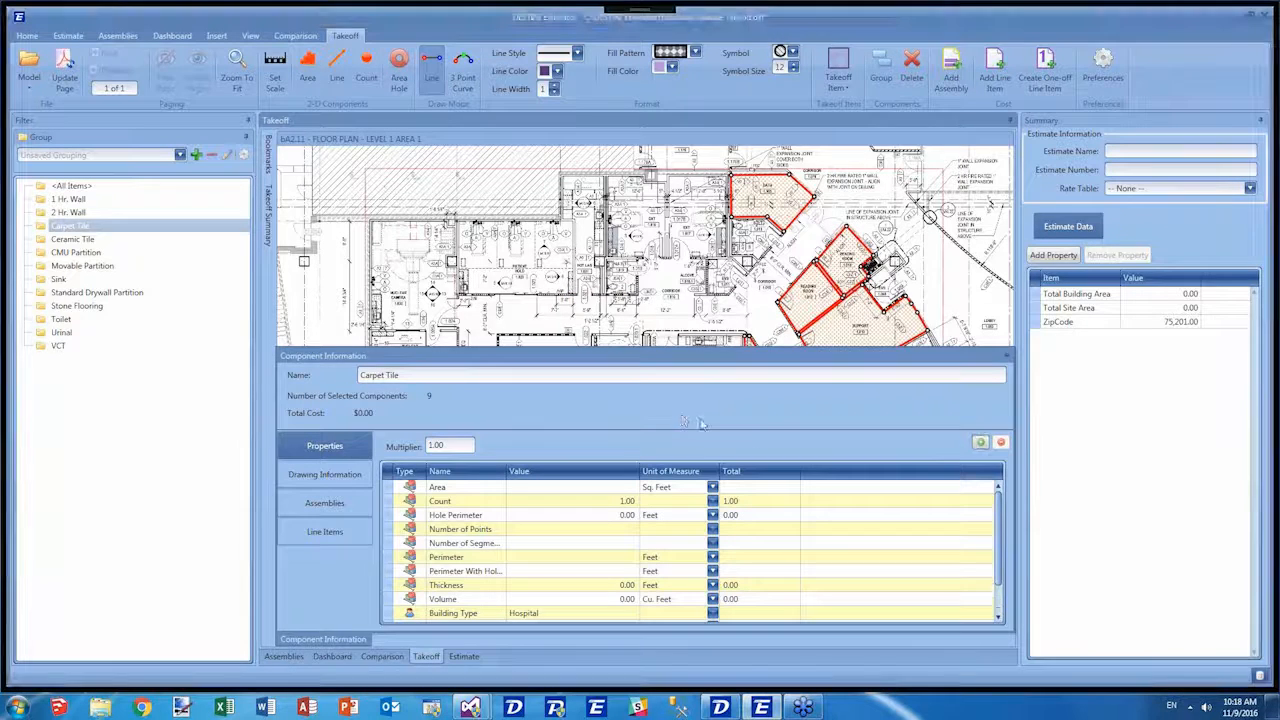
Group the selected Carpet Tile areas into one component and examine its combined properties, including Number of Cases and Waste Factor.
click(881, 72)
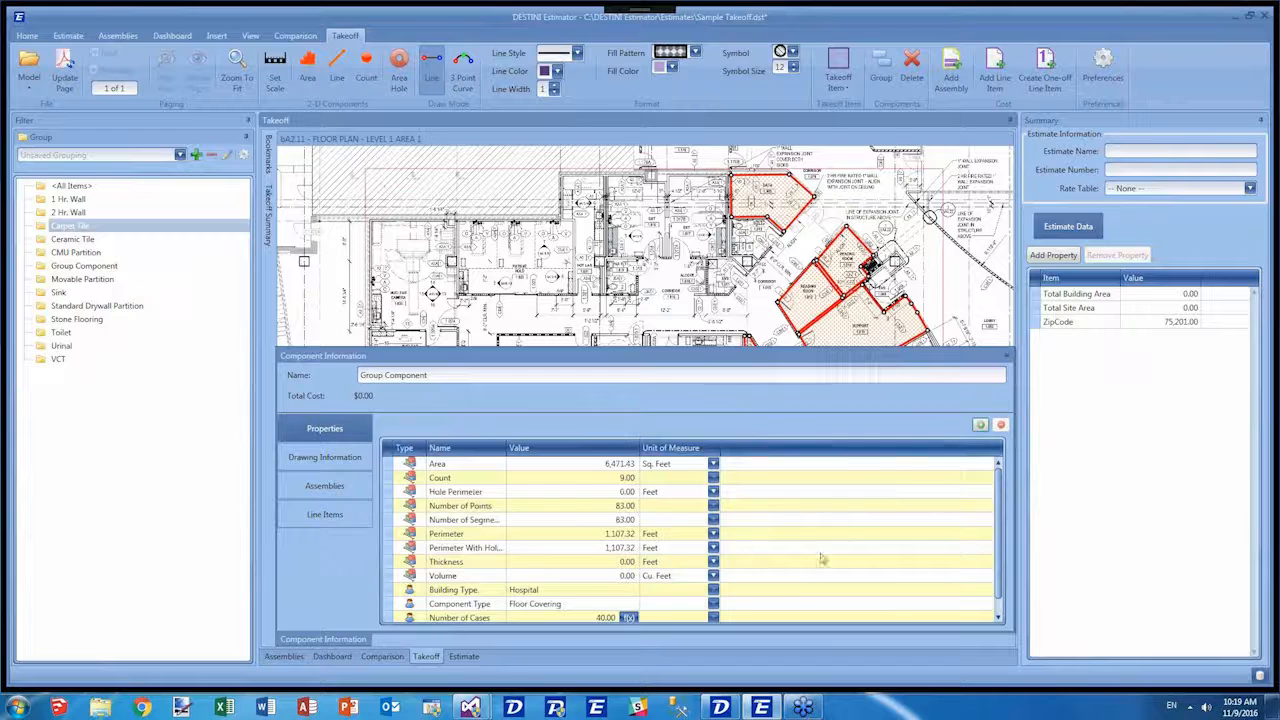
scroll(1000, 497, down, 1)
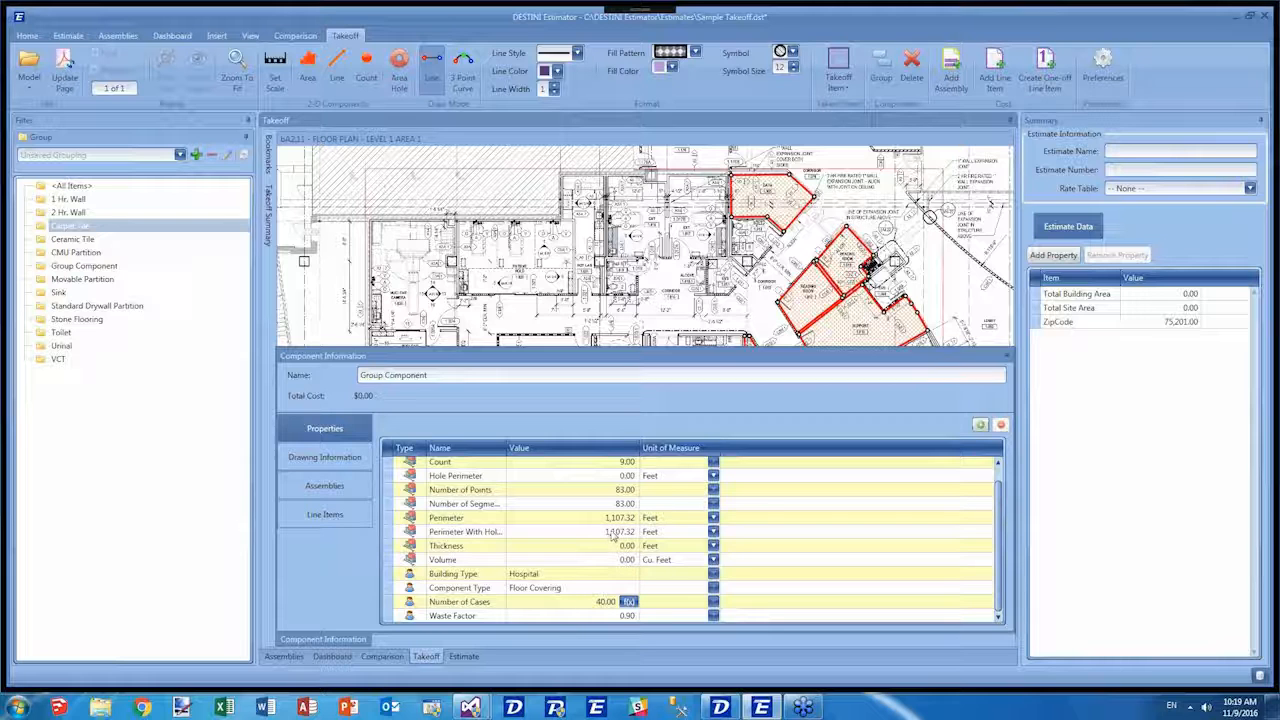
Add the line item 0040 Carpet, Tile Per Case to the grouped carpet component, with its quantity driven by the Number of Cases property.
scroll(668, 575, up, 1)
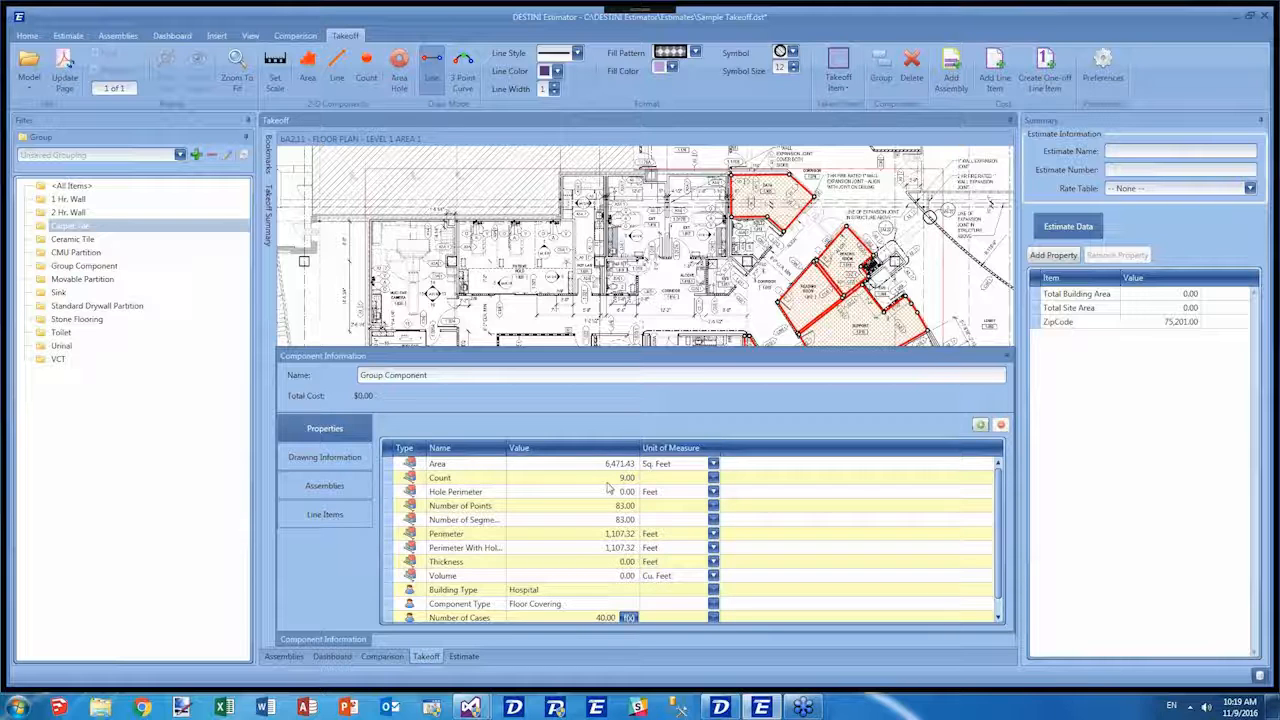
scroll(601, 511, down, 1)
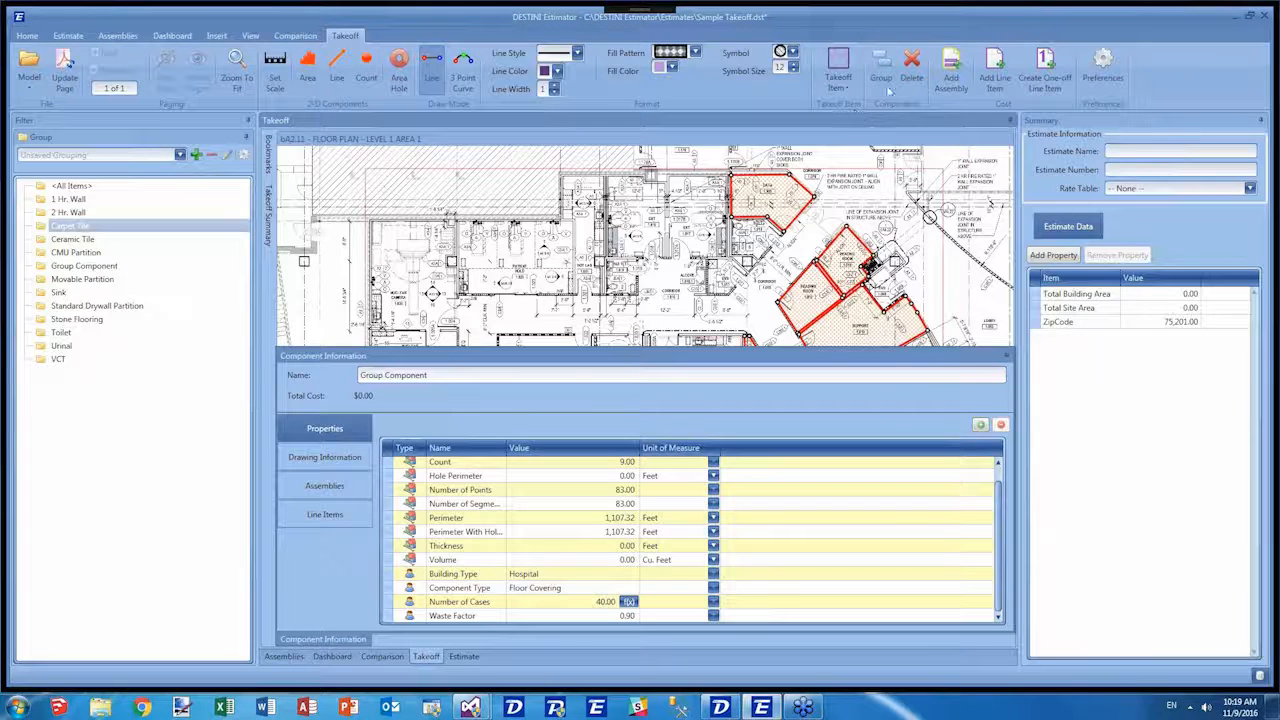
click(998, 82)
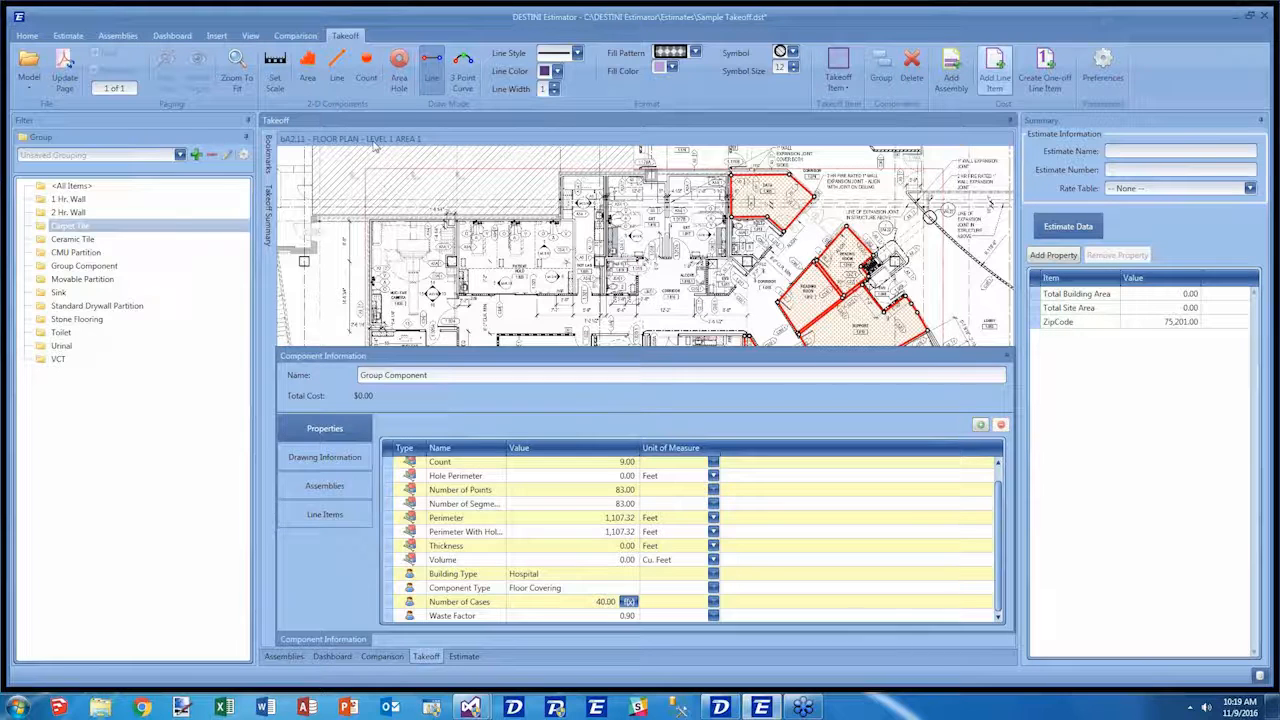
text(carpet)
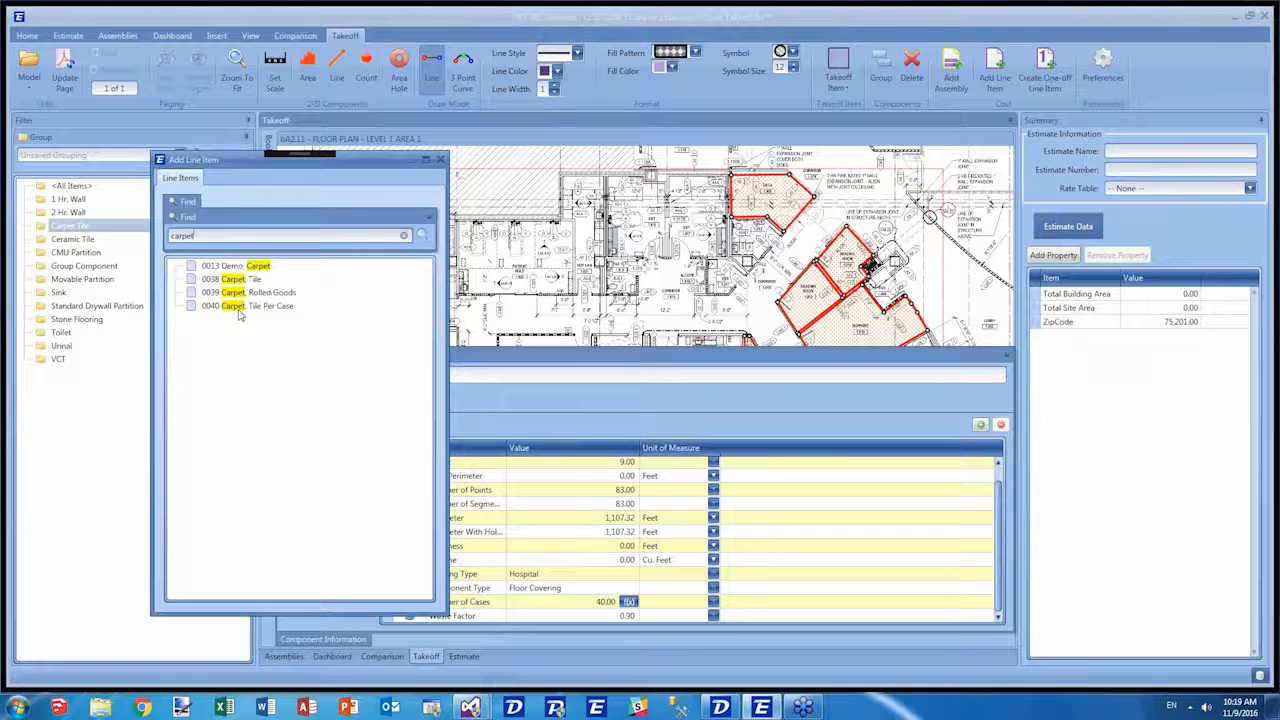
click(244, 306)
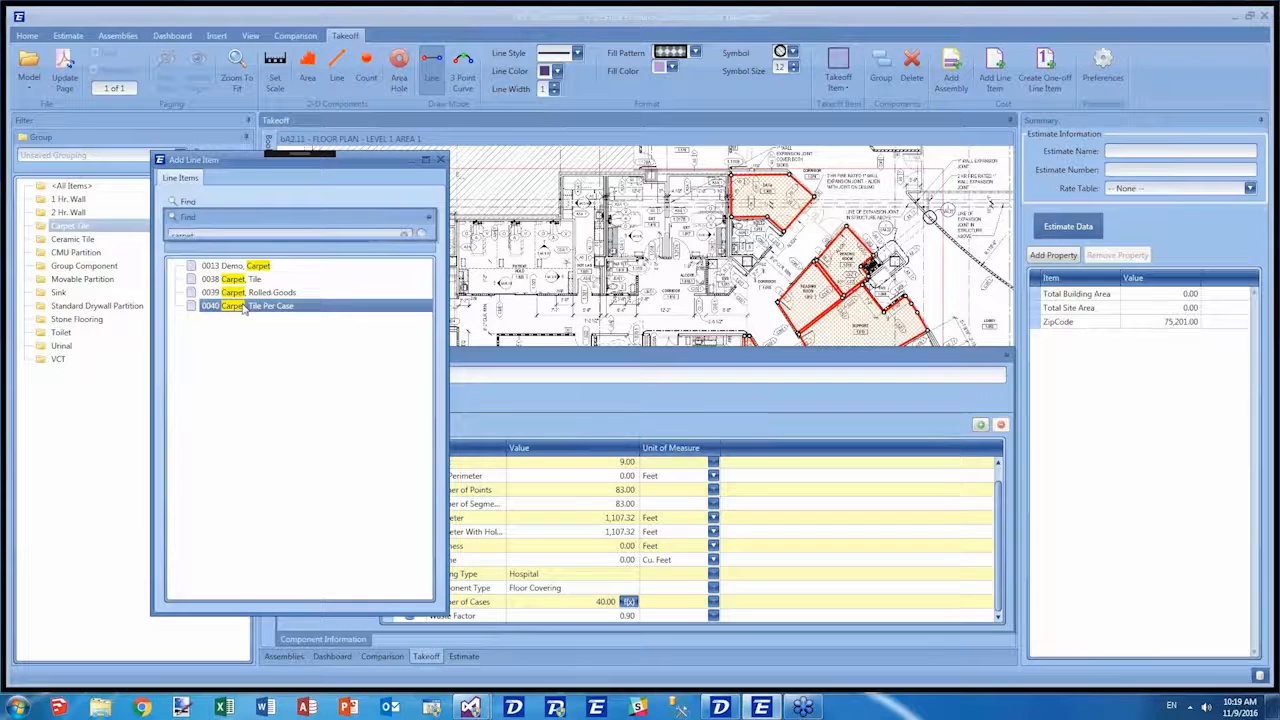
double_click(244, 306)
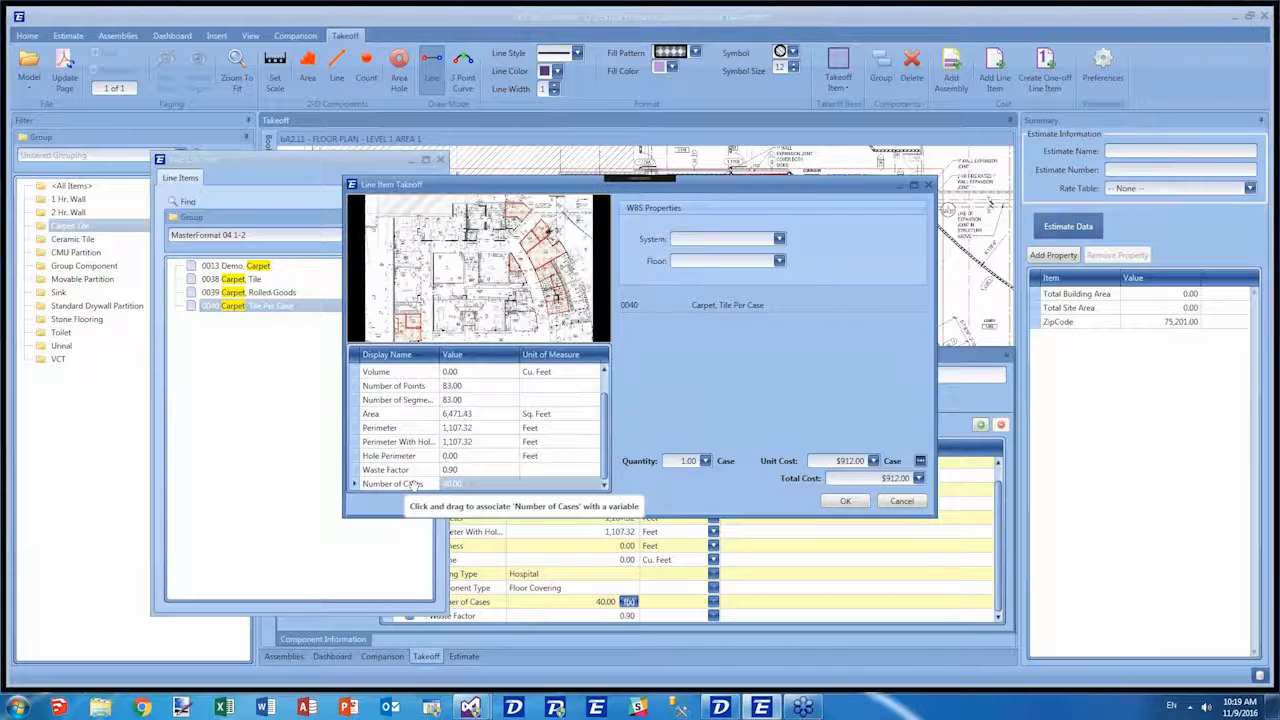
drag(414, 484, 684, 462)
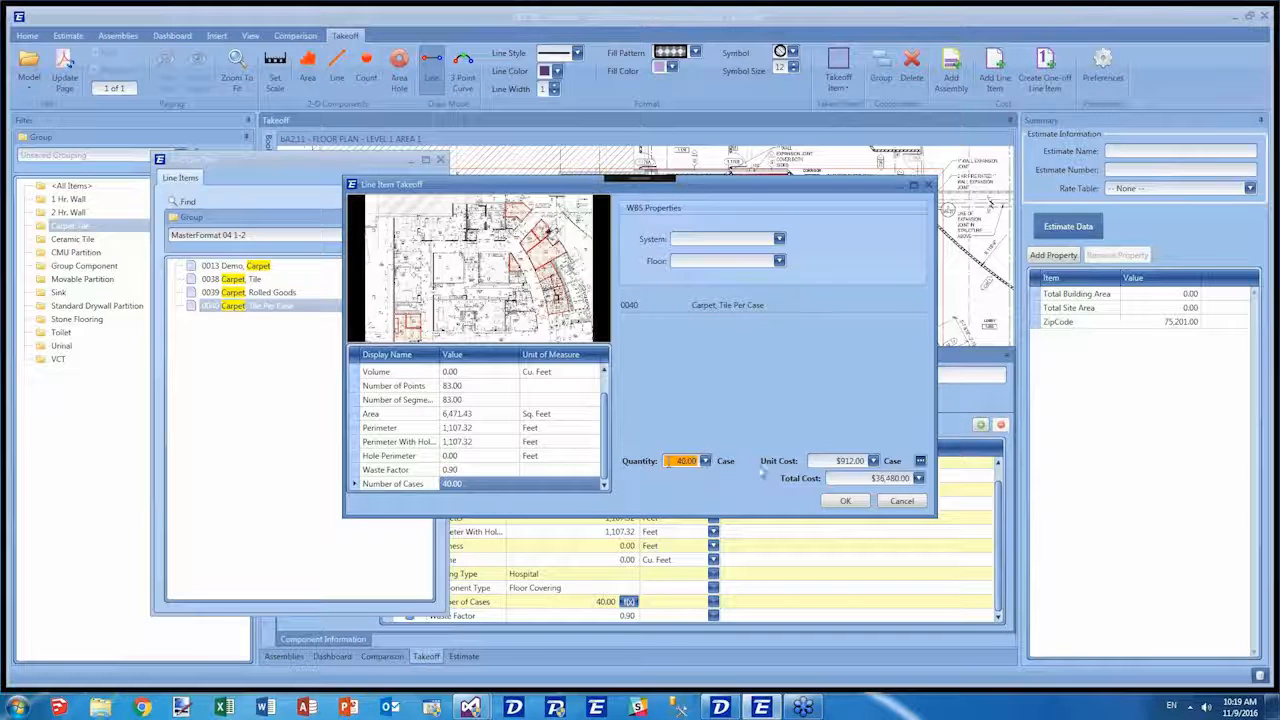
click(846, 502)
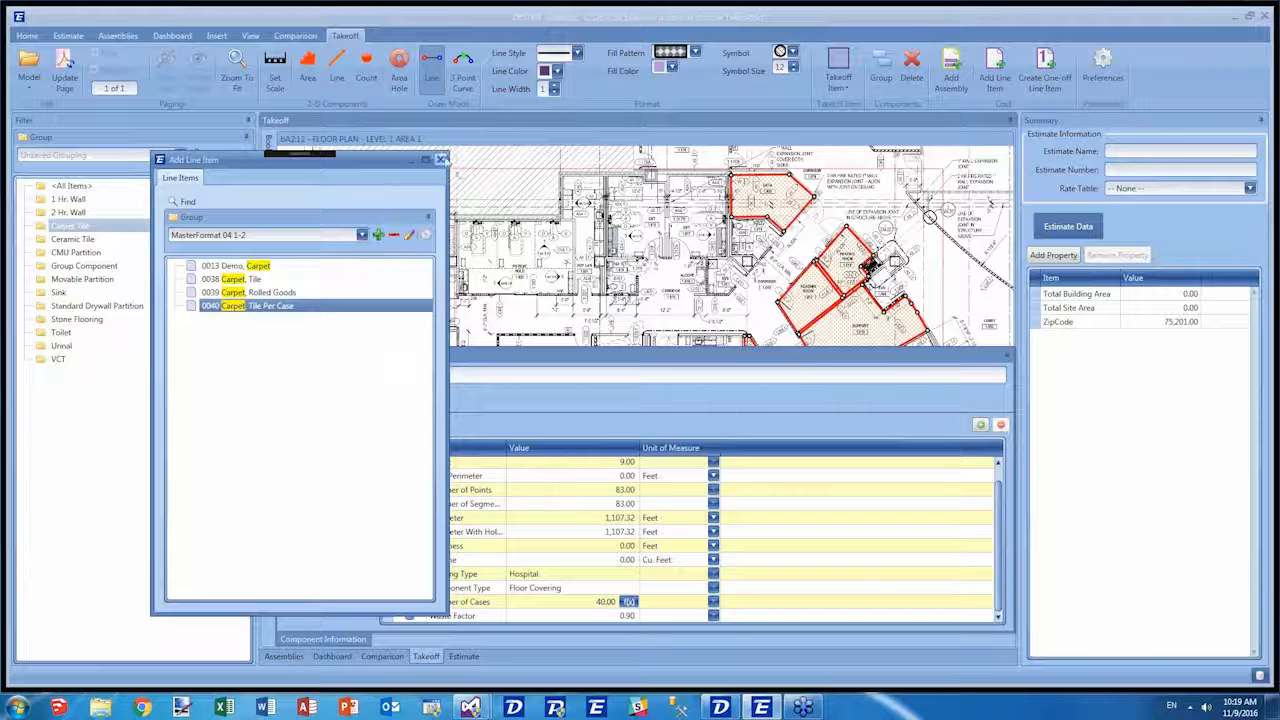
Add the Carpet, Tile Per Case line item again with System Main Building and Floor 1, and finish adding line items.
double_click(254, 311)
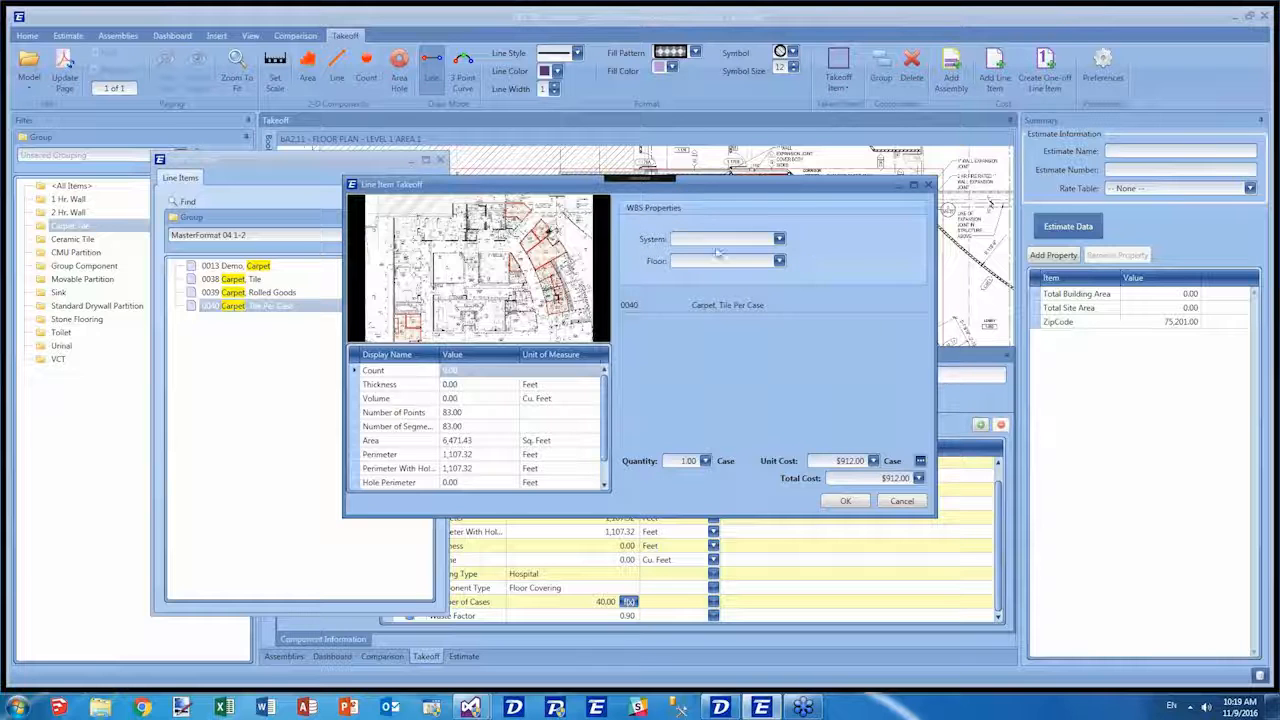
click(781, 245)
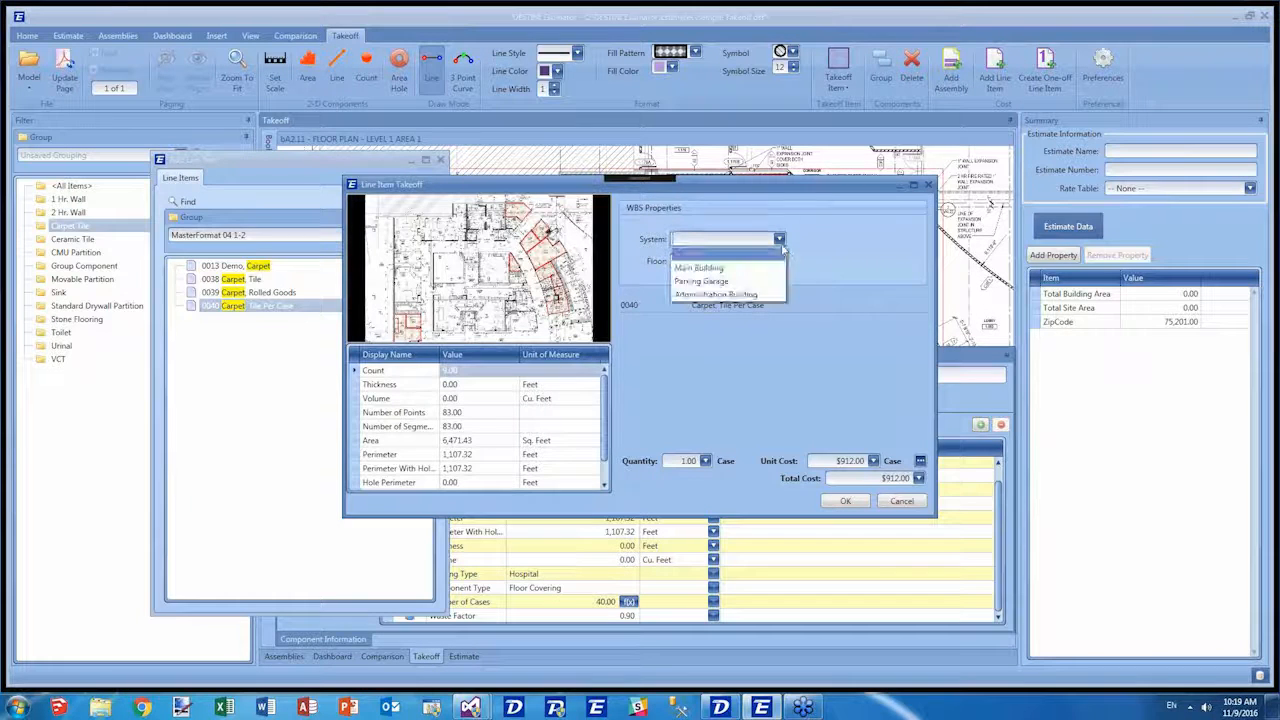
click(728, 267)
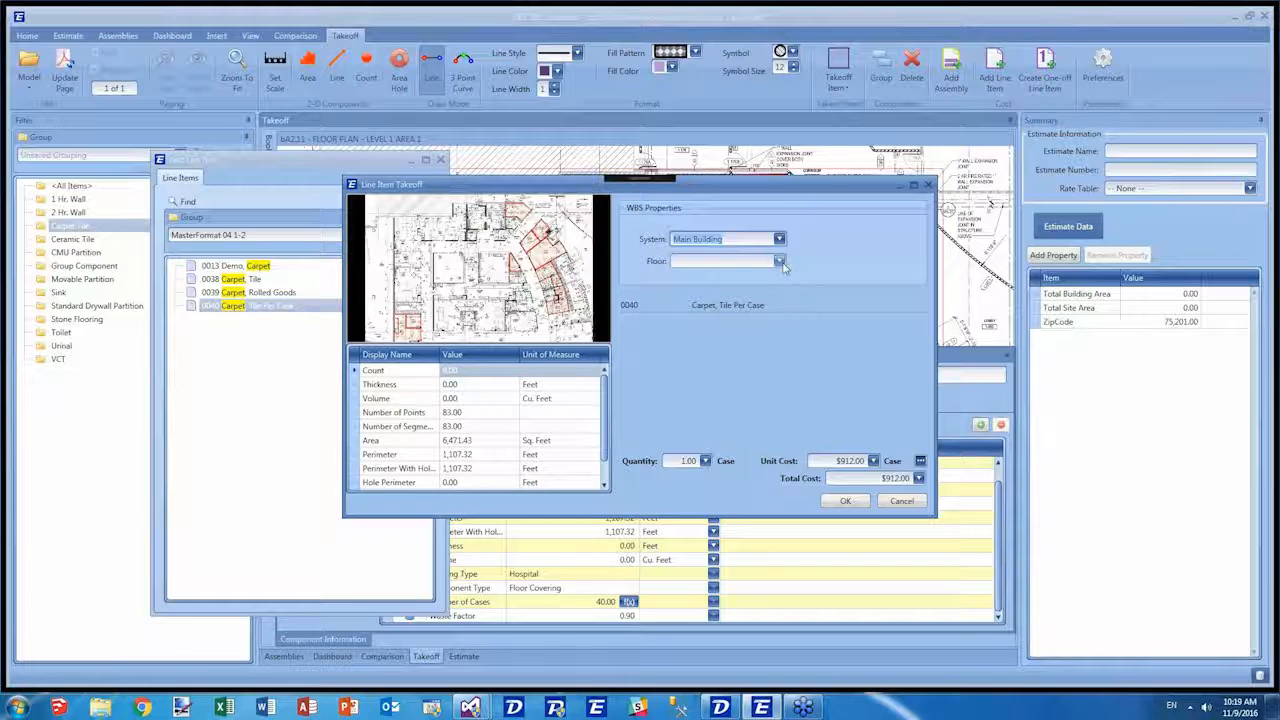
click(740, 261)
click(736, 282)
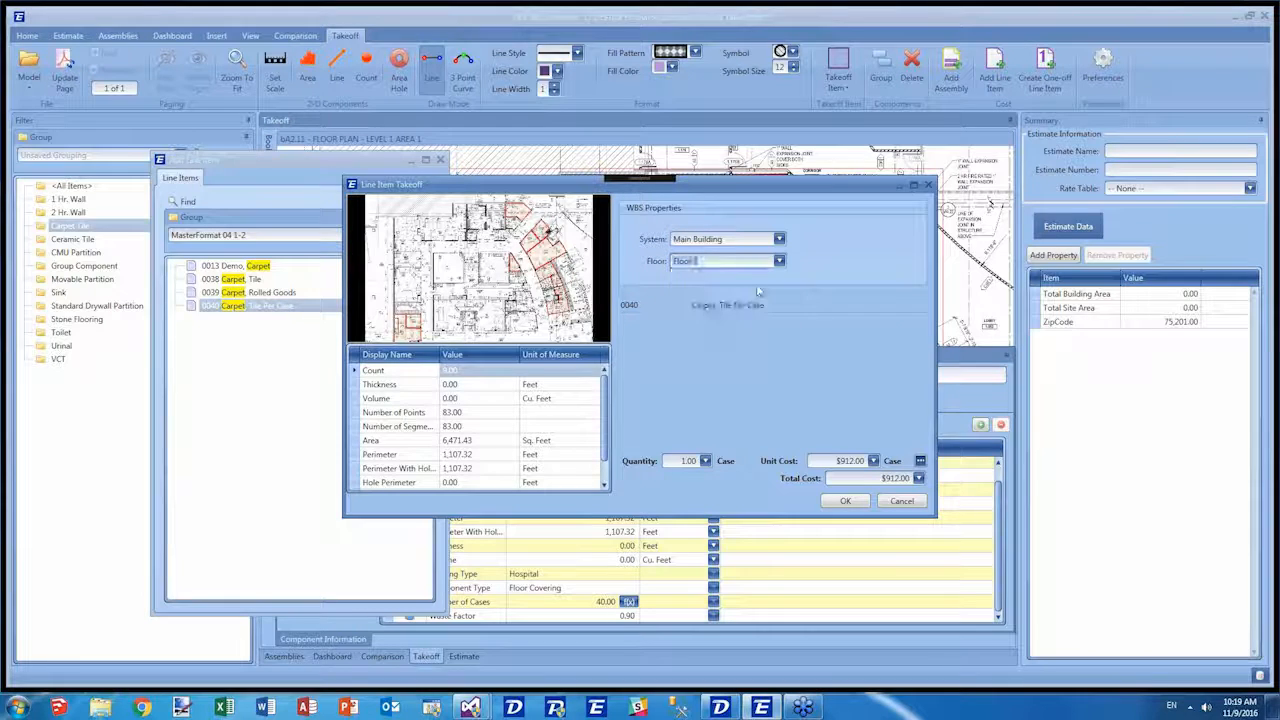
click(848, 500)
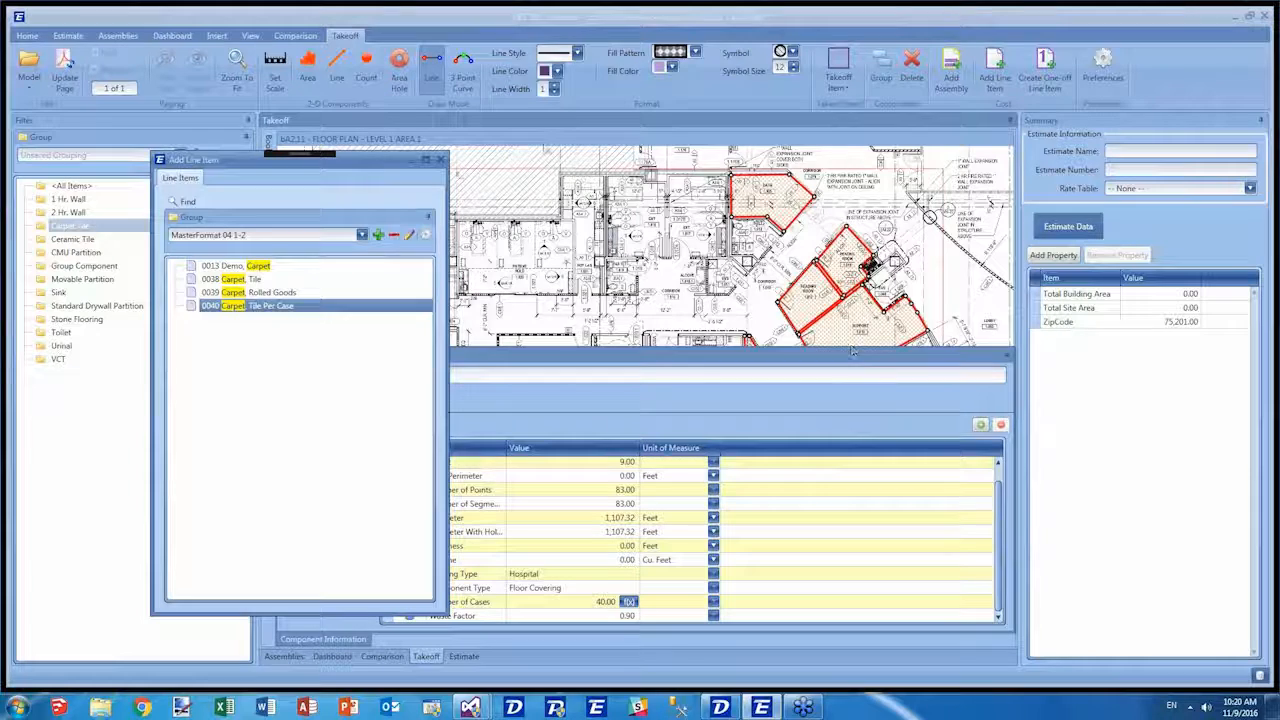
click(440, 162)
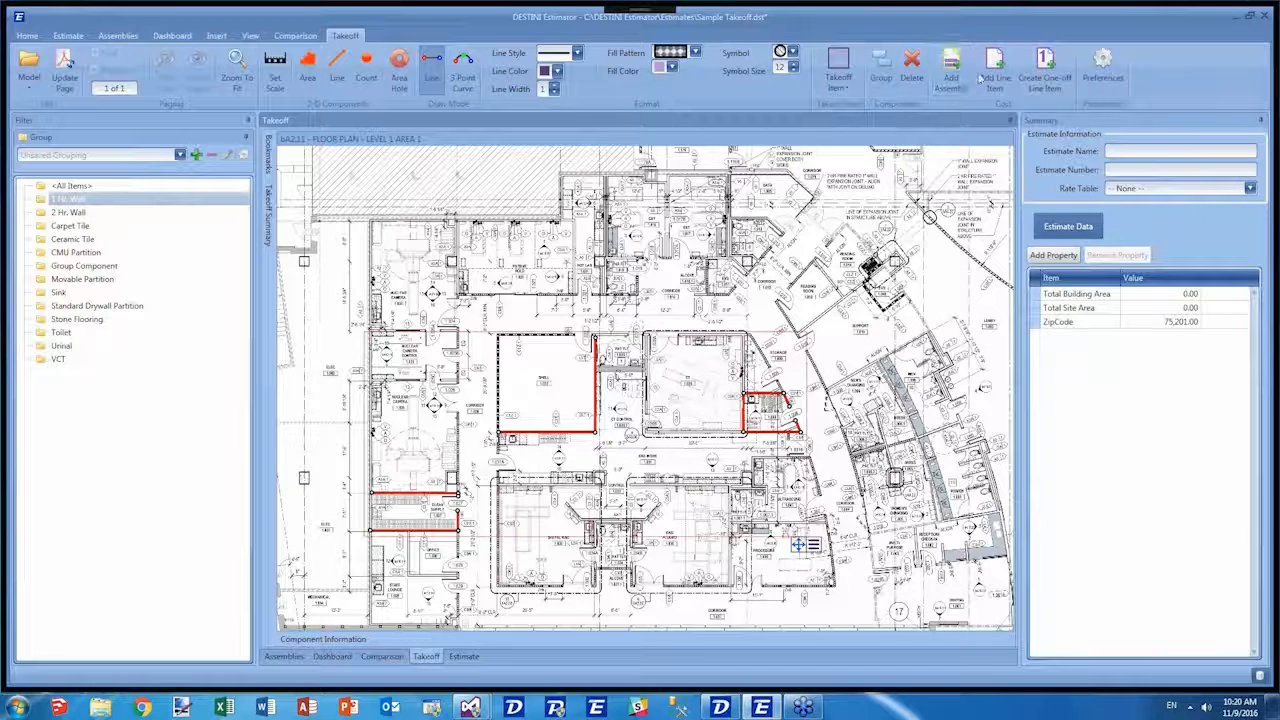
Find the 1Hr. Wall assembly and add it to the selected 1 Hr. Wall components, associating the InteriorWall_Length question with the Length property.
click(940, 84)
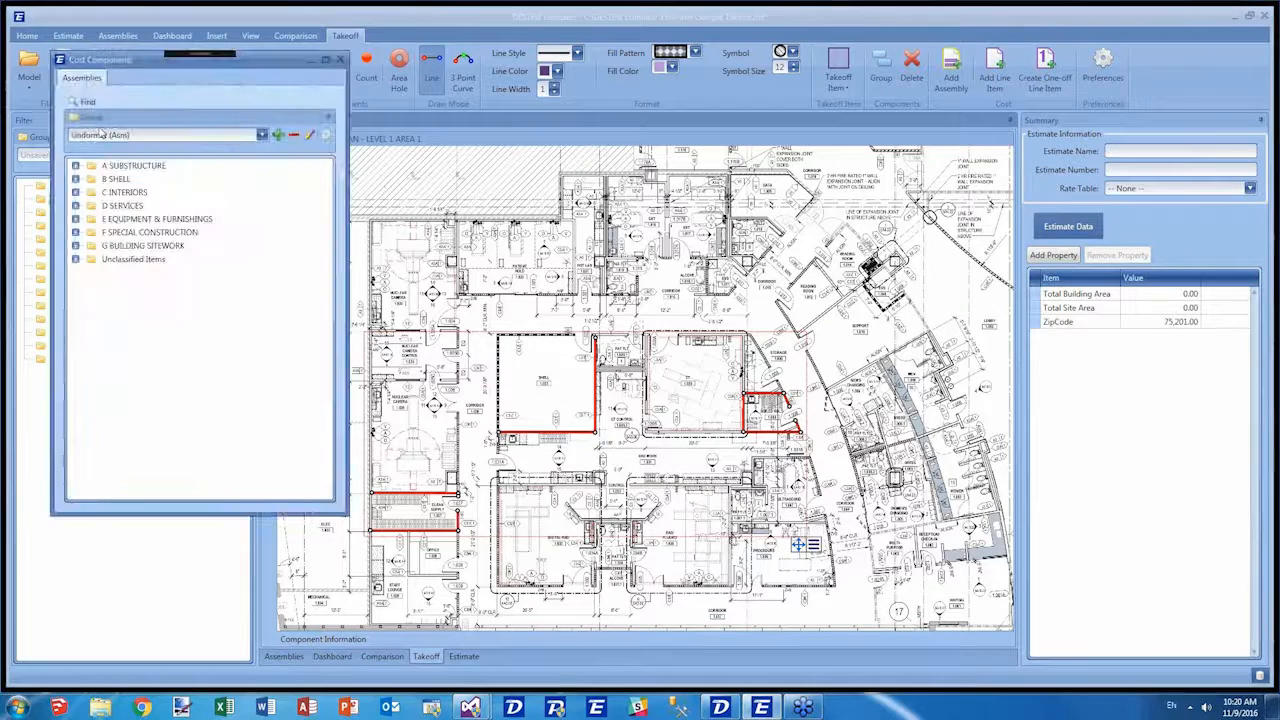
click(88, 103)
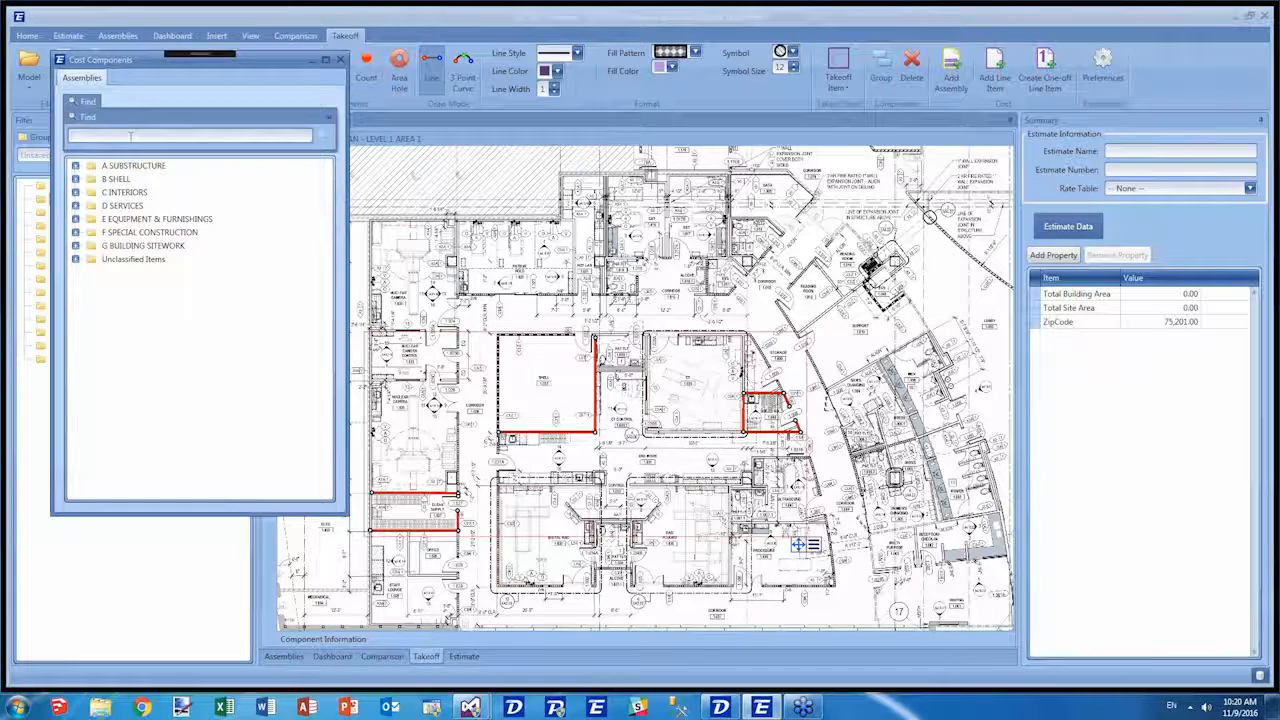
click(130, 137)
text(1hr)
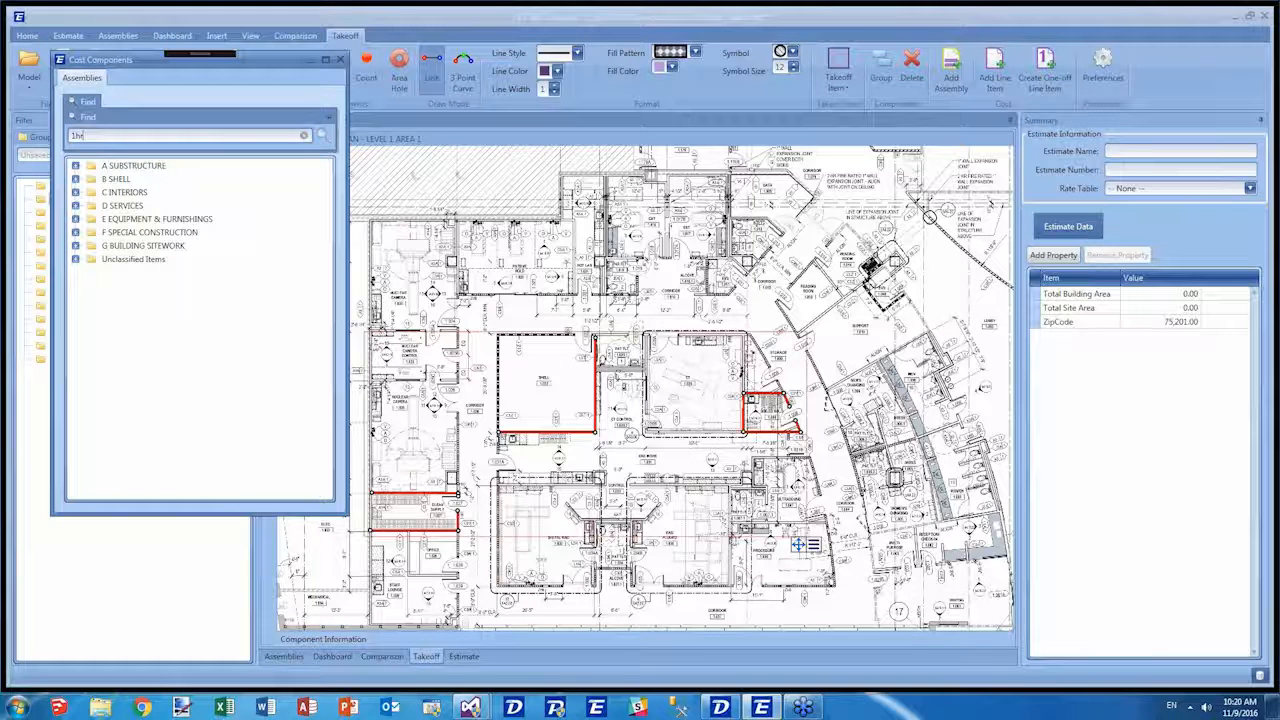
key(Return)
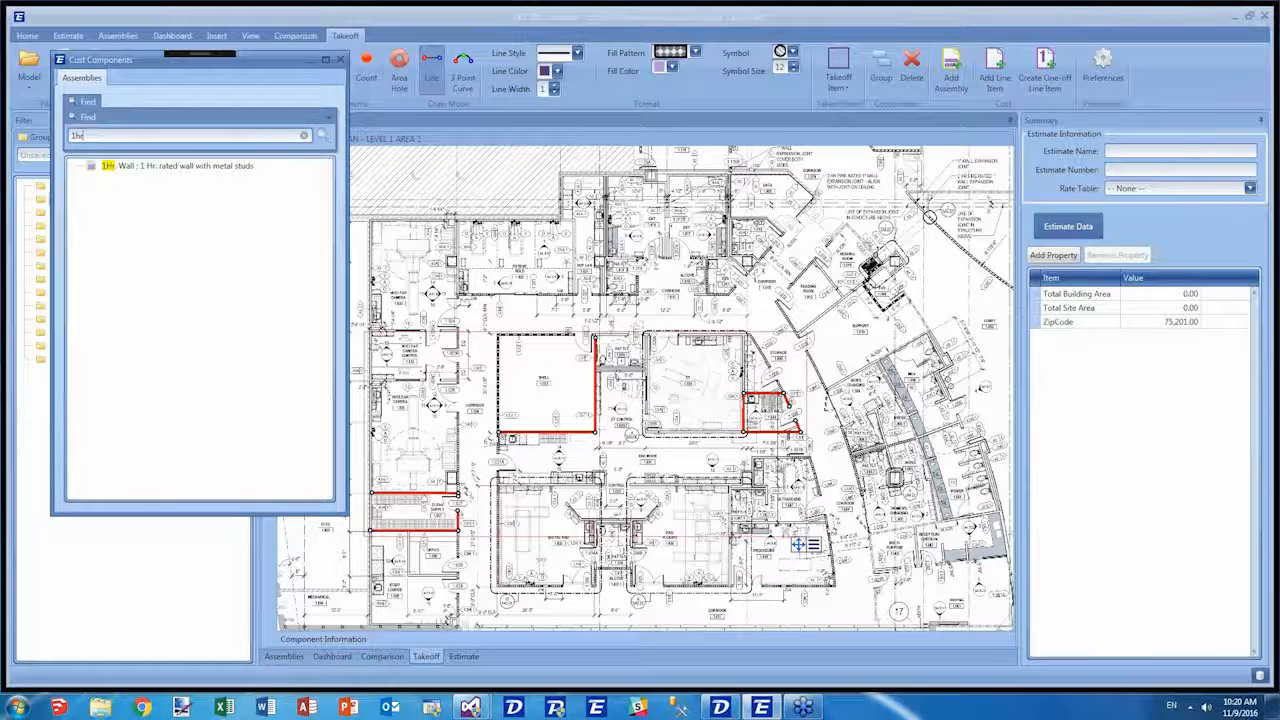
click(147, 167)
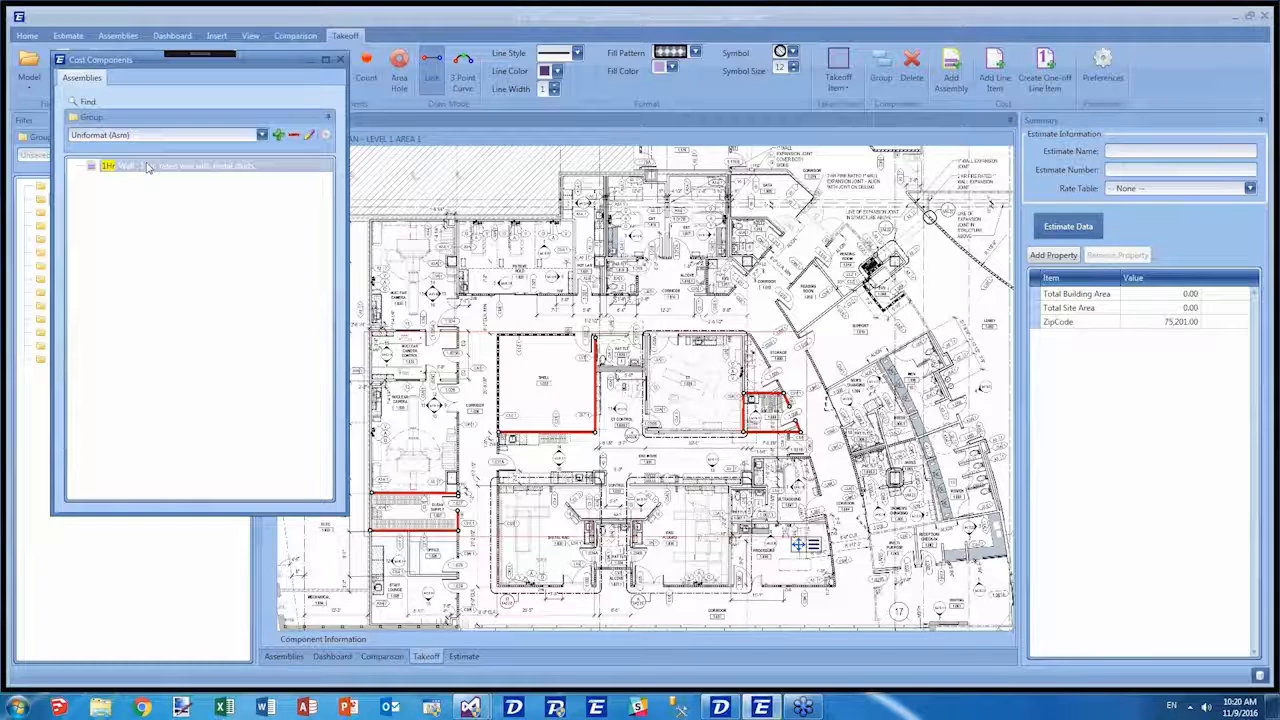
double_click(147, 167)
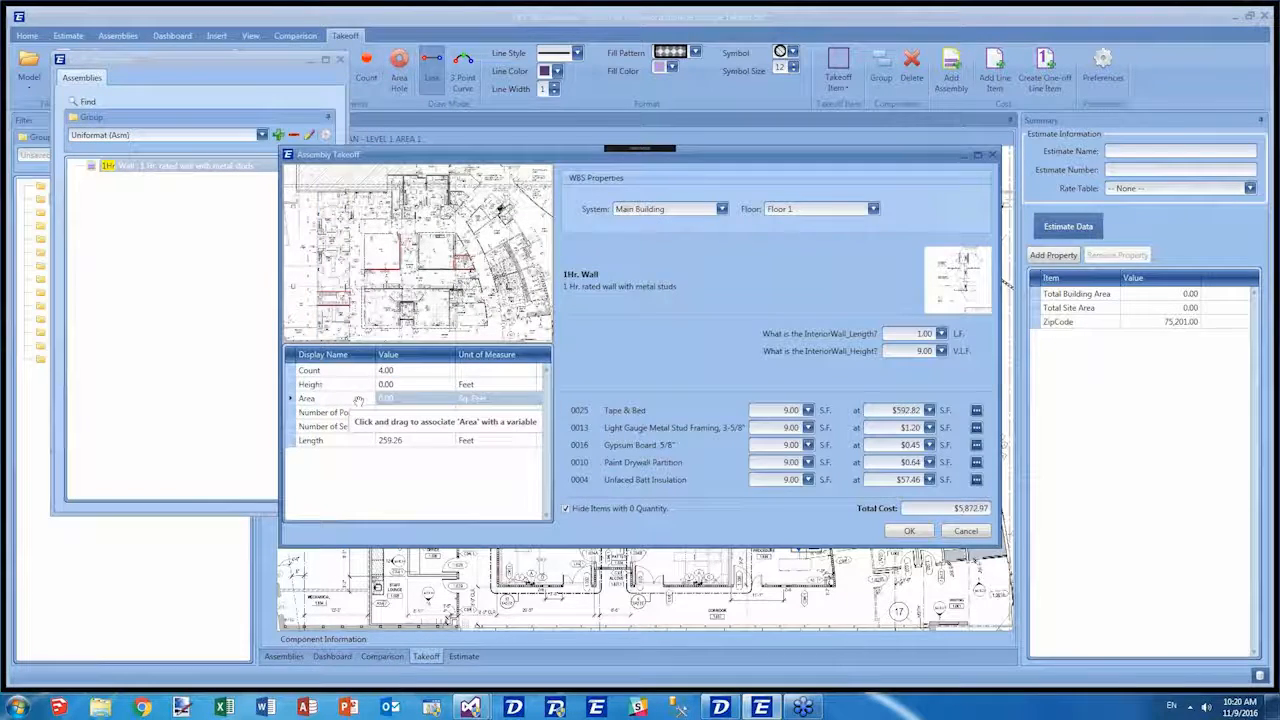
drag(351, 440, 910, 335)
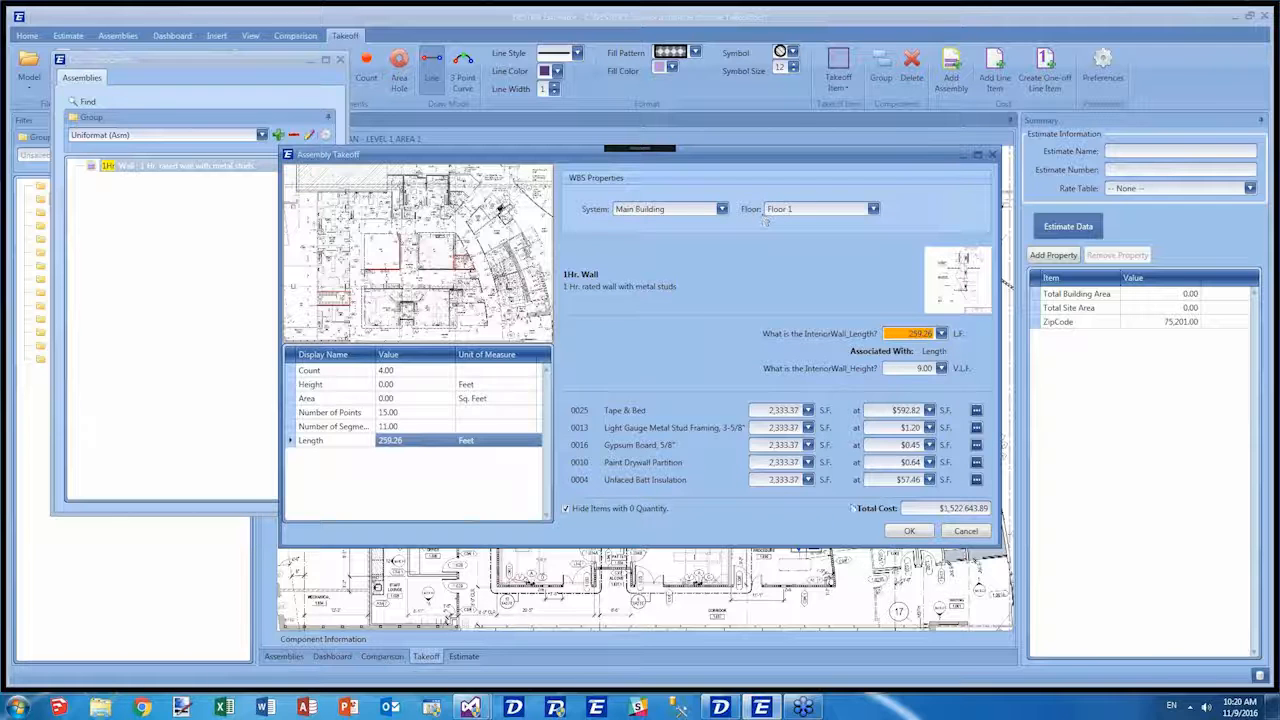
click(900, 531)
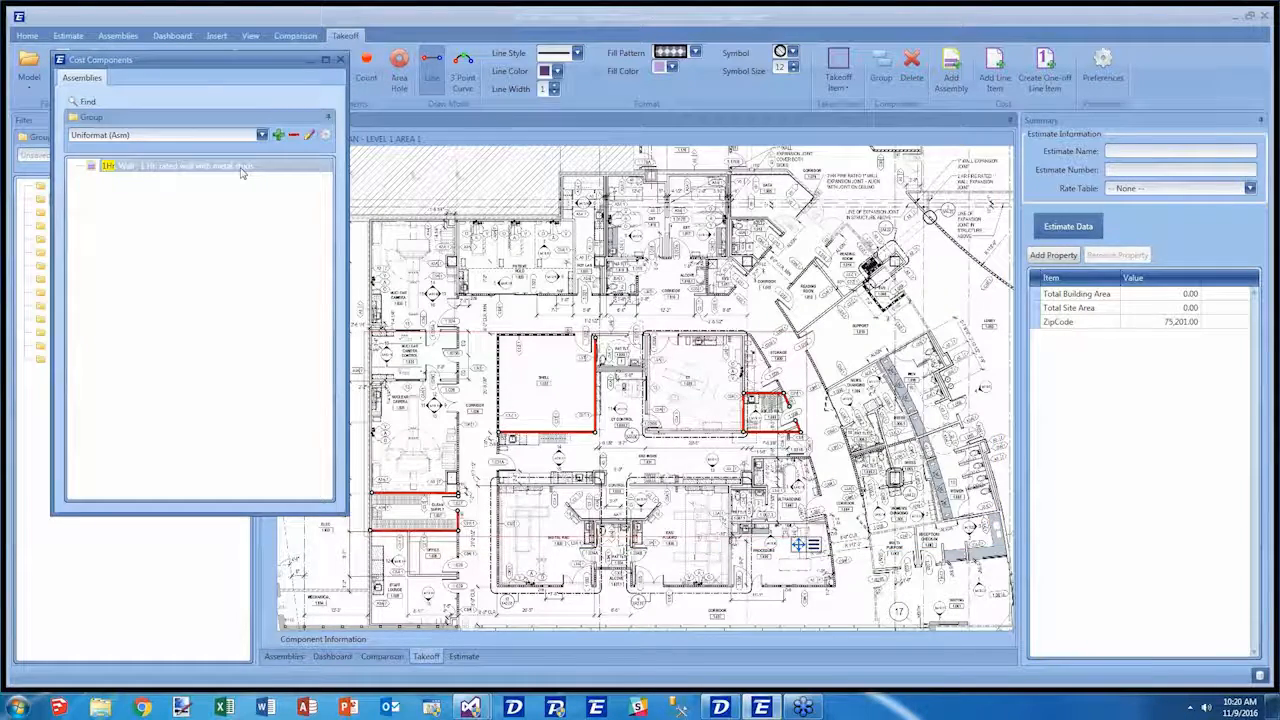
Add the 1Hr. Wall assembly to the same walls a second time with the floor set to Floor 2, and finish adding assemblies.
double_click(240, 172)
click(815, 208)
click(808, 249)
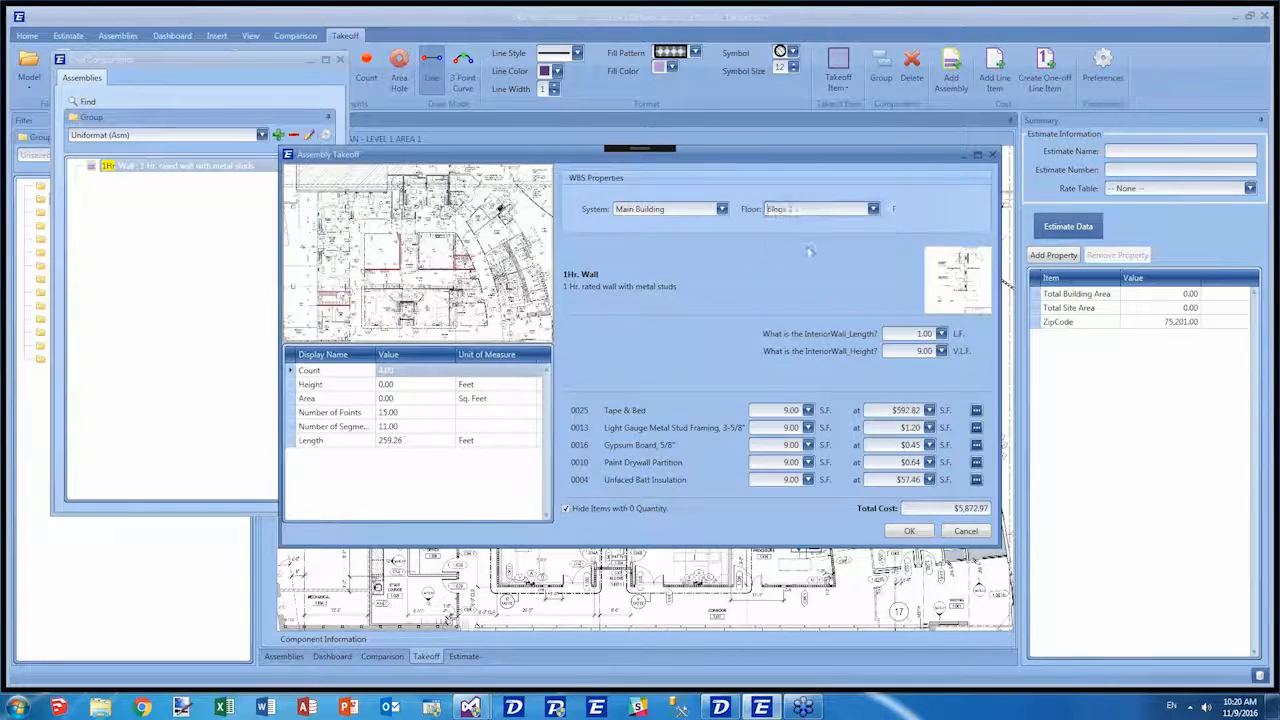
click(909, 531)
click(906, 531)
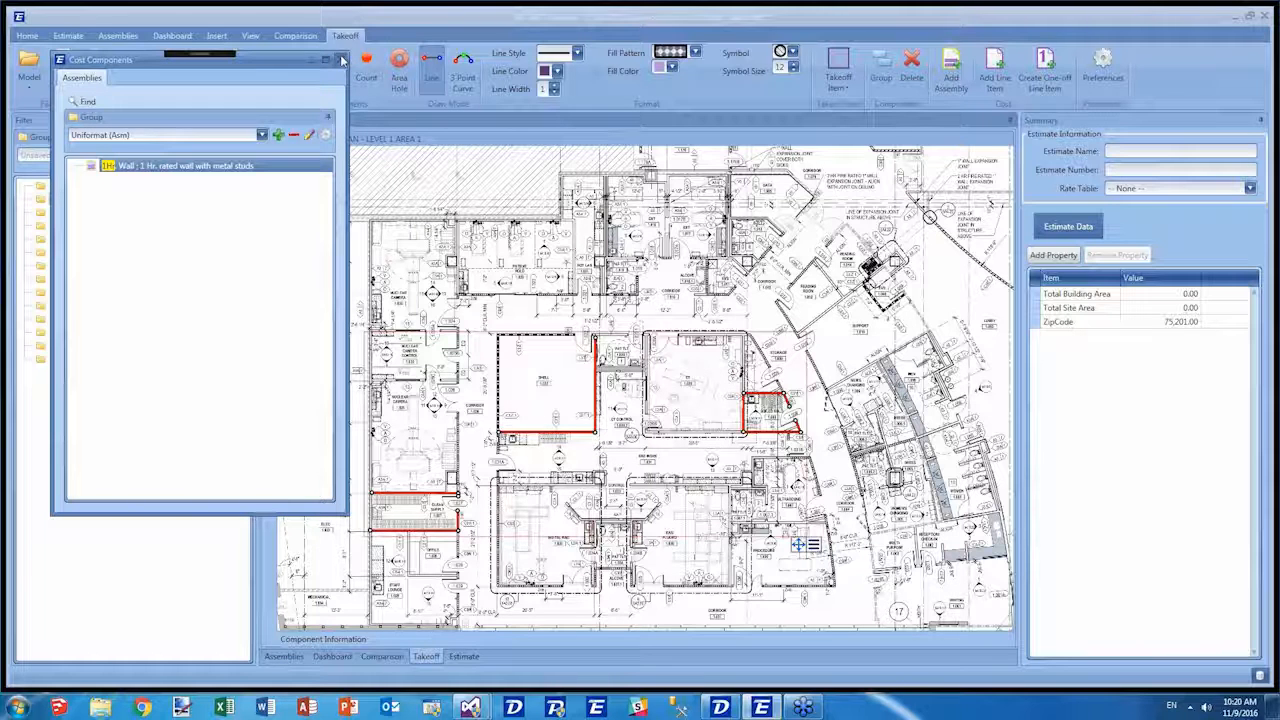
click(341, 60)
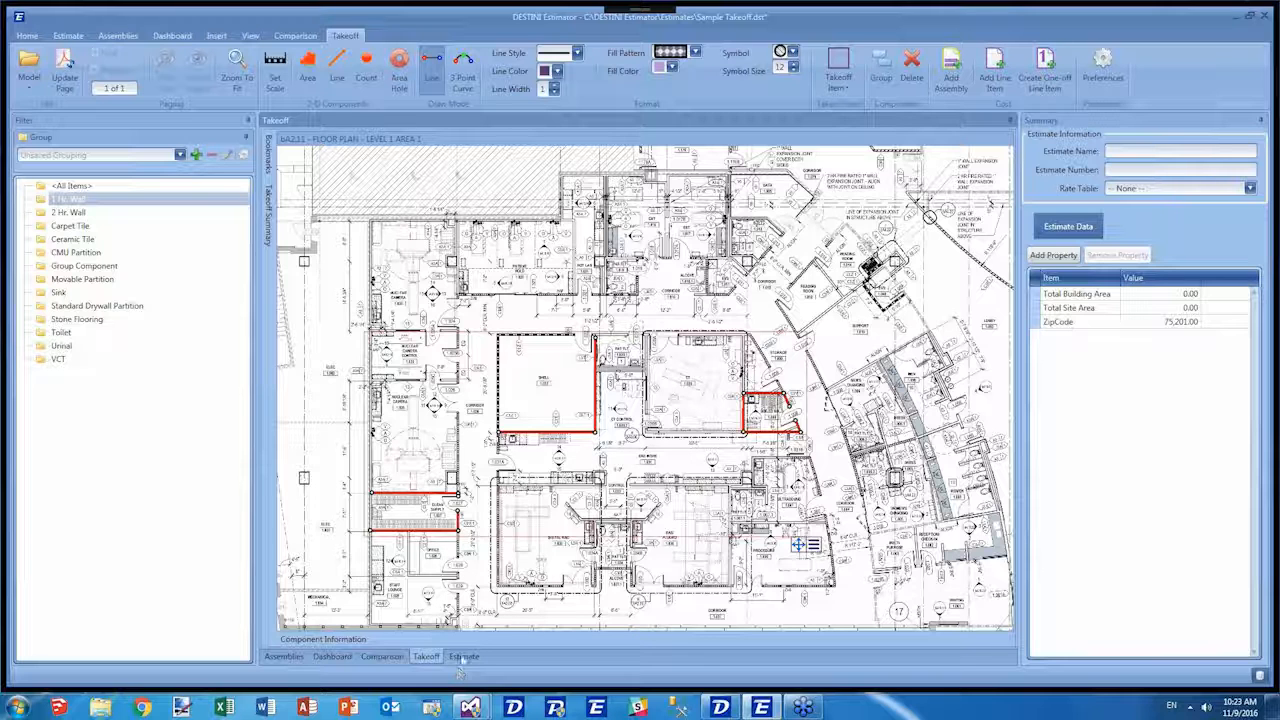
Show the estimate for the 1 Hr. Wall components and open all of its line items together for modification.
click(462, 656)
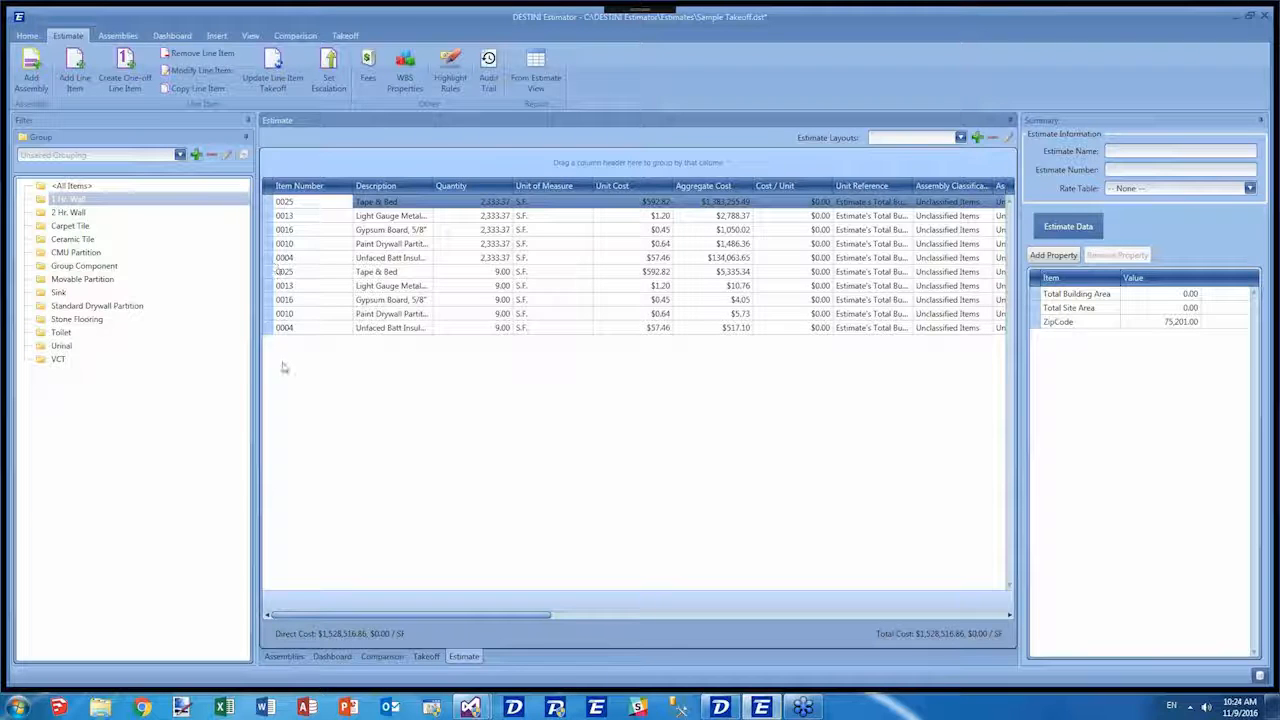
key(ctrl+a)
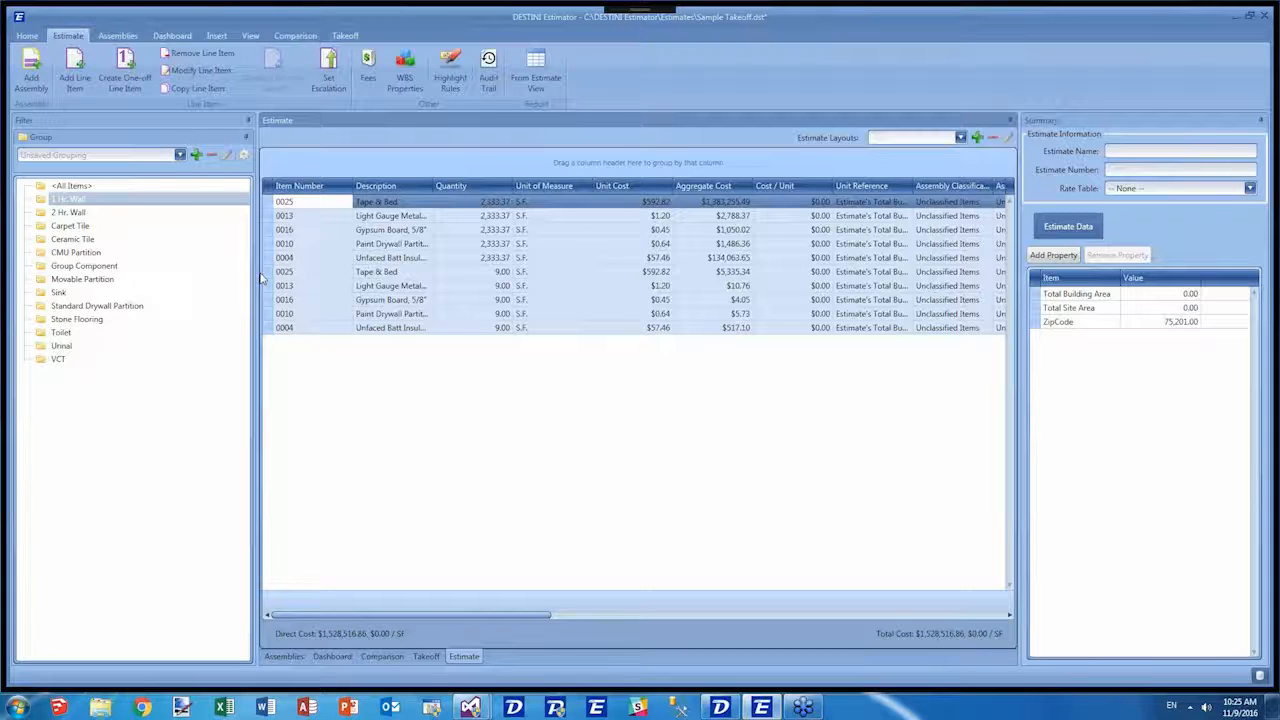
click(207, 71)
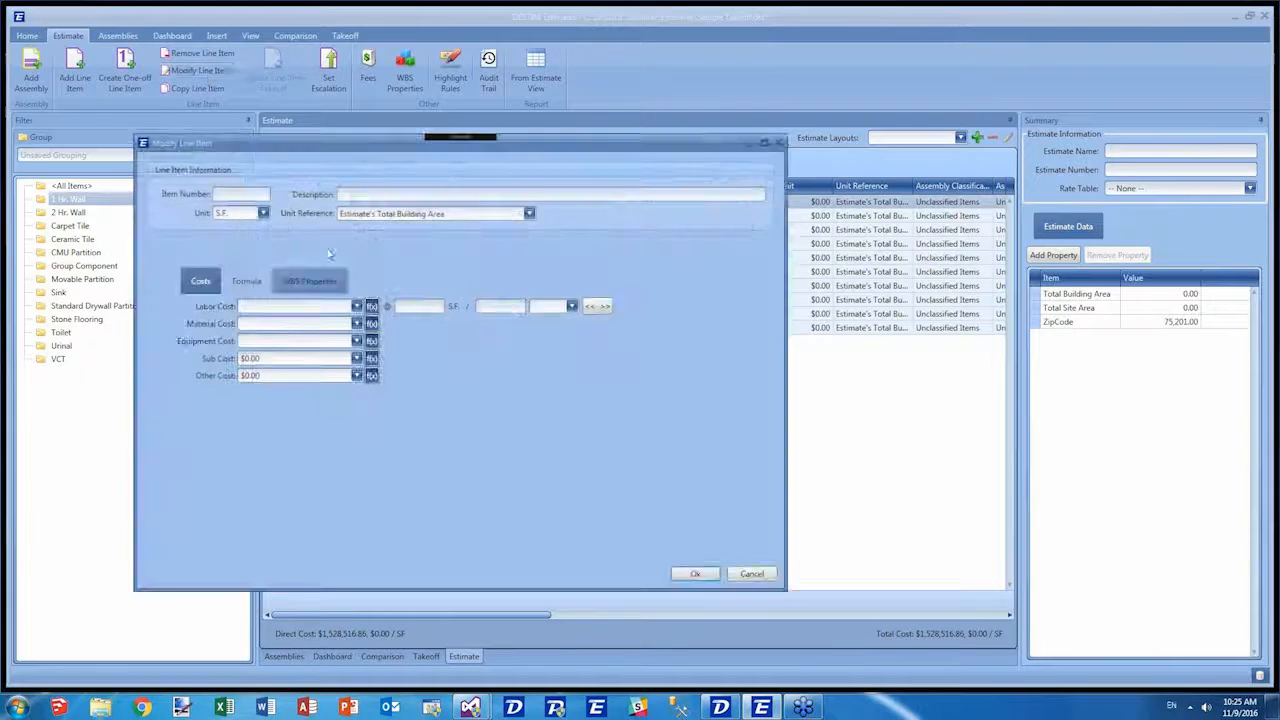
click(343, 308)
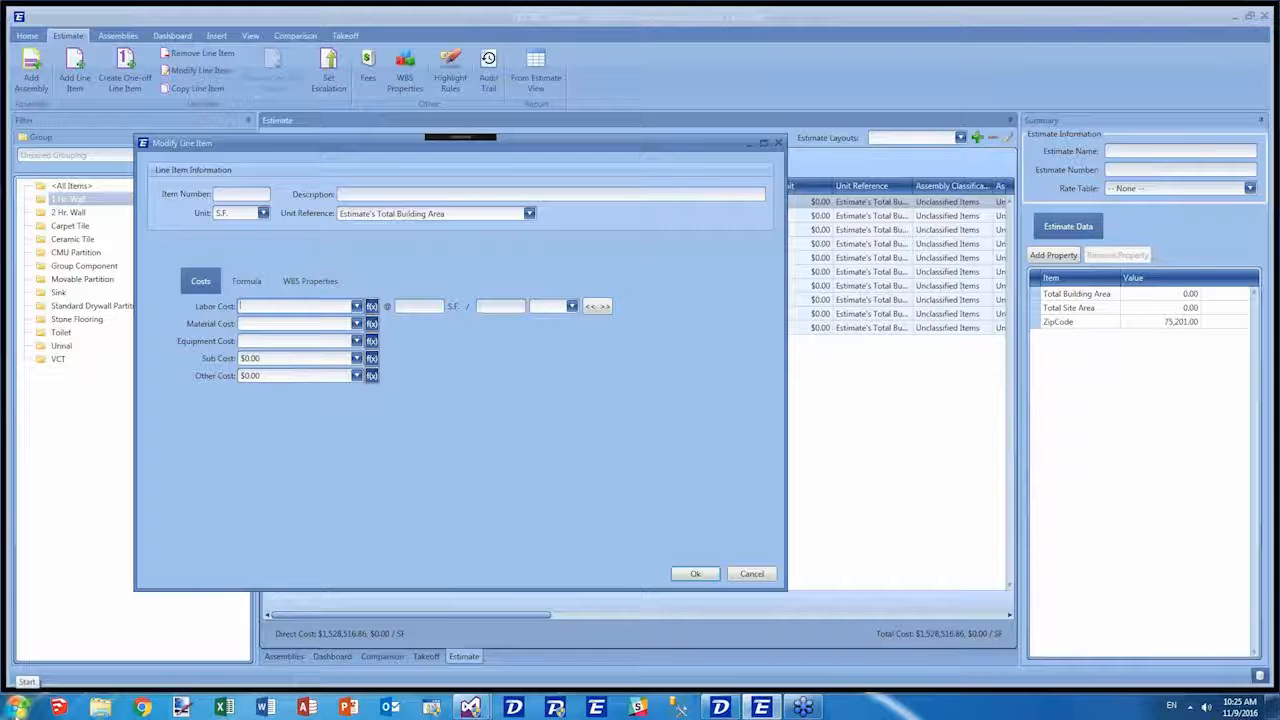
Switch to Notepad++, select the Regional Pricing formula with the Dallas and Biloxi multipliers, and close the note without saving.
click(18, 706)
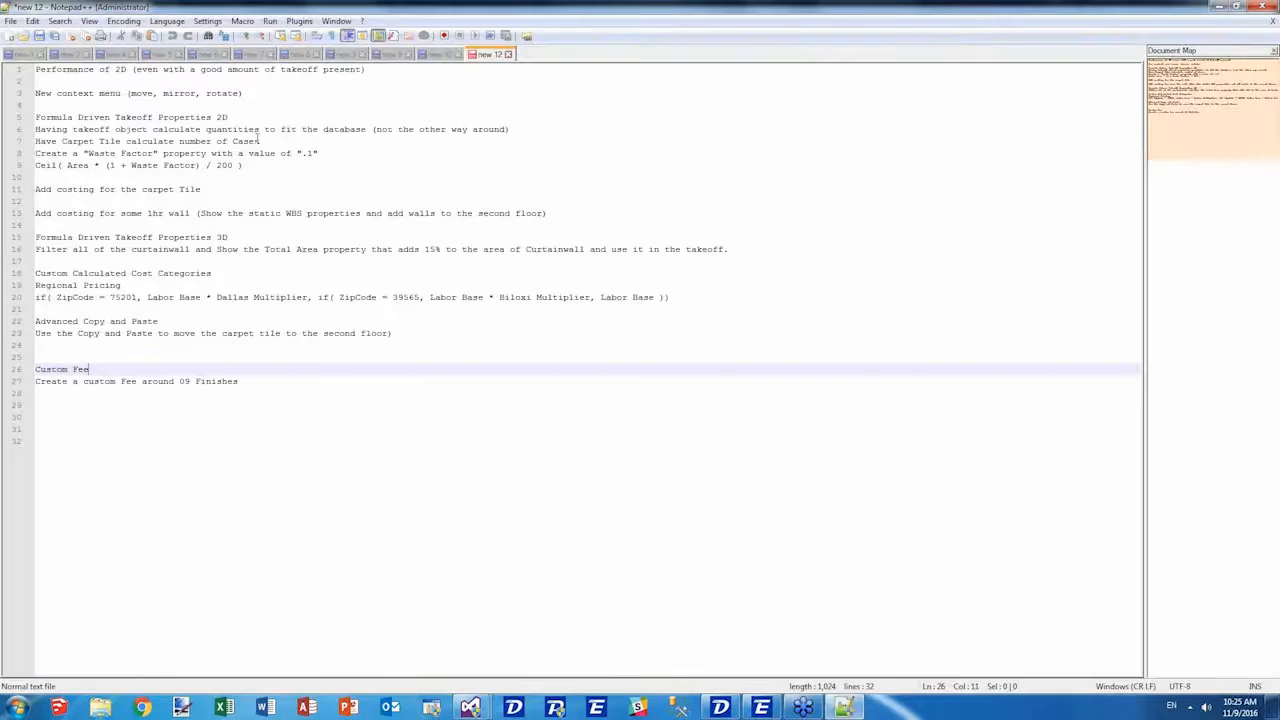
click(424, 56)
click(482, 57)
click(428, 108)
click(300, 165)
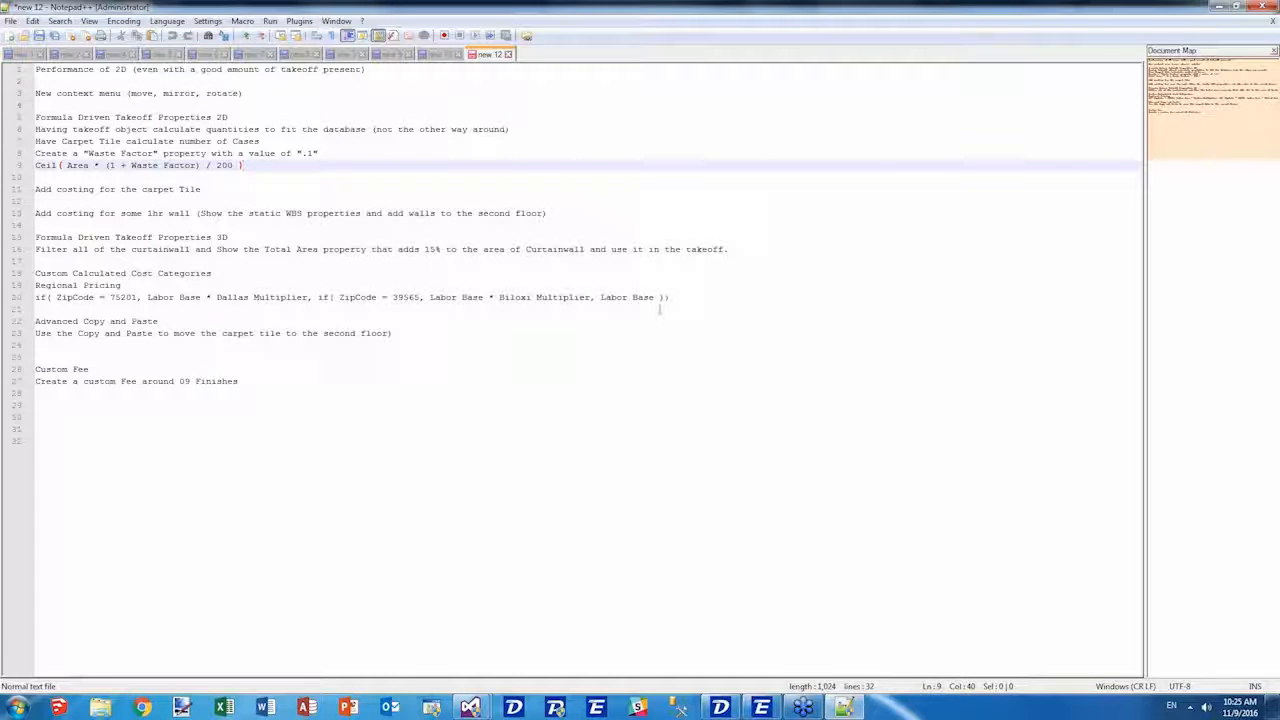
drag(670, 297, 35, 297)
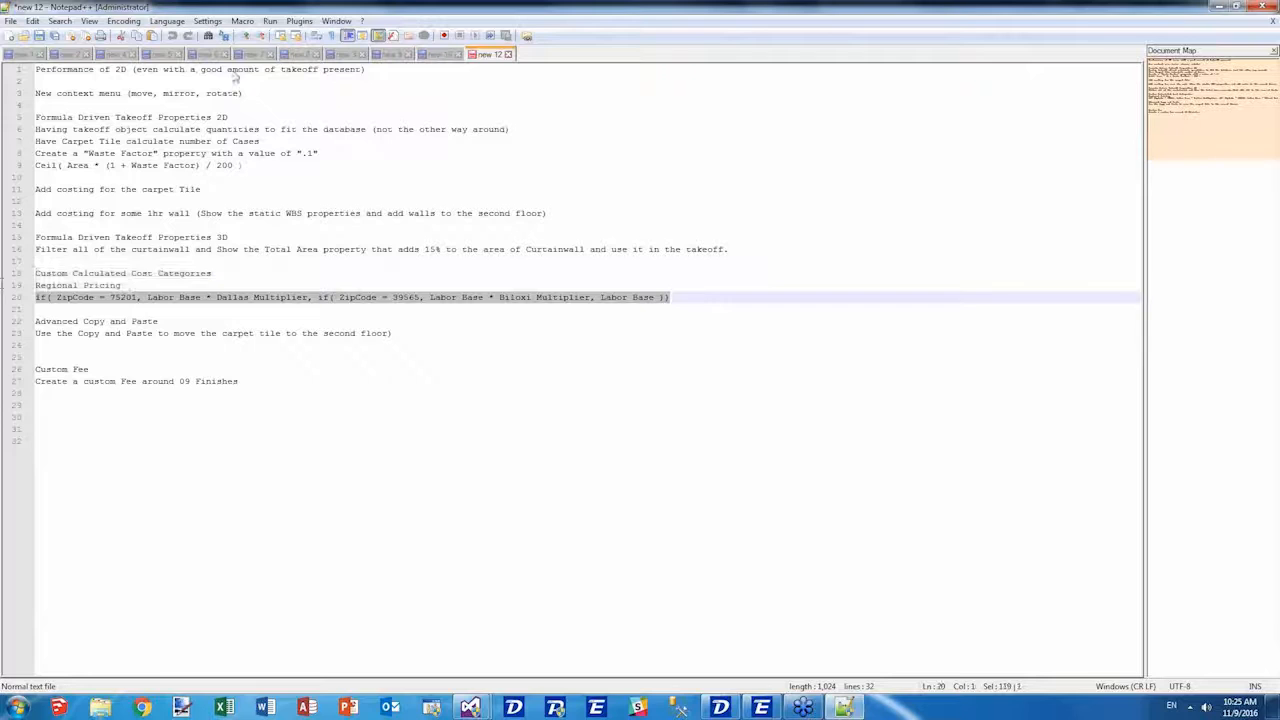
click(509, 55)
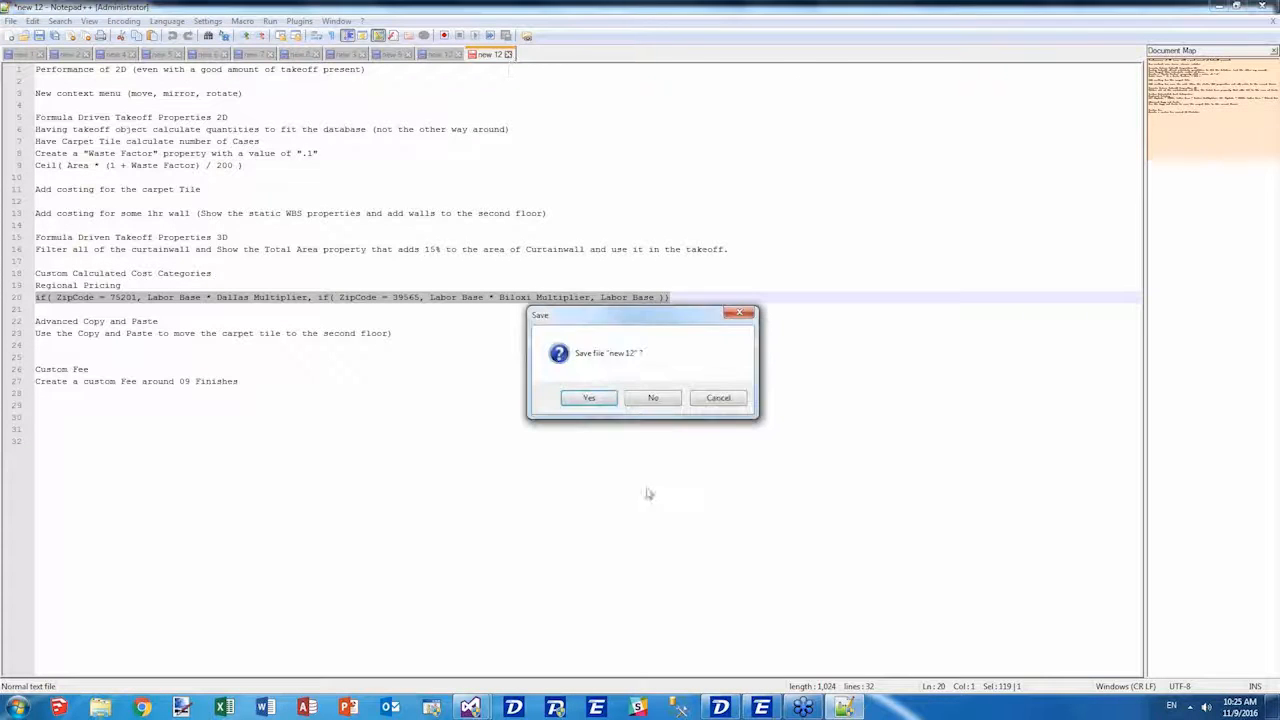
click(653, 398)
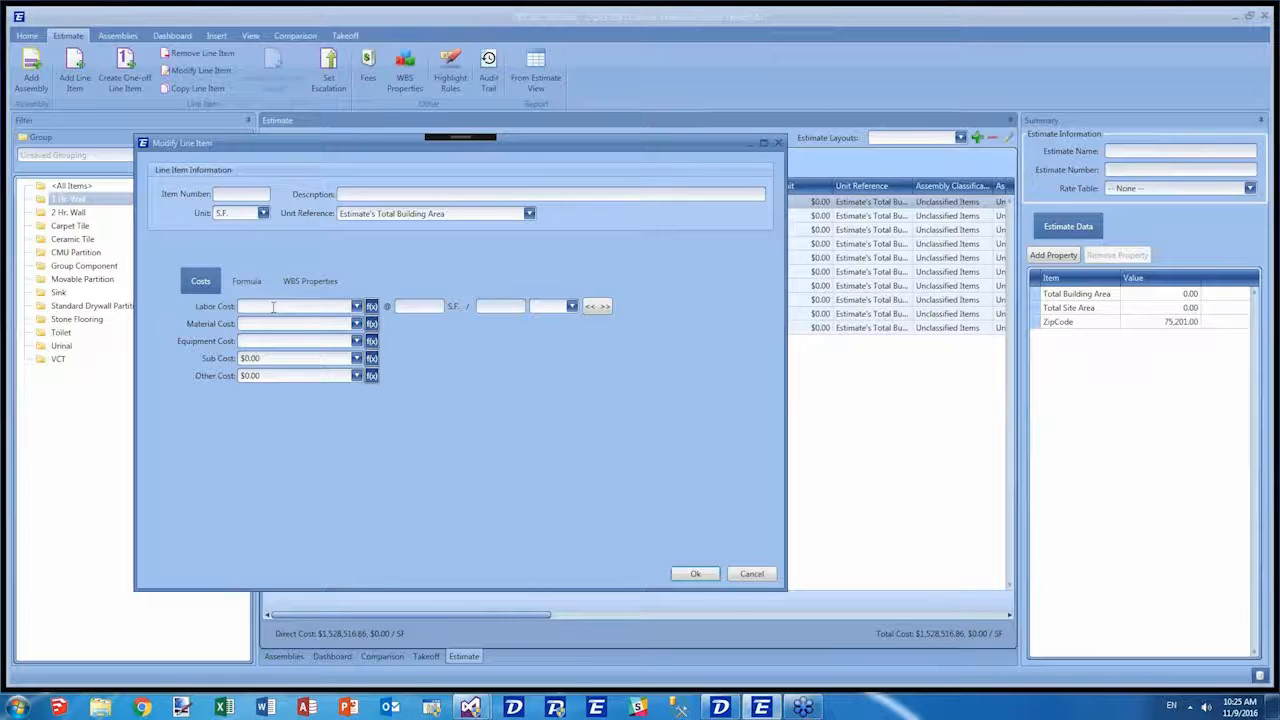
Set the line items' Labor Cost to if( ZipCode = 75201, Labor Base * Dallas Multiplier, if( ZipCode = 39565, Labor Base * Biloxi Multiplier, Labor Base )).
click(355, 307)
click(338, 309)
text(0)
click(311, 325)
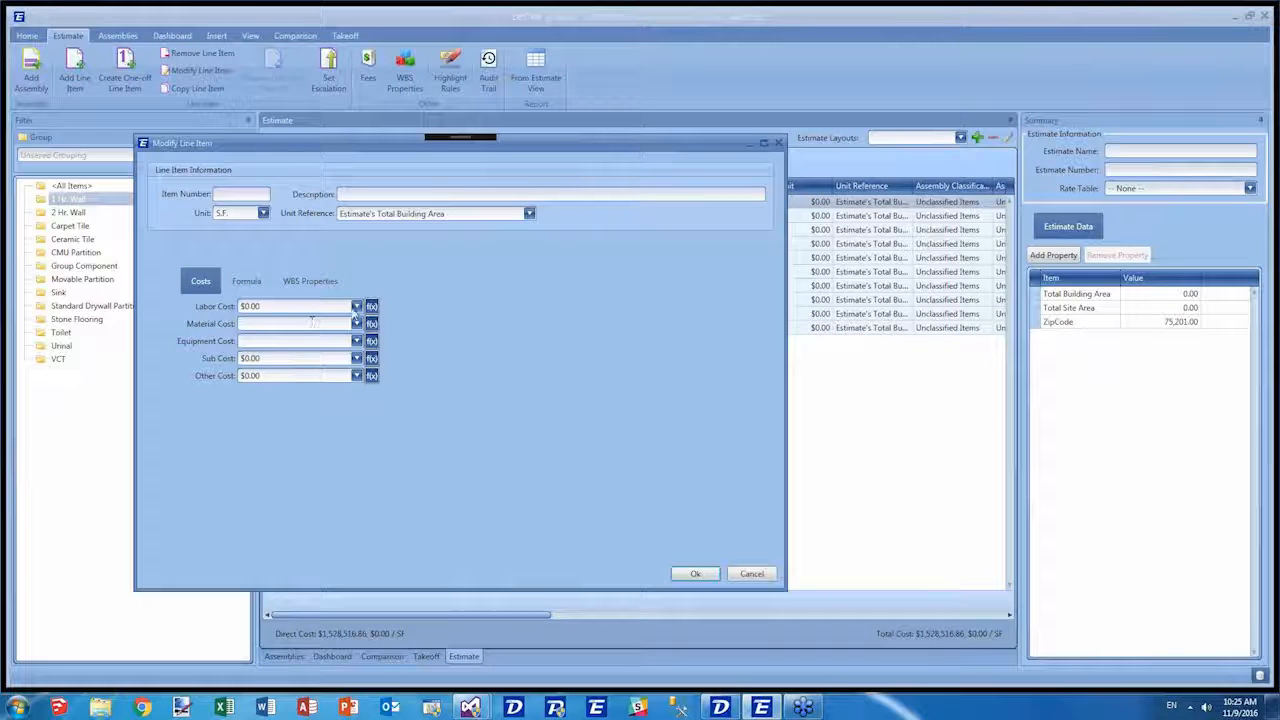
click(356, 307)
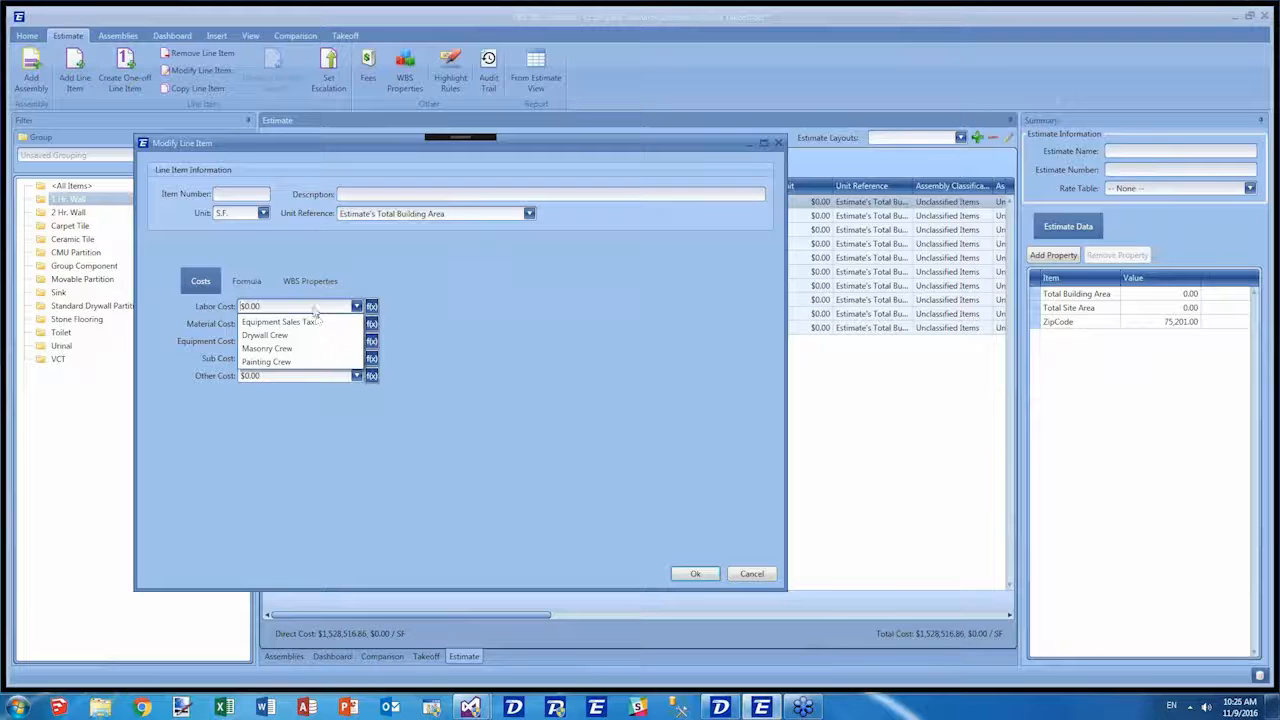
click(305, 309)
drag(272, 307, 207, 296)
key(ctrl+v)
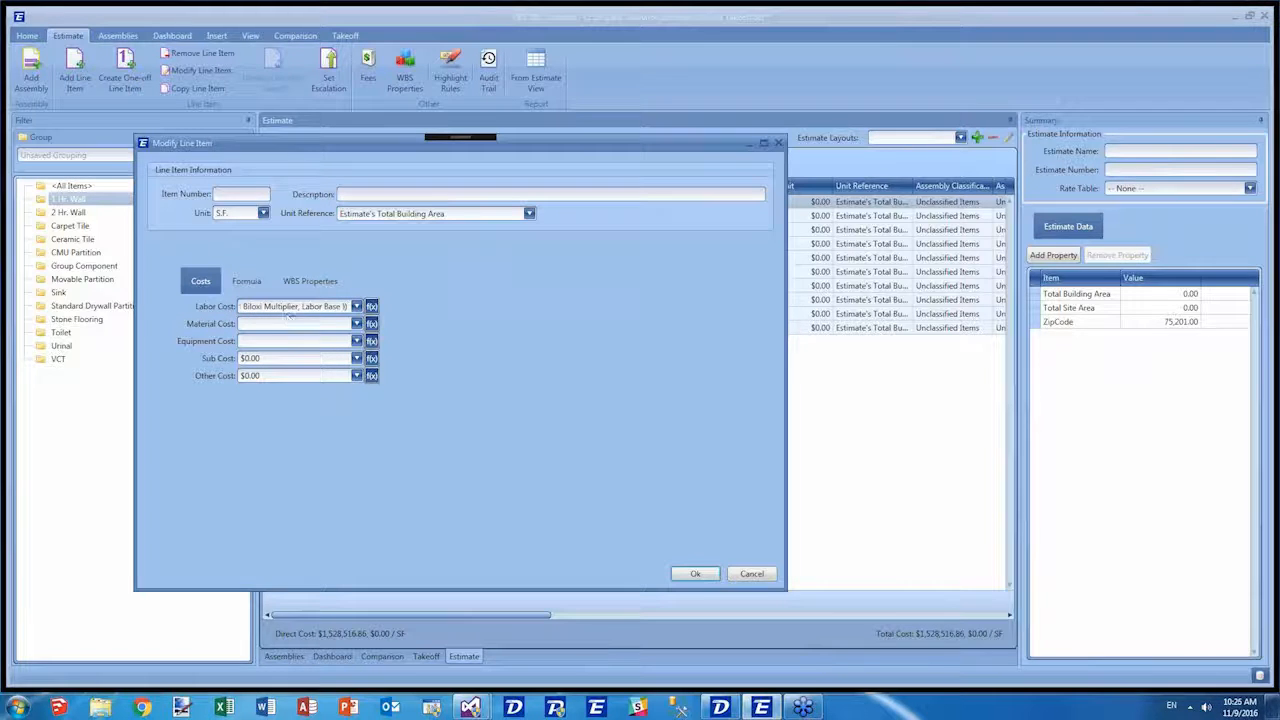
drag(288, 314, 219, 312)
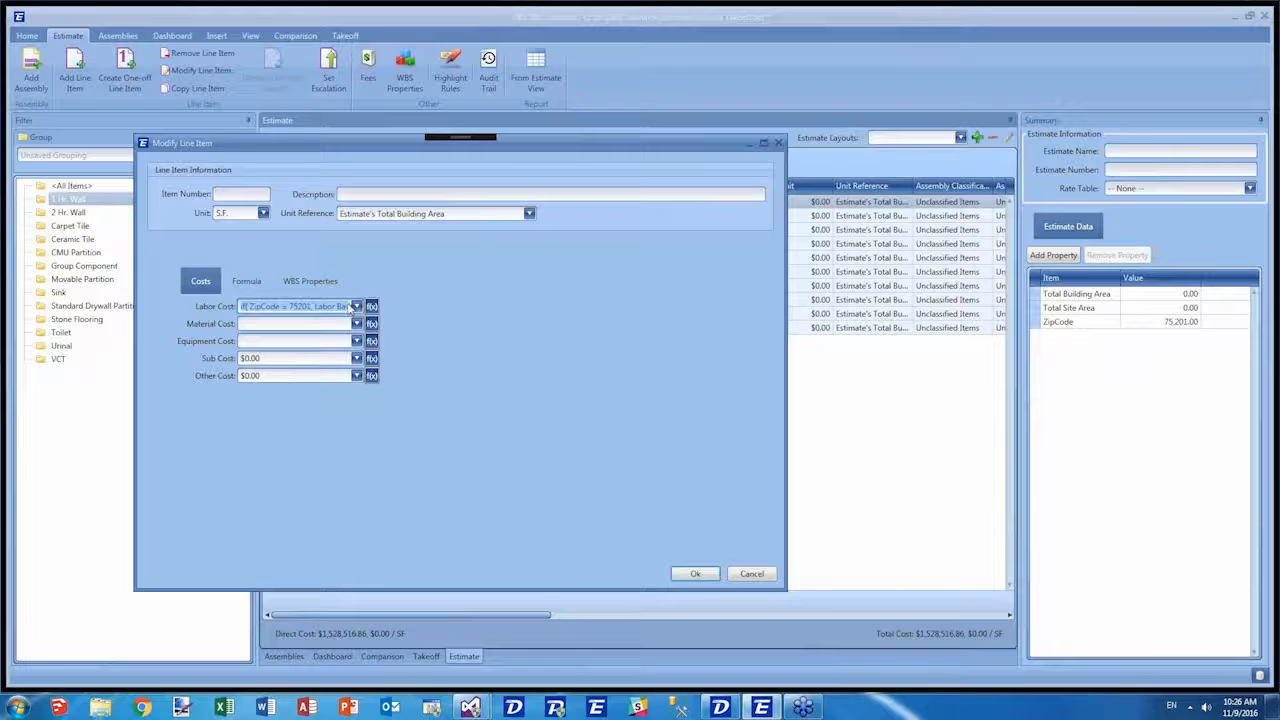
Check the line items' quantity formula, open the Labor Cost formula for editing and highlight its Dallas Multiplier variable.
click(258, 289)
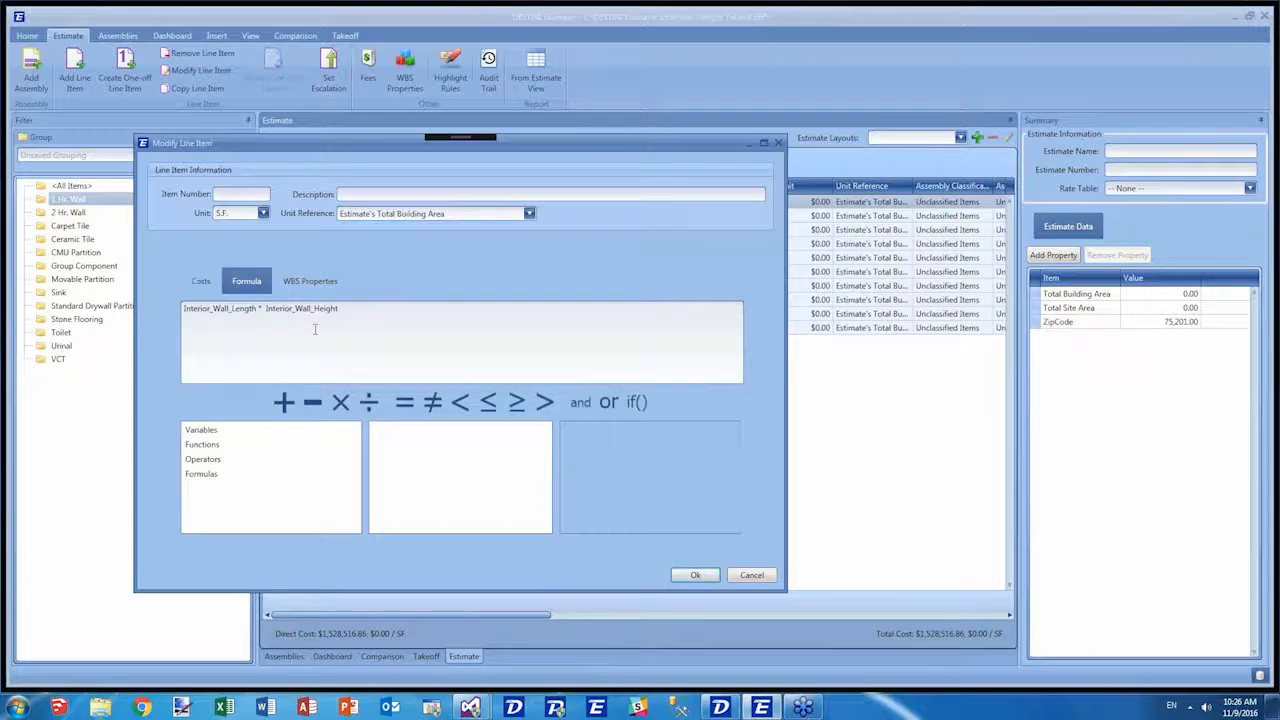
click(200, 281)
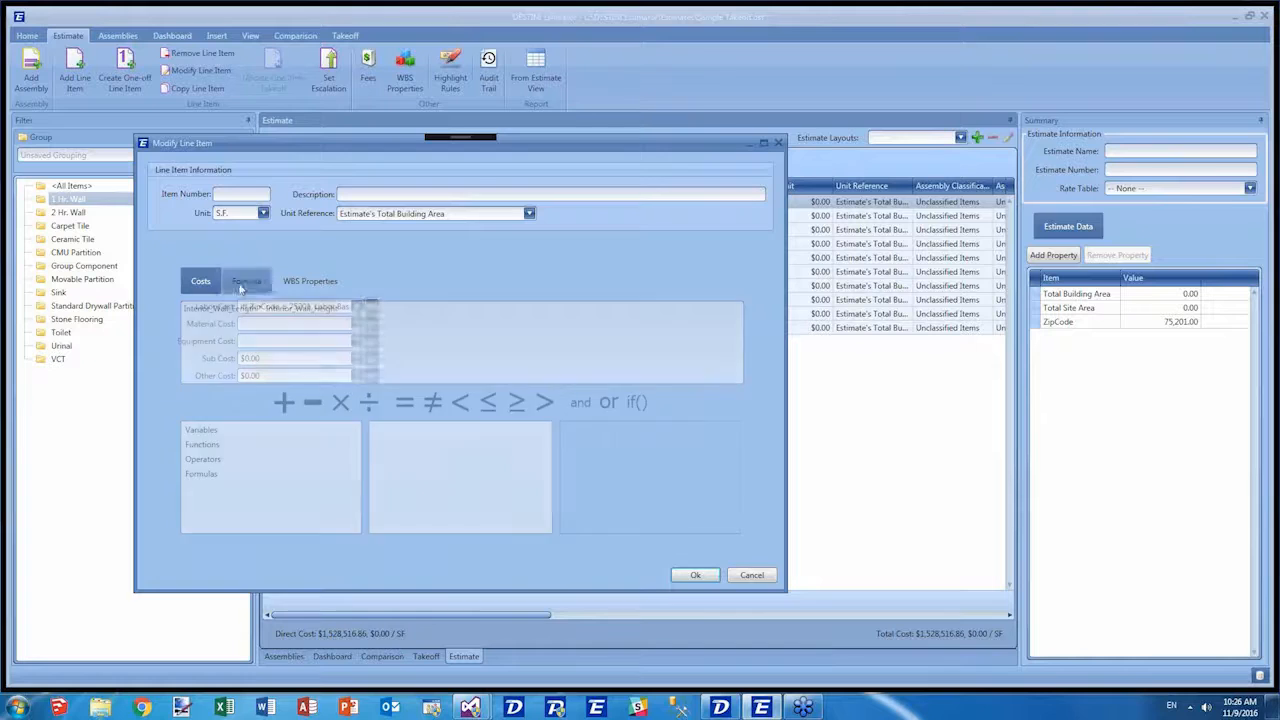
click(372, 307)
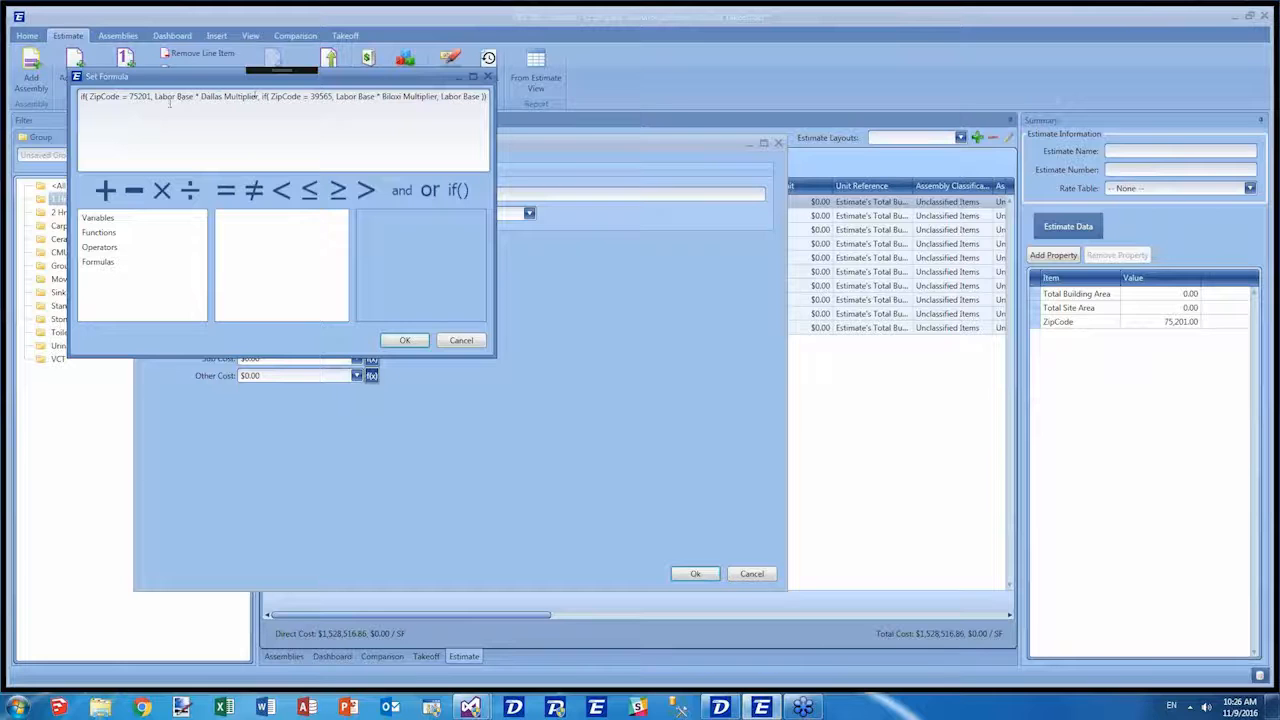
drag(201, 96, 258, 96)
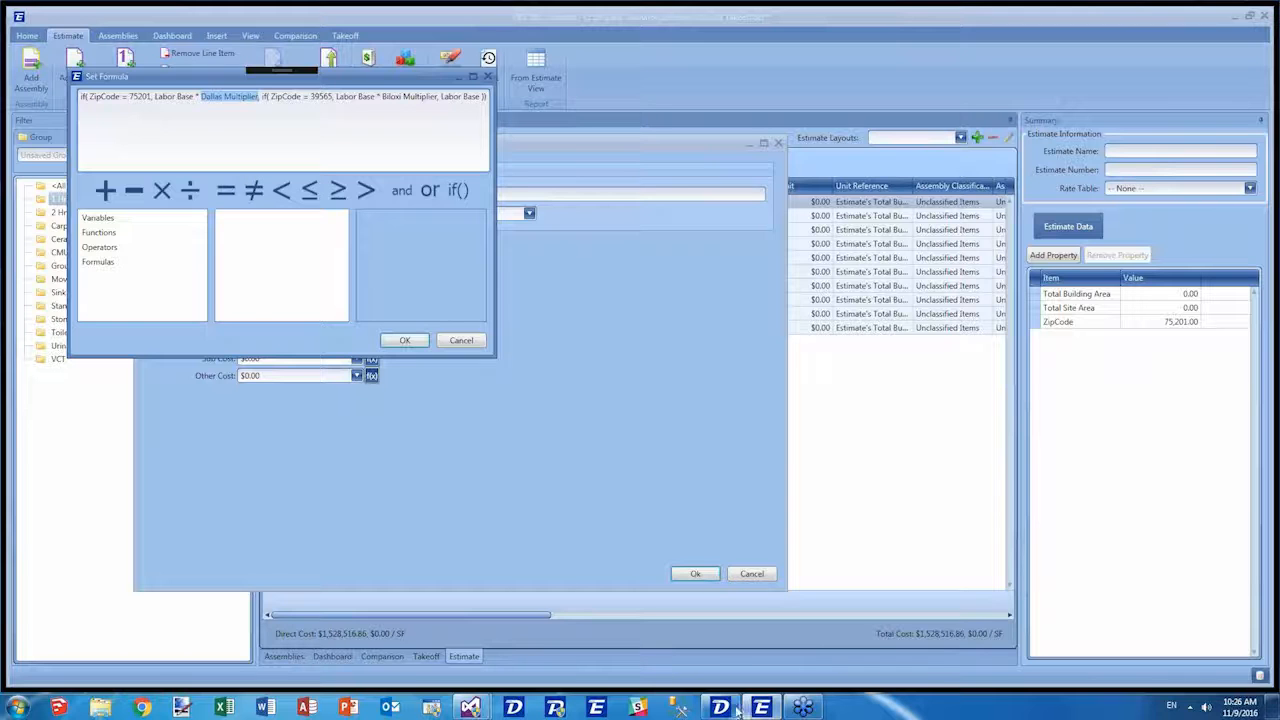
Switch to Data Manager and filter the variables by names containing "multiplier" to examine the regional multiplier values.
mouse_move(732, 708)
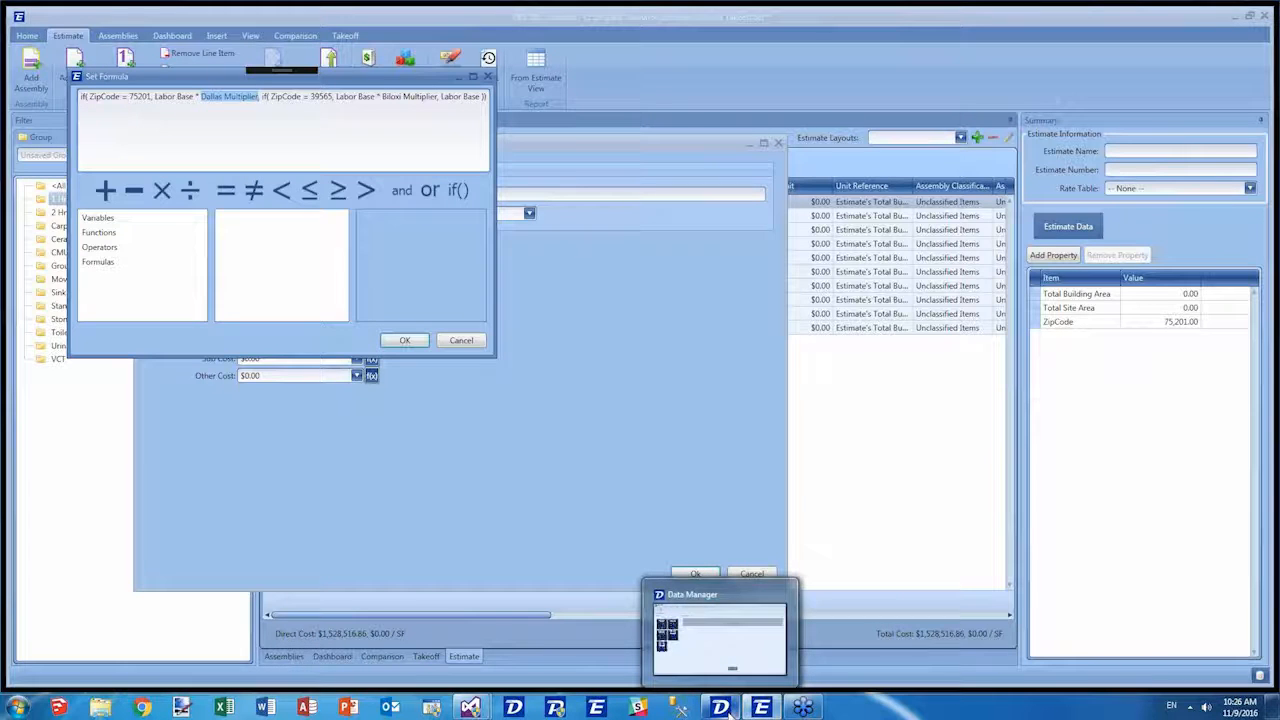
click(732, 708)
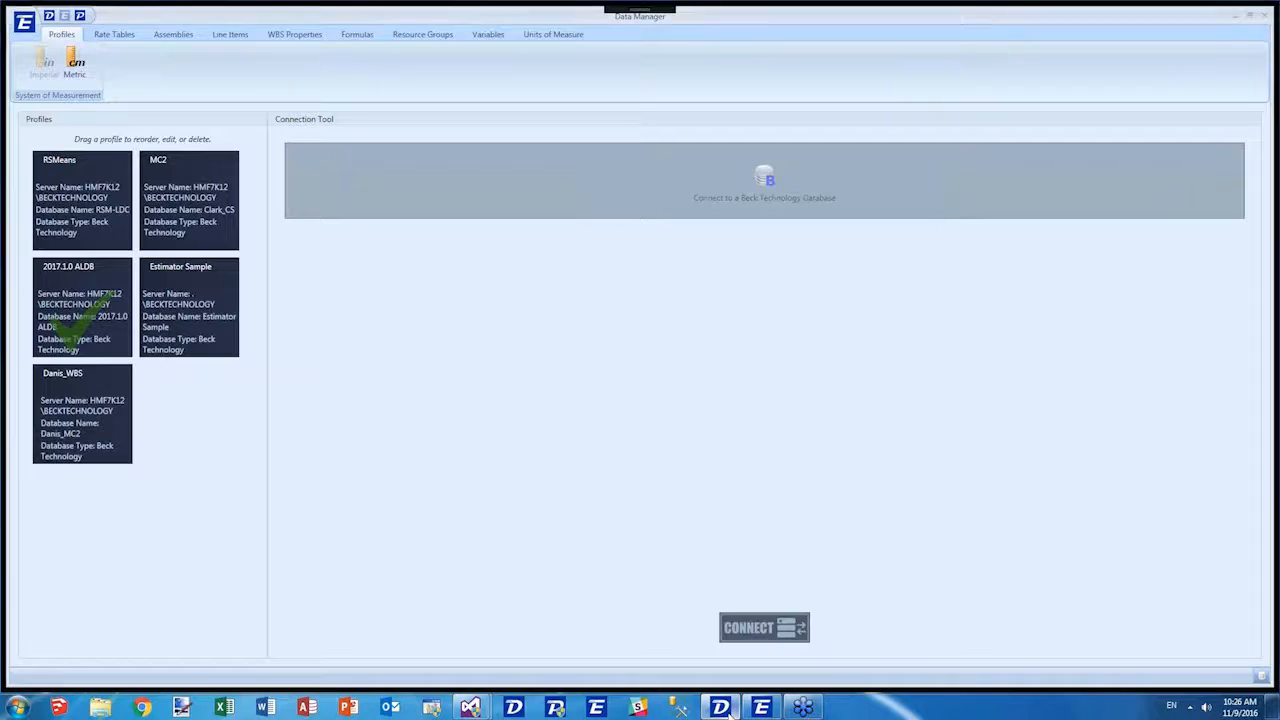
click(490, 35)
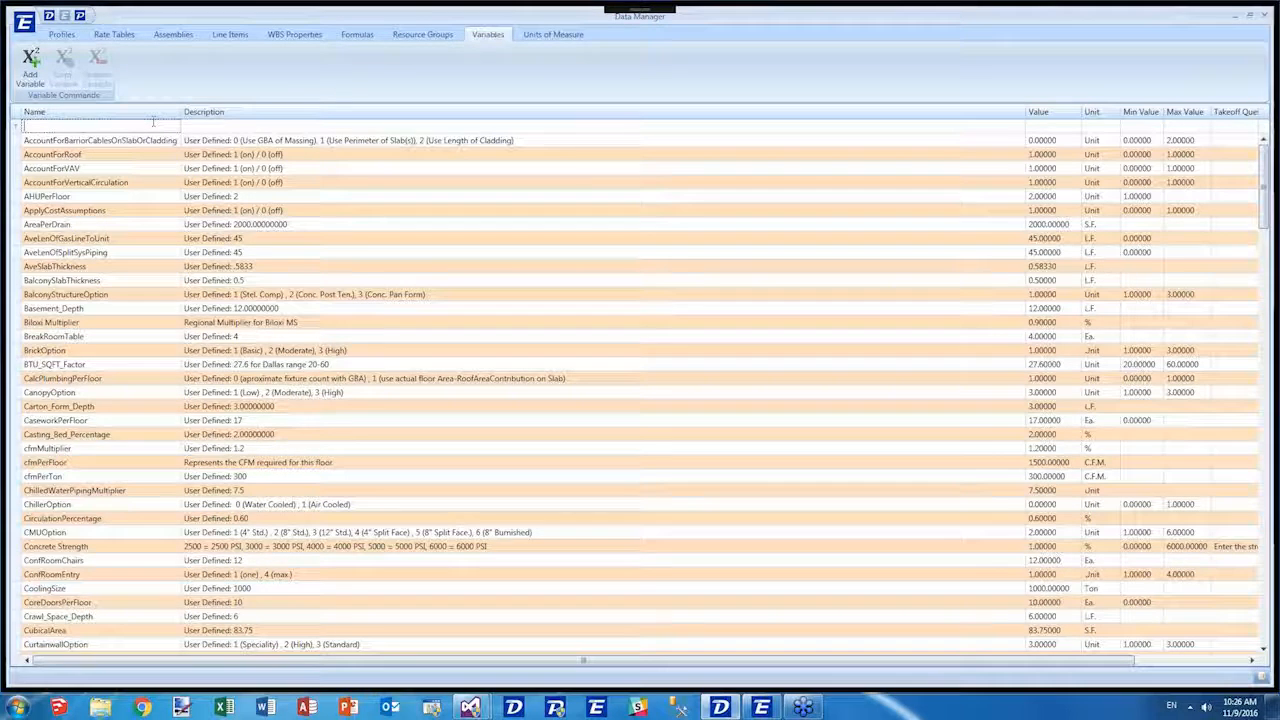
text(dal)
key(BackSpace)
key(BackSpace)
key(BackSpace)
text(%)
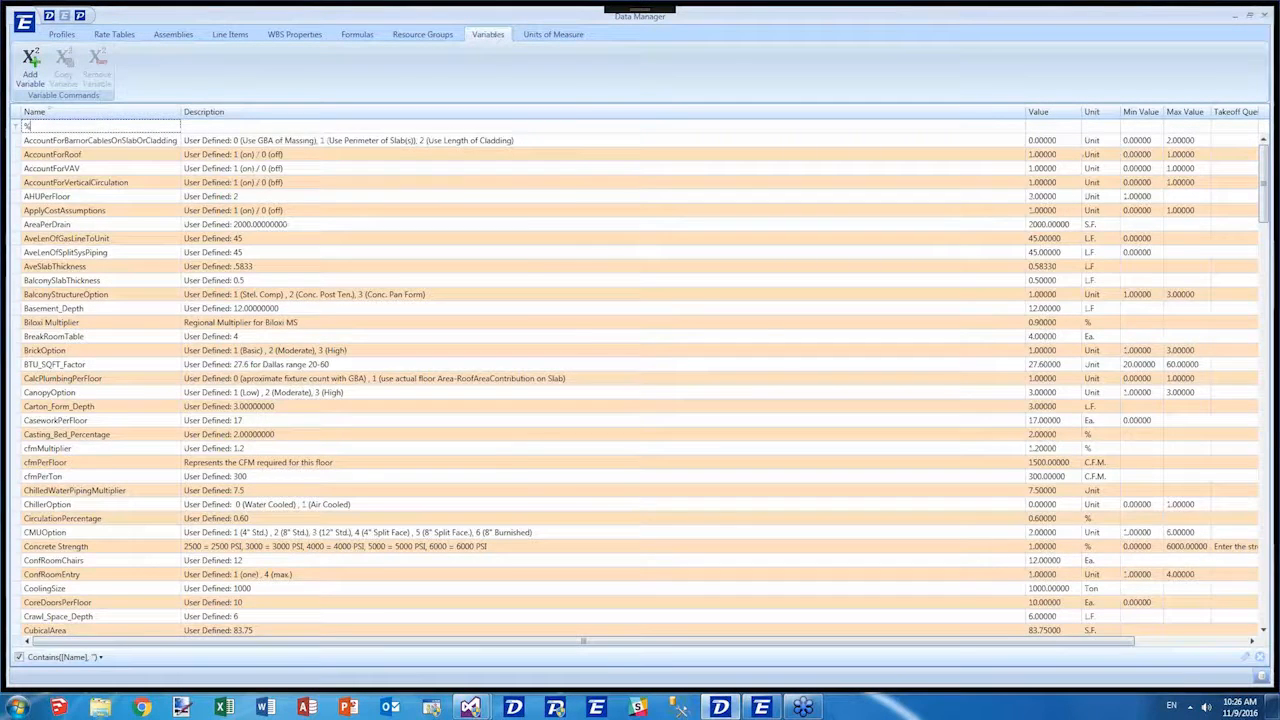
text(multiplier)
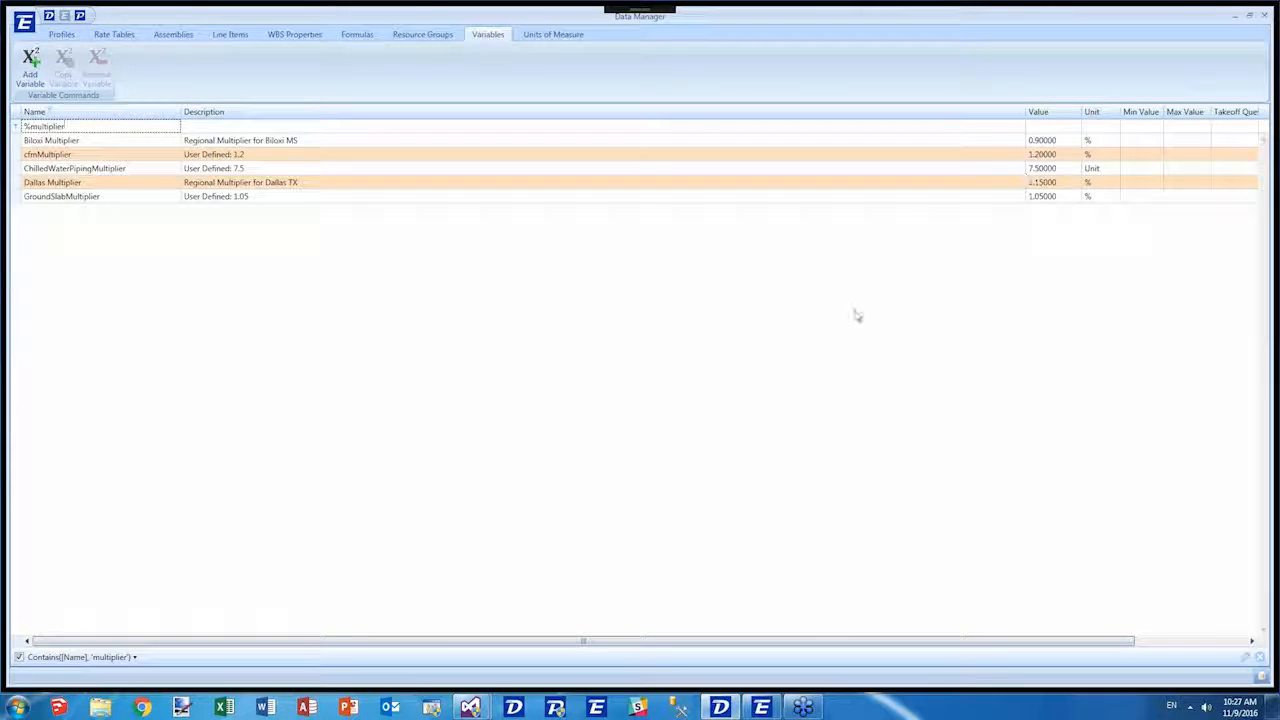
Switch back to DESTINI Estimator, accept the Labor Cost formula and apply the modification to the 1 Hr. Wall line items.
mouse_move(799, 709)
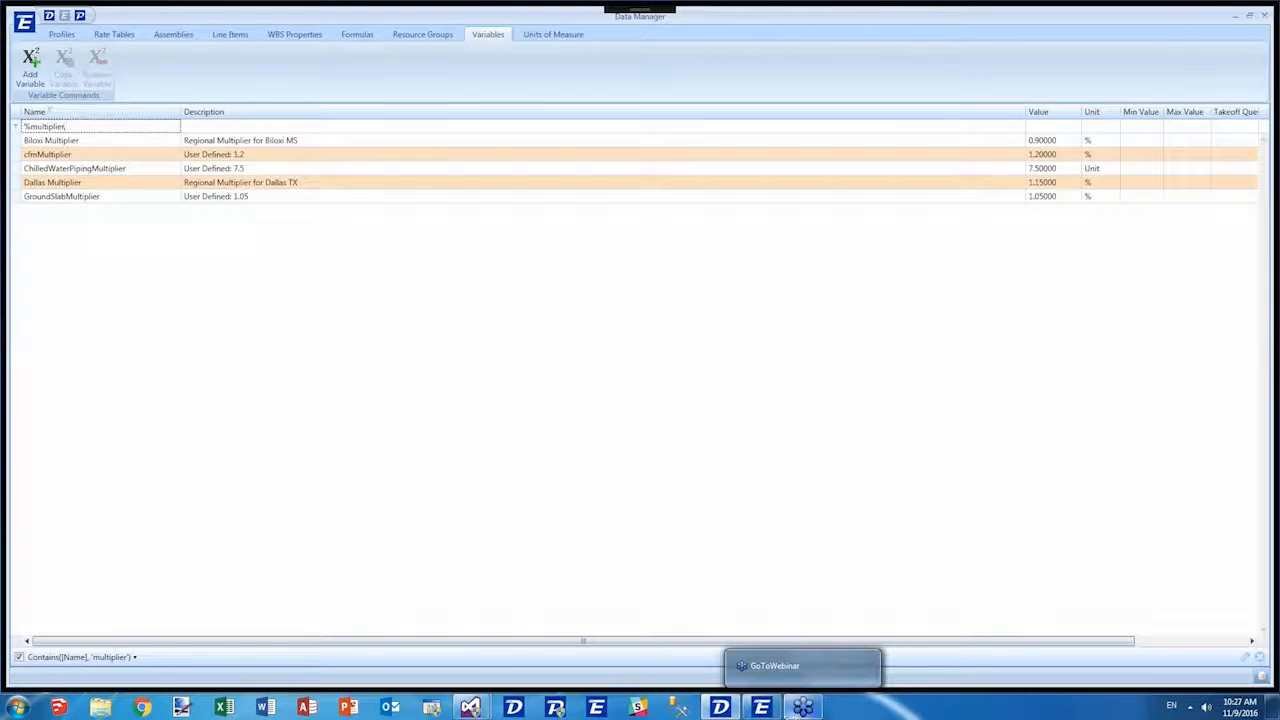
click(770, 630)
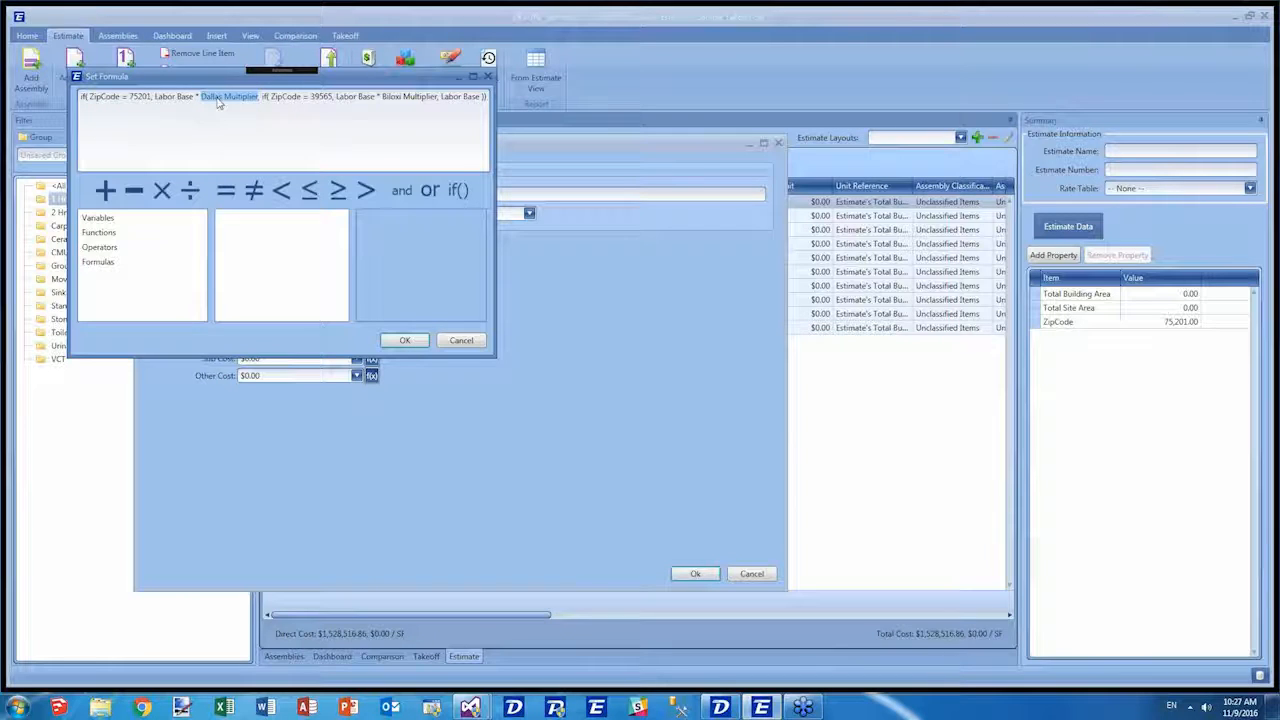
click(403, 340)
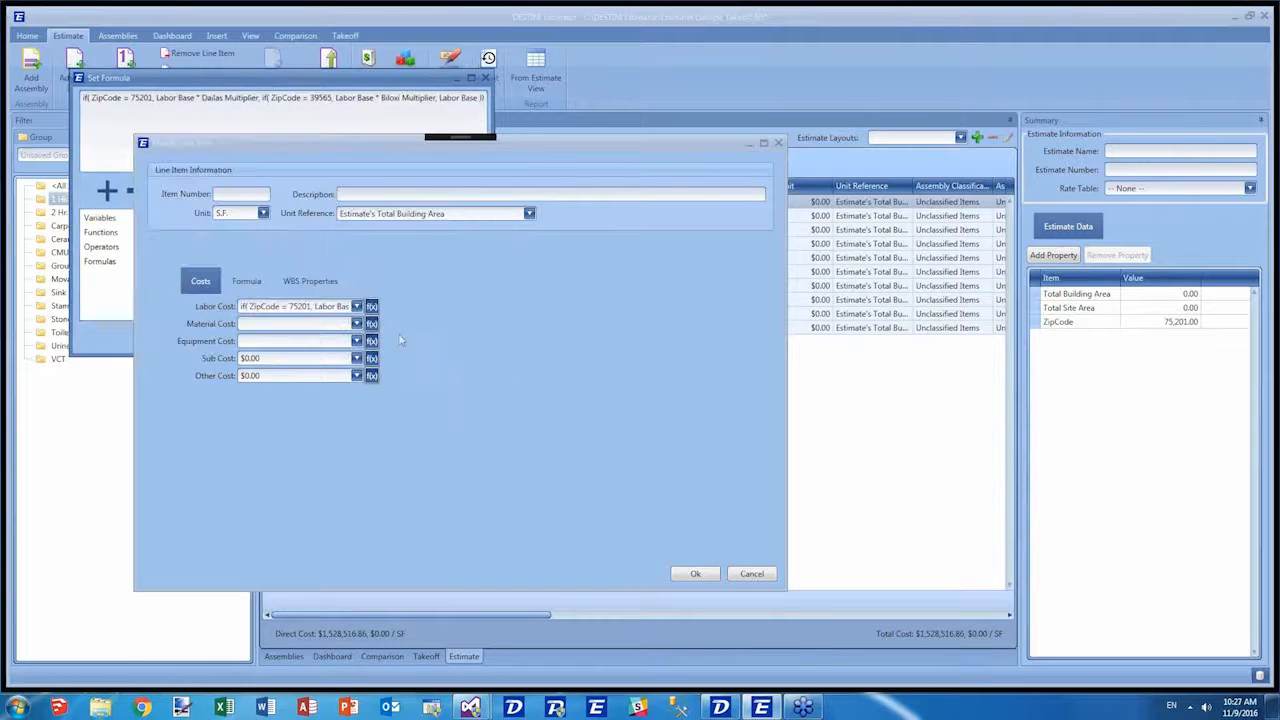
click(690, 575)
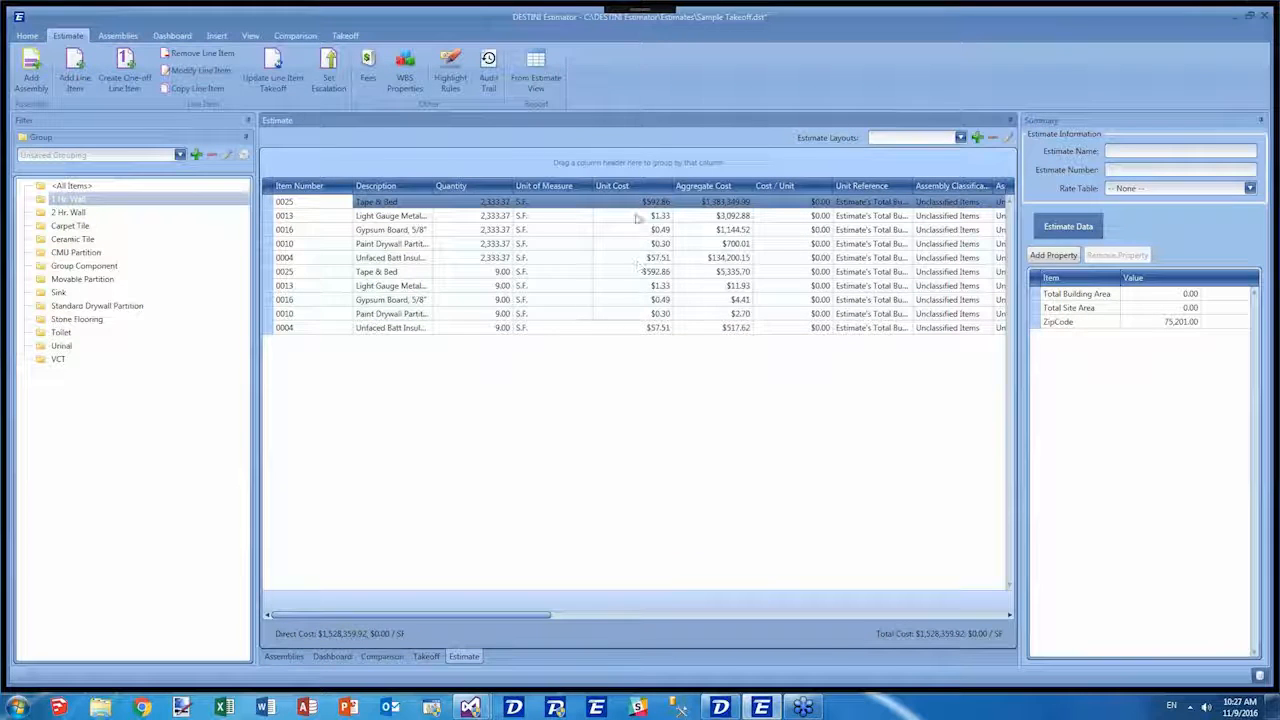
Add the Labor Cost column to the estimate table between Unit Cost and Aggregate Cost.
right_click(587, 190)
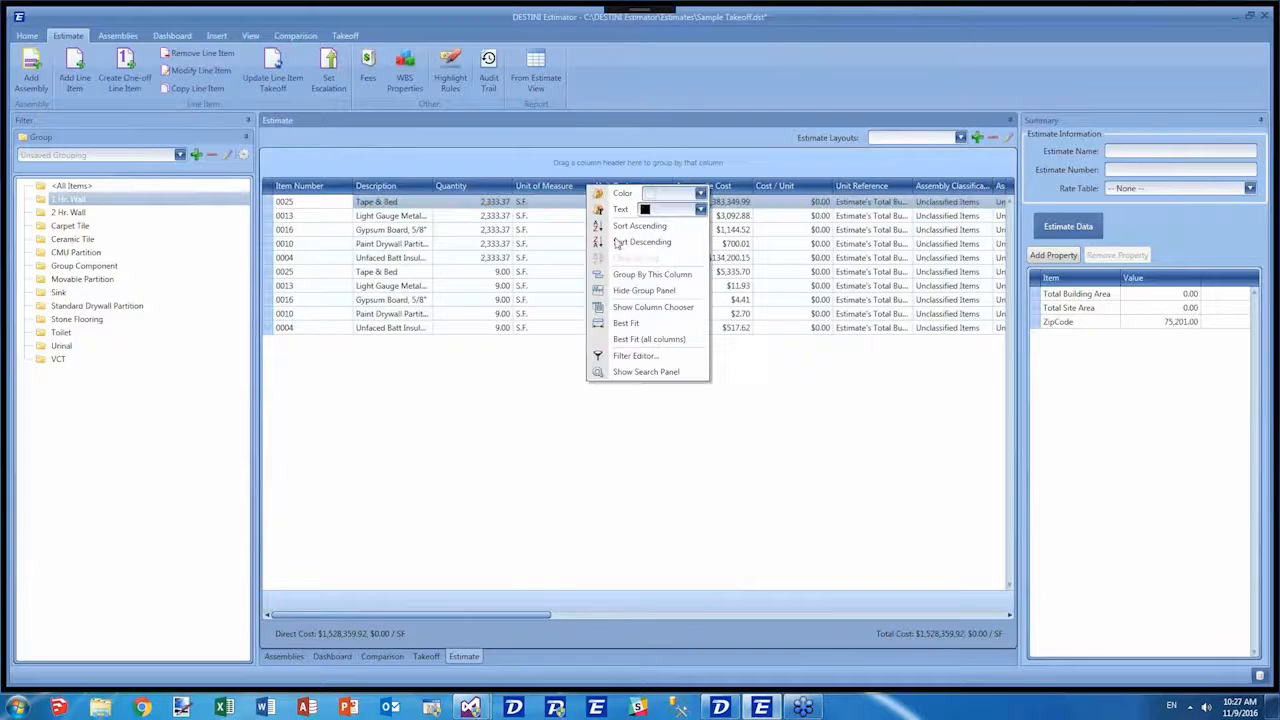
click(630, 308)
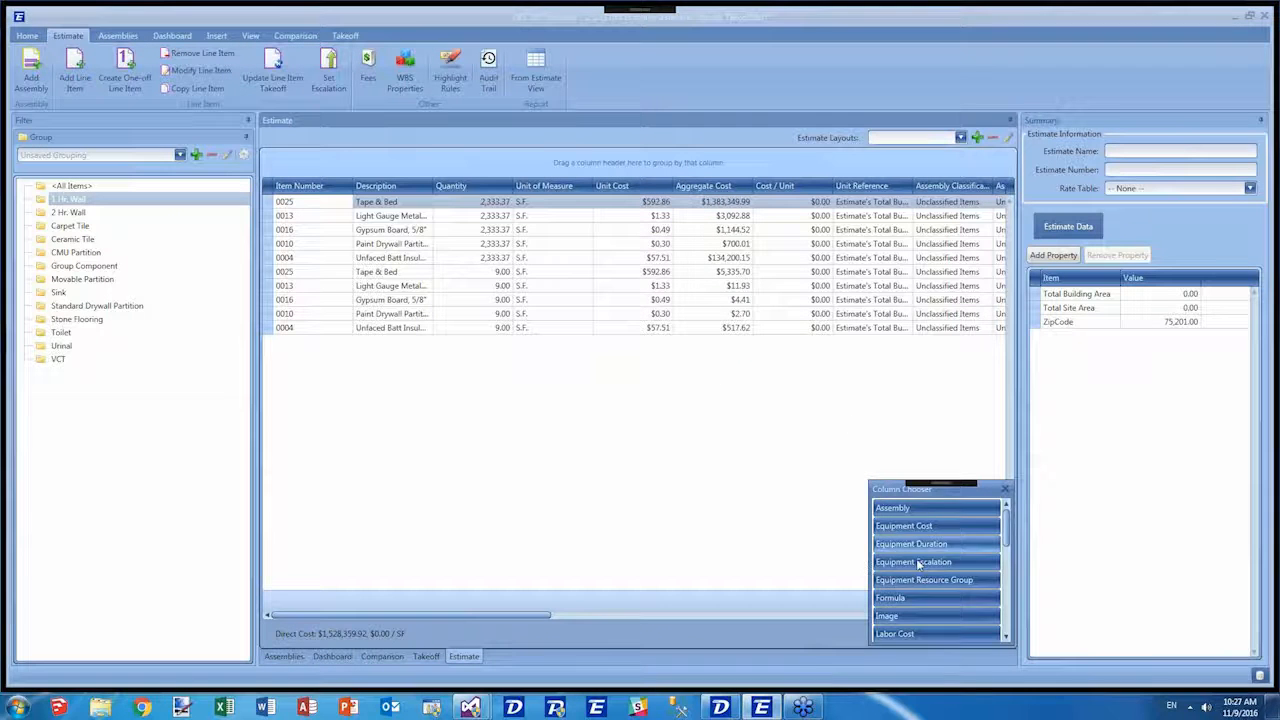
scroll(925, 590, down, 1)
drag(925, 602, 678, 192)
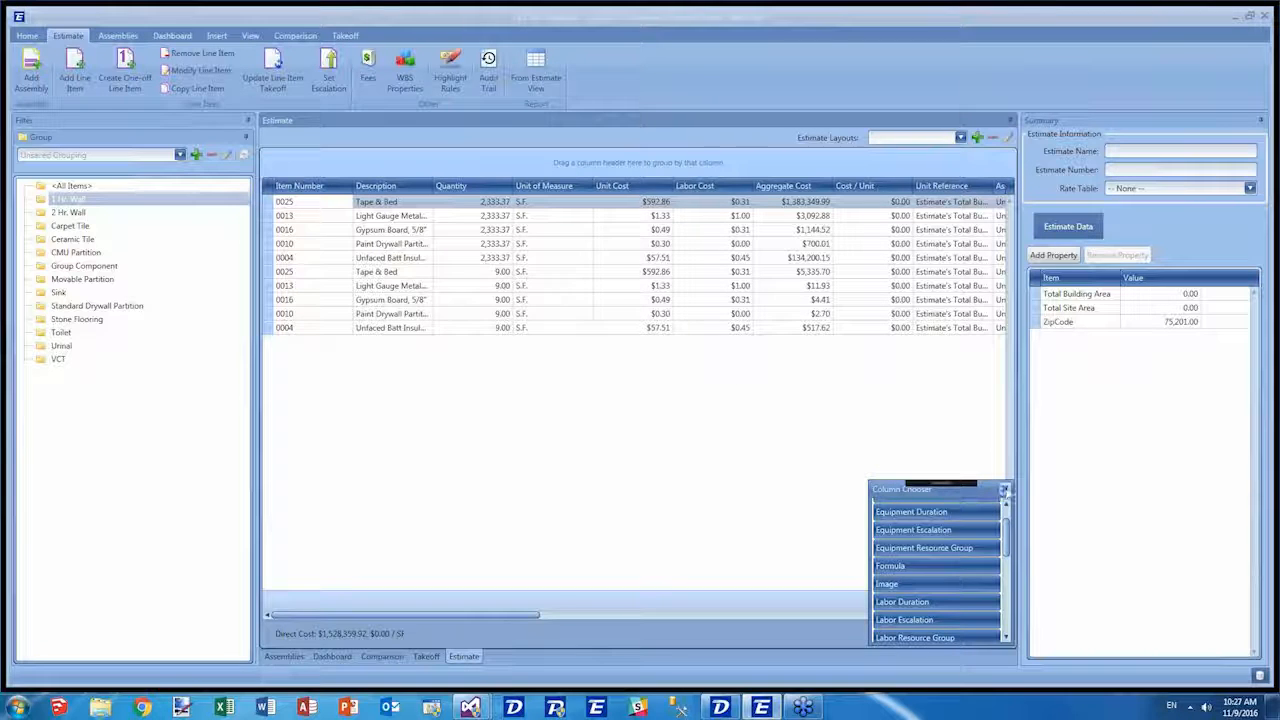
click(1007, 492)
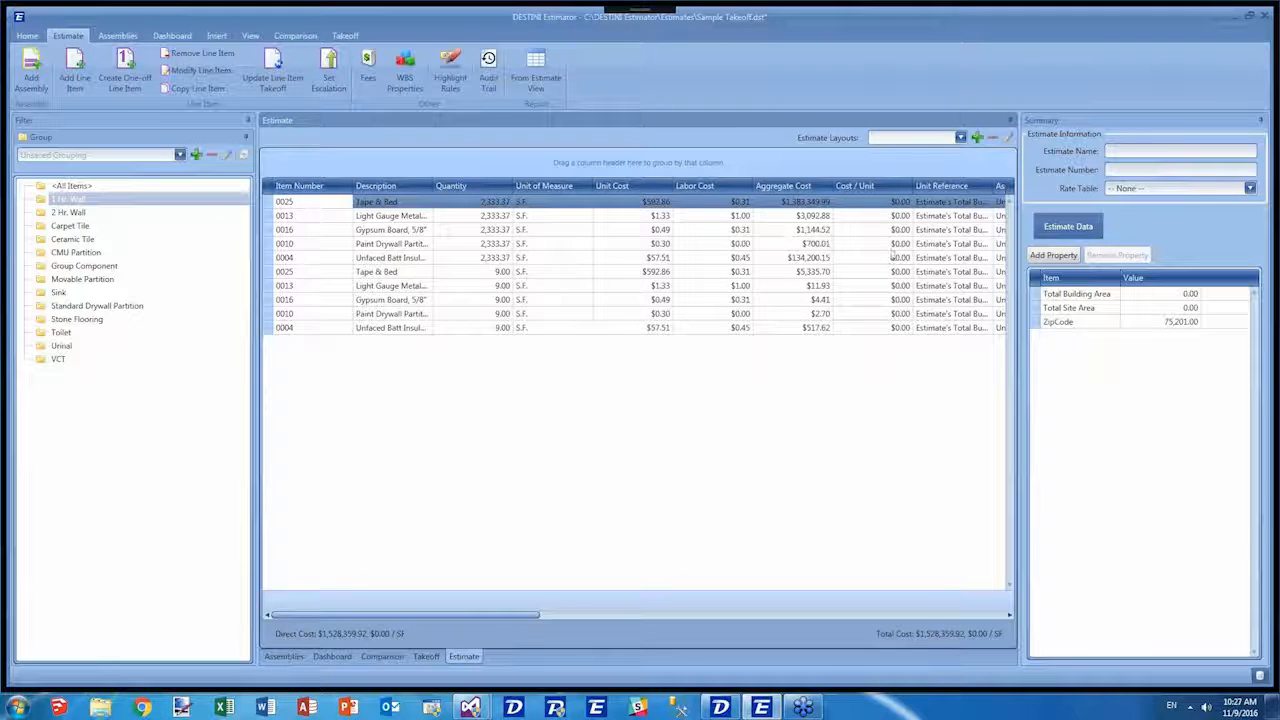
Set the estimate's ZipCode property to 39565 to apply the Biloxi labor pricing.
click(1132, 323)
click(1192, 325)
text(39565)
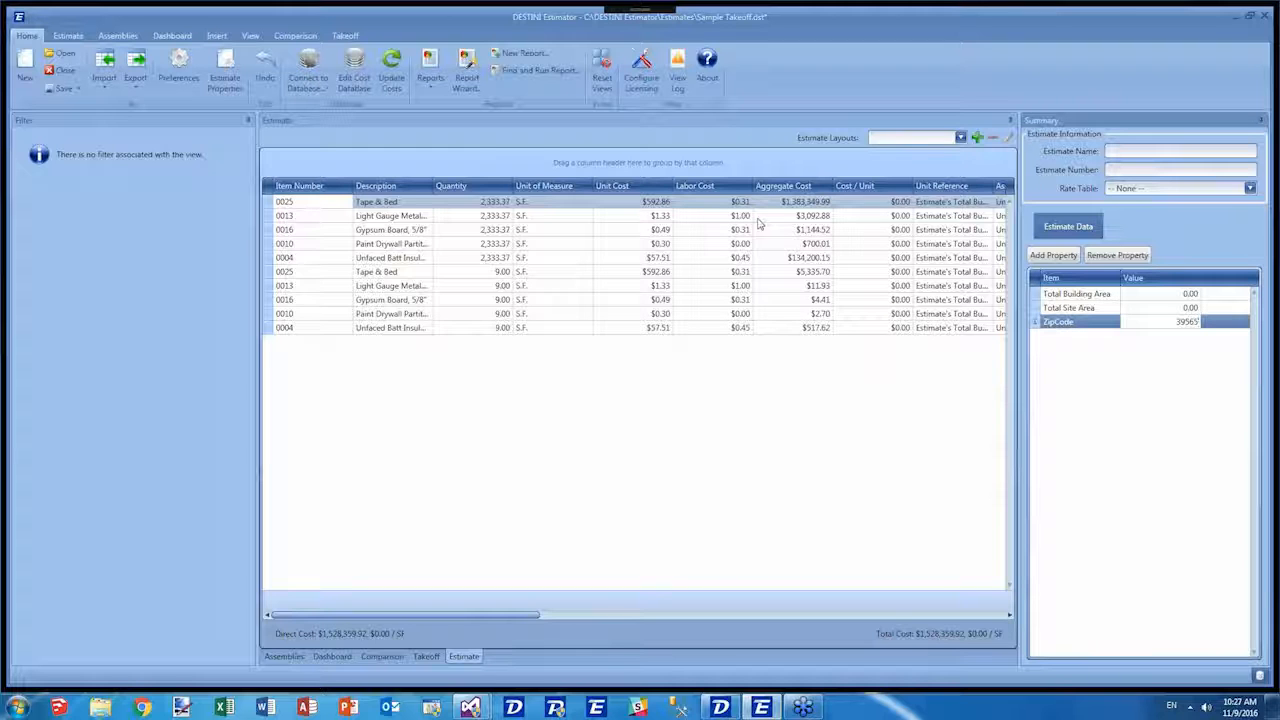
key(Up)
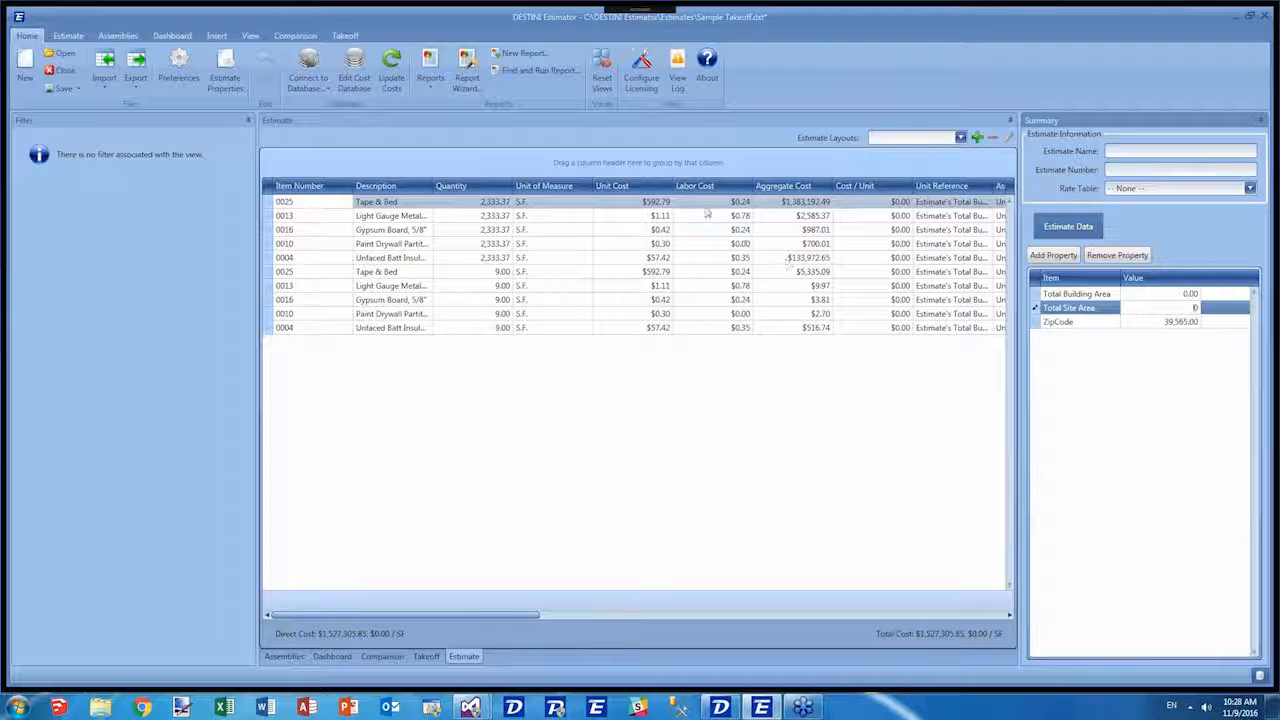
click(1150, 306)
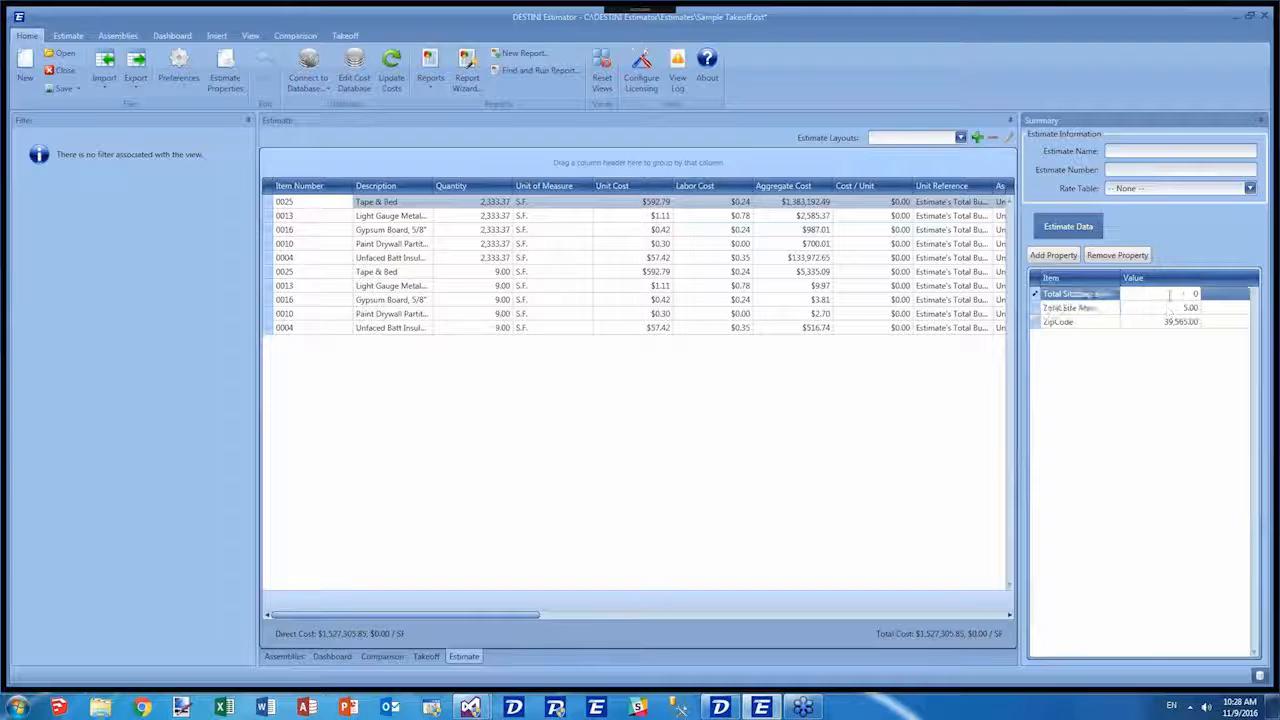
click(1170, 295)
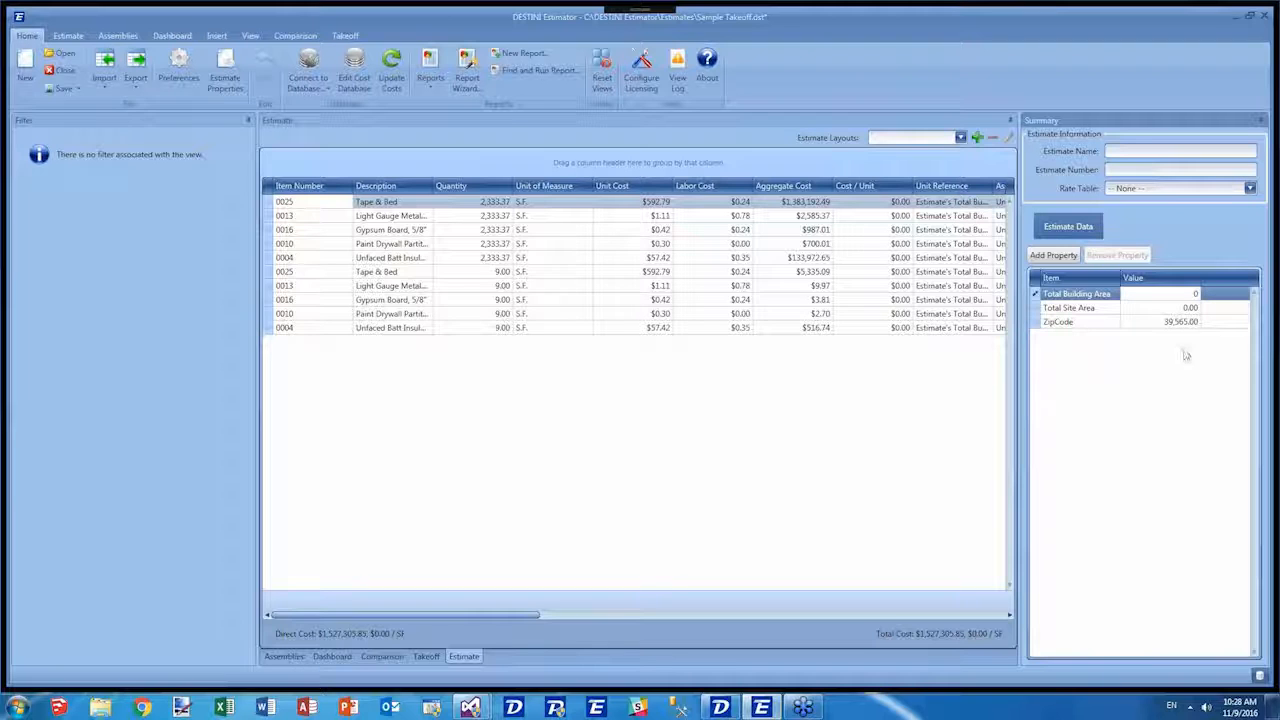
Set the estimate's ZipCode property to 12345 to test labor pricing outside the two defined regions.
click(1158, 321)
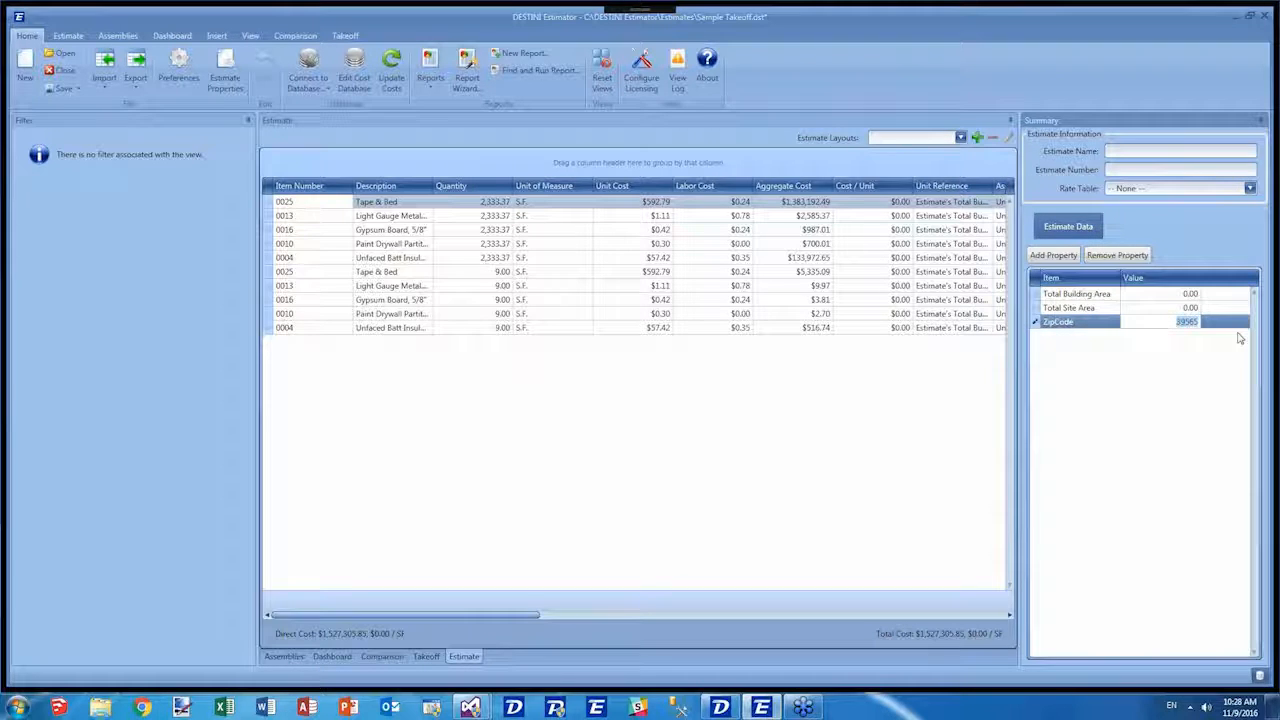
text(12345)
click(1153, 307)
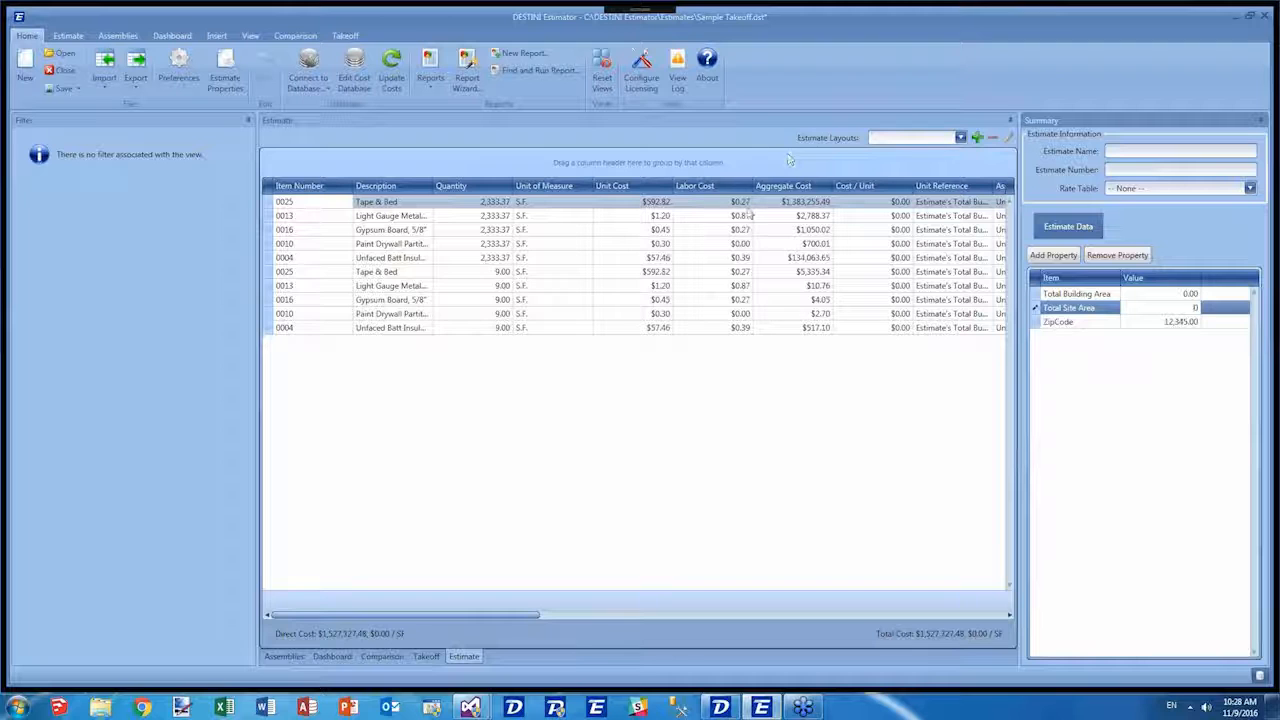
Regroup the estimate filter by System and Floor, removing Component Name from the active group items.
click(659, 357)
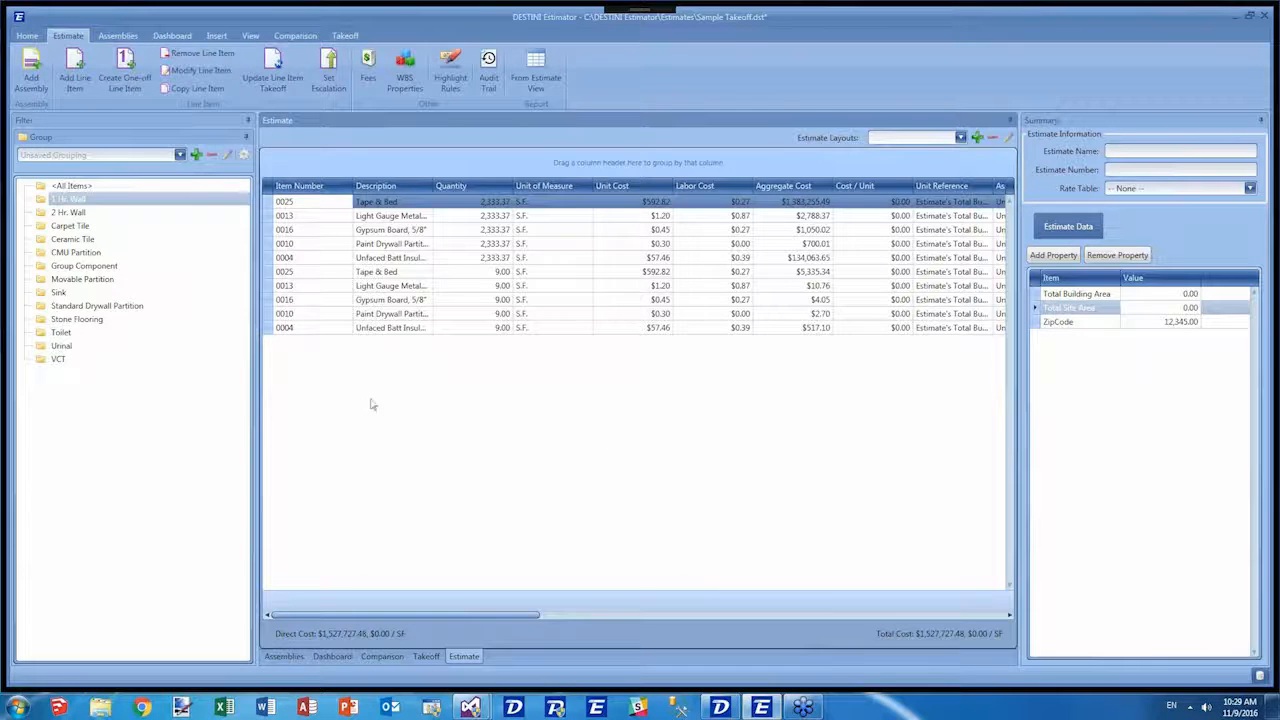
click(244, 156)
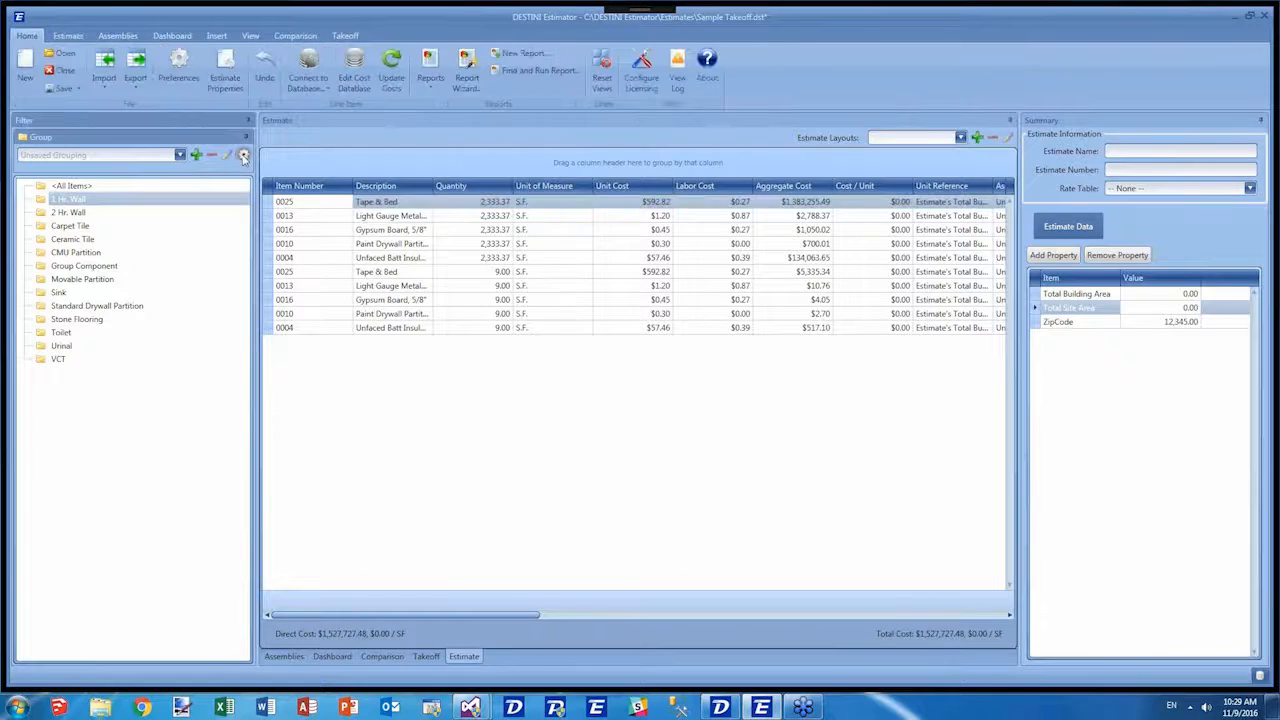
click(244, 156)
drag(612, 297, 603, 403)
click(533, 350)
scroll(550, 400, down, 2)
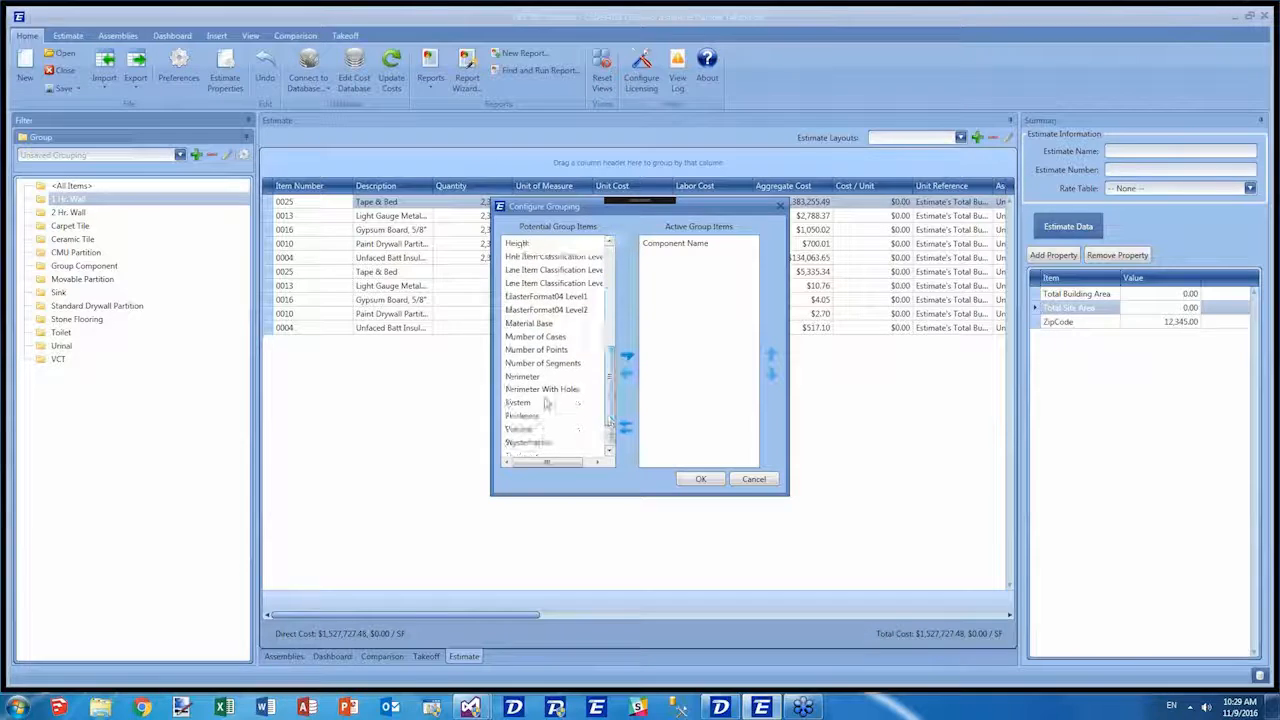
click(548, 403)
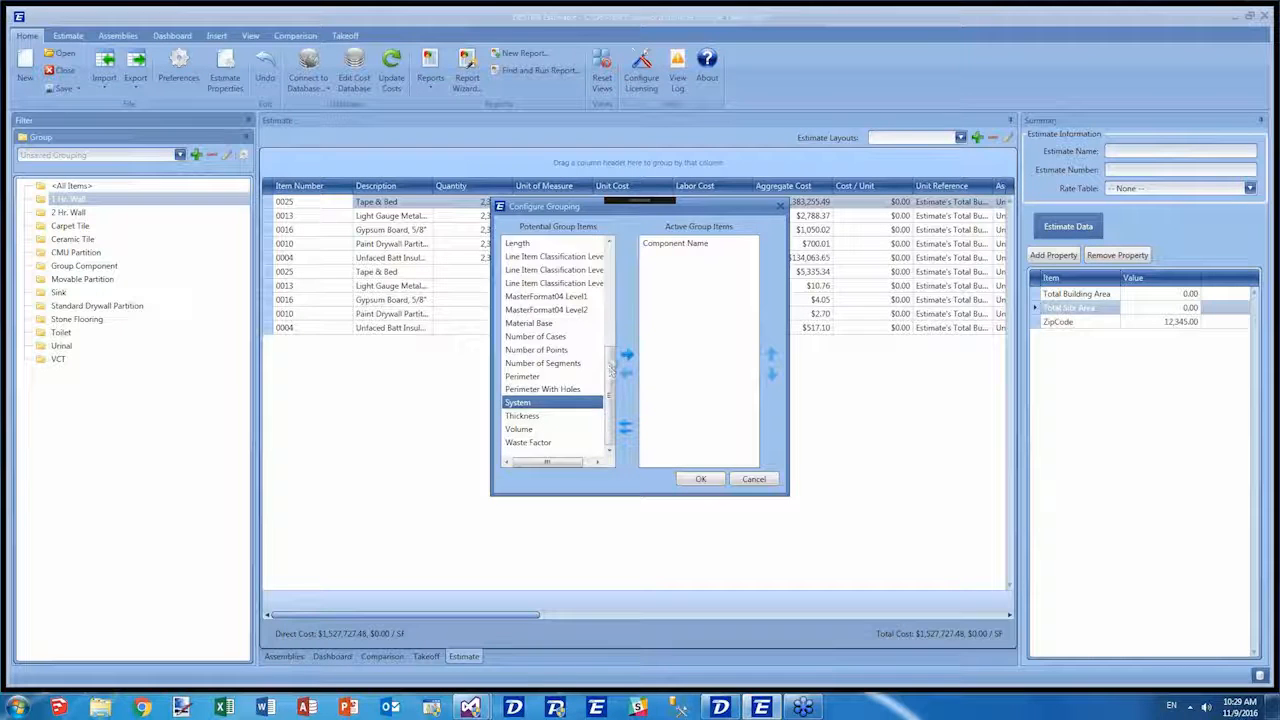
scroll(566, 330, up, 3)
ctrl+click(540, 283)
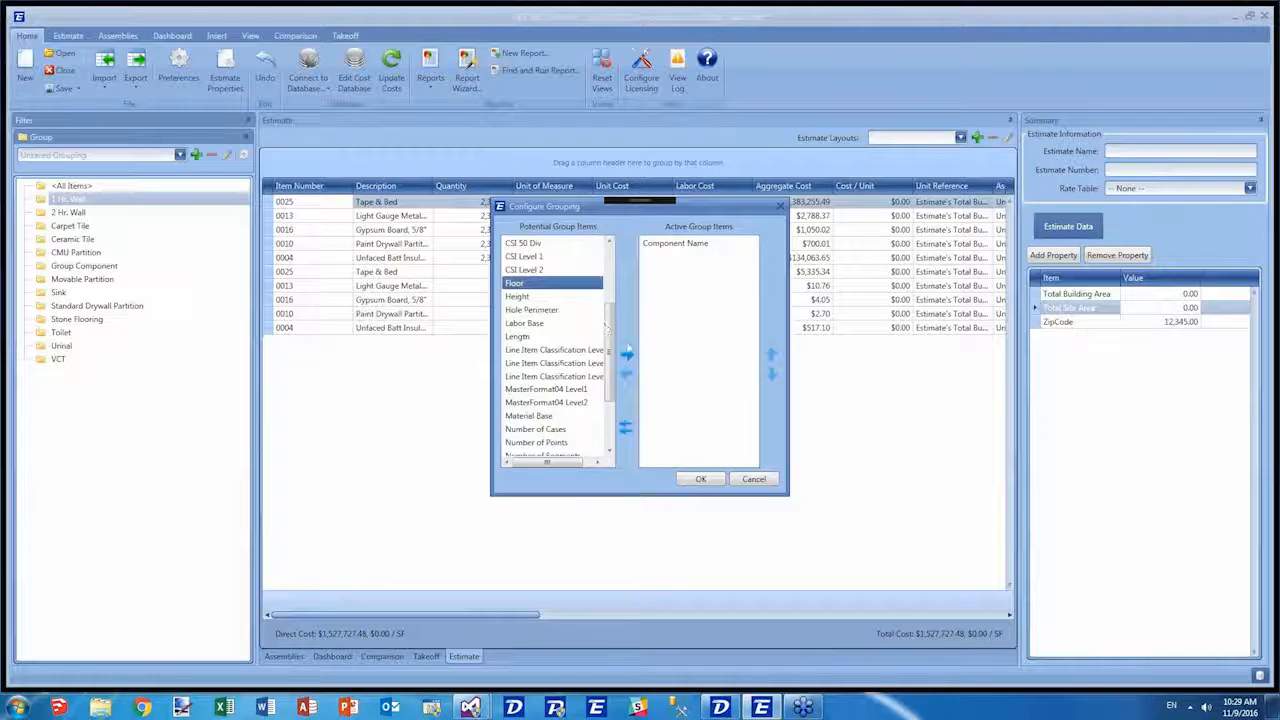
click(626, 355)
click(662, 243)
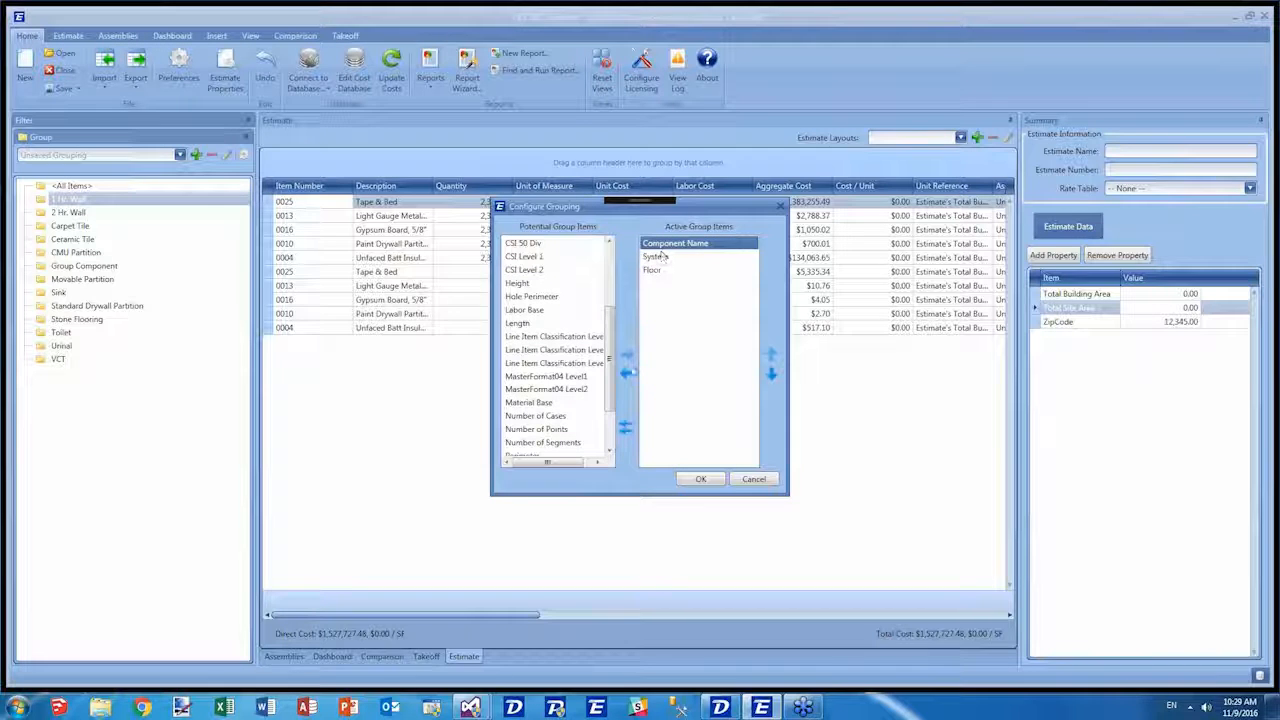
click(626, 372)
click(701, 480)
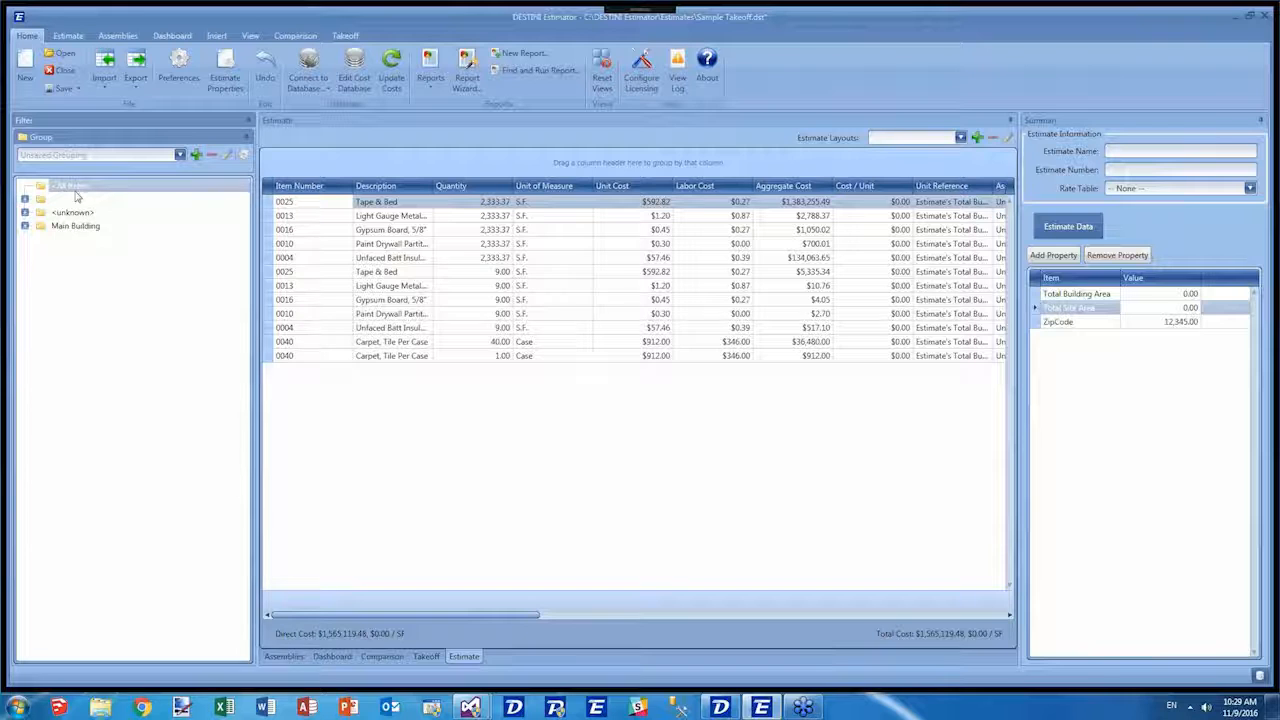
Expand the Main Building and unnamed system groups and show the line items under the unnamed floor.
click(25, 226)
click(25, 199)
click(57, 213)
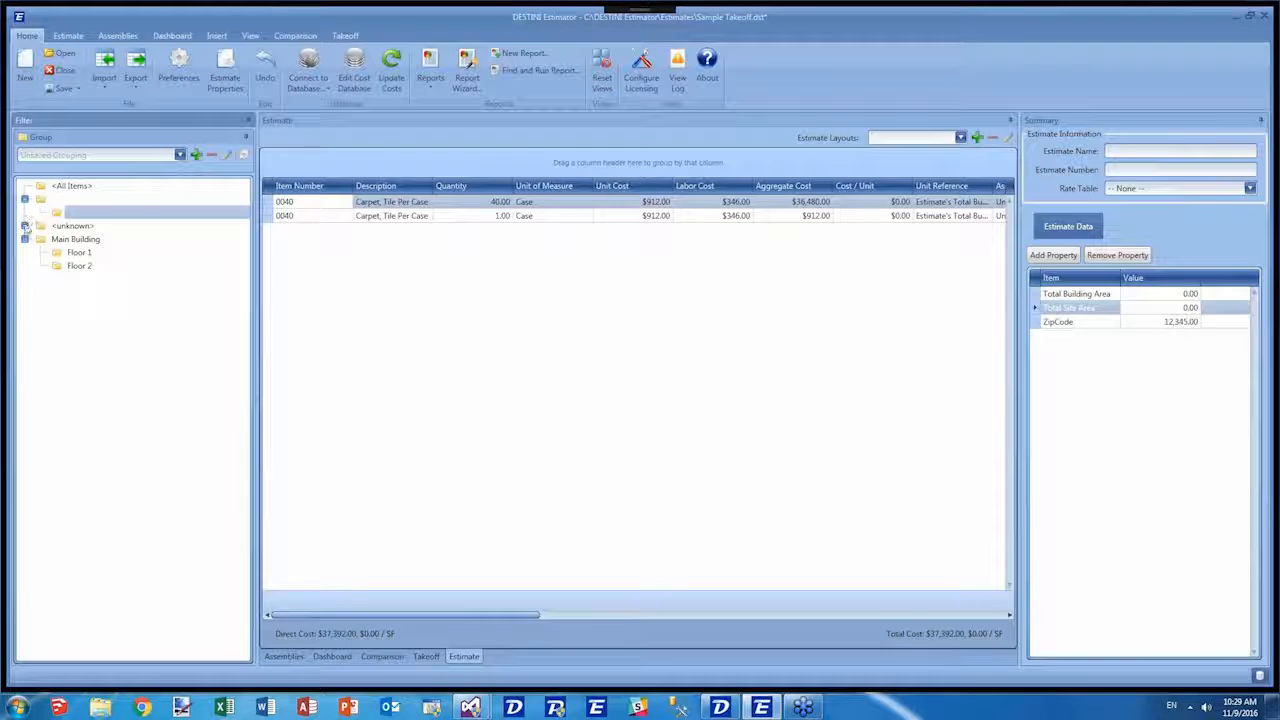
Check the line items under the <unknown> system's floor group and under the unnamed floor.
click(25, 226)
click(68, 241)
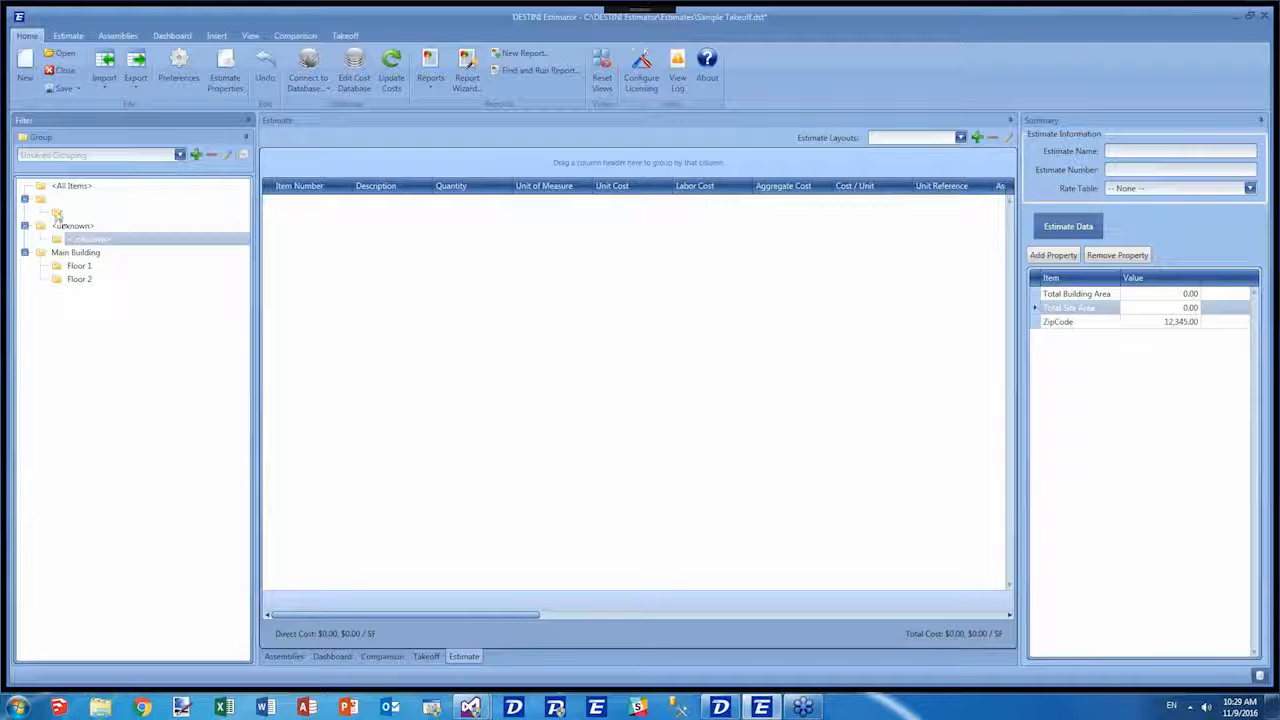
click(52, 211)
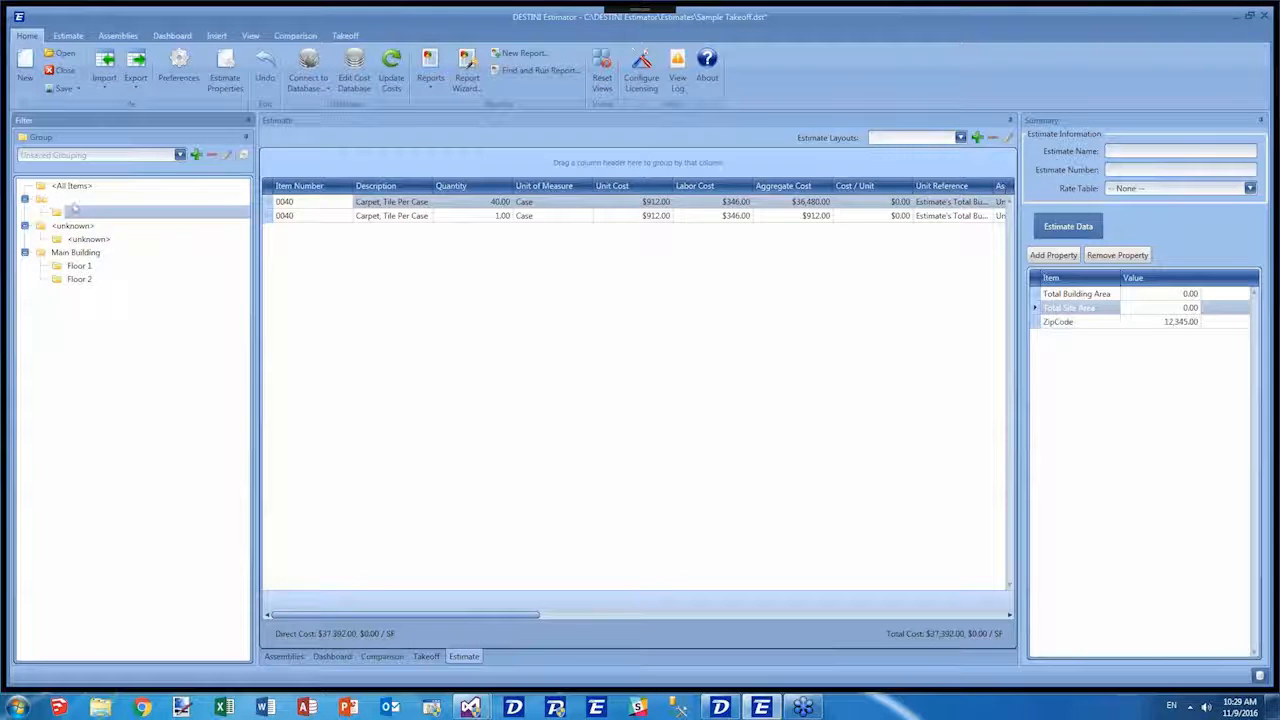
Open the 1-case carpet tile line item for modification and set its System WBS property to Main Building.
click(268, 204)
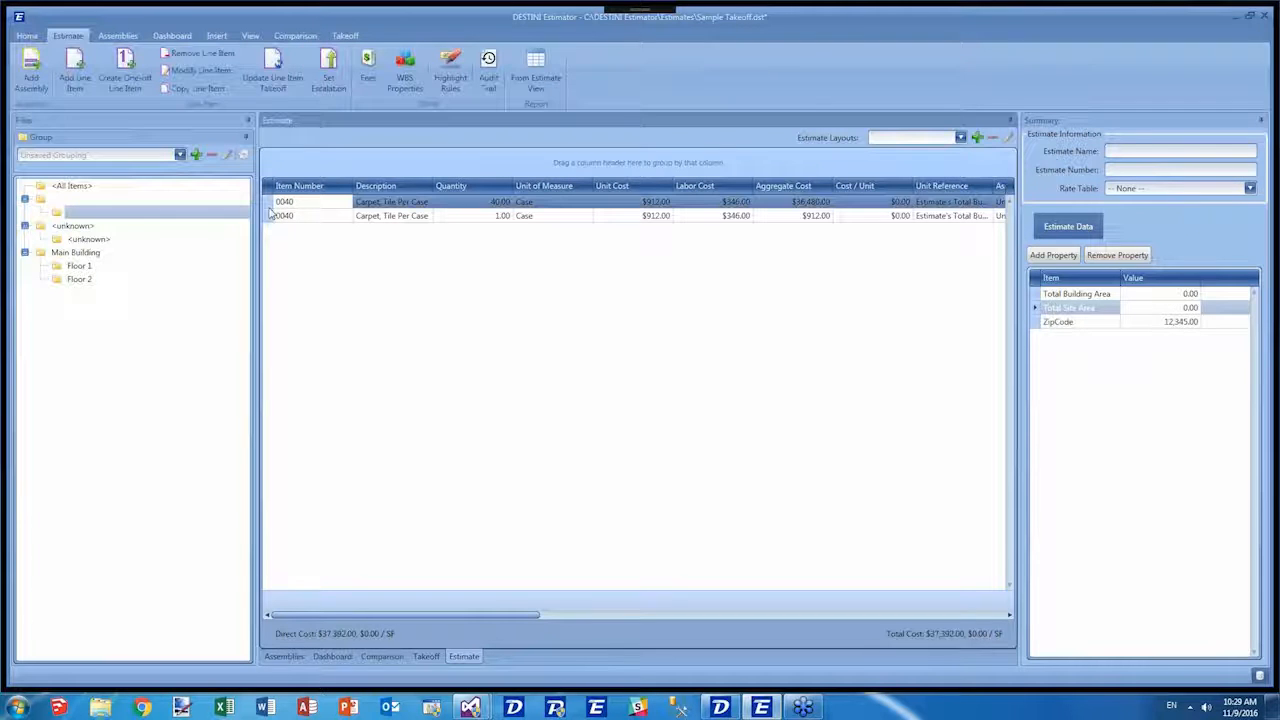
click(272, 216)
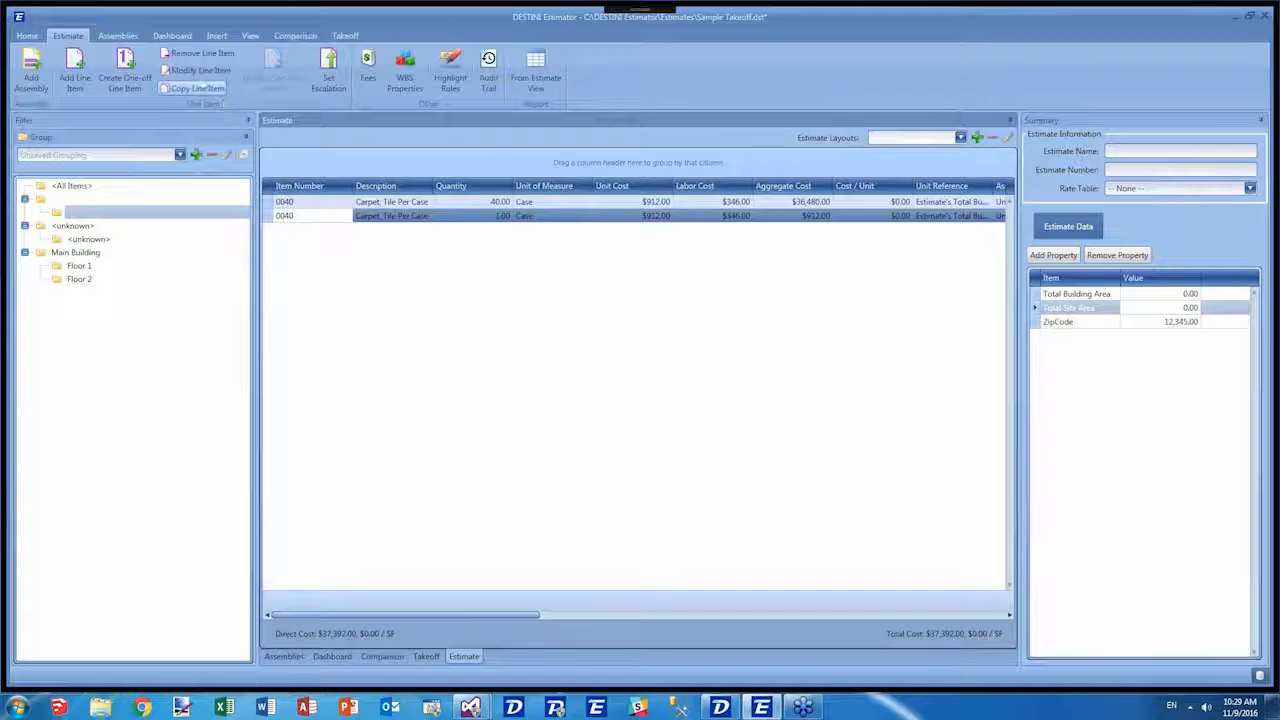
click(205, 71)
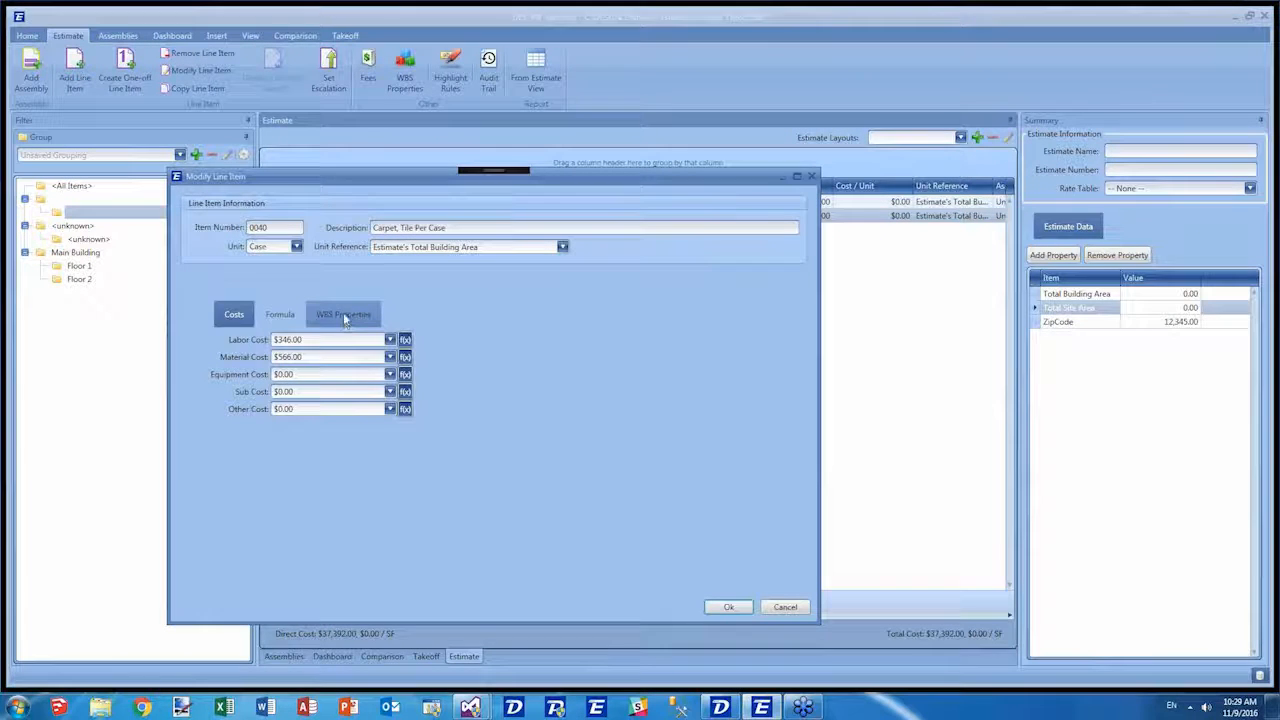
click(345, 318)
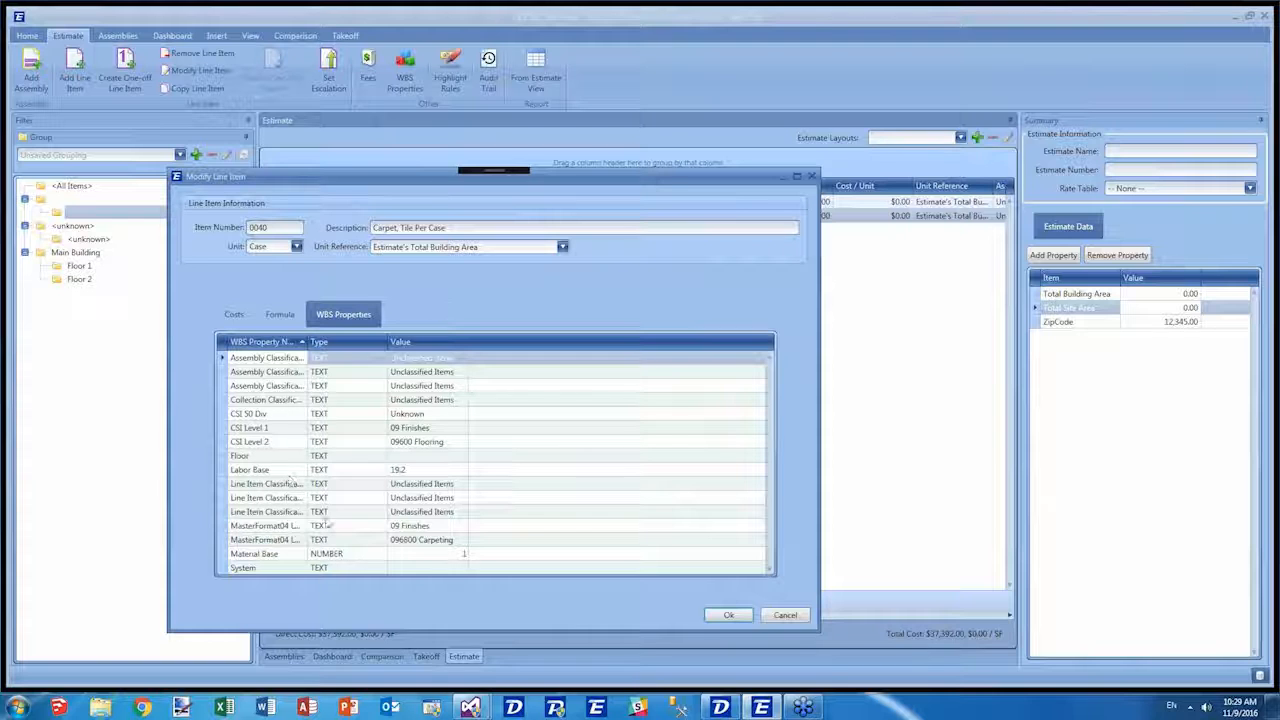
click(420, 567)
click(461, 567)
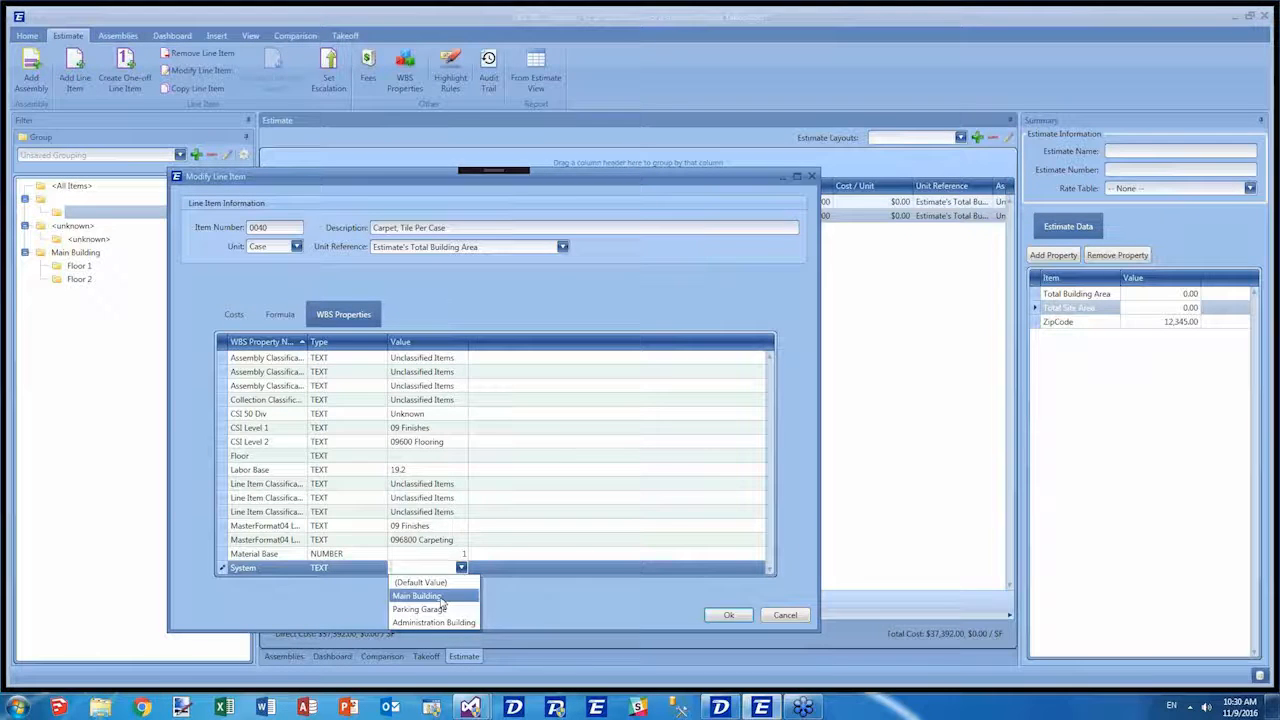
click(441, 597)
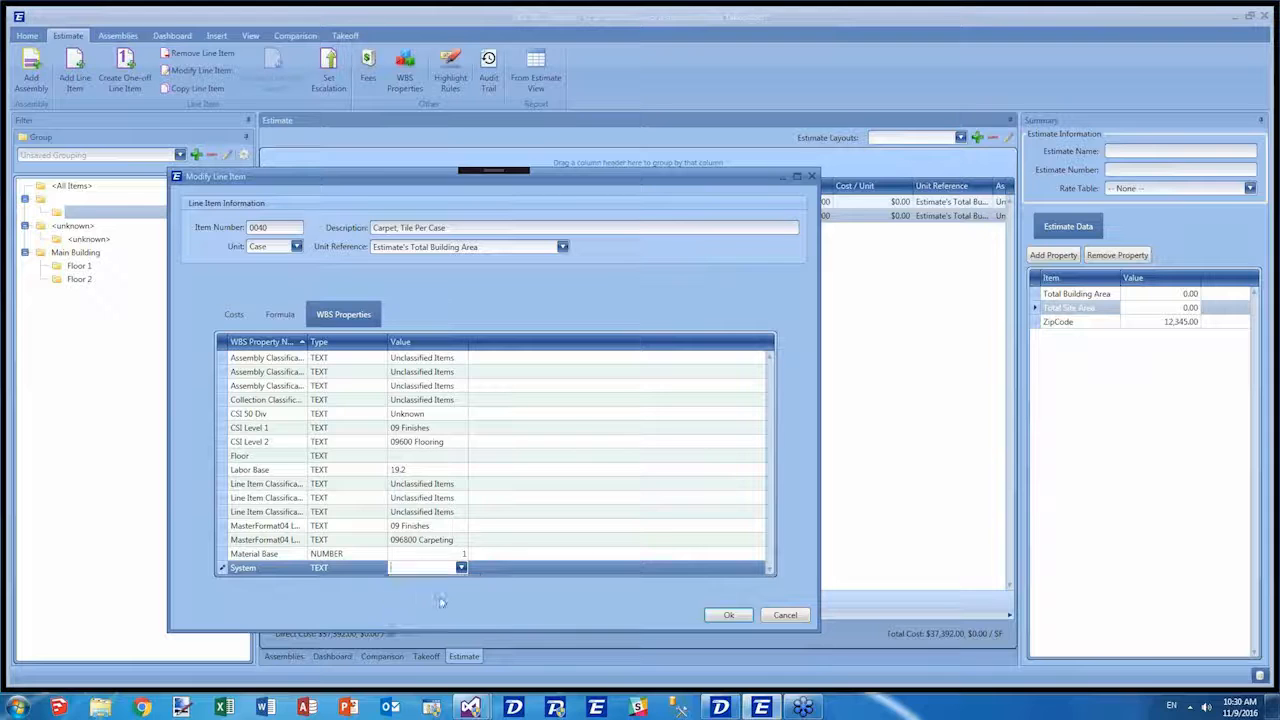
Set the carpet tile line item's Floor WBS property to Floor 1 and apply the modification.
click(434, 466)
click(440, 455)
click(461, 455)
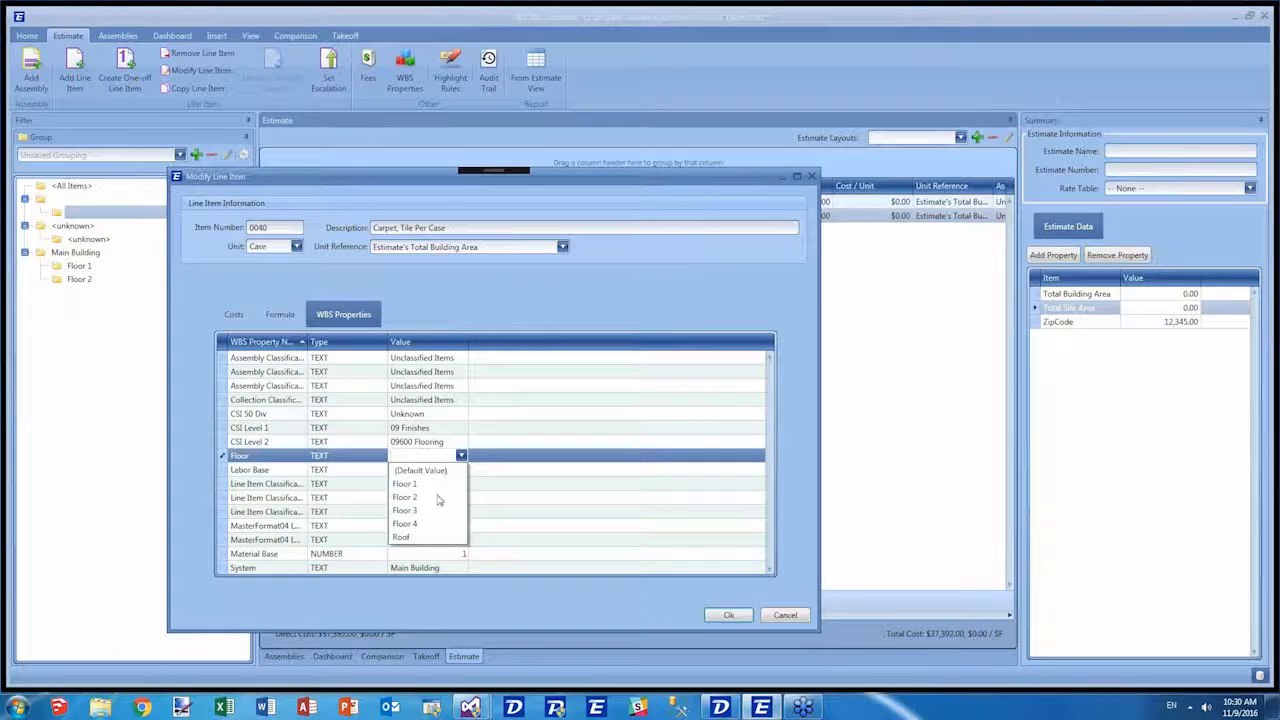
click(437, 484)
click(490, 513)
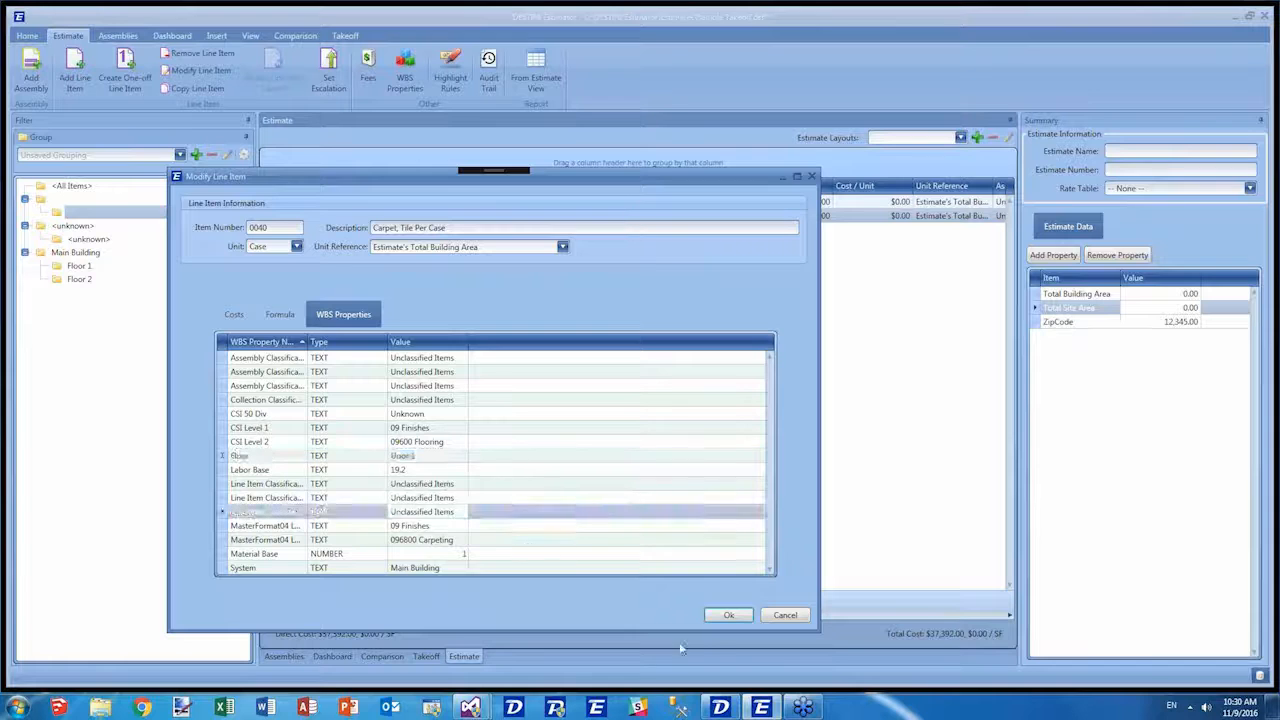
click(728, 616)
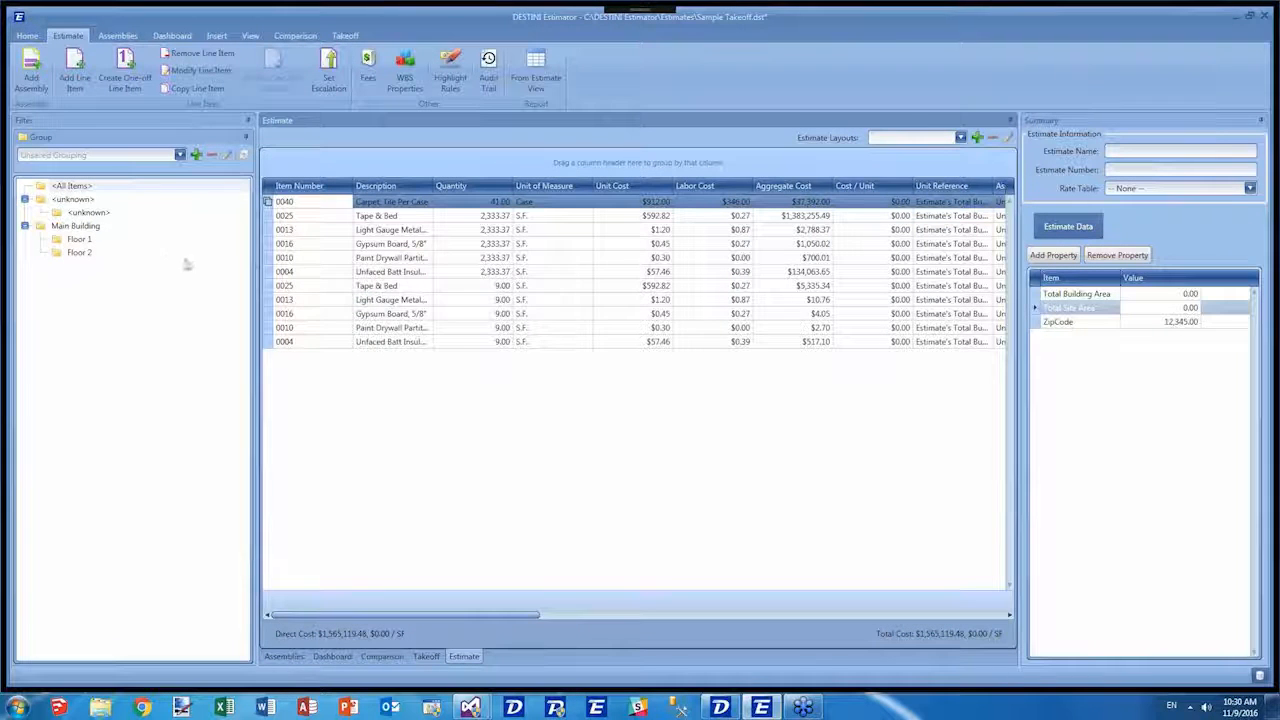
Show the Main Building Floor 1 items and add Component Name to the grouping below System and Floor.
click(80, 241)
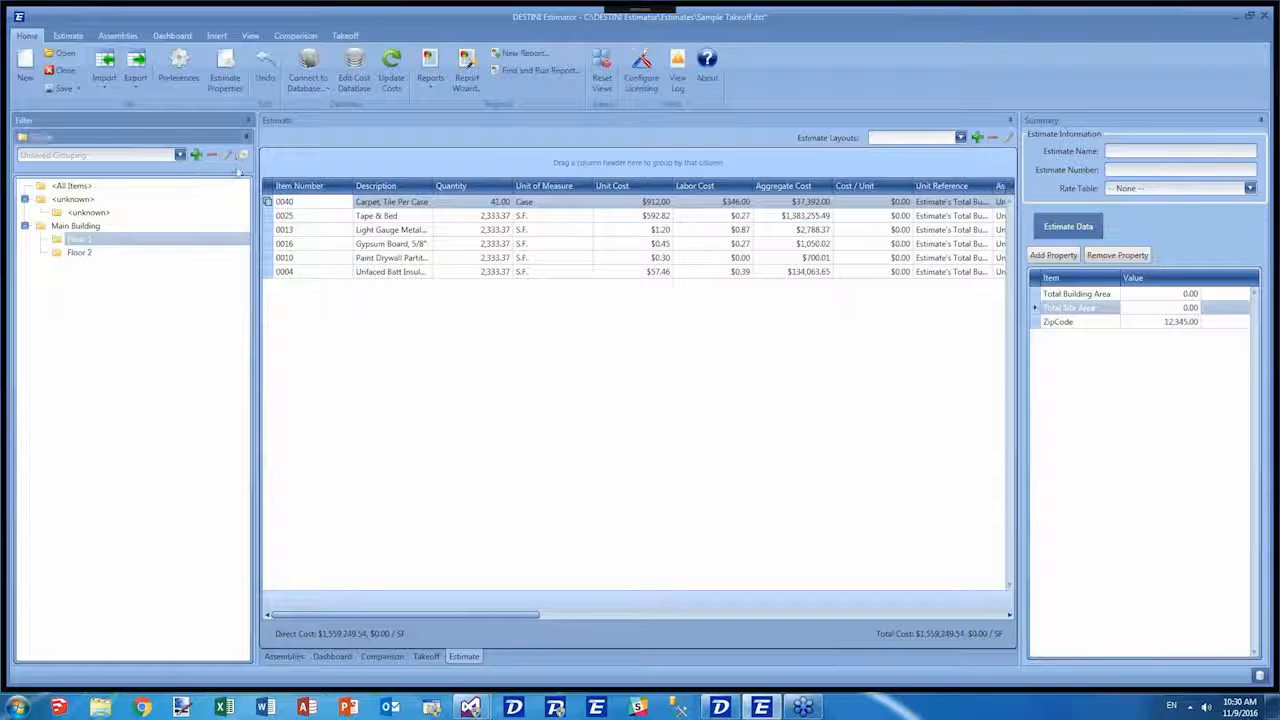
click(243, 154)
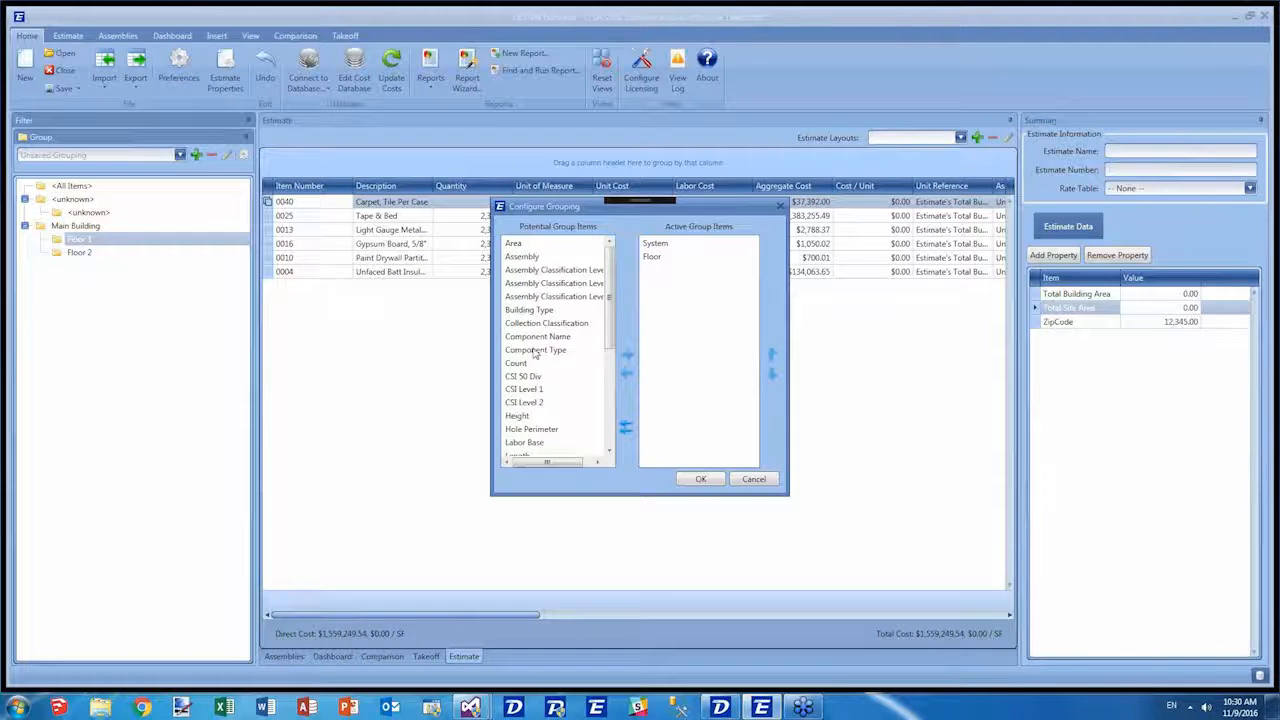
click(537, 338)
click(627, 355)
click(700, 479)
Expand Floor 1 and Floor 2 of the Main Building and show the Floor 1 Carpet Tile items.
click(40, 239)
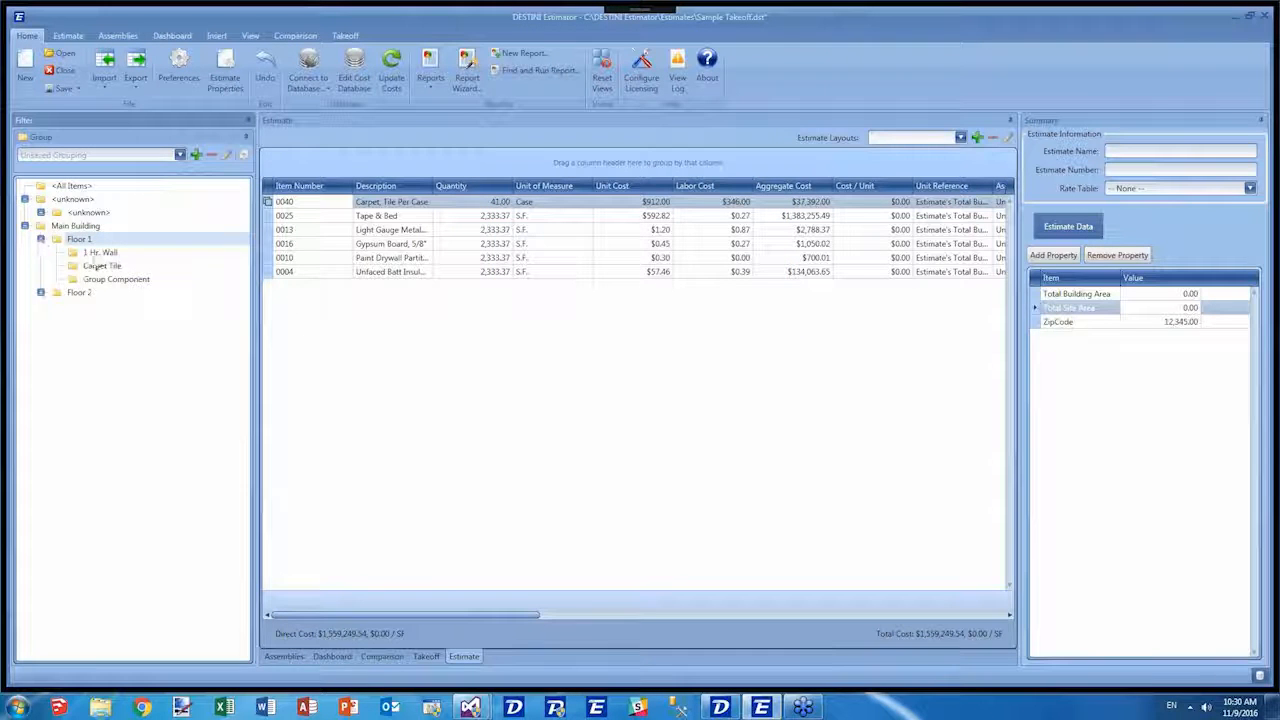
click(101, 266)
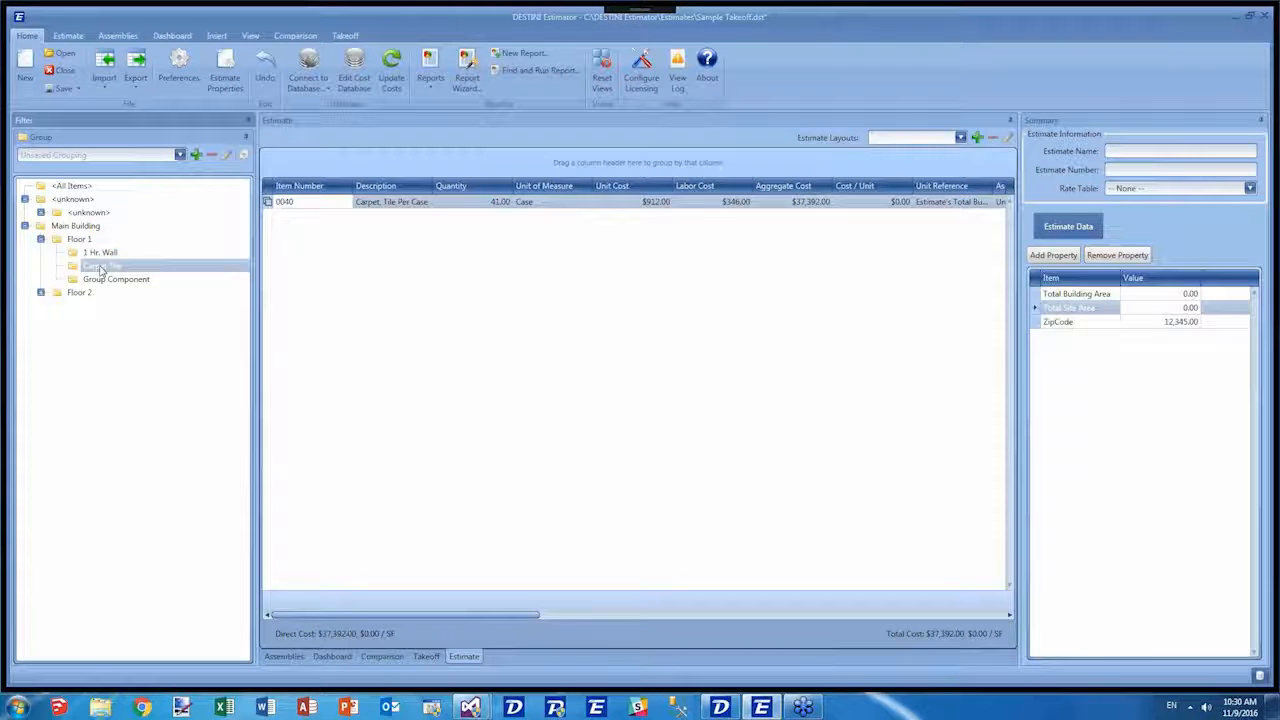
click(40, 292)
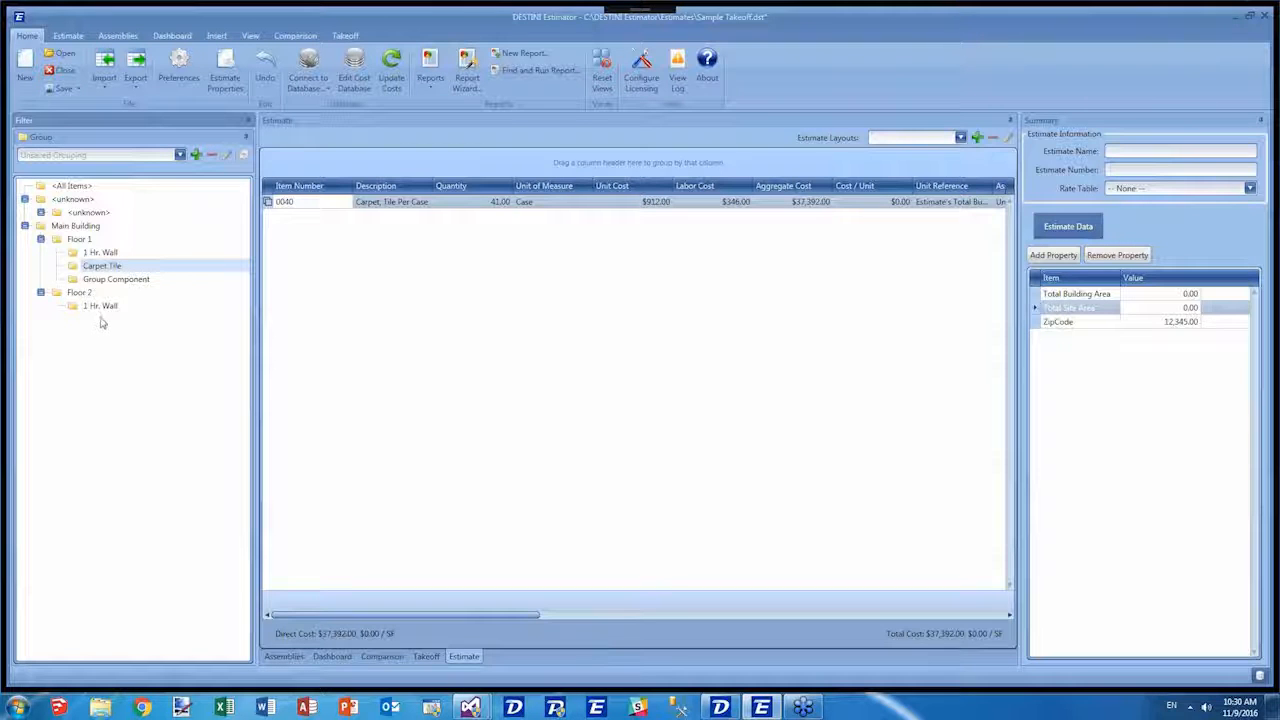
Copy the carpet tile line item from Main Building Floor 1 to Floor 2.
drag(101, 266, 276, 205)
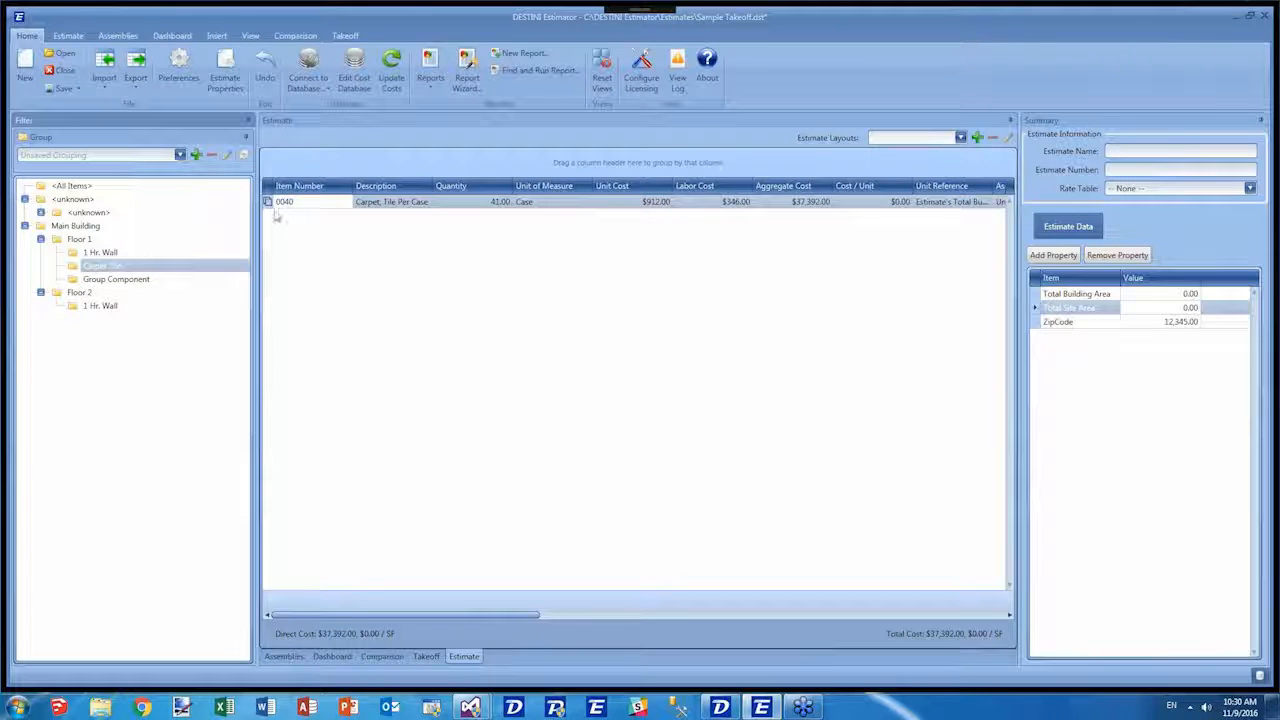
click(269, 204)
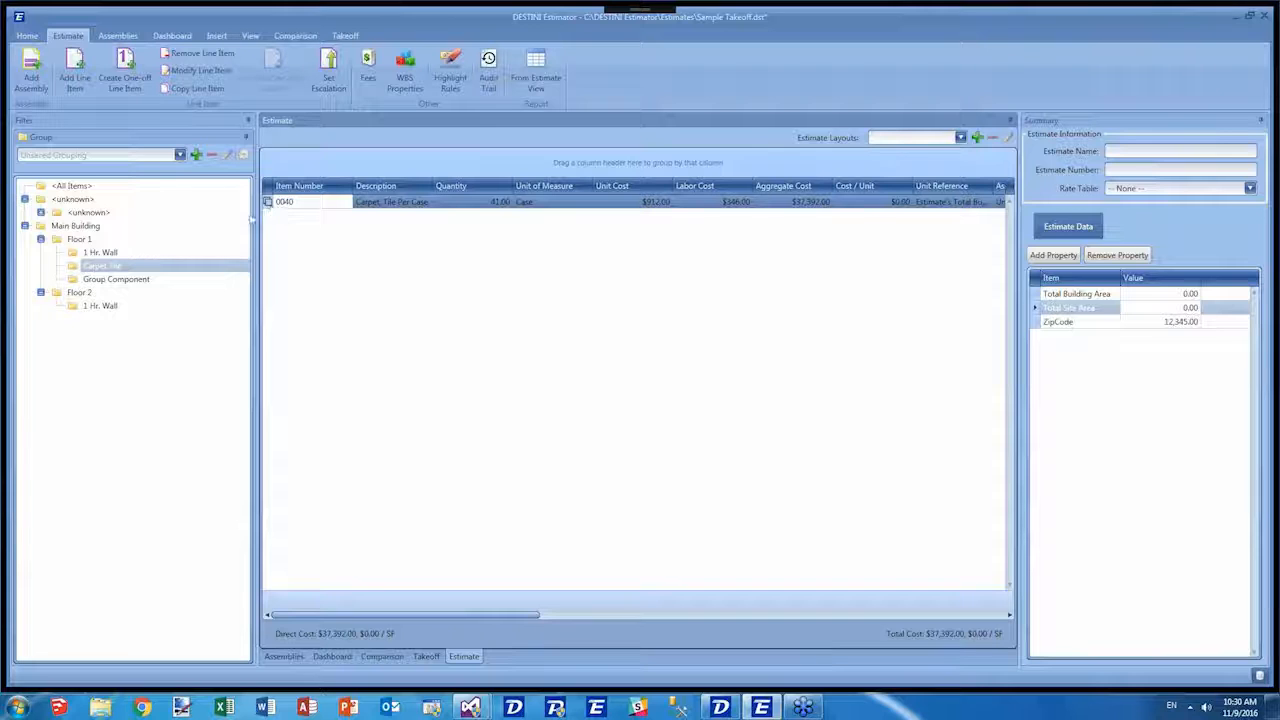
click(84, 292)
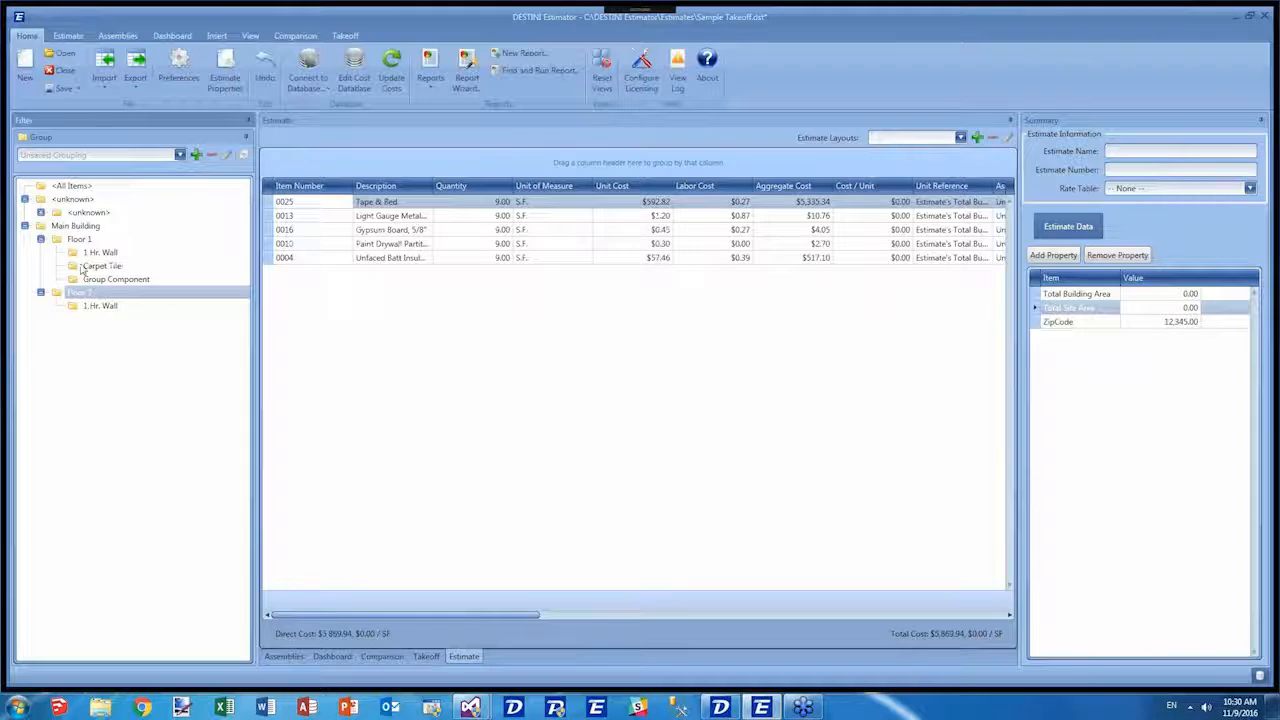
click(369, 336)
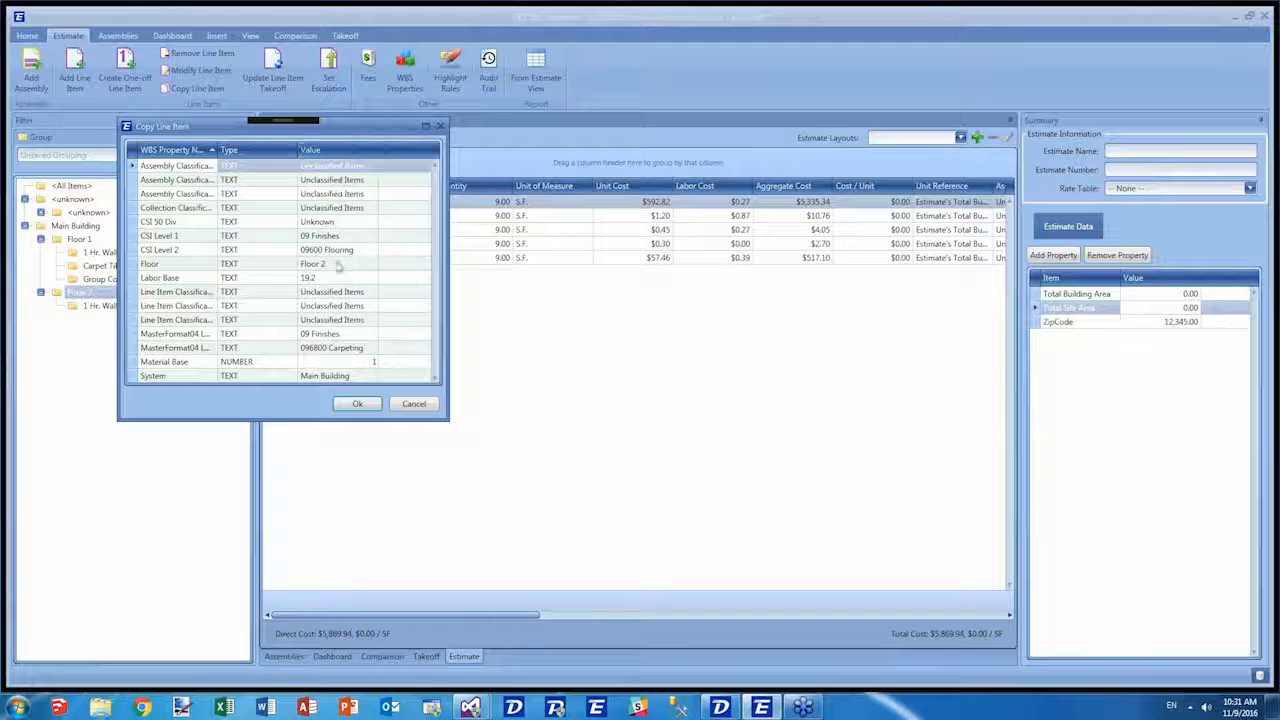
drag(353, 129, 682, 290)
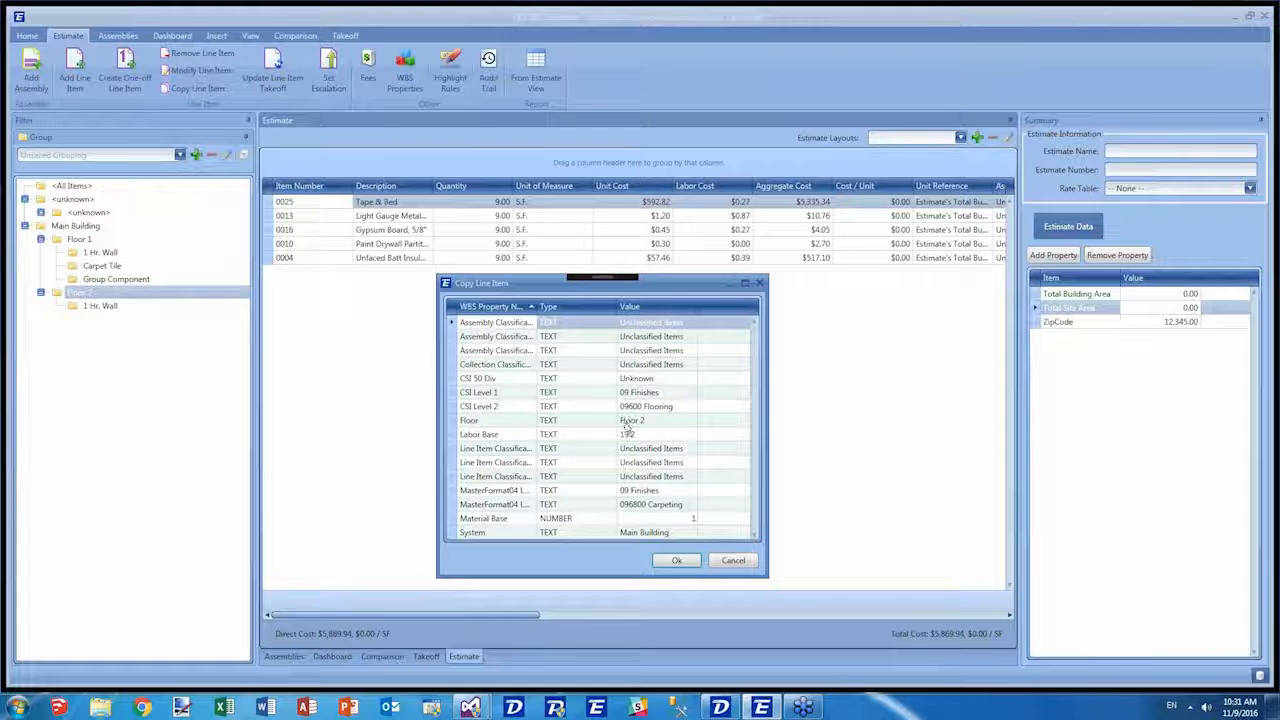
click(676, 561)
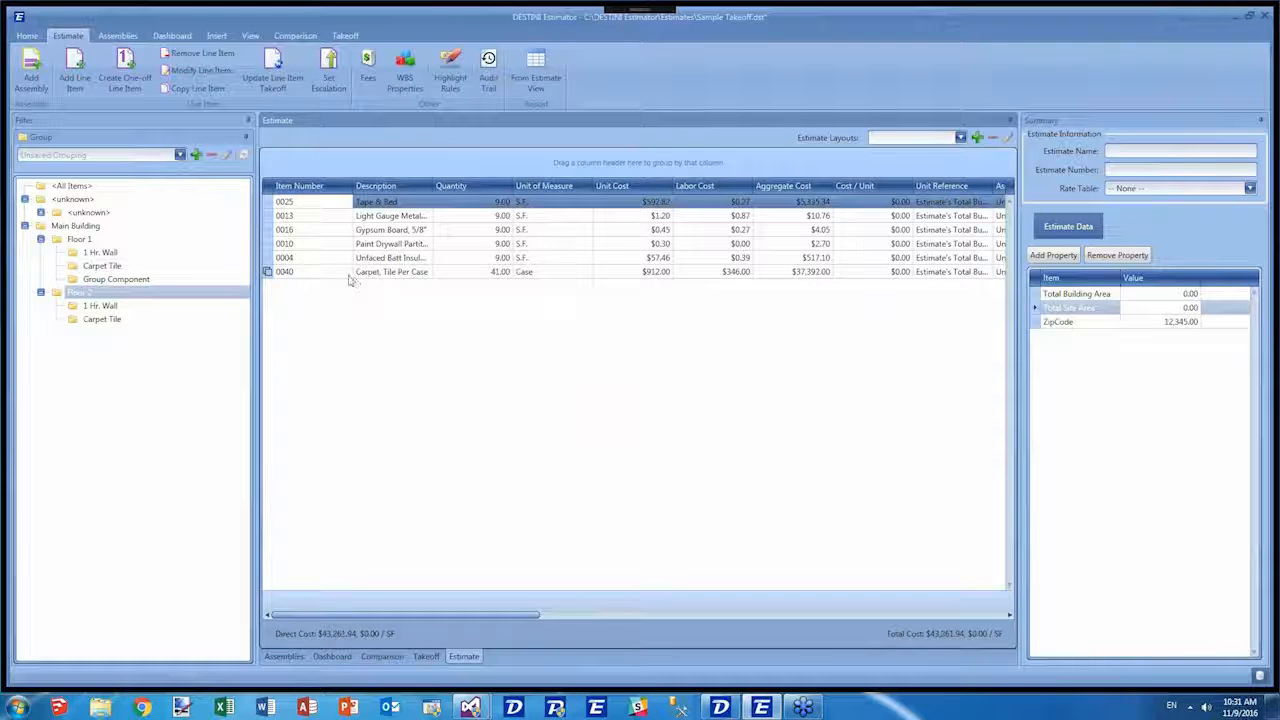
Review the line items of Floor 2 Carpet Tile, Floor 1 1 Hr. Wall, the whole Main Building and Floor 2.
click(99, 319)
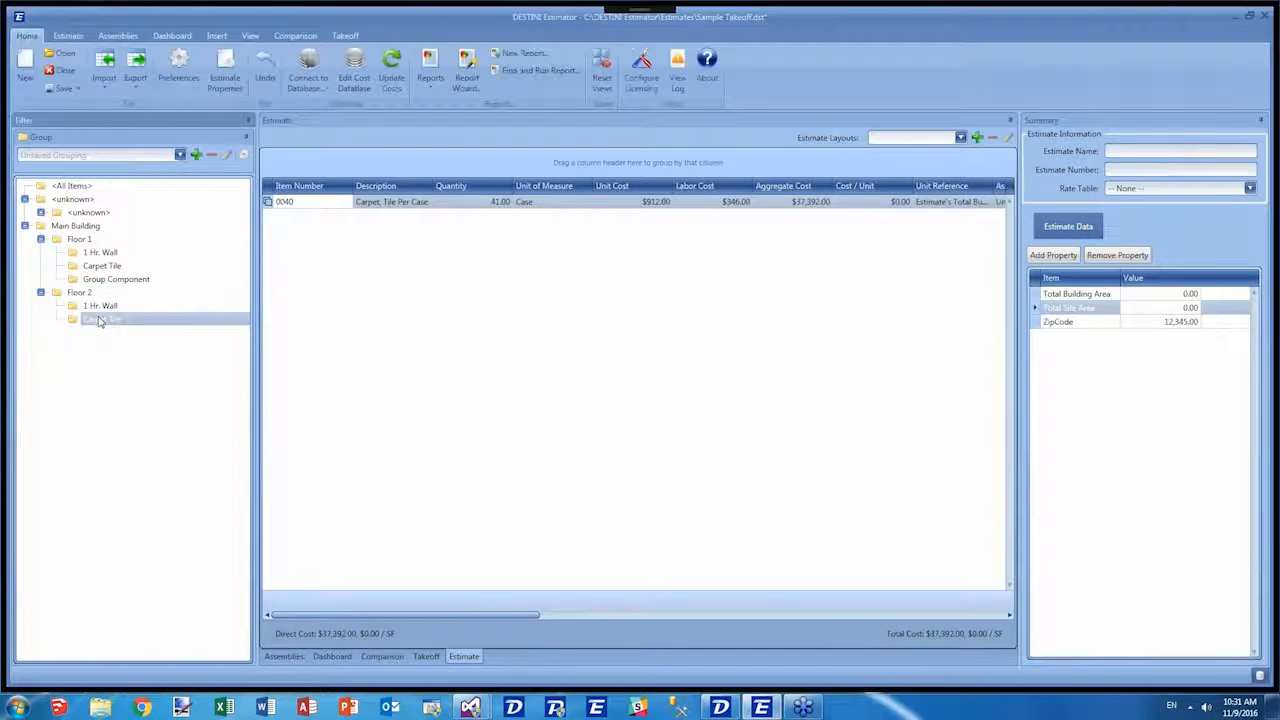
click(108, 253)
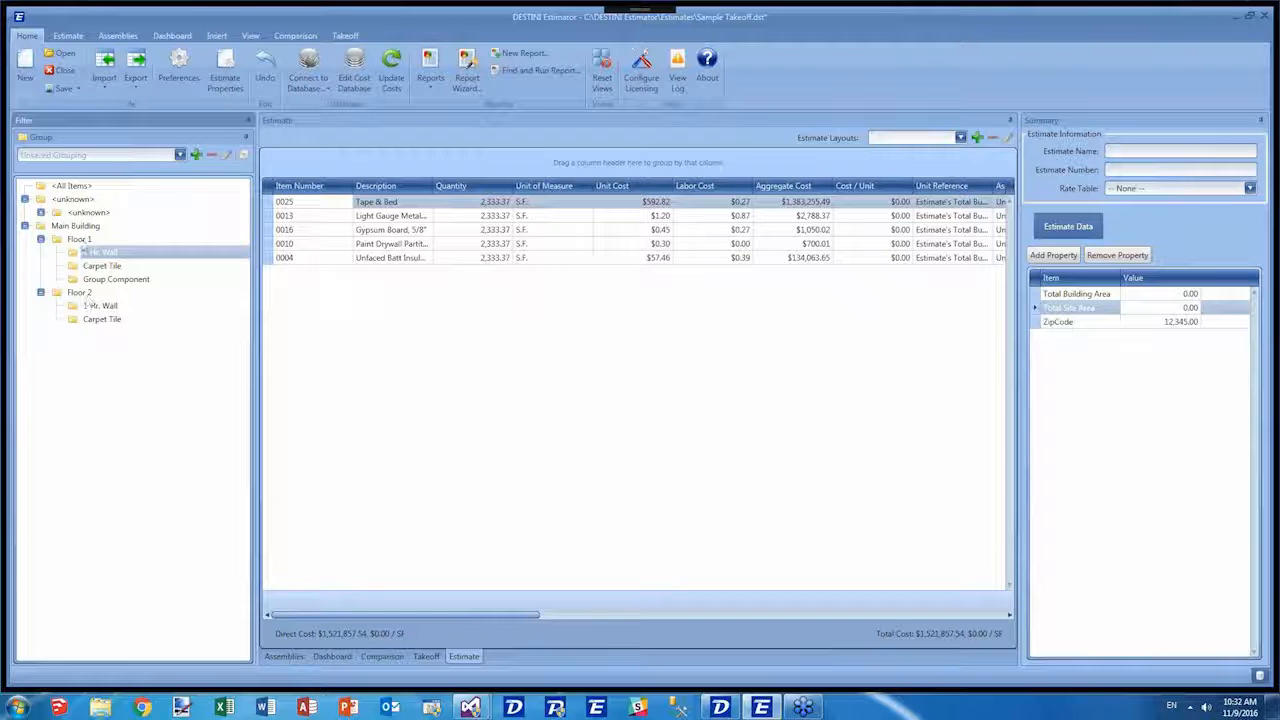
click(83, 228)
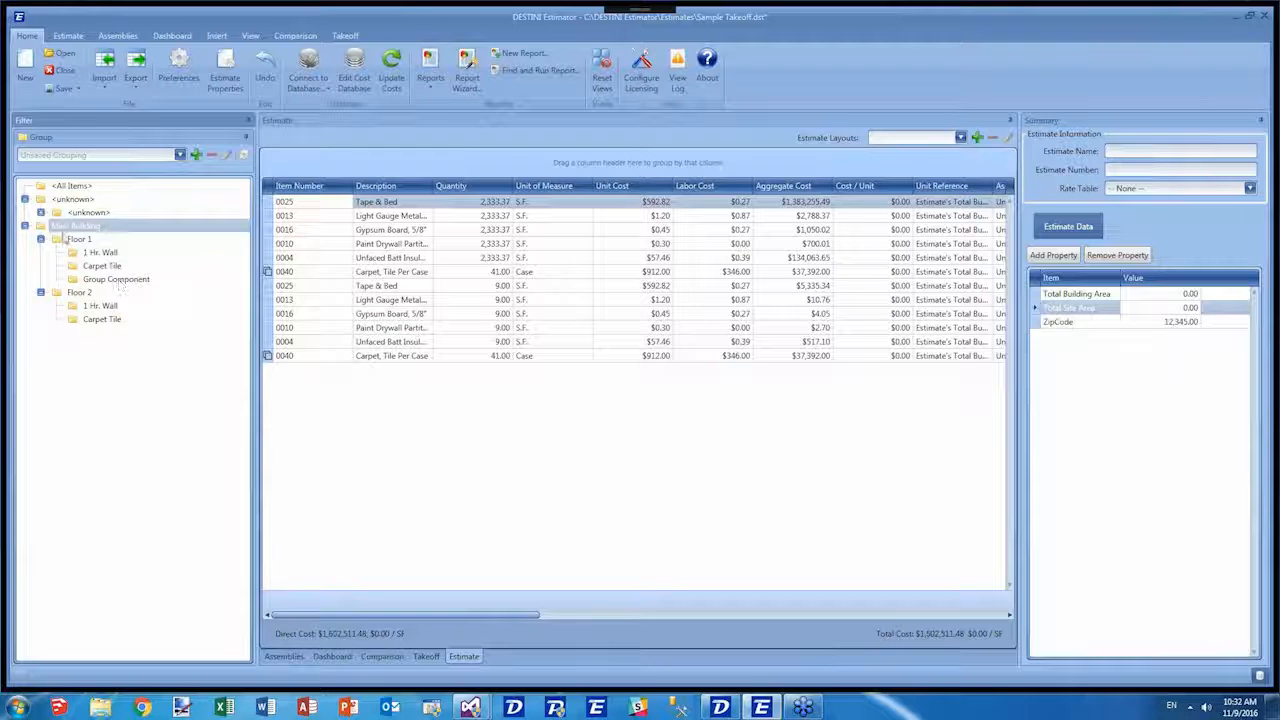
click(76, 292)
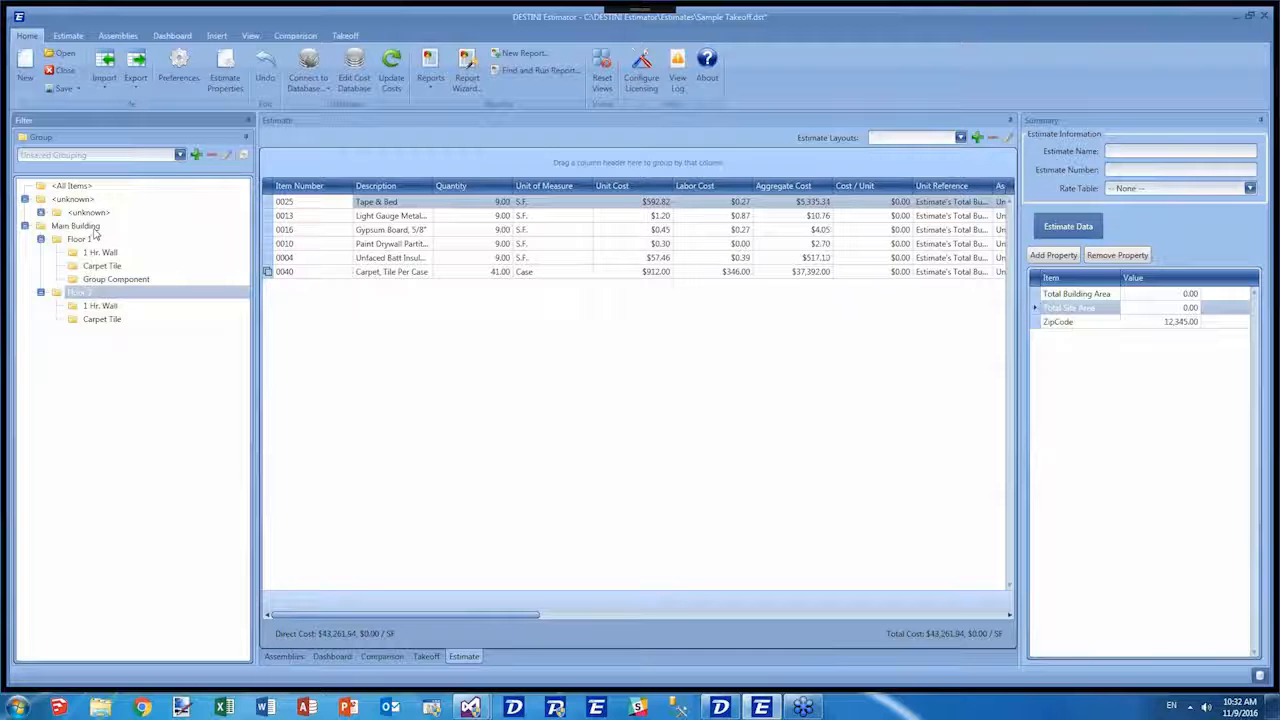
click(329, 346)
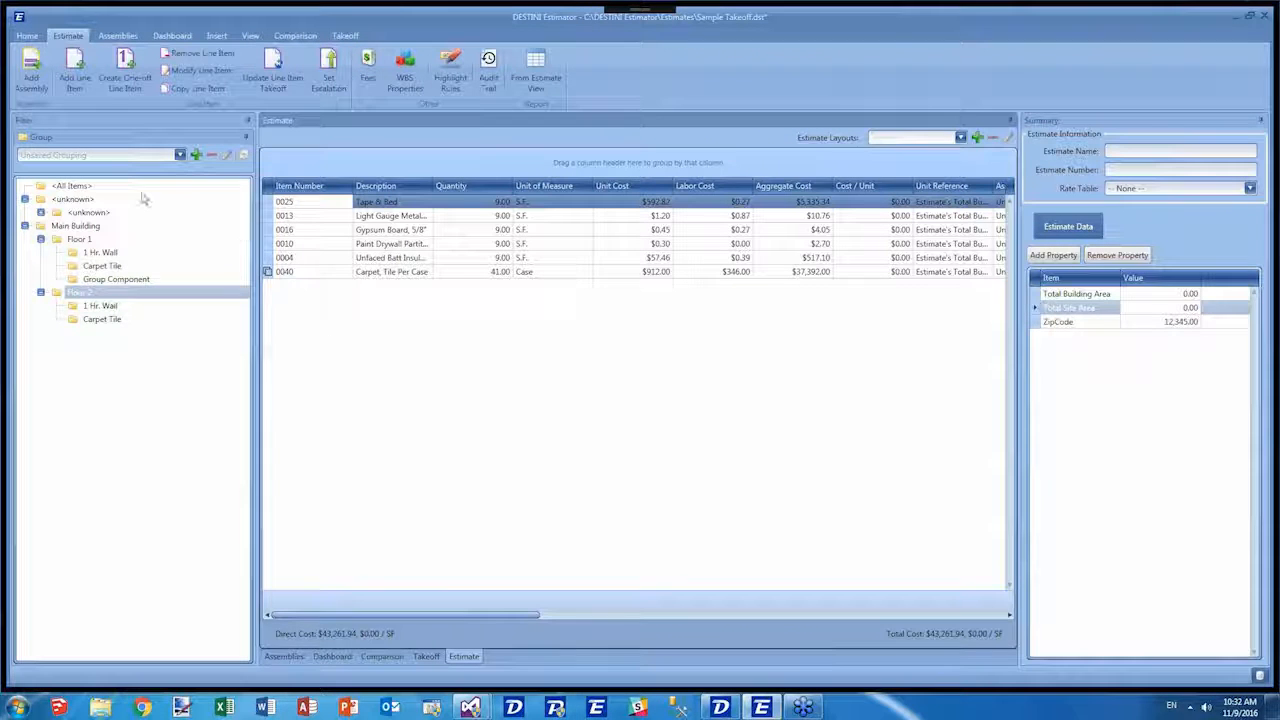
Show all items and replace the System, Floor and Component Name grouping with CSI Level 1.
click(72, 186)
click(243, 156)
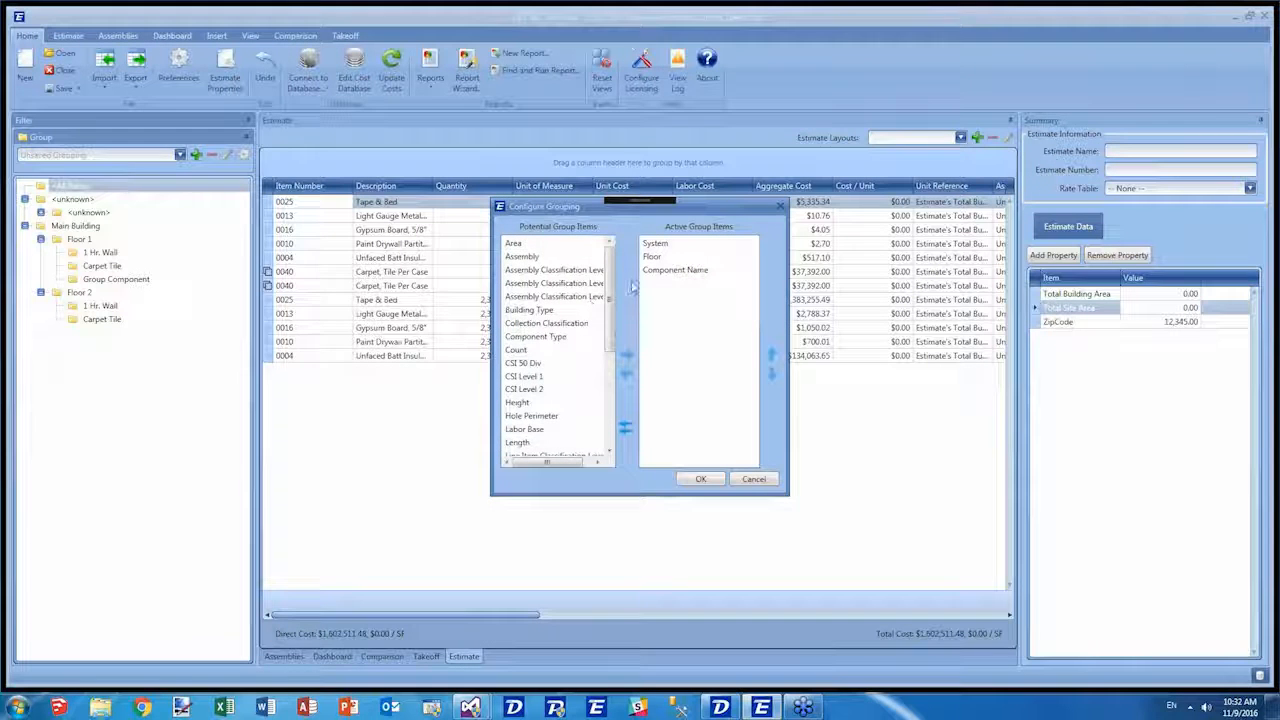
click(625, 427)
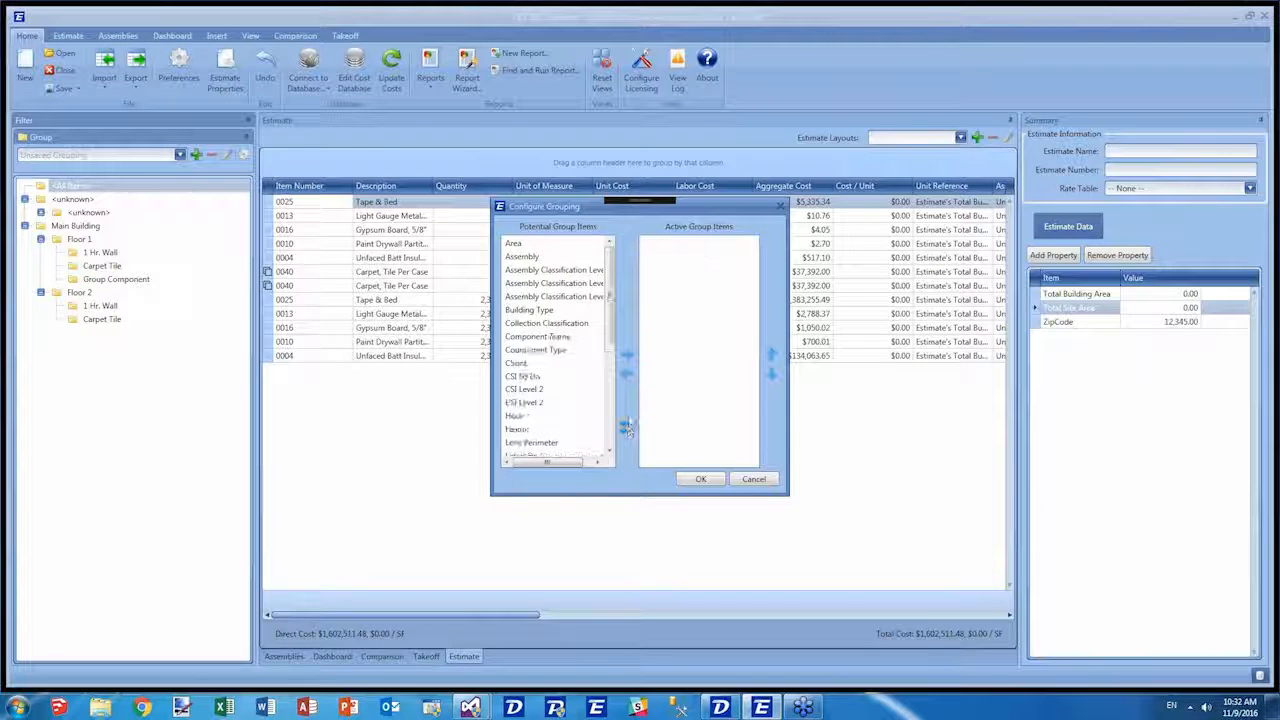
click(526, 390)
click(626, 355)
click(697, 480)
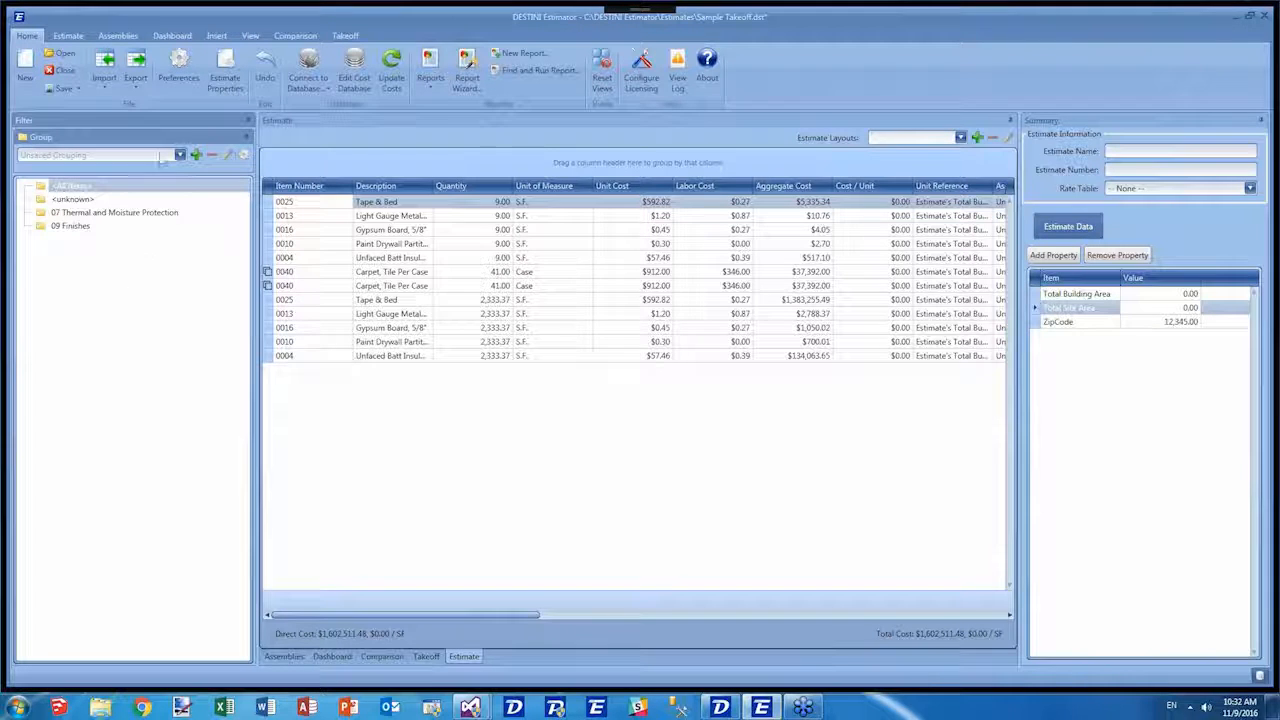
Add a fee named Interiors Bond and set its fee type to % of -Custom-.
click(69, 37)
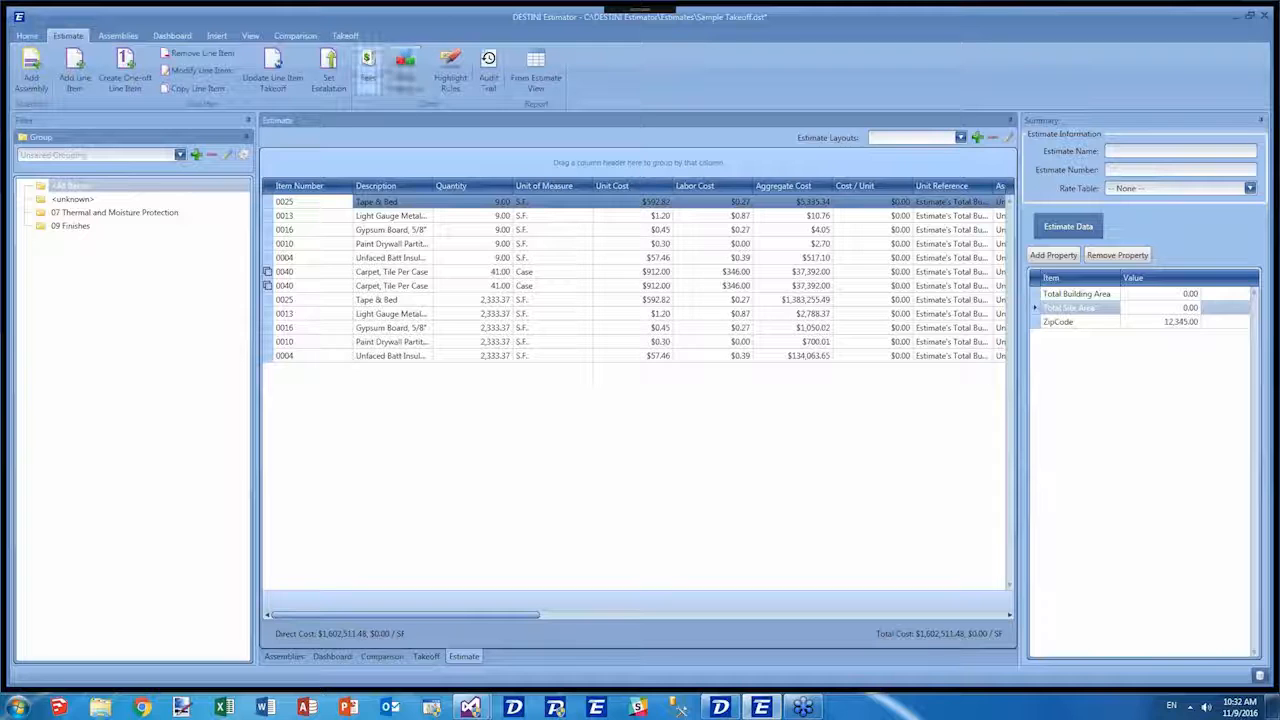
click(369, 72)
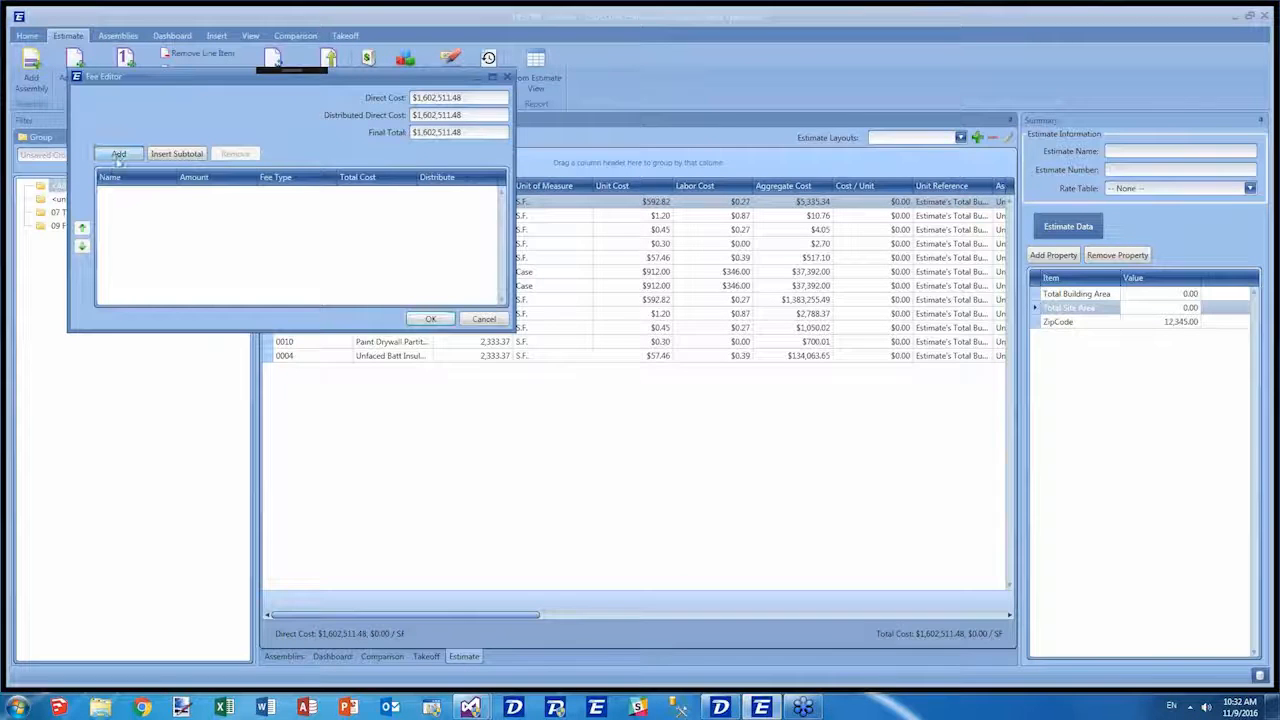
click(118, 153)
click(168, 200)
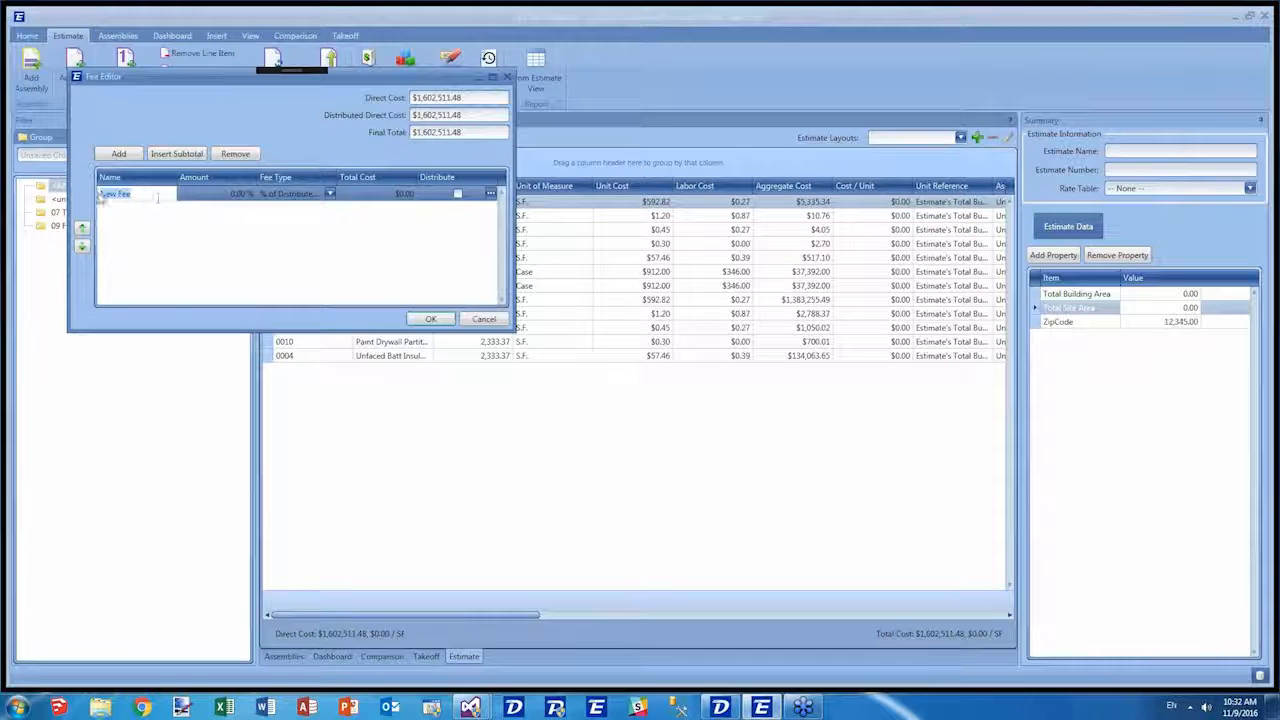
text(Interiors Bond)
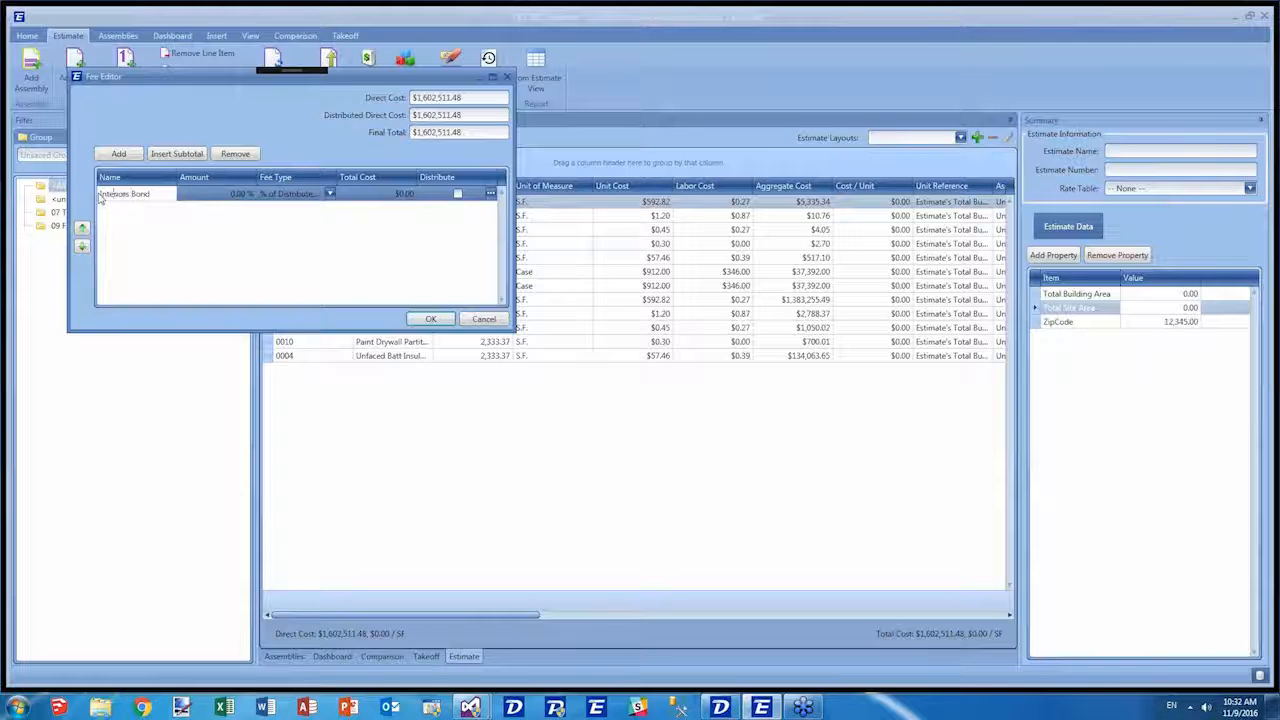
click(240, 196)
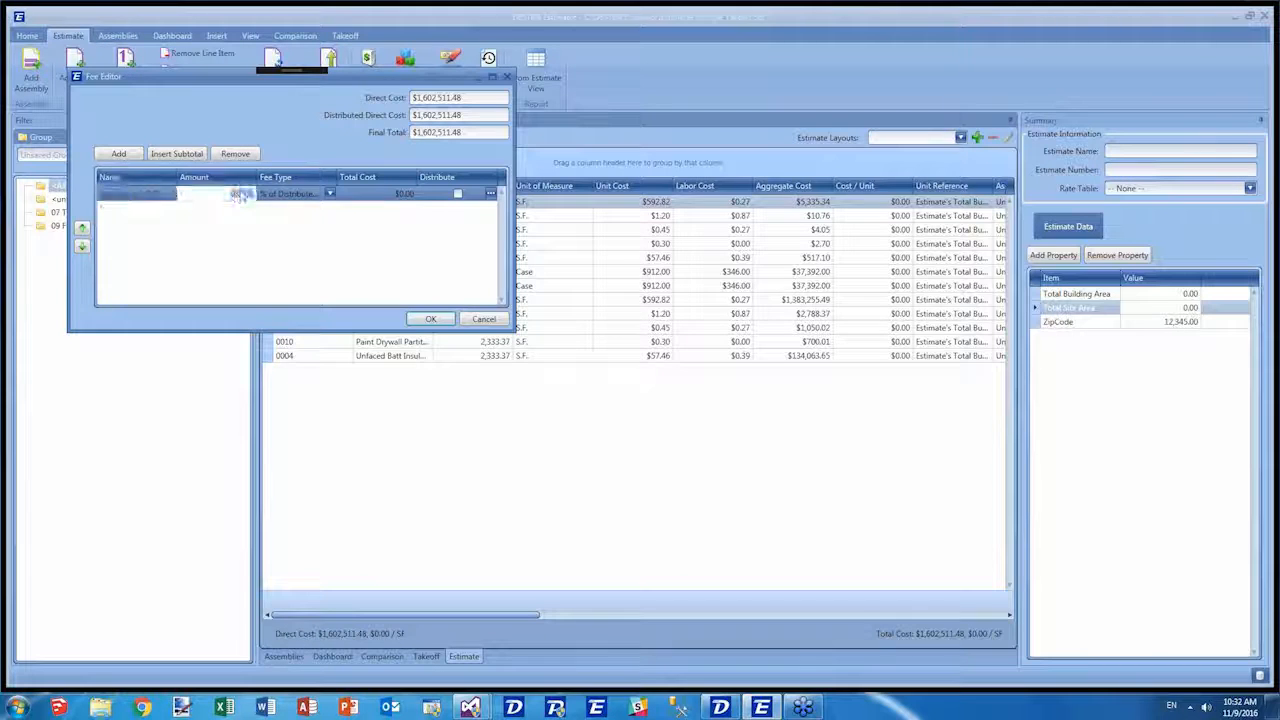
click(303, 194)
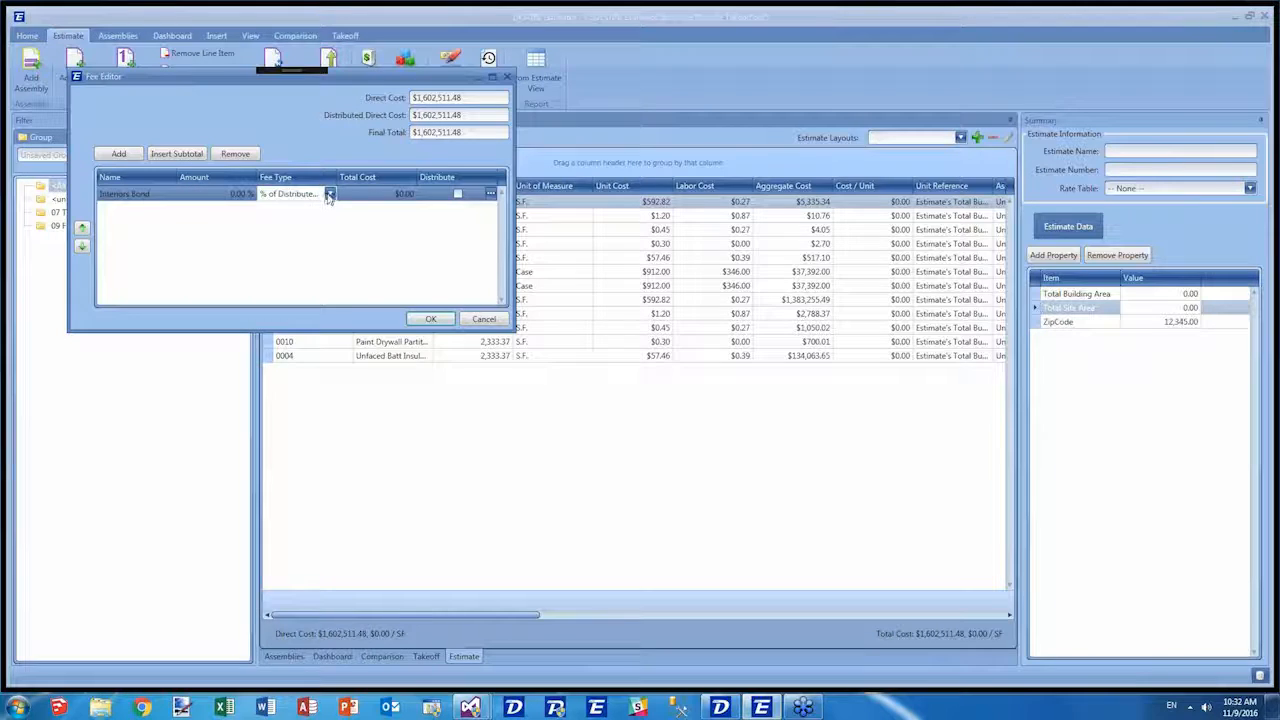
click(329, 194)
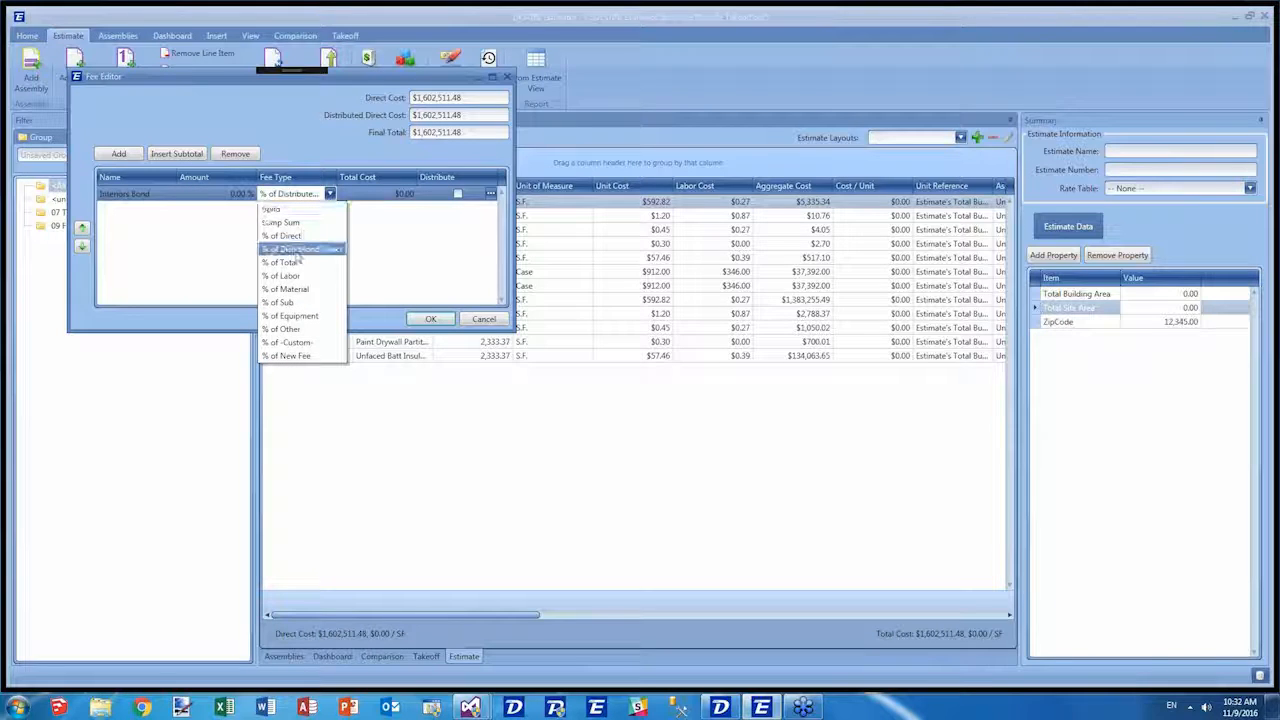
click(291, 343)
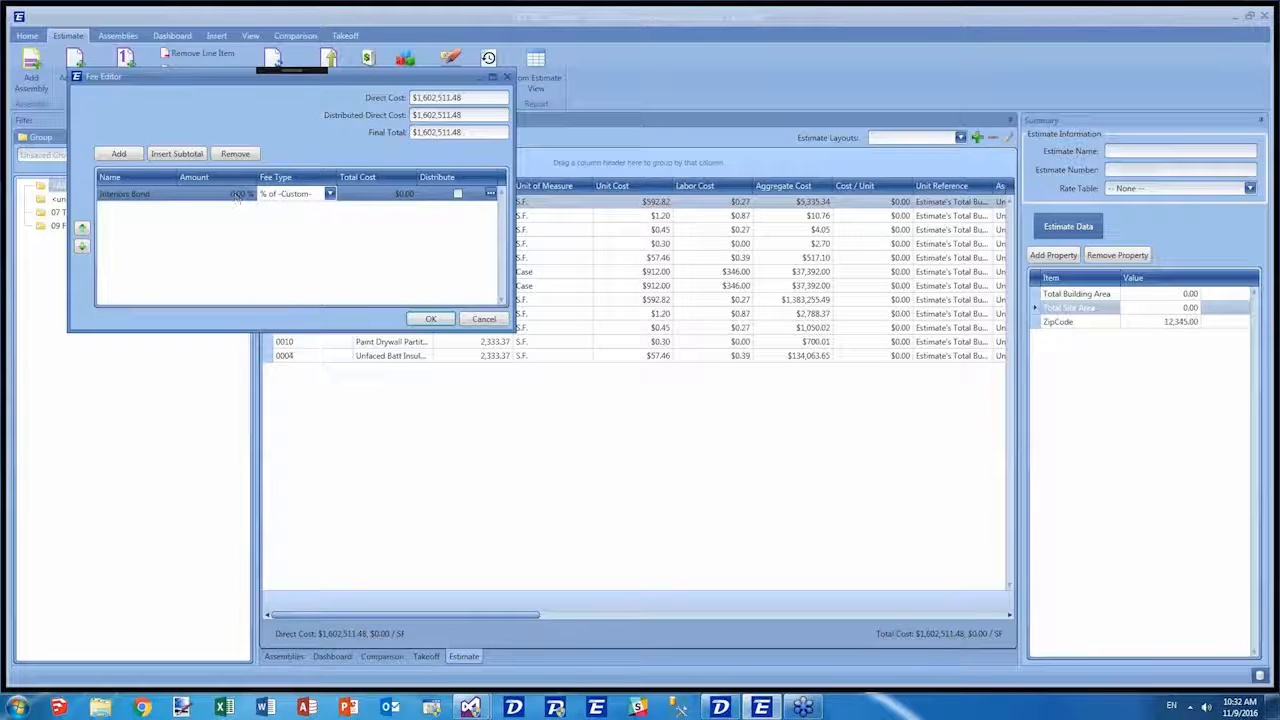
Add a custom criterion to the Interiors Bond fee using the WBS property CSI Level 1.
click(237, 196)
click(250, 196)
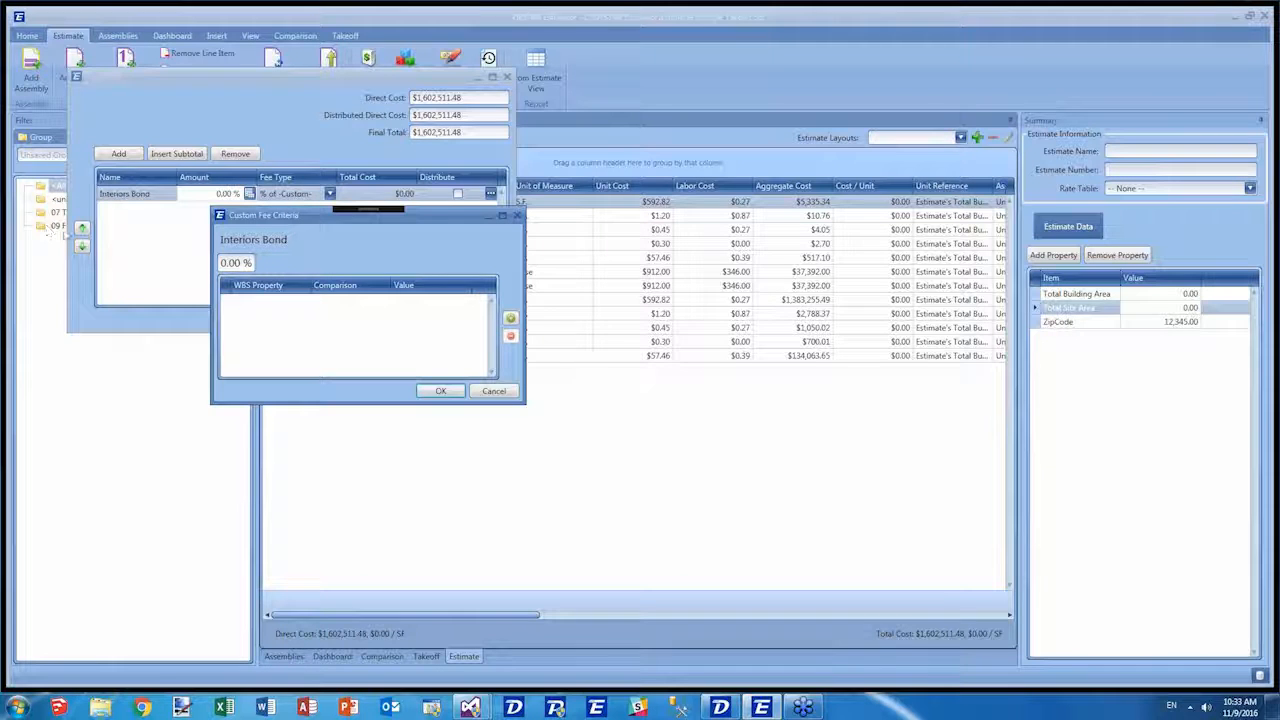
click(510, 319)
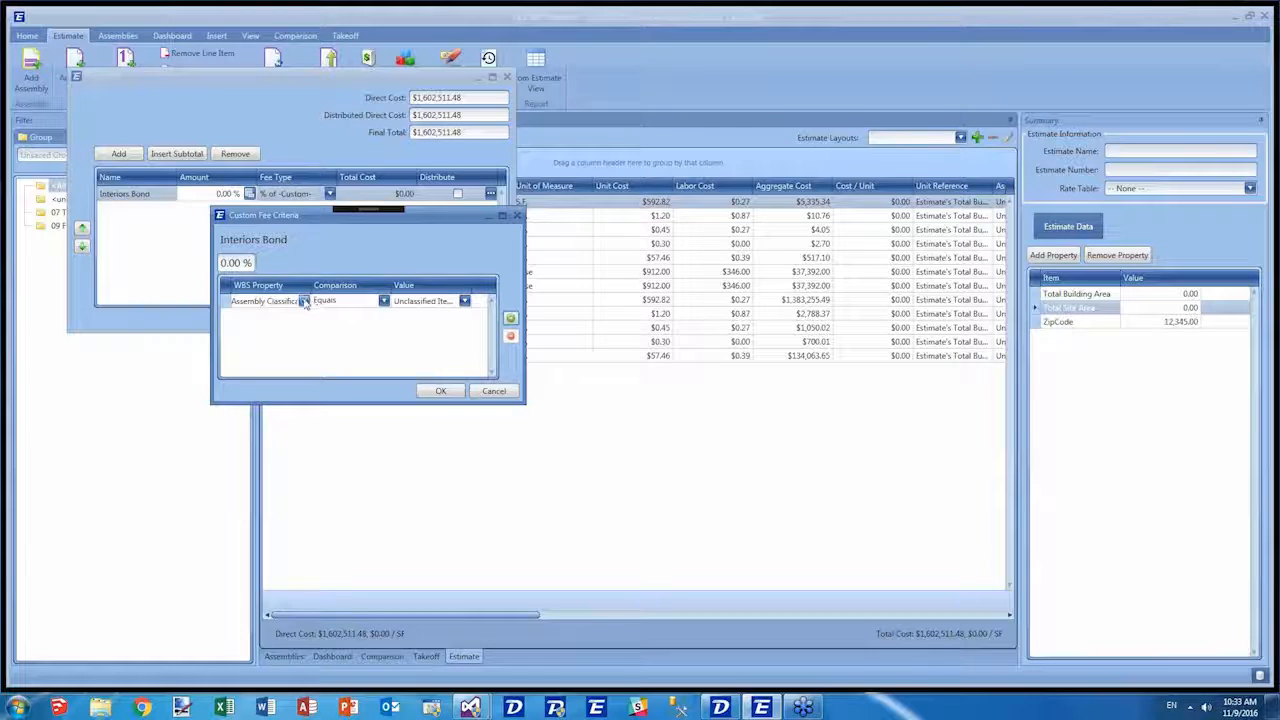
click(305, 301)
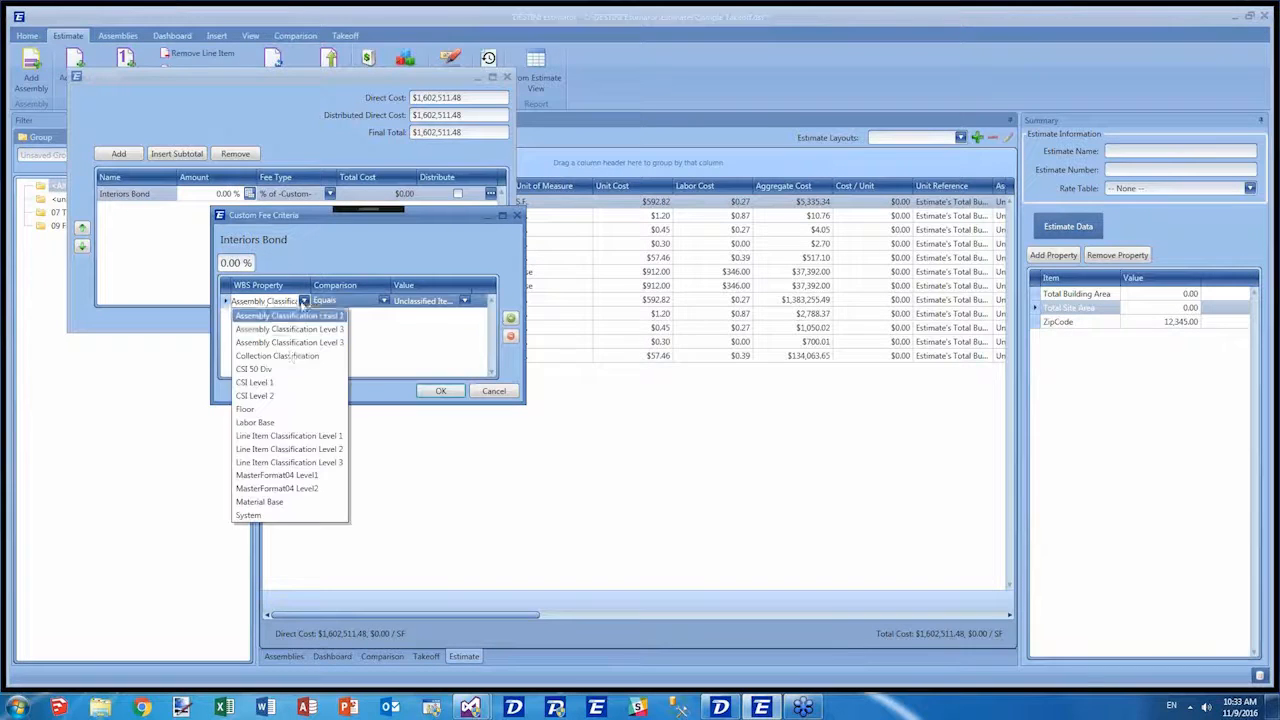
click(292, 382)
click(304, 301)
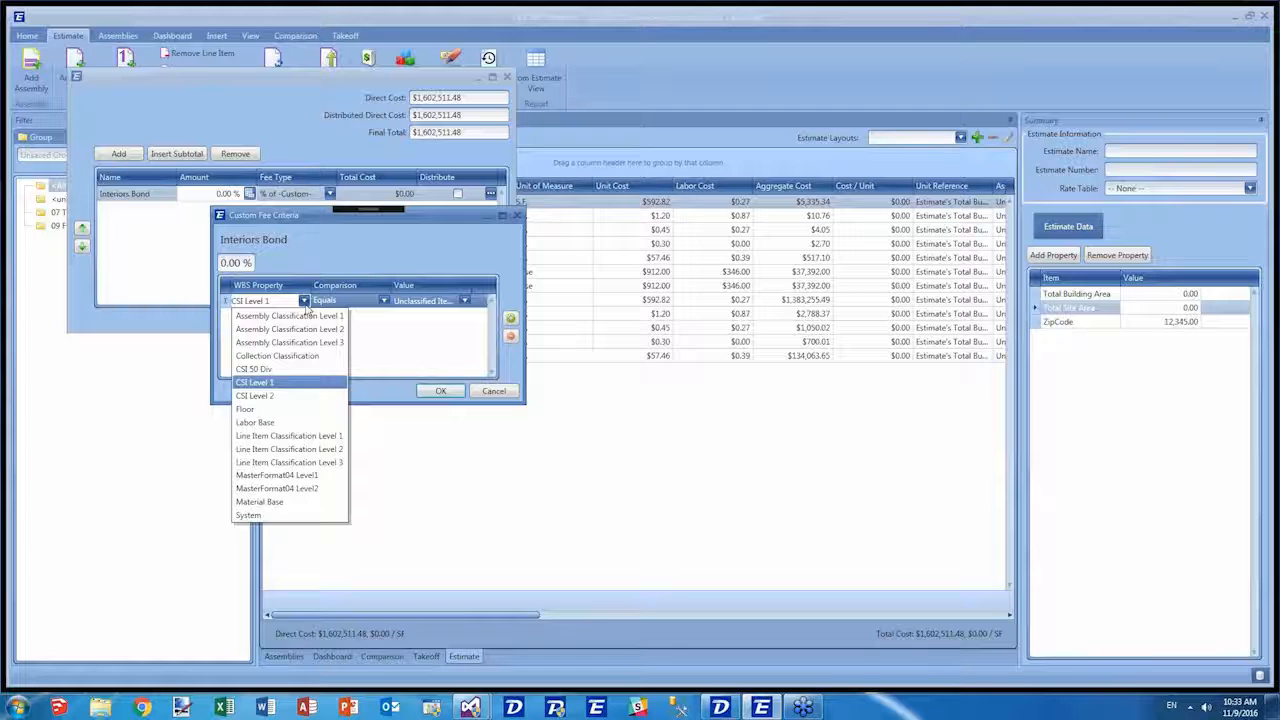
click(305, 303)
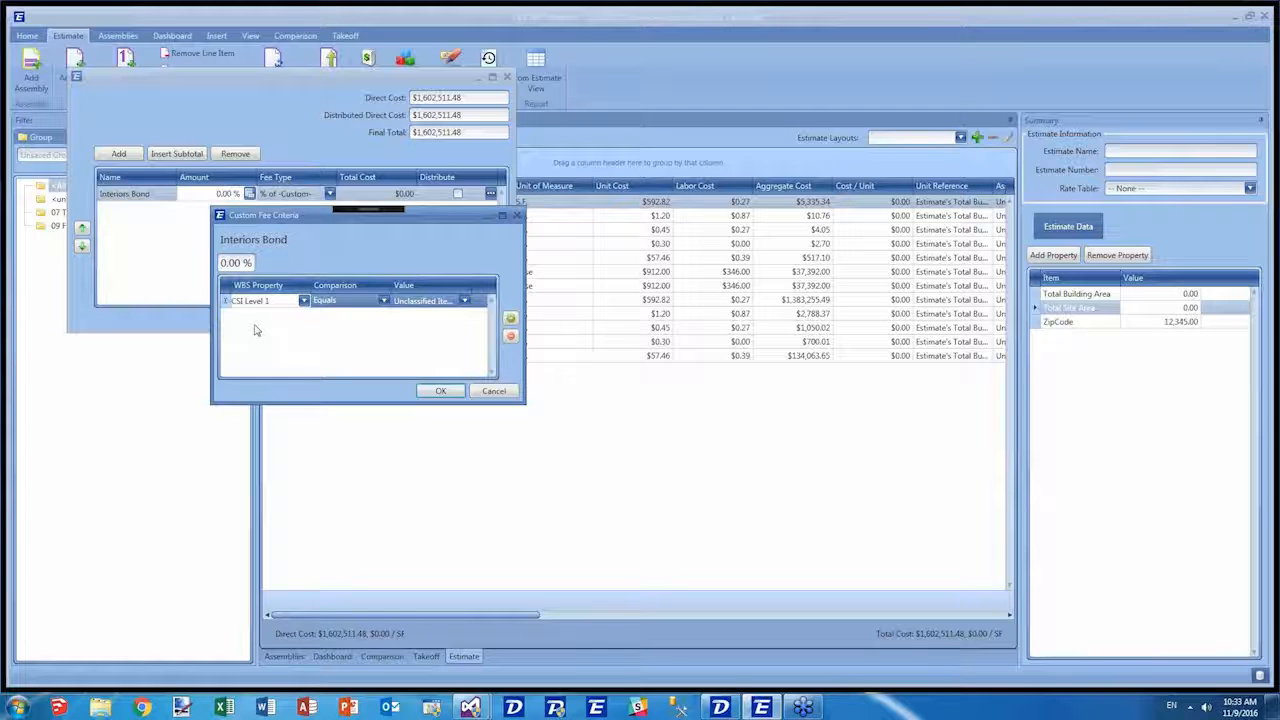
click(440, 390)
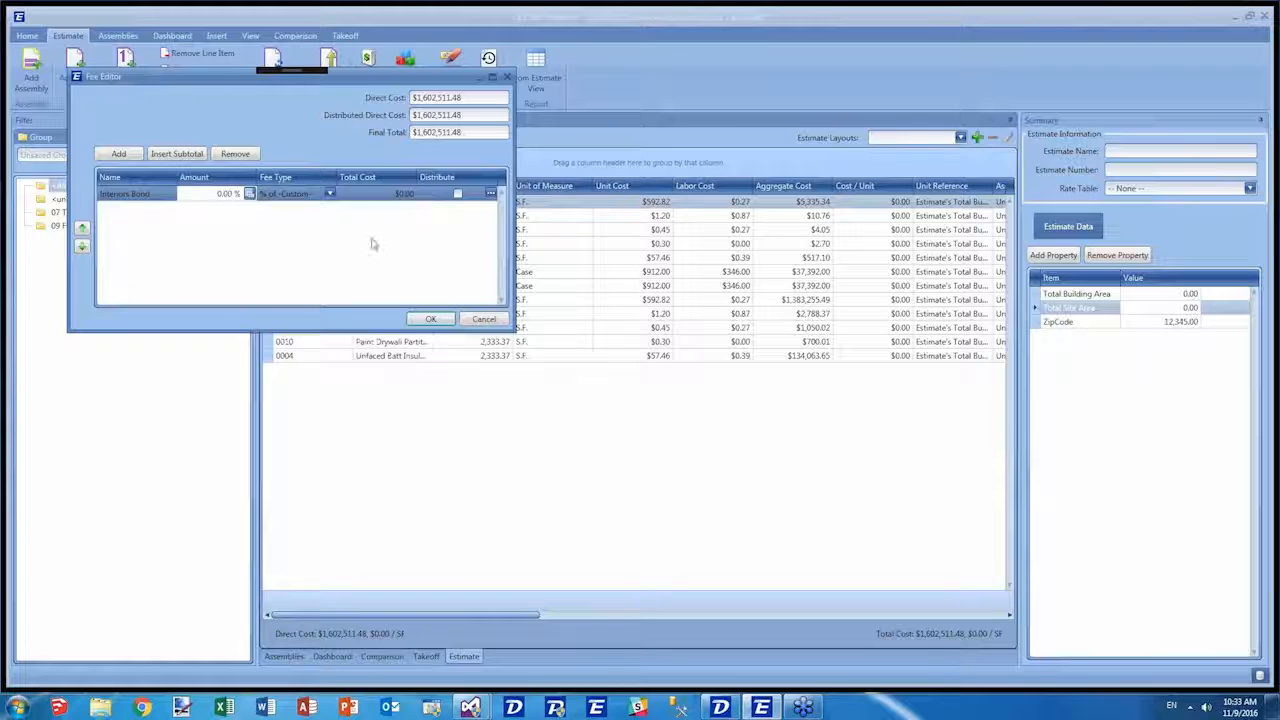
Make the Interiors Bond criterion equal 09 Finishes, set the fee to 1.00 %, and apply it to the estimate.
click(250, 193)
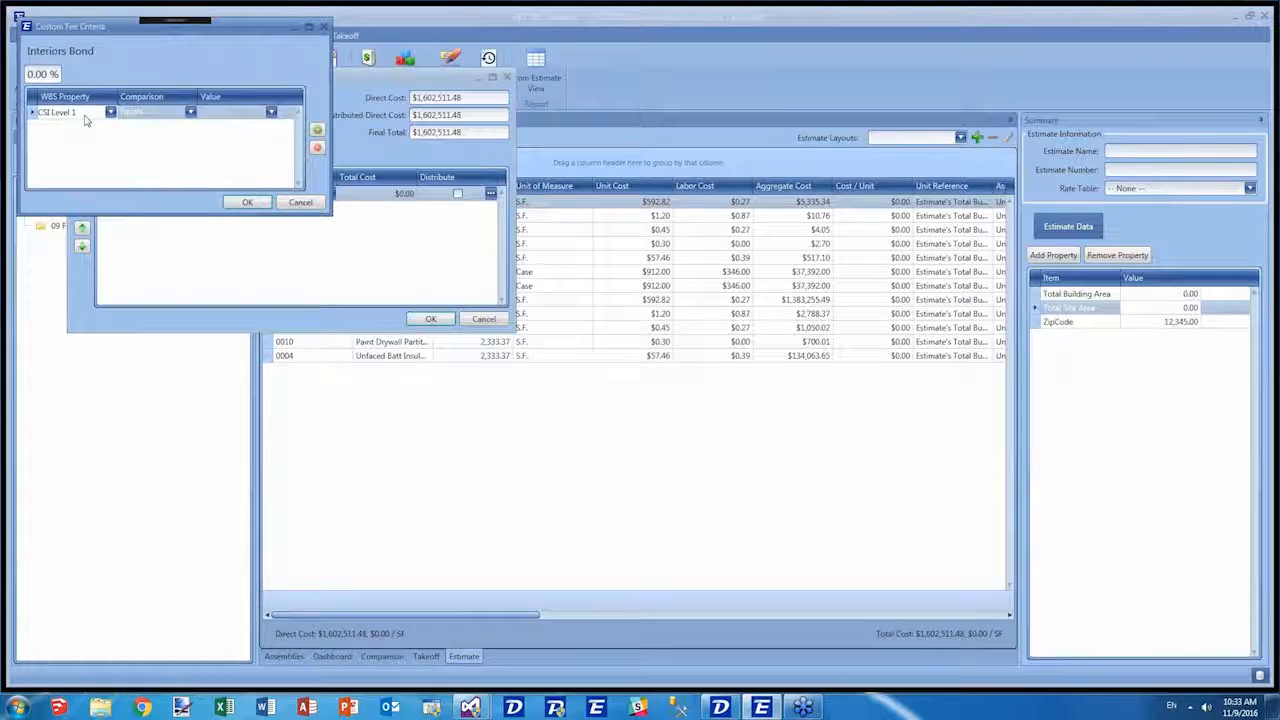
drag(133, 32, 283, 150)
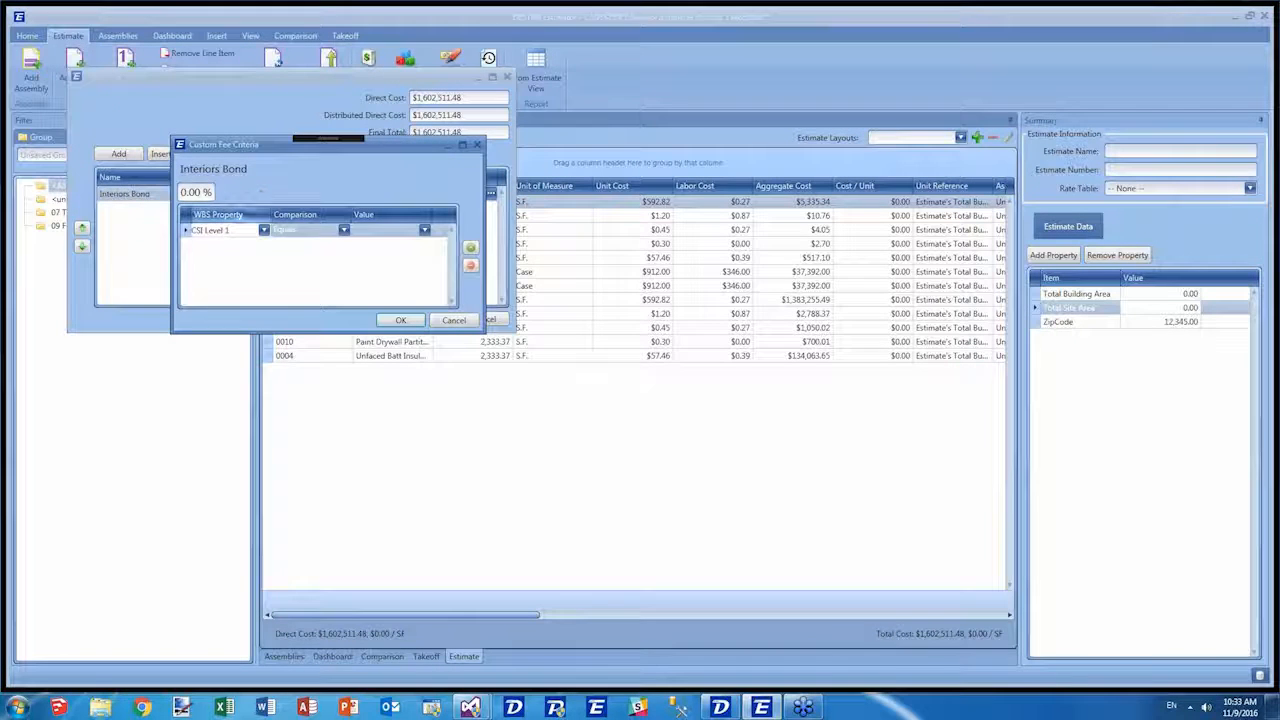
click(424, 231)
click(424, 231)
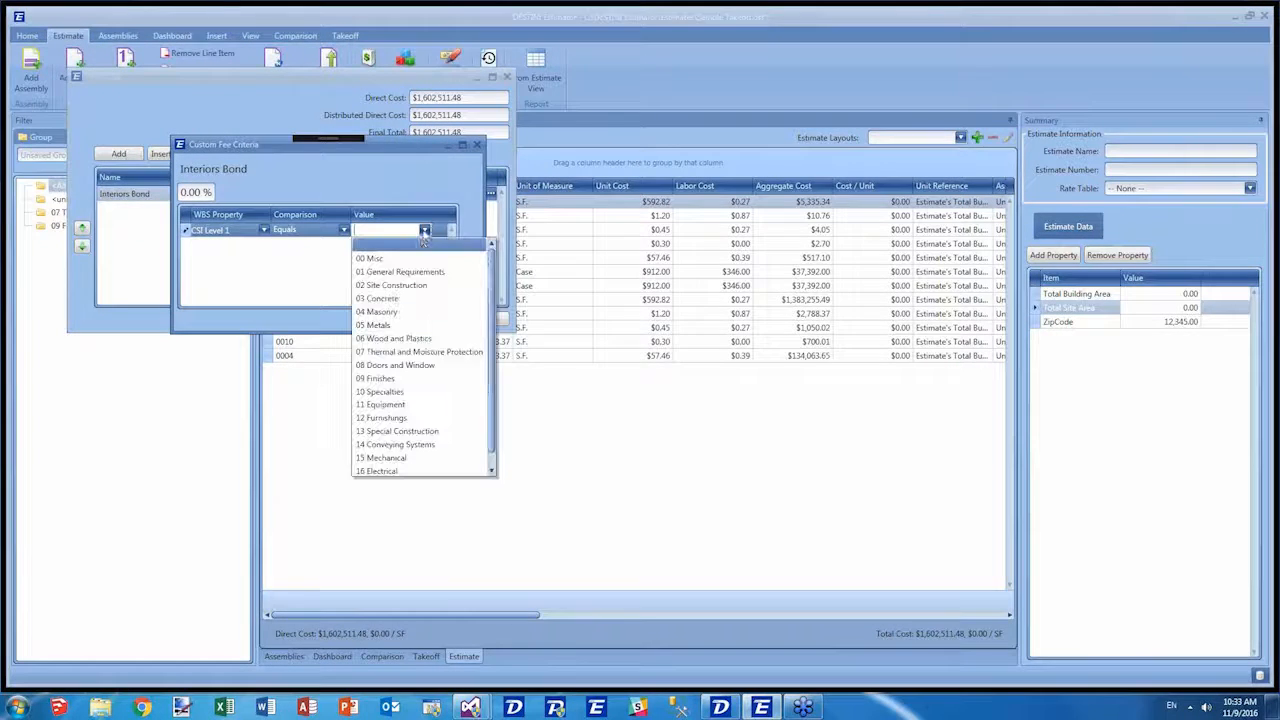
click(392, 377)
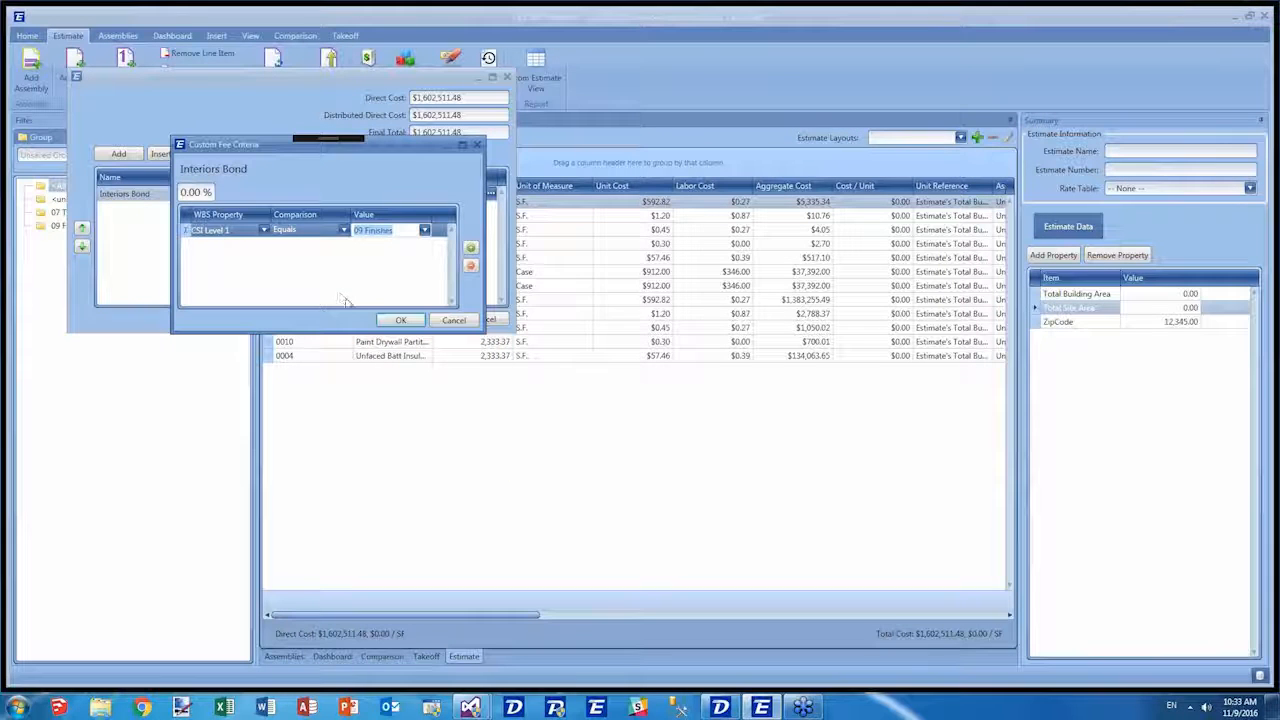
click(189, 192)
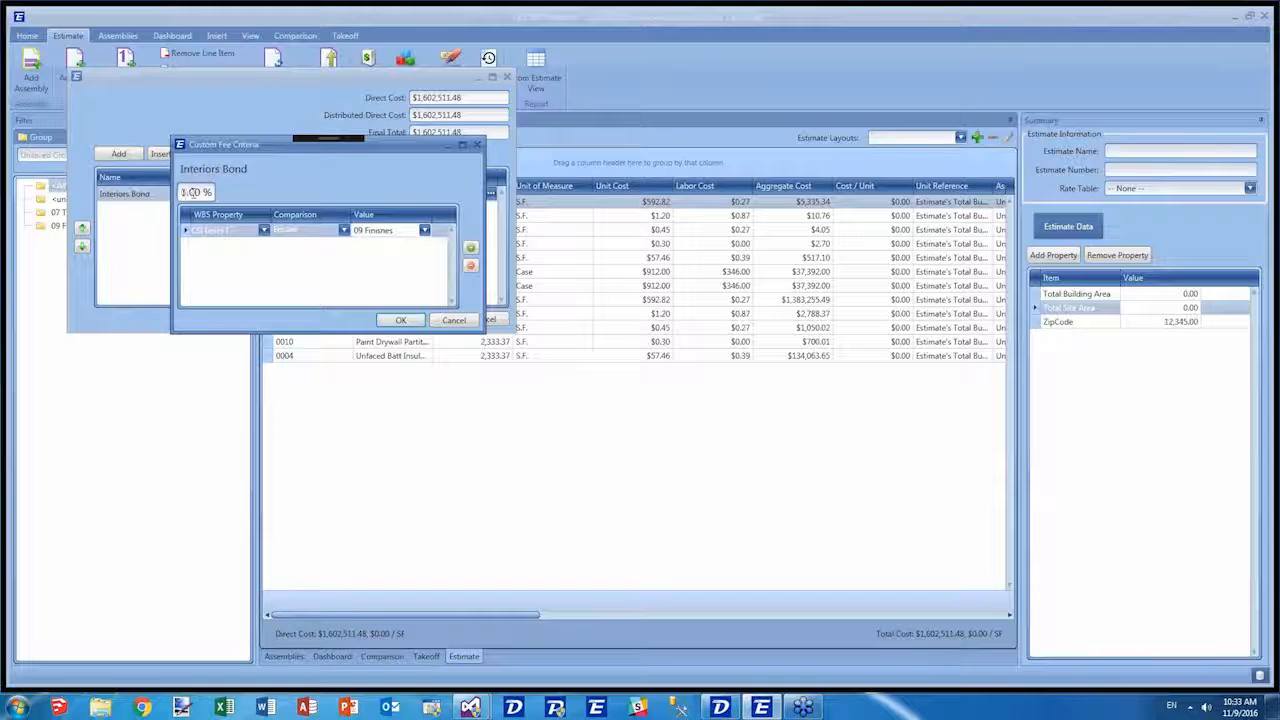
click(397, 320)
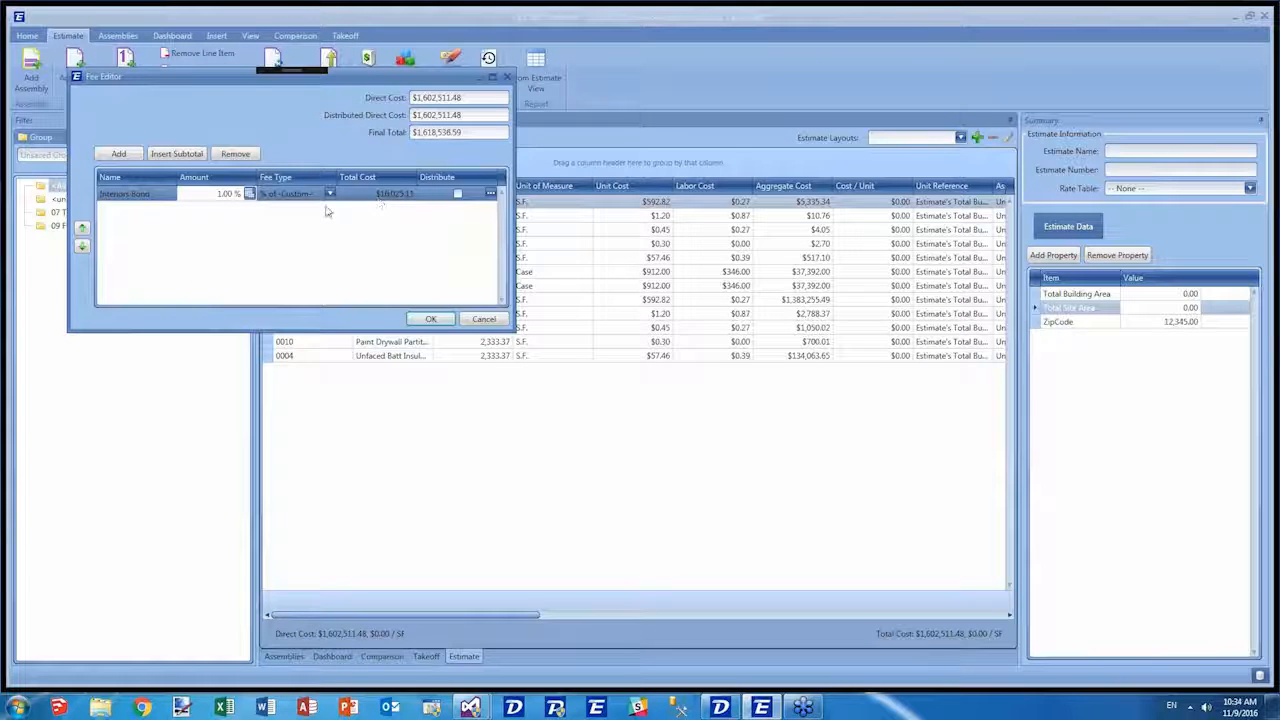
drag(251, 73, 453, 234)
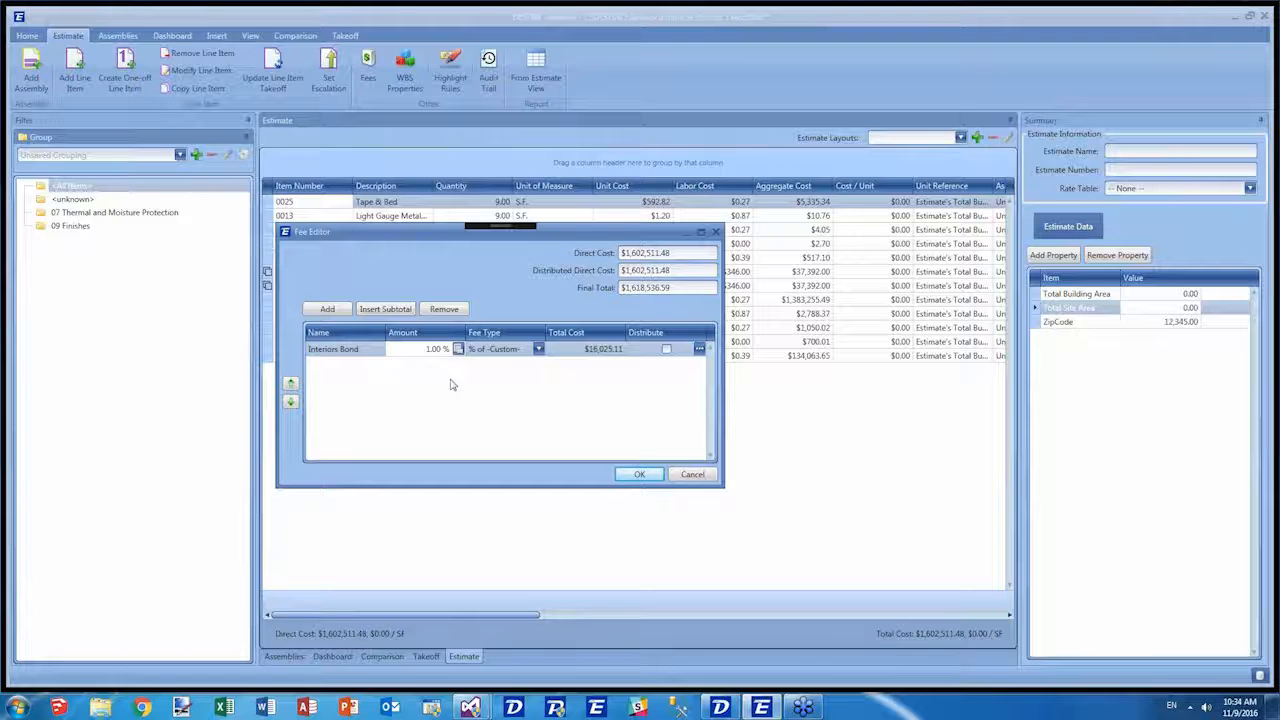
click(640, 474)
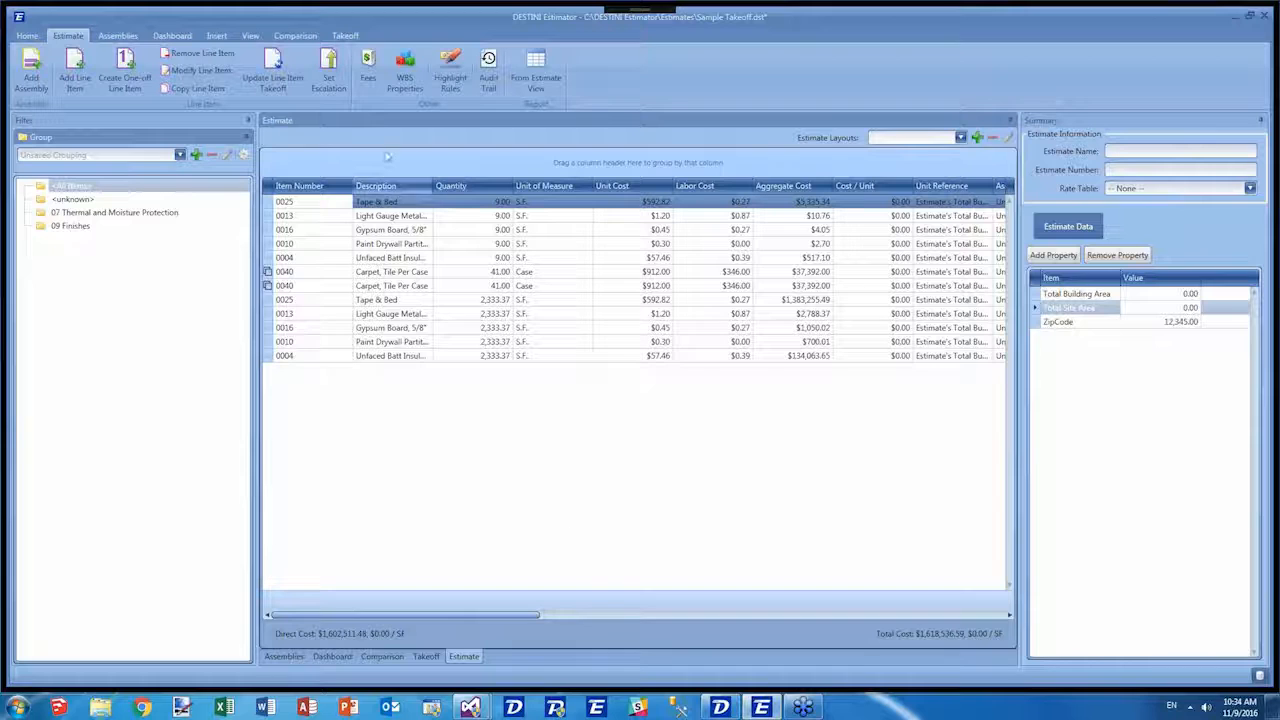
Show the Level 1 floor plan takeoff and select the Patient Hold room's area.
click(345, 36)
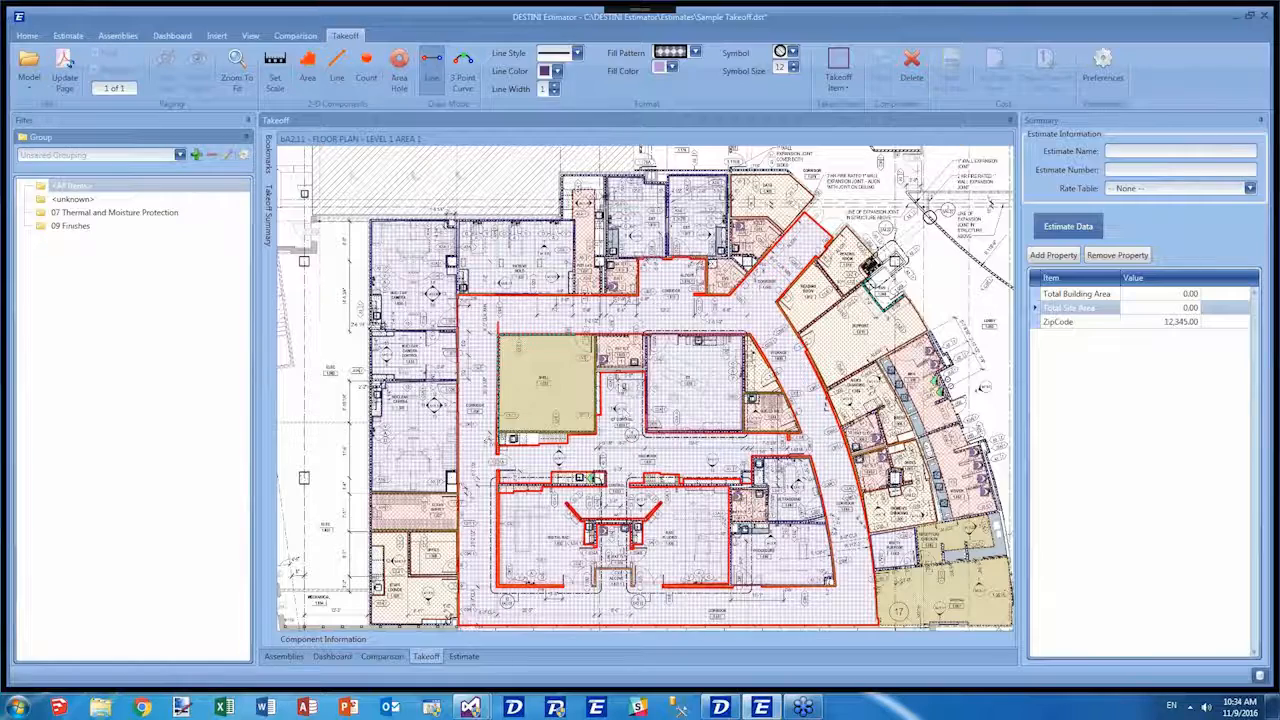
scroll(627, 403, up, 1)
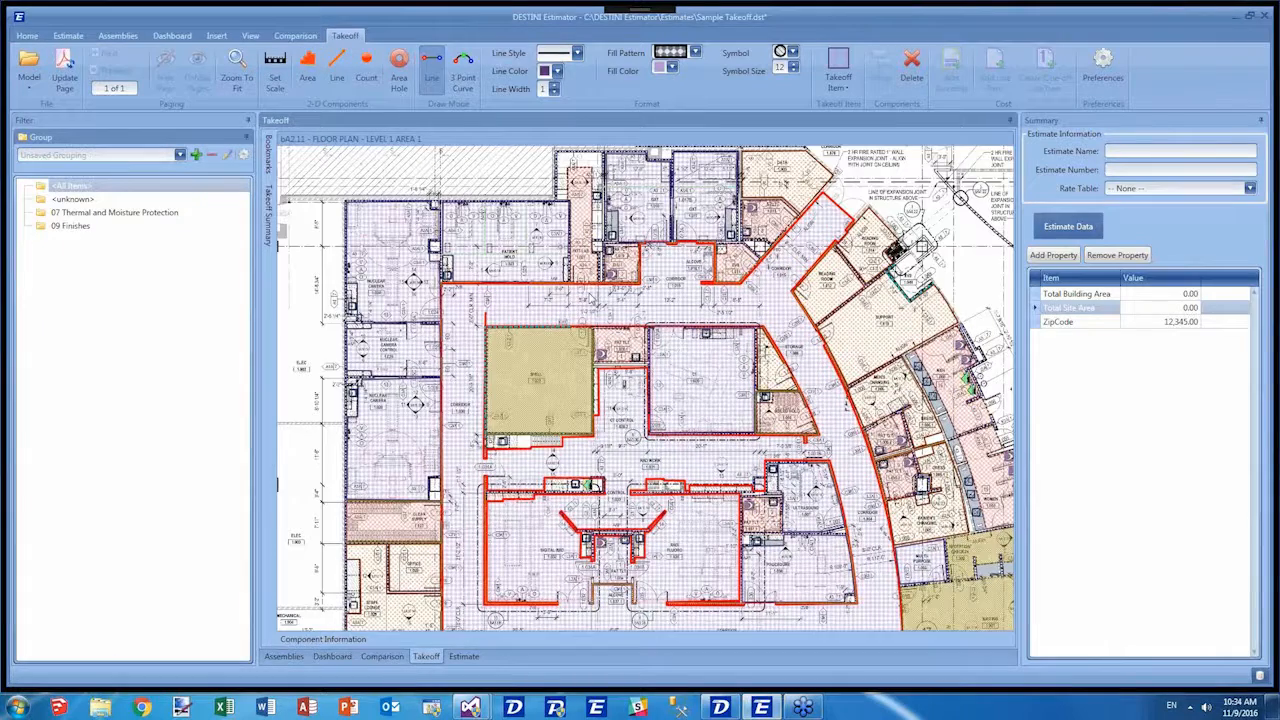
scroll(590, 298, up, 1)
click(482, 257)
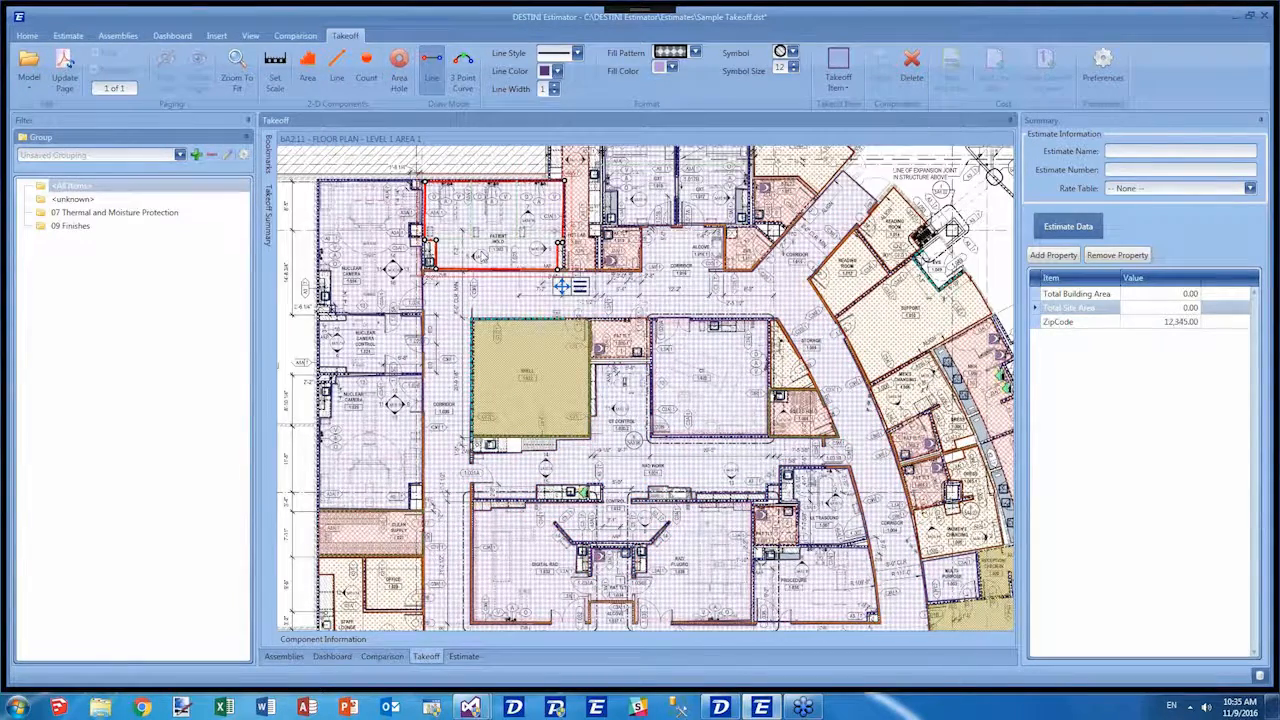
Try to trace an area component along the wall corners of EVS room 1.049, snapping to existing component points.
click(838, 63)
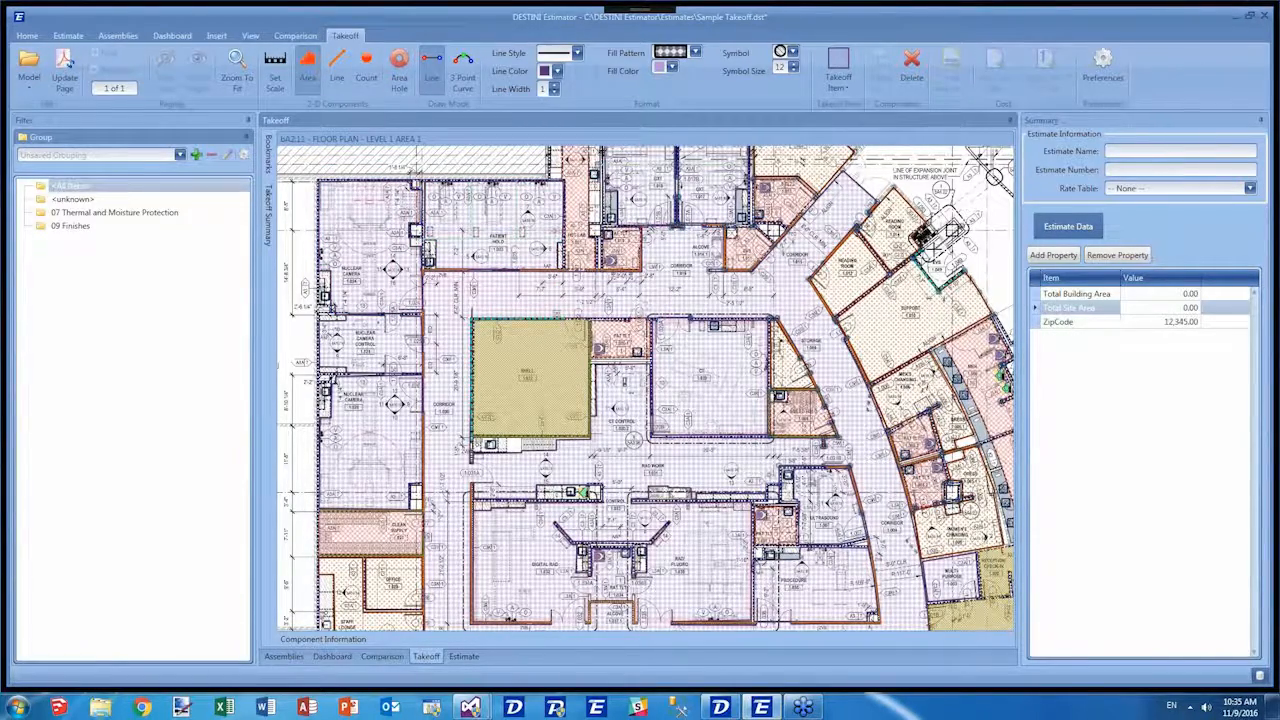
scroll(995, 175, up, 1)
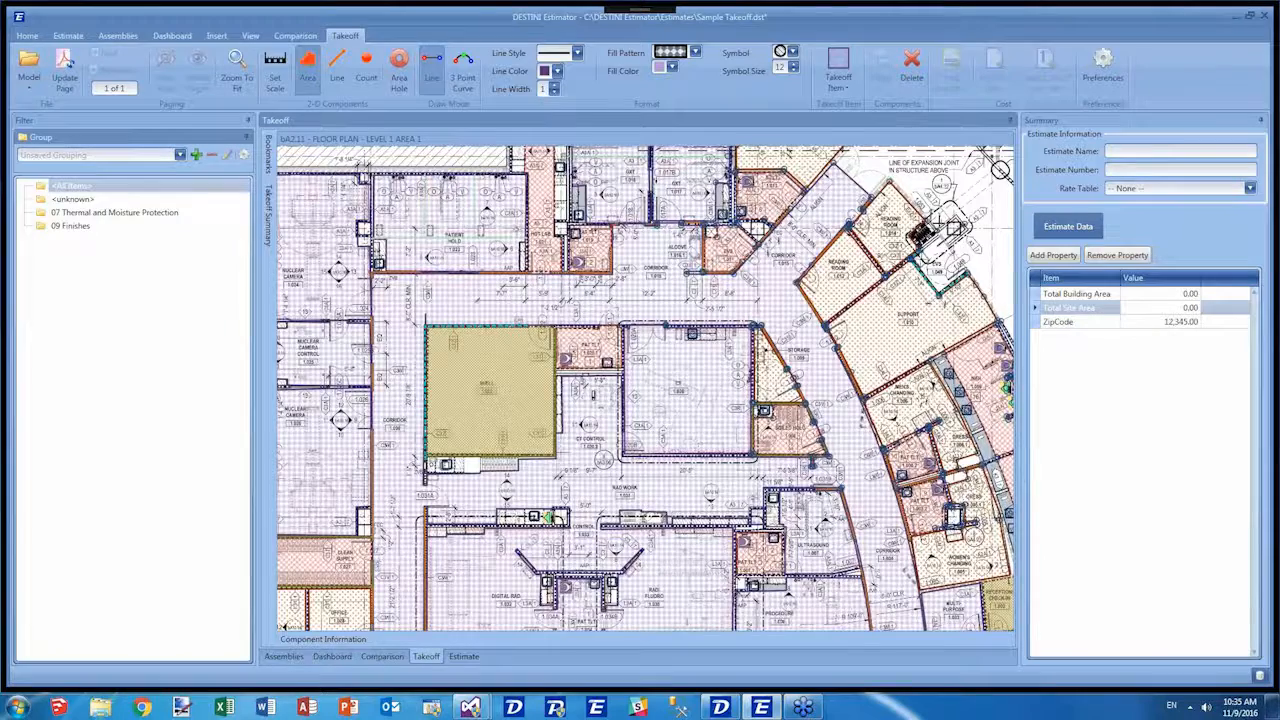
scroll(930, 218, up, 5)
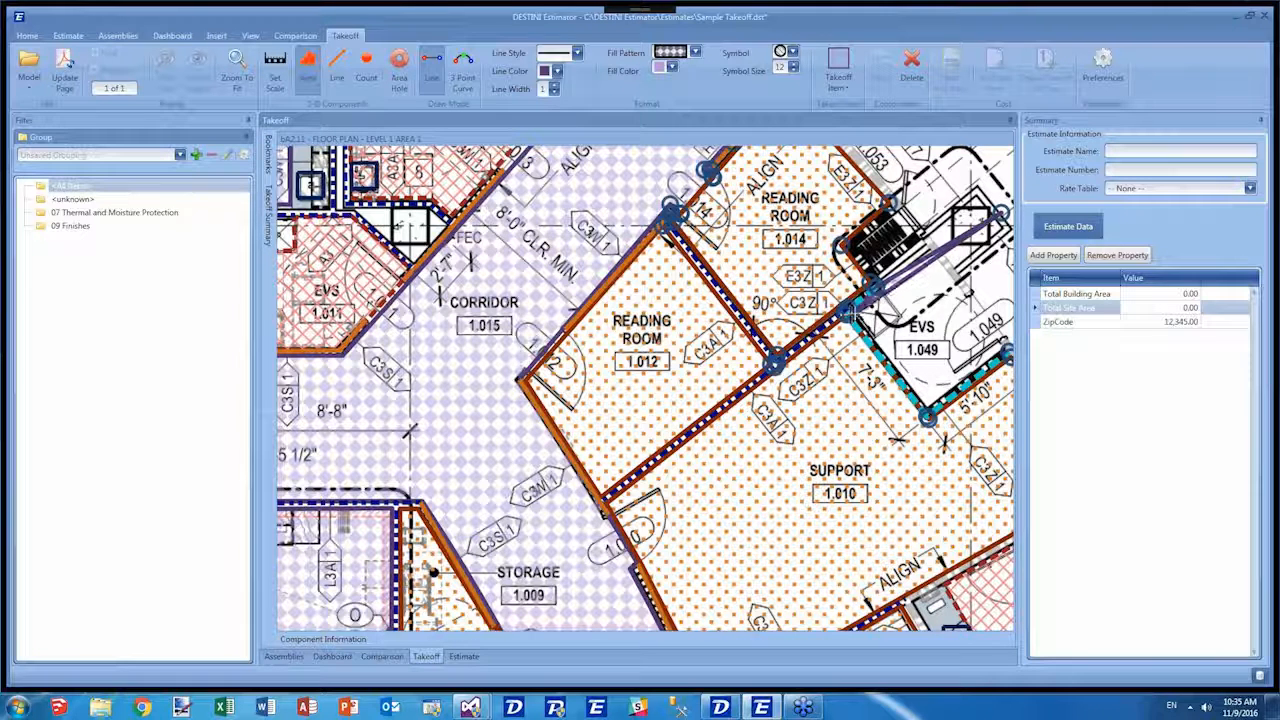
click(850, 313)
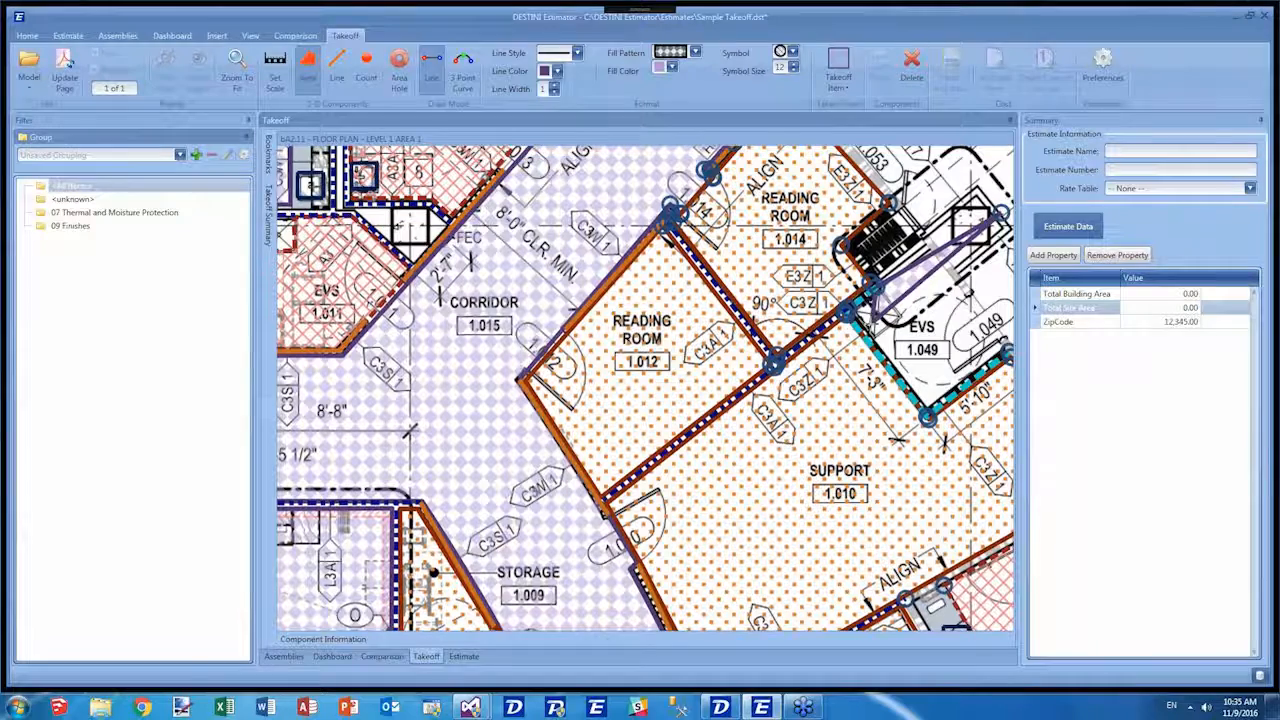
scroll(875, 300, up, 3)
scroll(820, 347, up, 5)
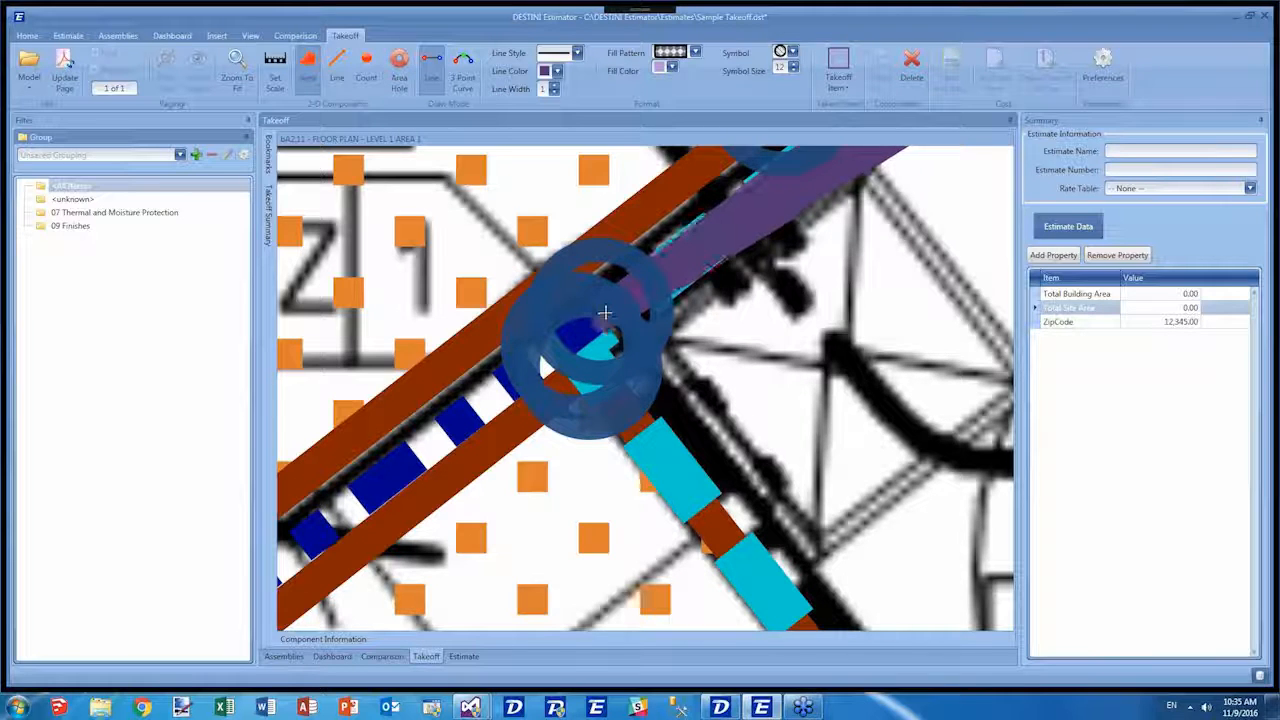
scroll(672, 376, down, 1)
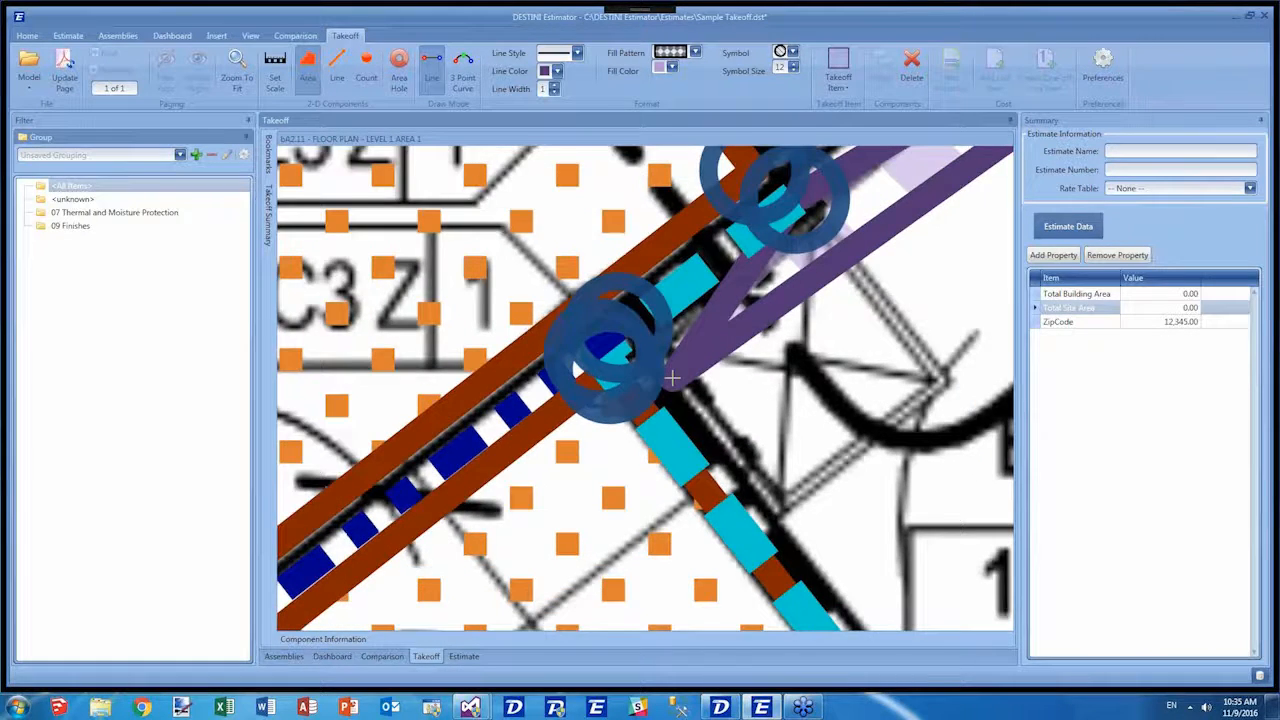
scroll(672, 376, down, 1)
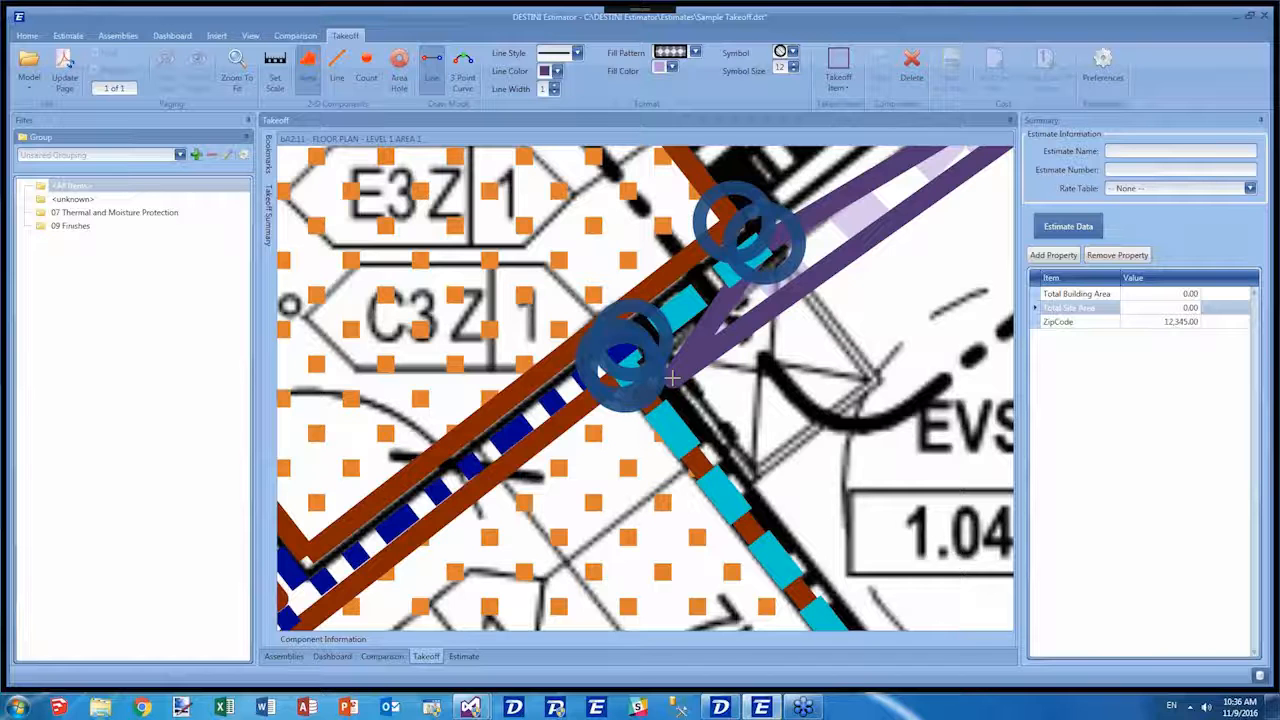
key(Escape)
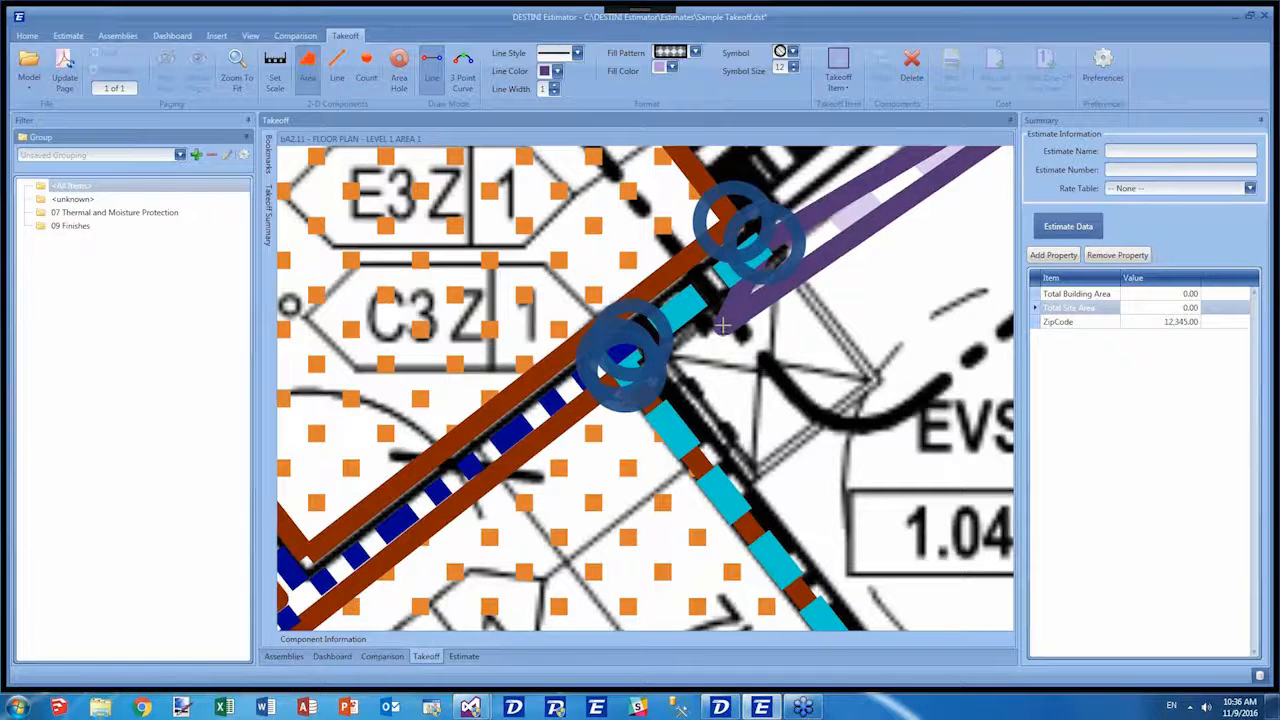
key(Escape)
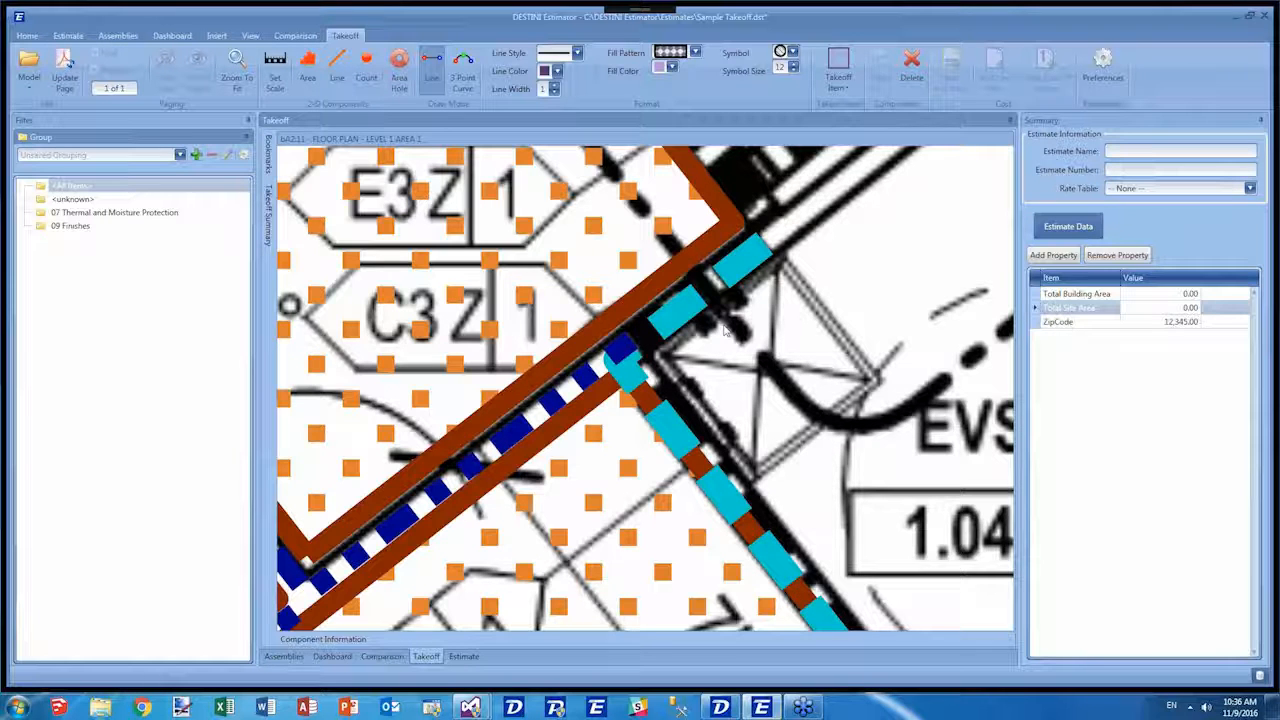
Save the current takeoff item grouping under the name "System by component".
click(840, 82)
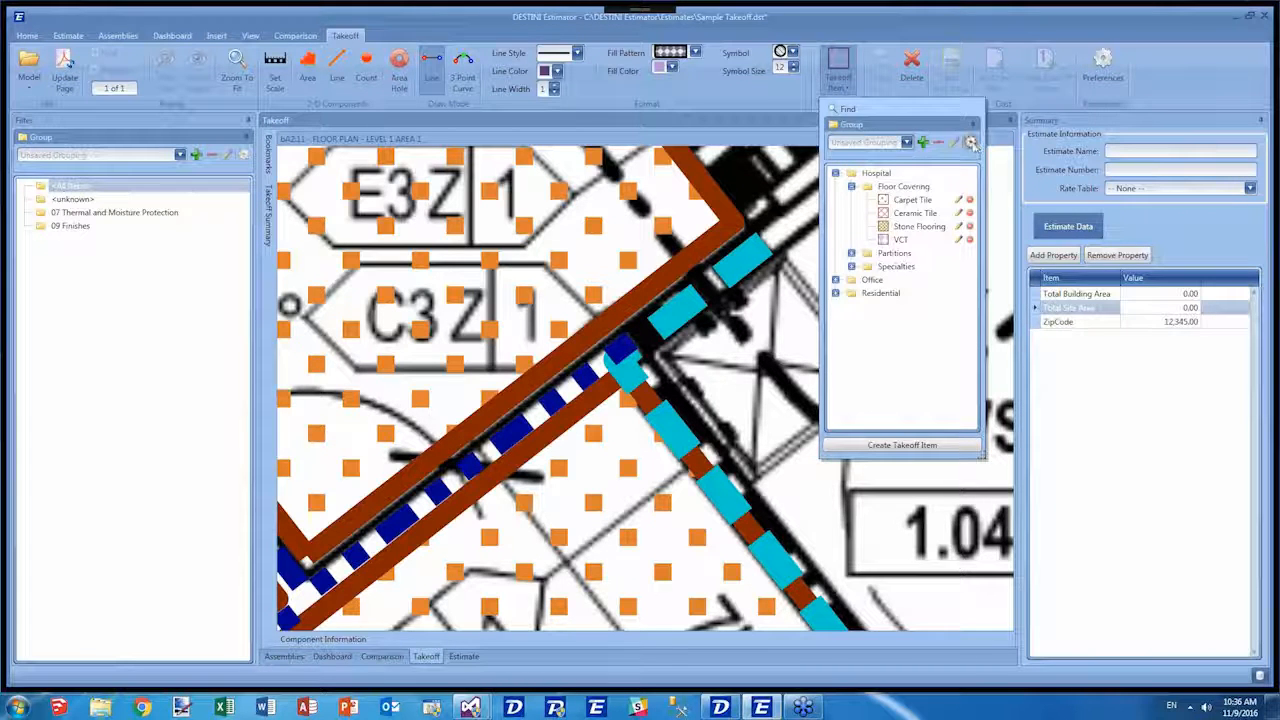
click(826, 333)
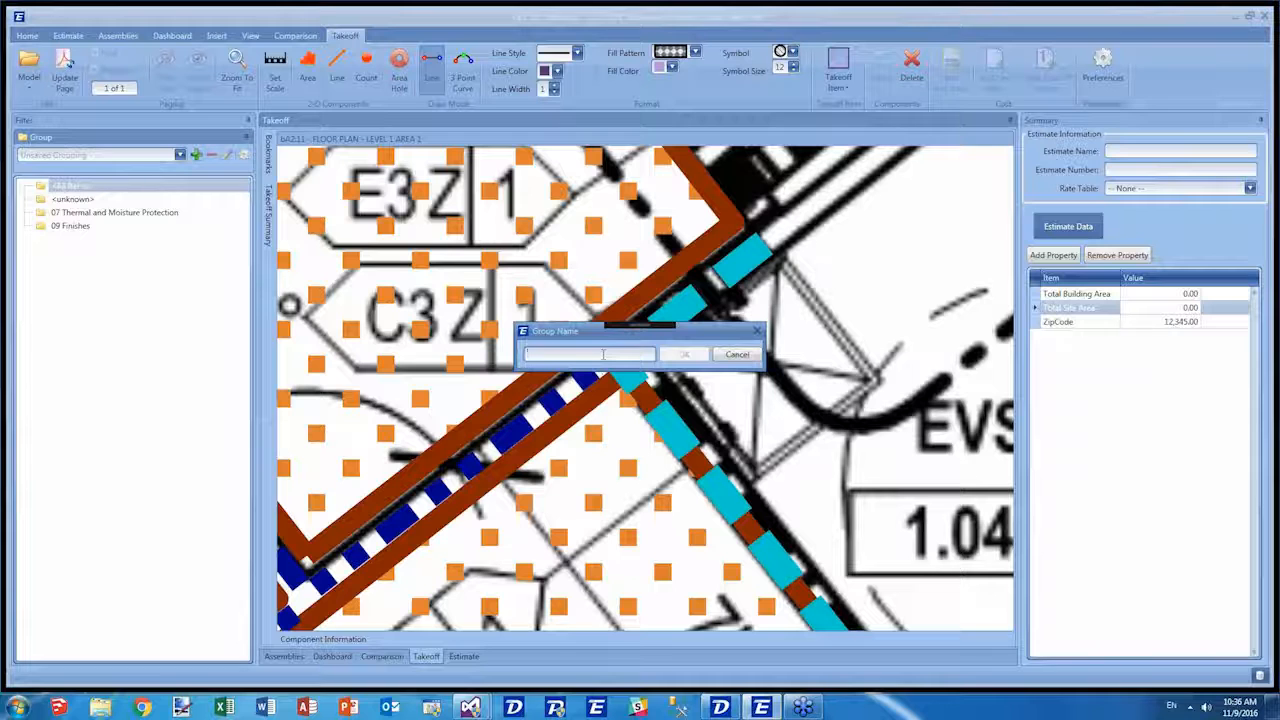
text(System)
key(BackSpace)
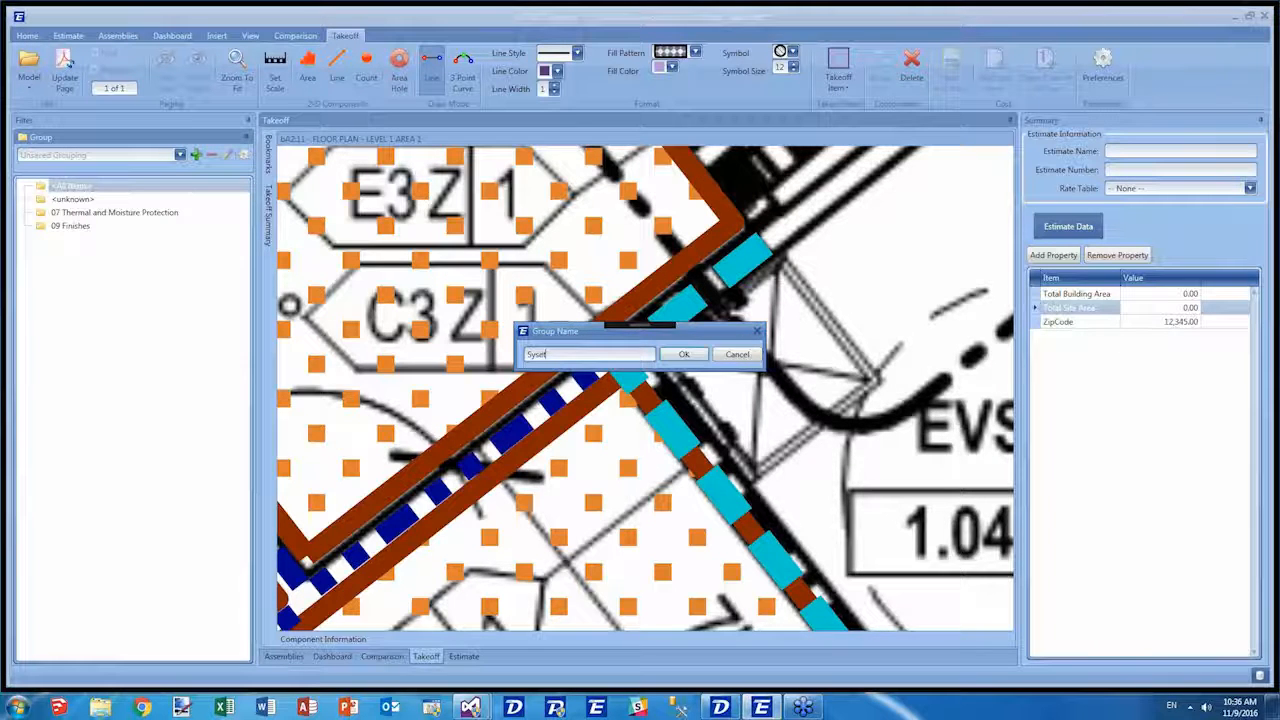
key(BackSpace)
text(teem by componen)
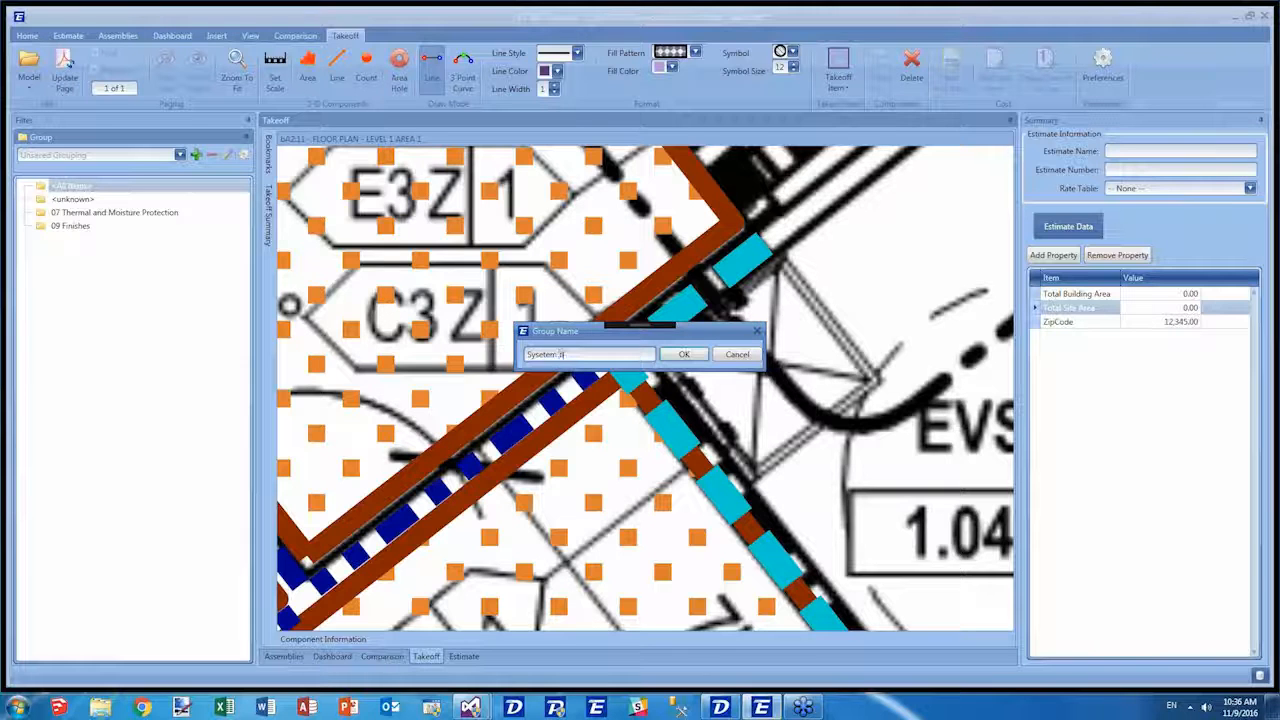
text(t)
click(545, 354)
key(BackSpace)
click(684, 354)
Check the saved groupings in the takeoff item list with System by component selected.
click(849, 88)
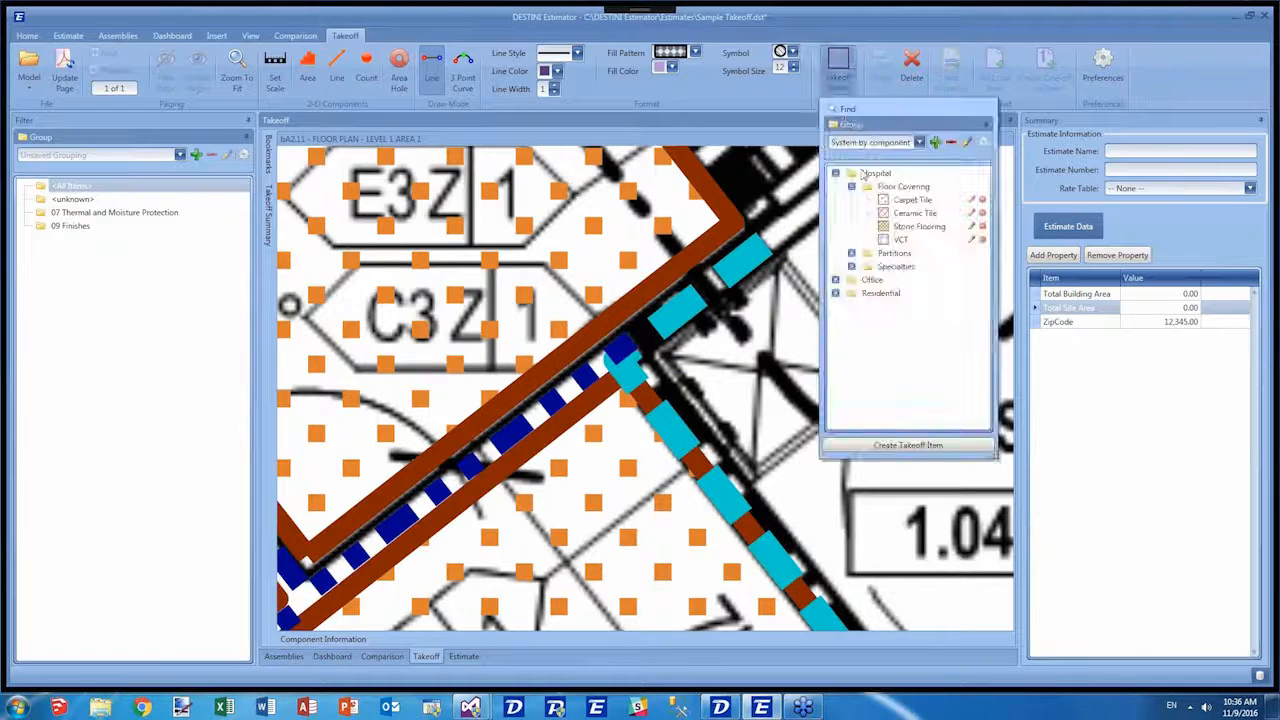
click(919, 143)
click(897, 160)
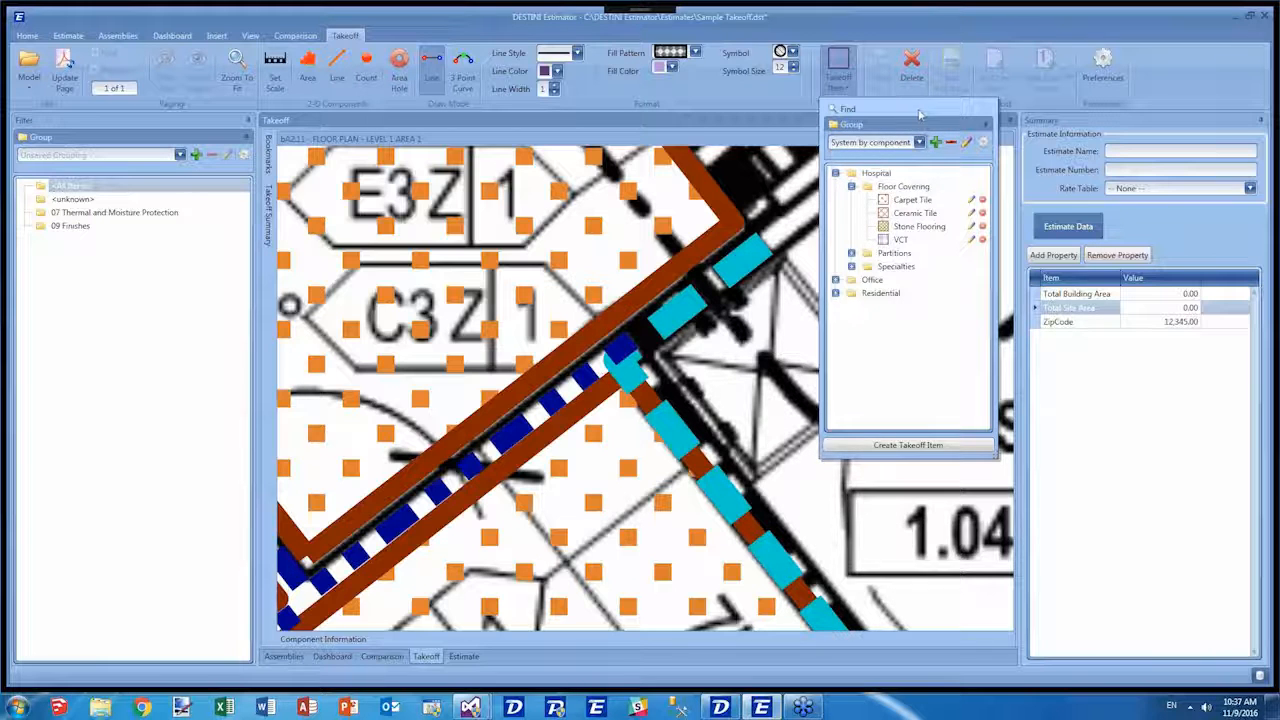
click(779, 116)
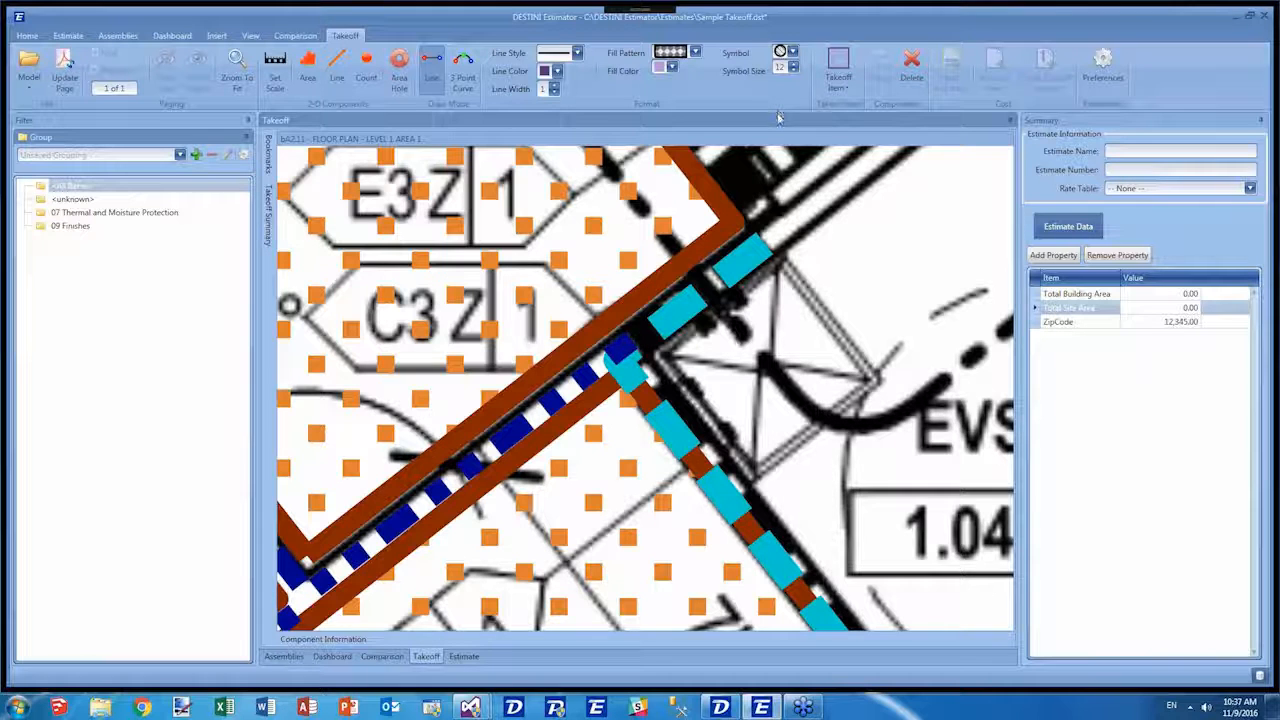
Copy a wall component beside EVS room 1.049 on the Level 1 floor plan.
click(724, 258)
scroll(723, 250, down, 1)
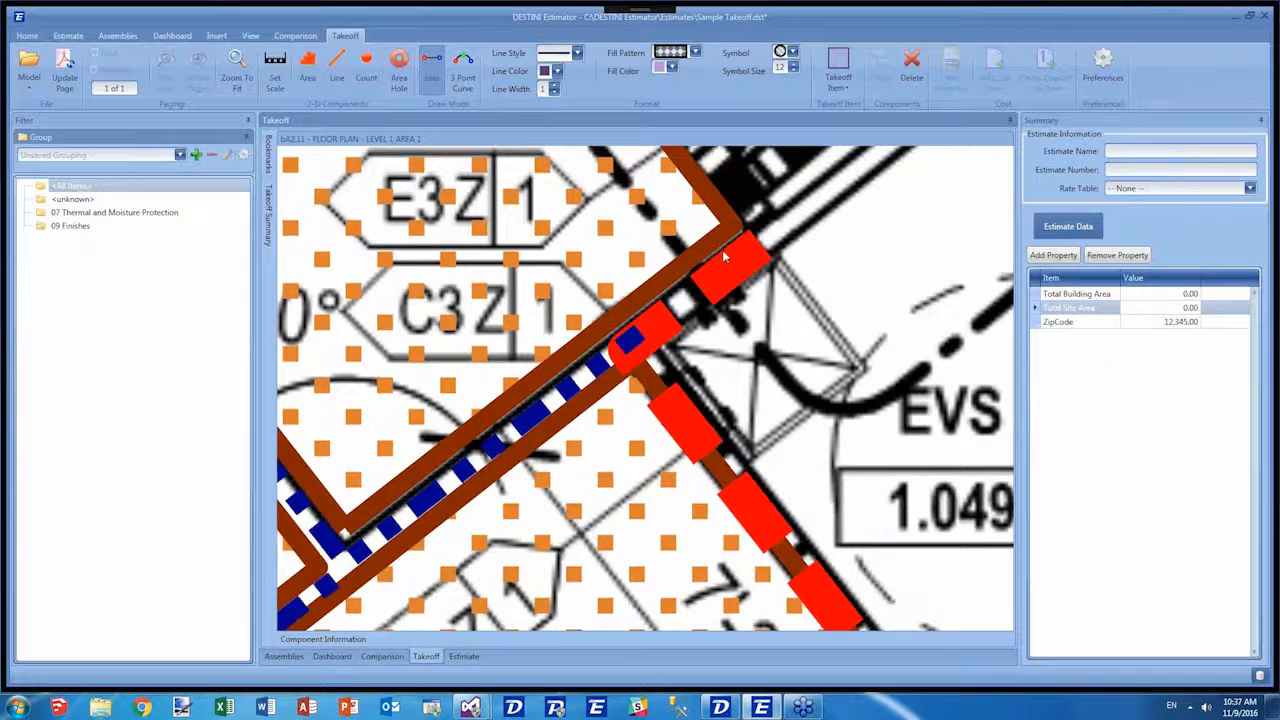
scroll(722, 250, down, 2)
right_click(642, 333)
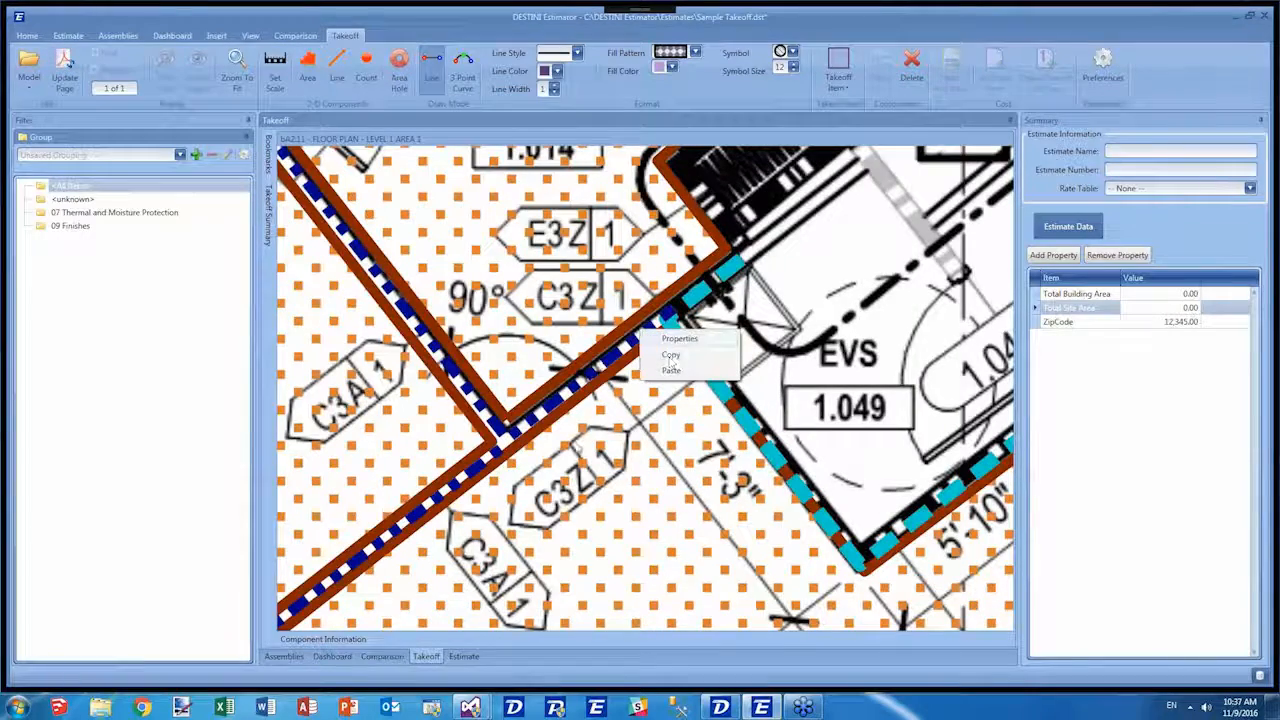
click(671, 356)
right_click(596, 436)
scroll(595, 432, down, 3)
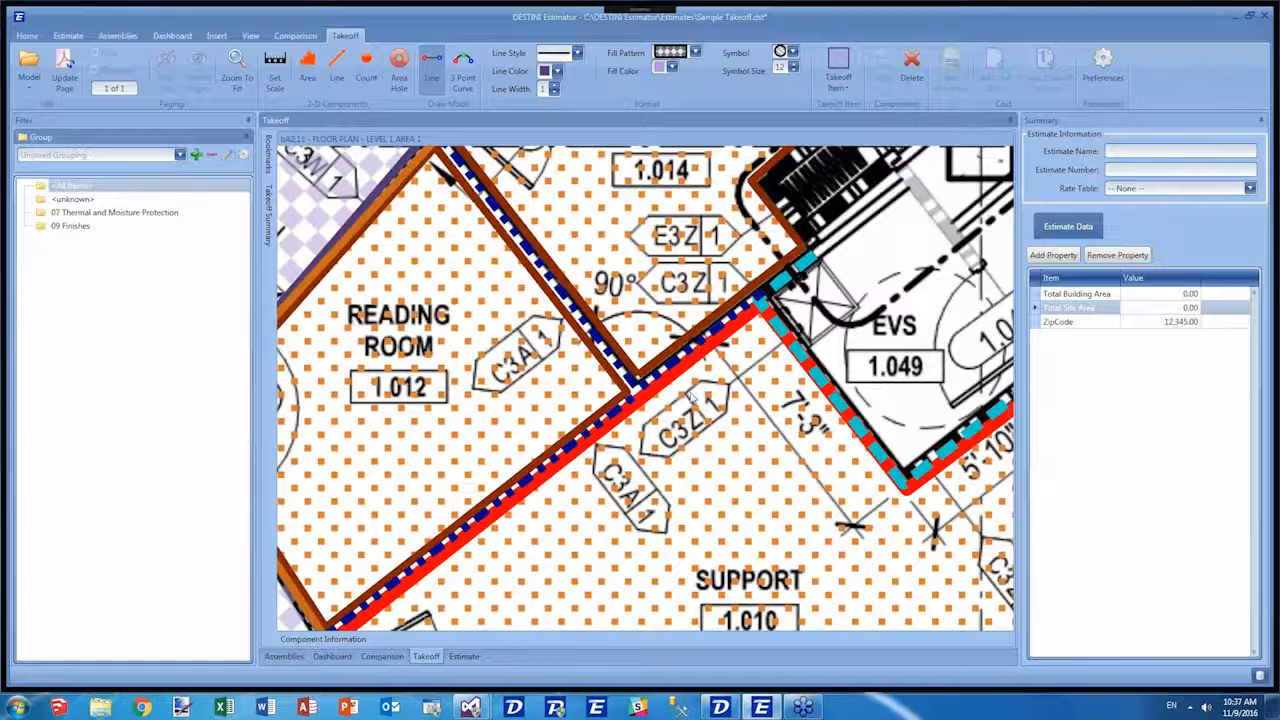
scroll(689, 396, down, 2)
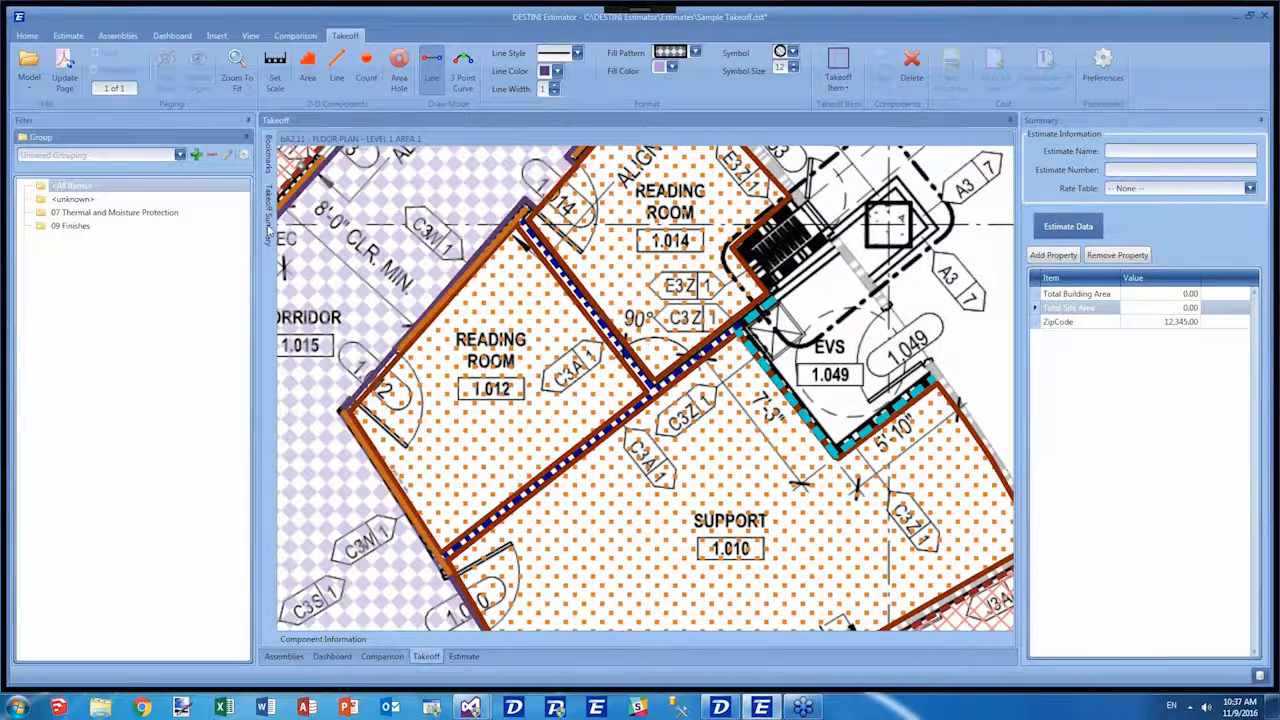
Review the Takeoff Summary quantities and switch off summarizing visible components only.
mouse_move(270, 226)
drag(418, 221, 590, 214)
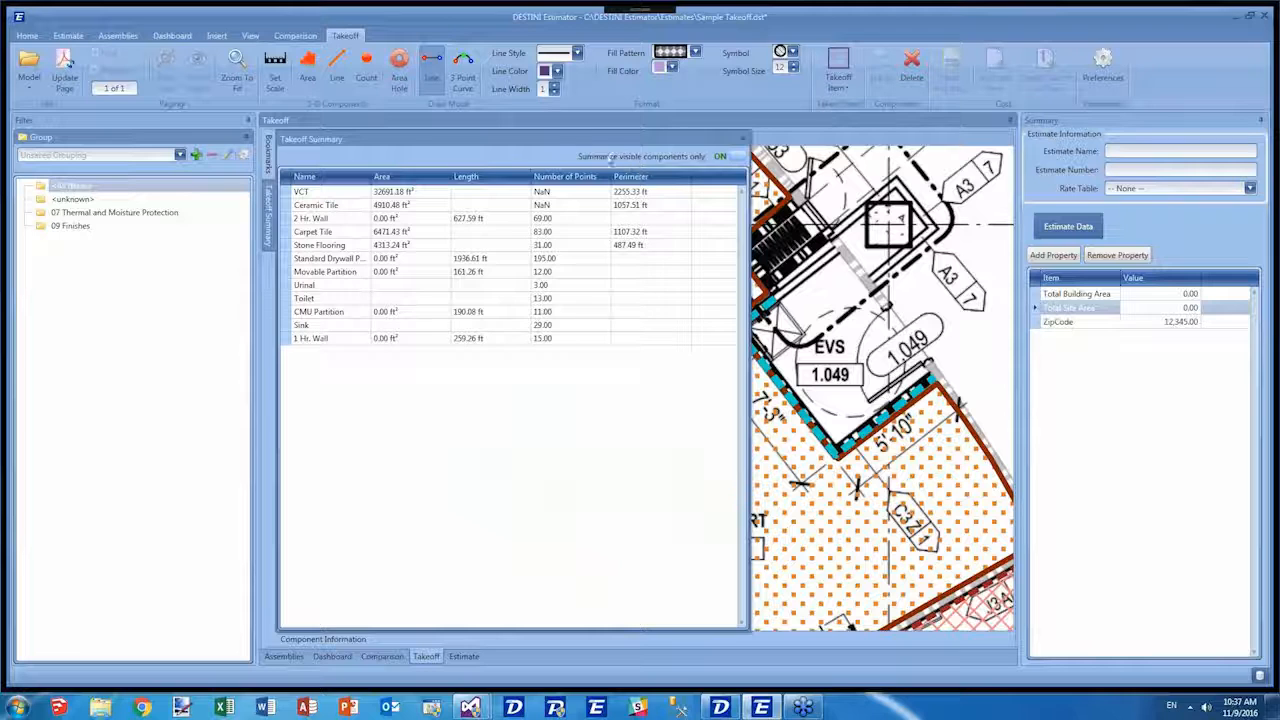
click(733, 158)
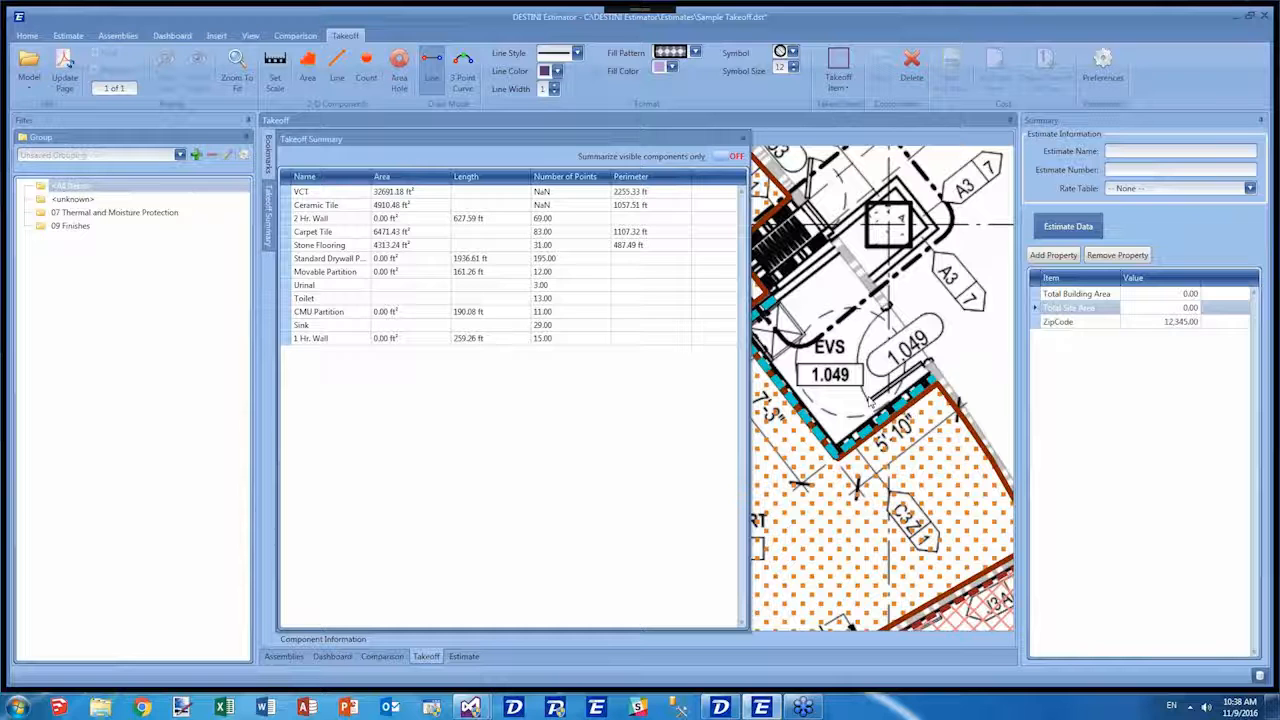
click(843, 203)
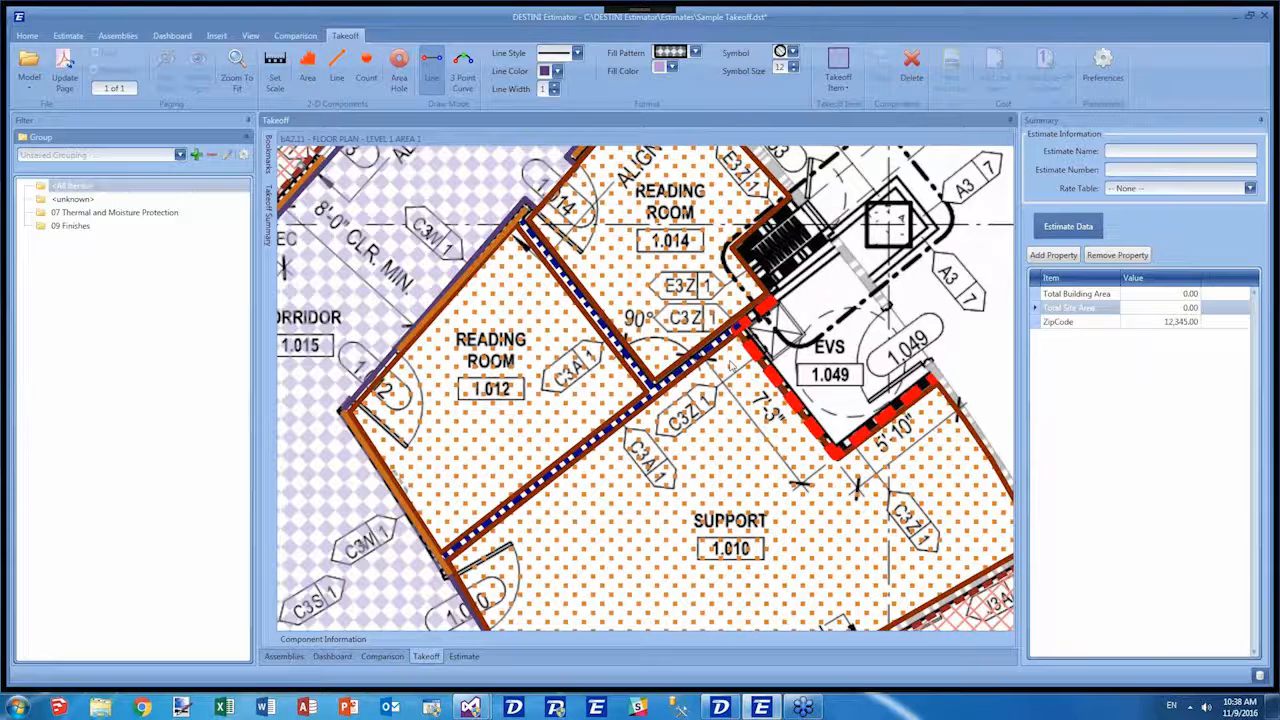
Examine the takeoff components across the whole Level 1 Area 1 floor plan.
scroll(695, 408, down, 1)
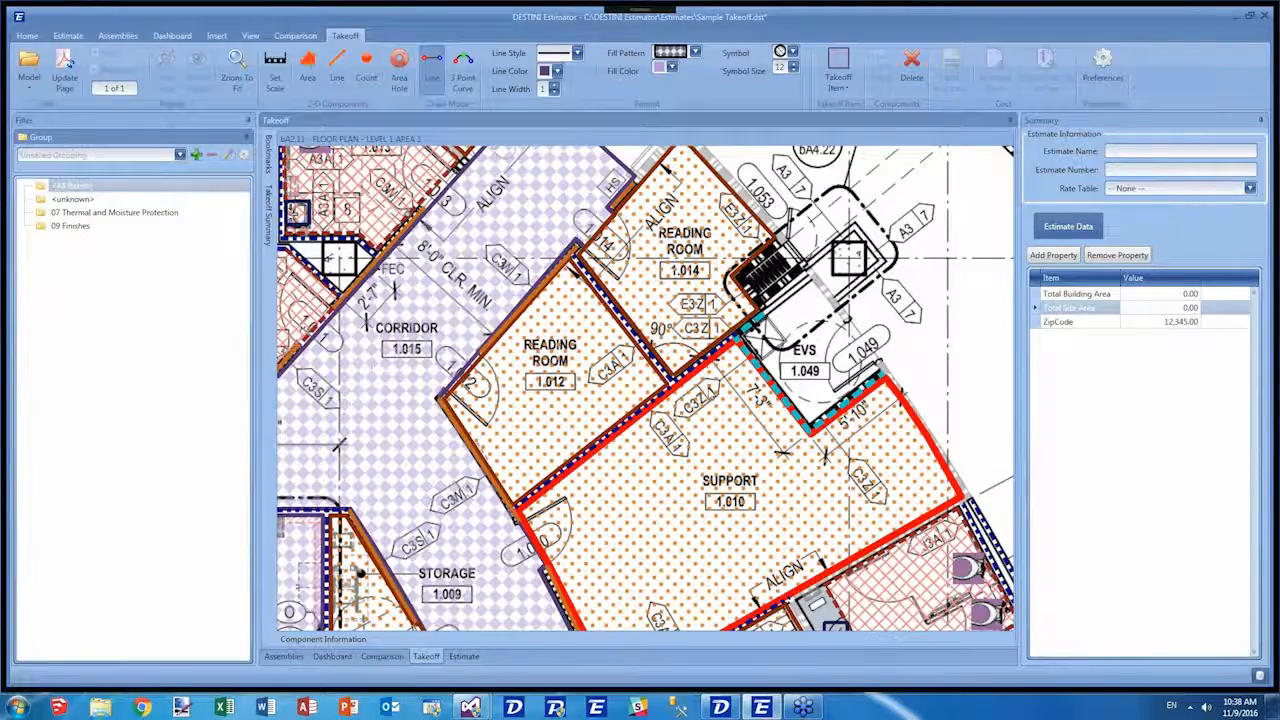
scroll(695, 408, down, 1)
scroll(631, 448, down, 3)
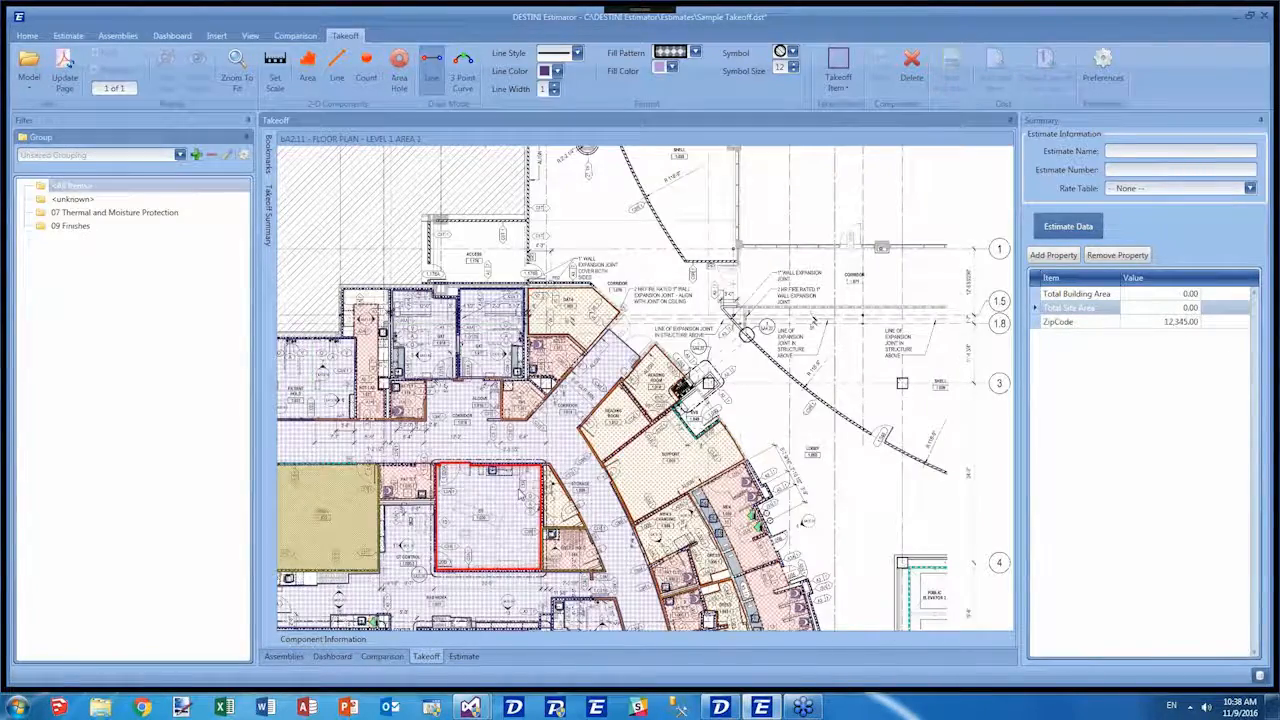
drag(494, 528, 680, 365)
scroll(680, 365, down, 1)
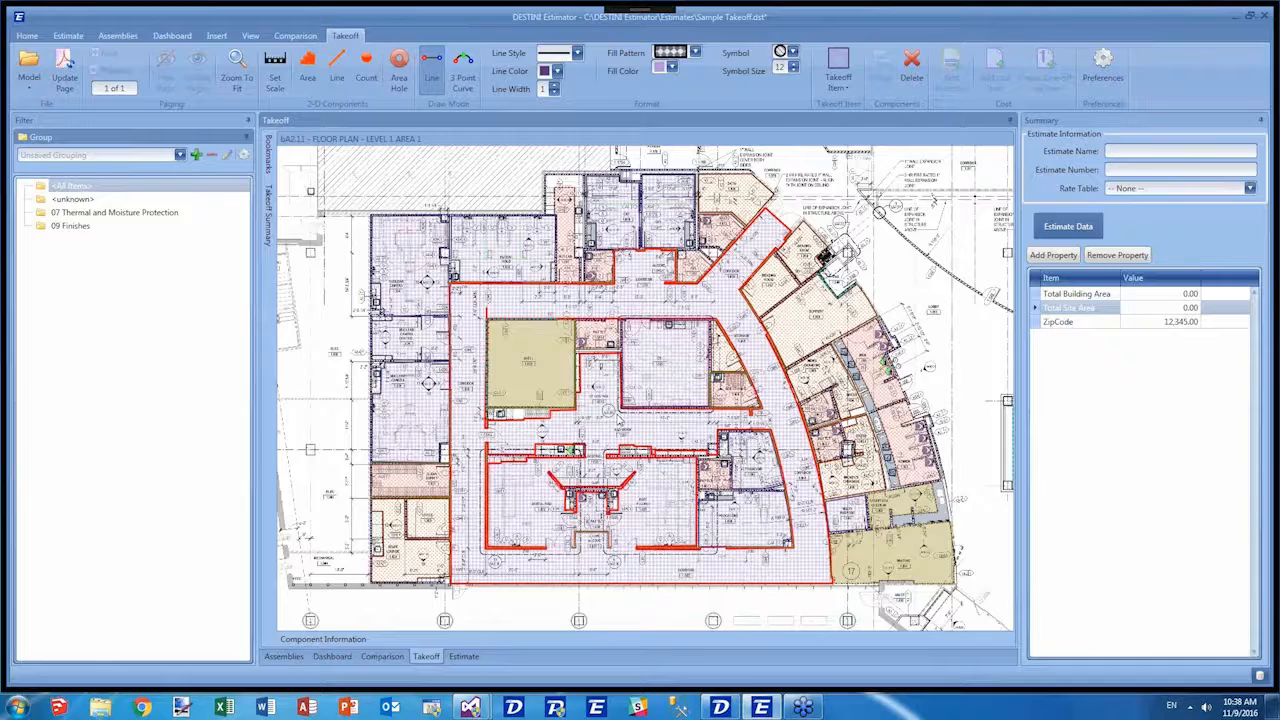
scroll(677, 314, down, 1)
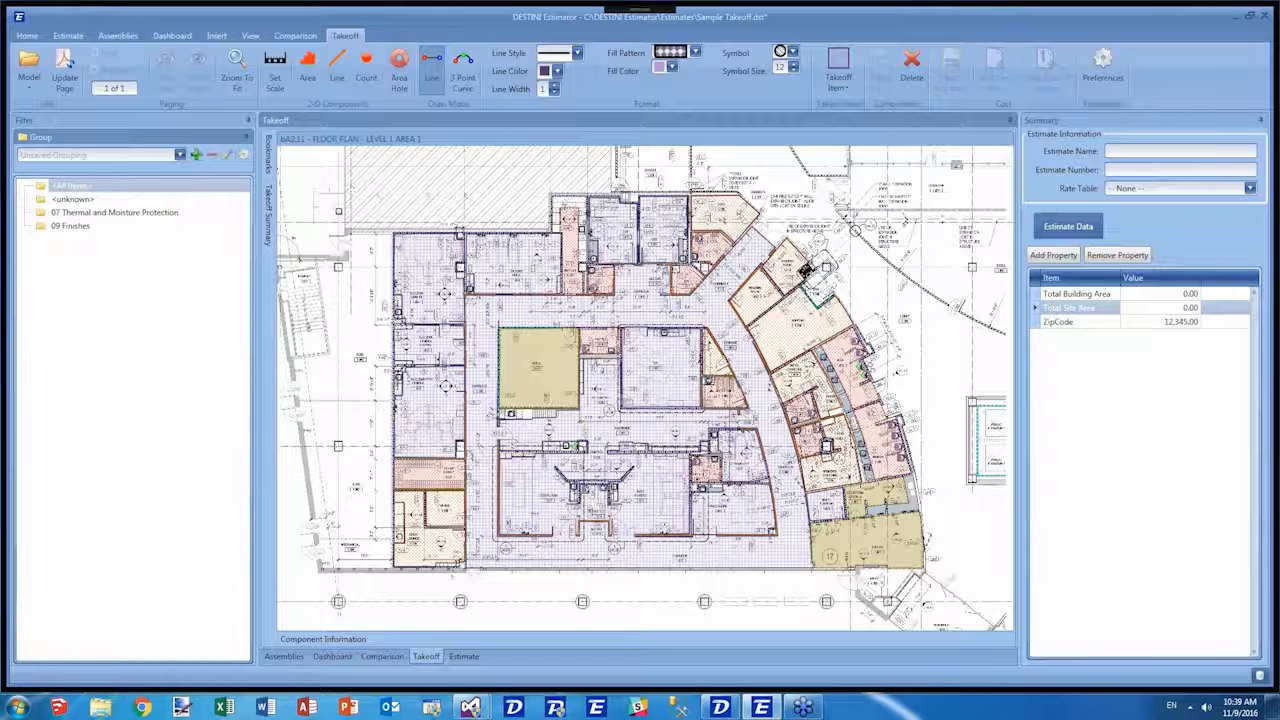
click(400, 246)
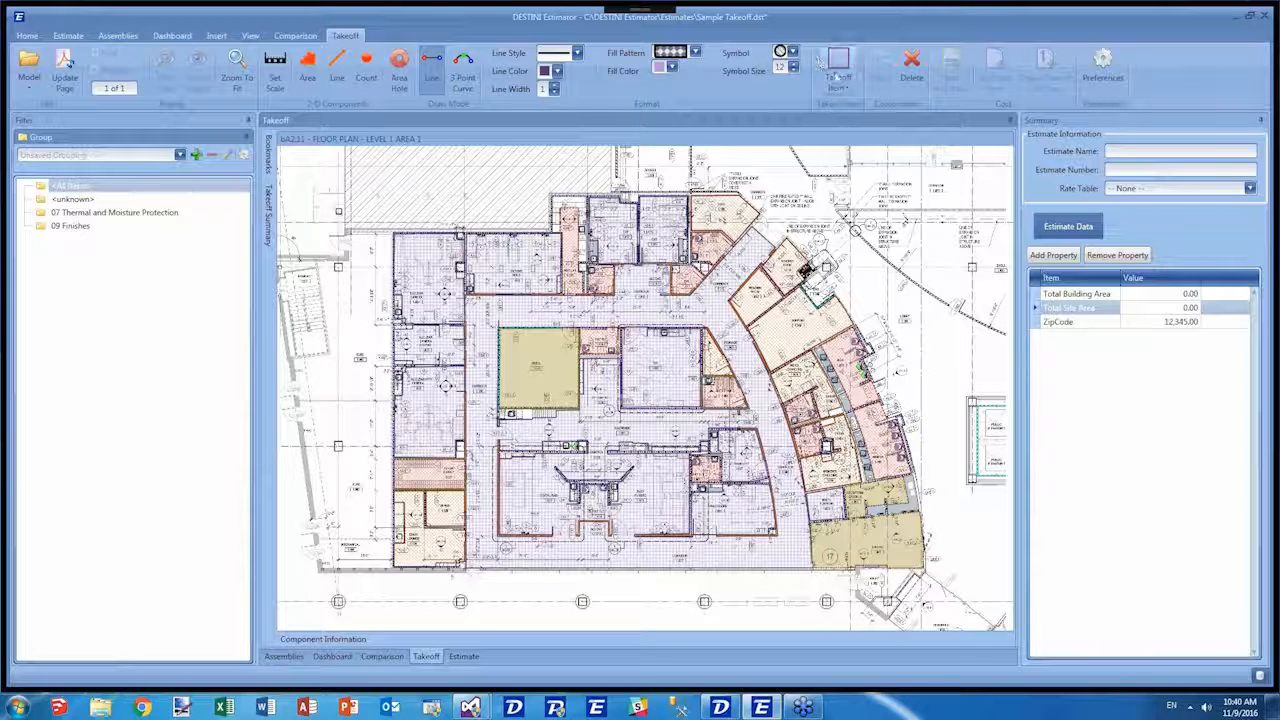
Inspect the user properties of the hospital's Carpet Tile takeoff item and close it without changes.
click(838, 78)
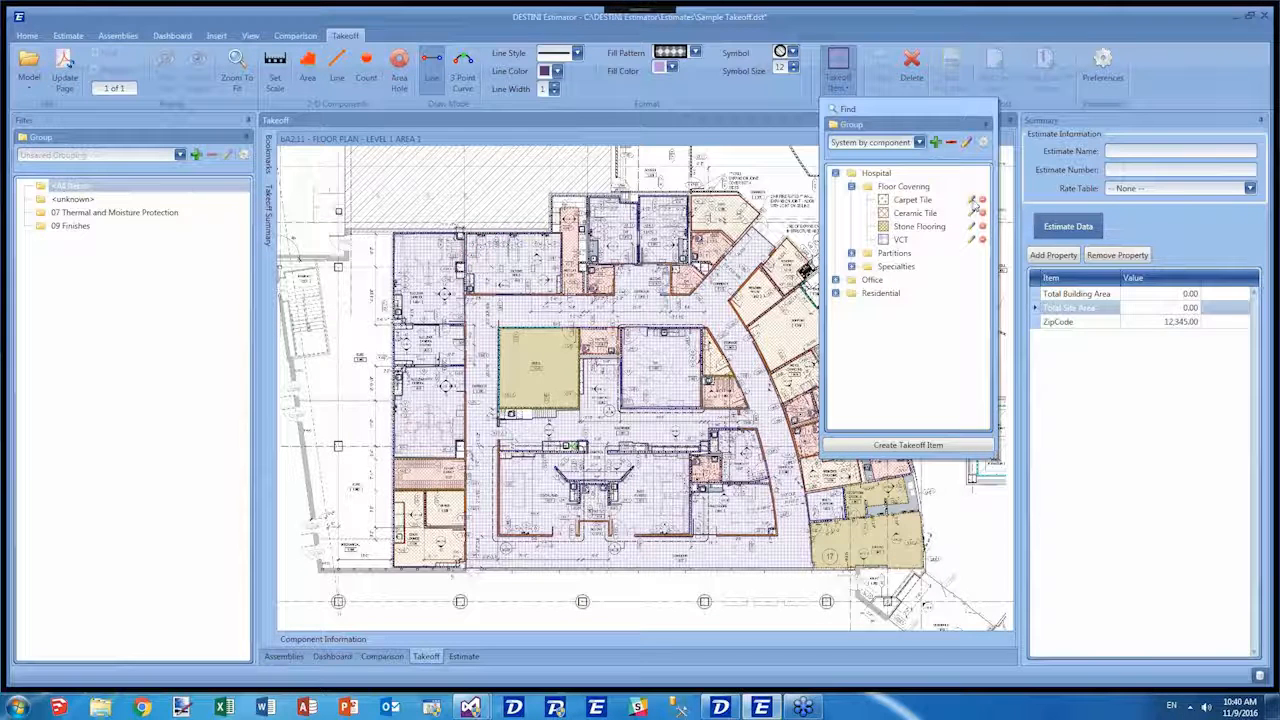
click(972, 203)
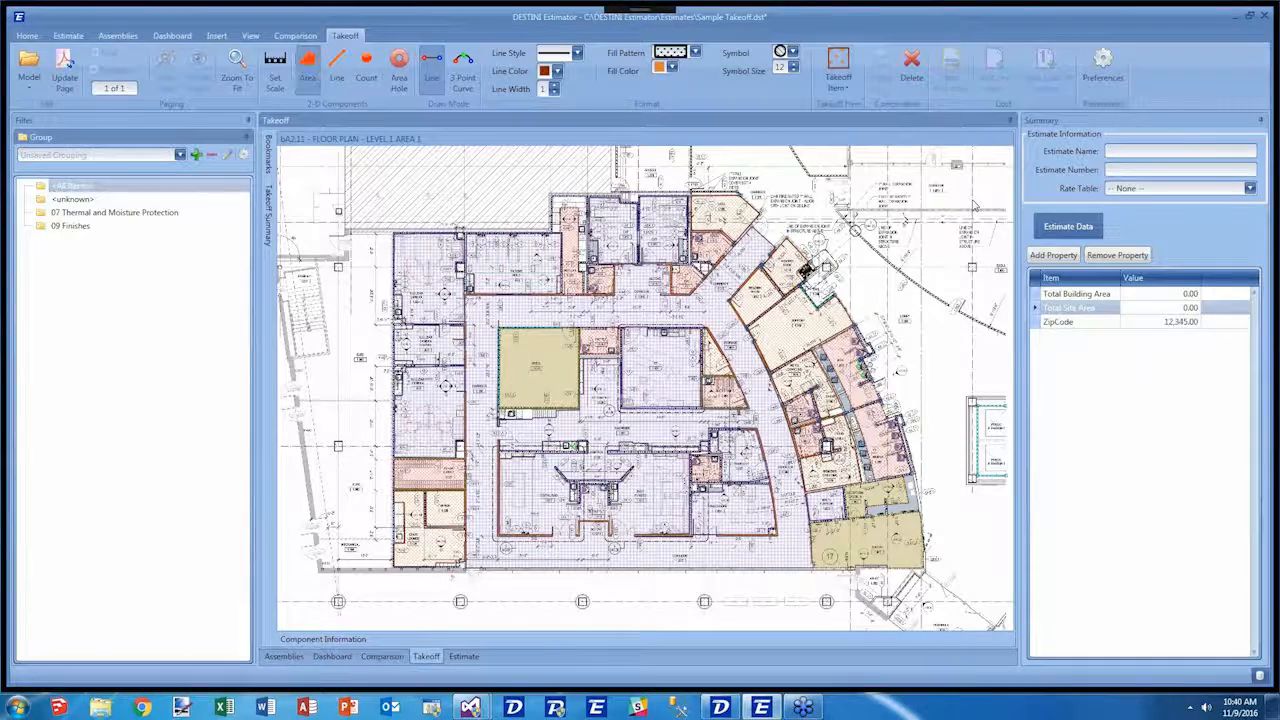
drag(88, 33, 340, 52)
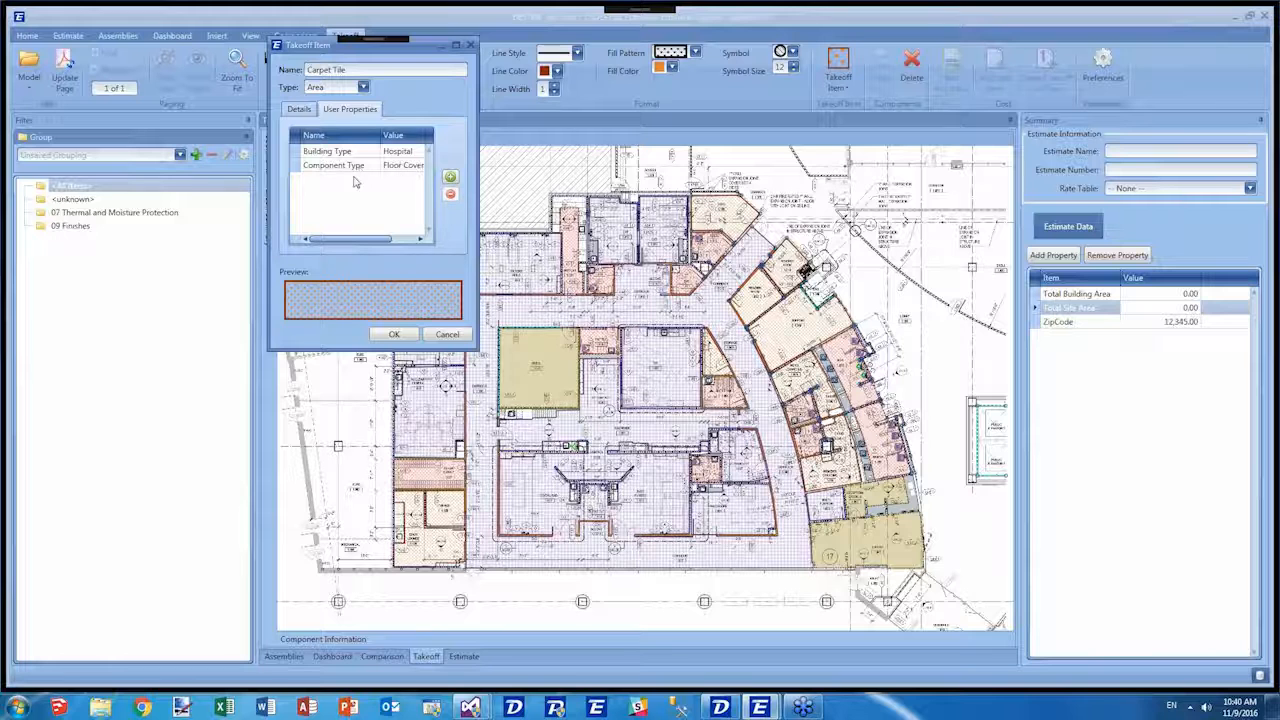
click(406, 240)
click(325, 241)
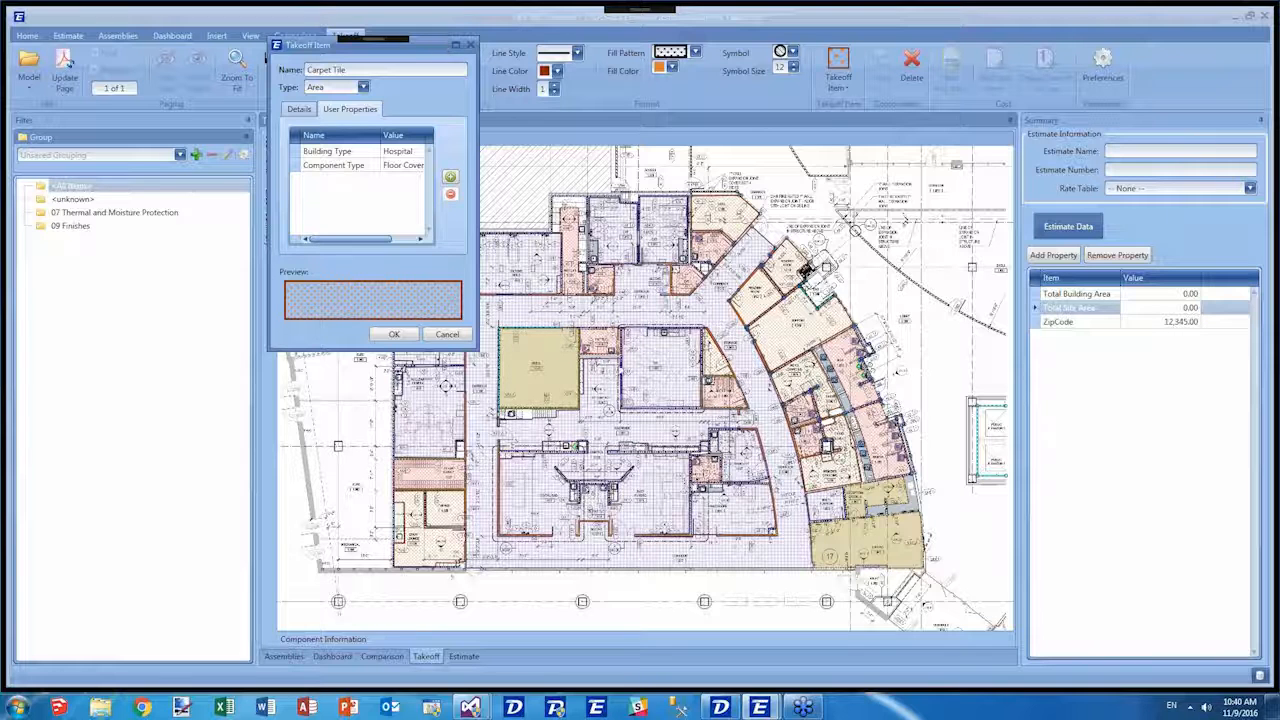
click(470, 46)
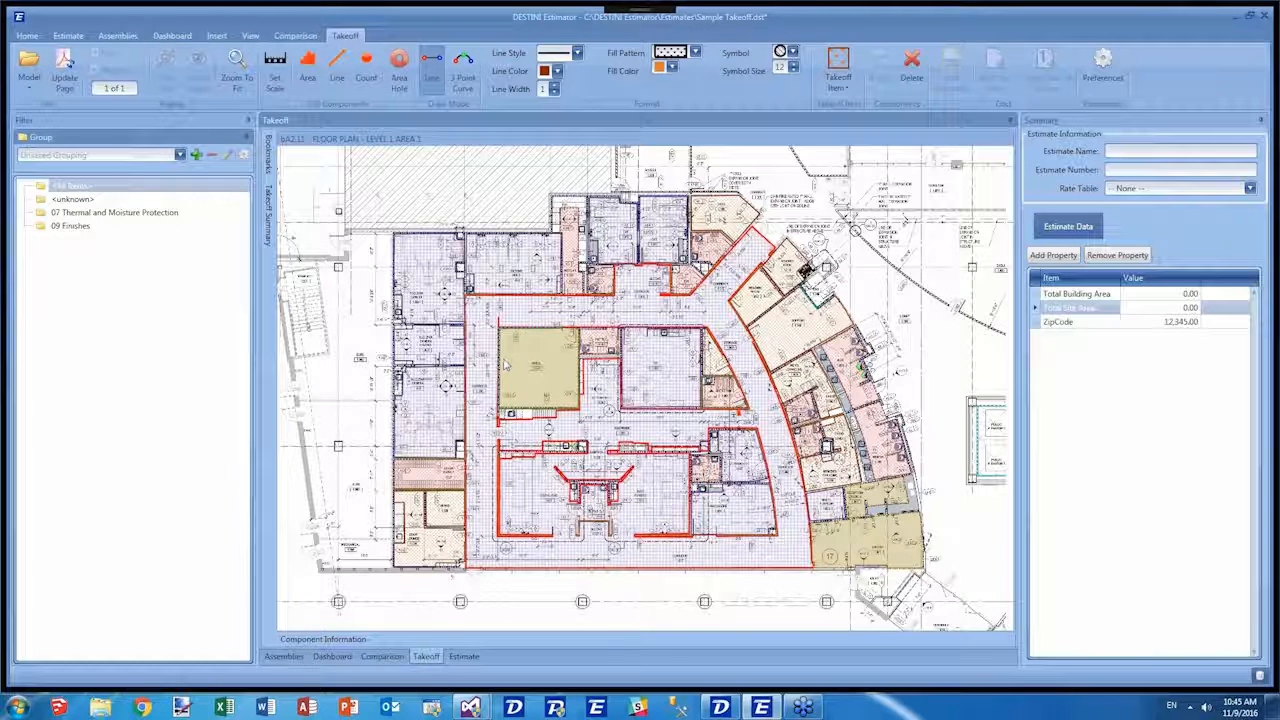
Look through the floor plan PDFs in the QTO Documents Drawings folder without opening a new drawing.
click(29, 68)
click(80, 120)
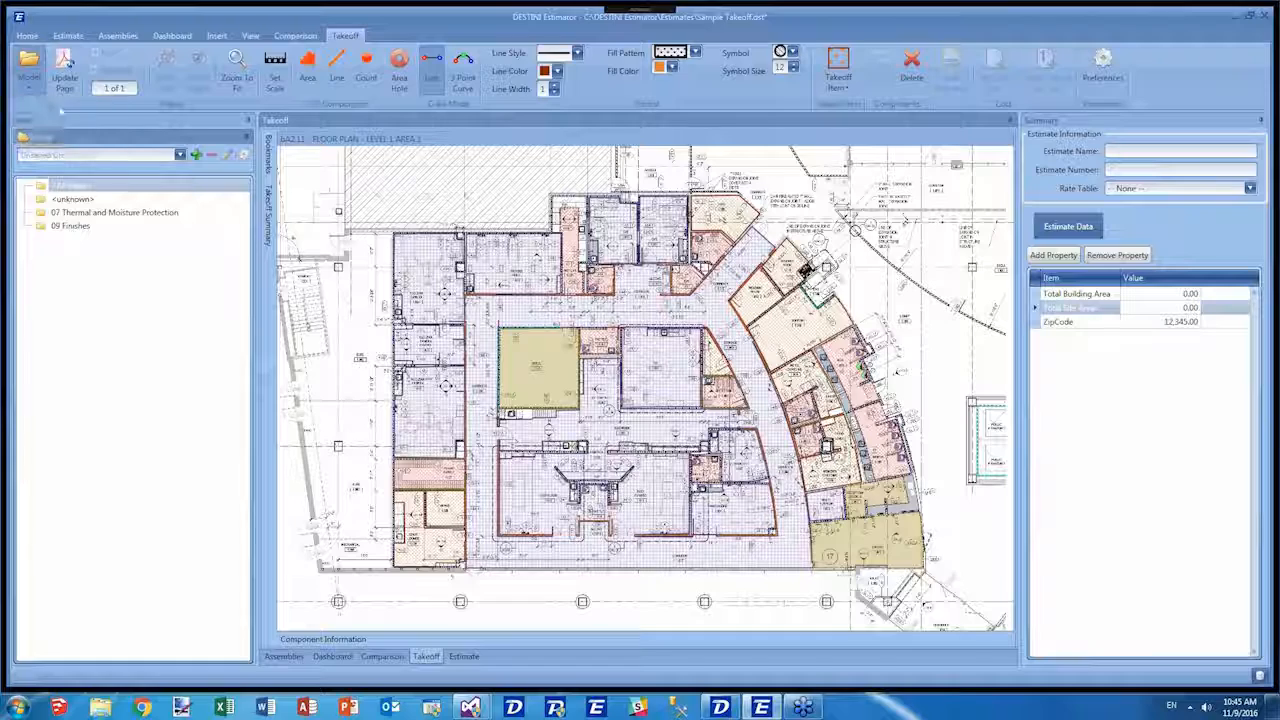
click(280, 31)
double_click(255, 93)
click(262, 148)
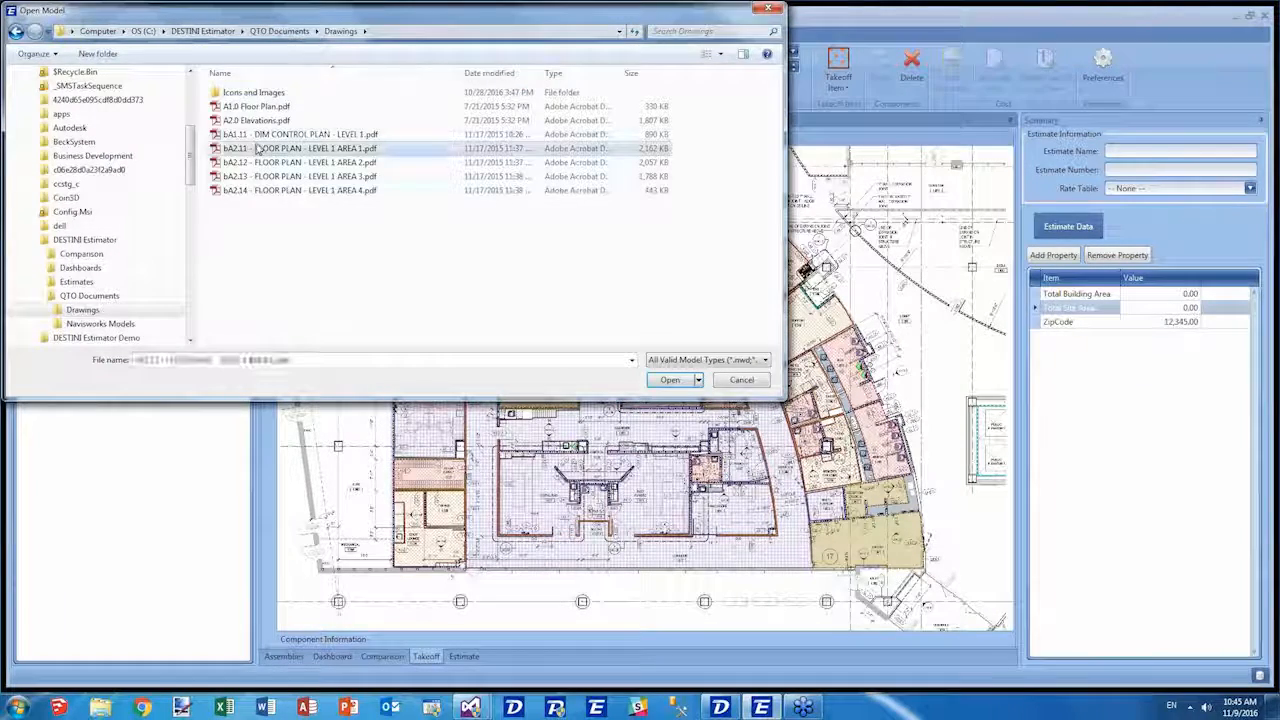
click(260, 176)
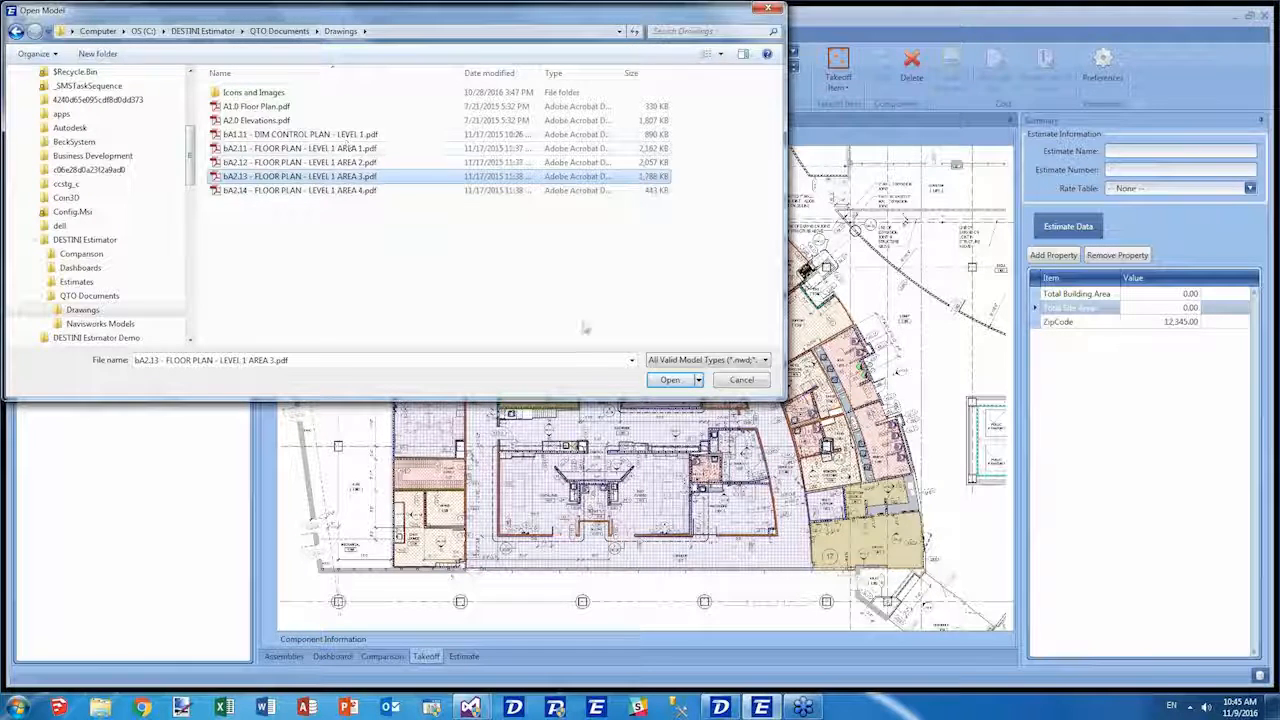
click(742, 381)
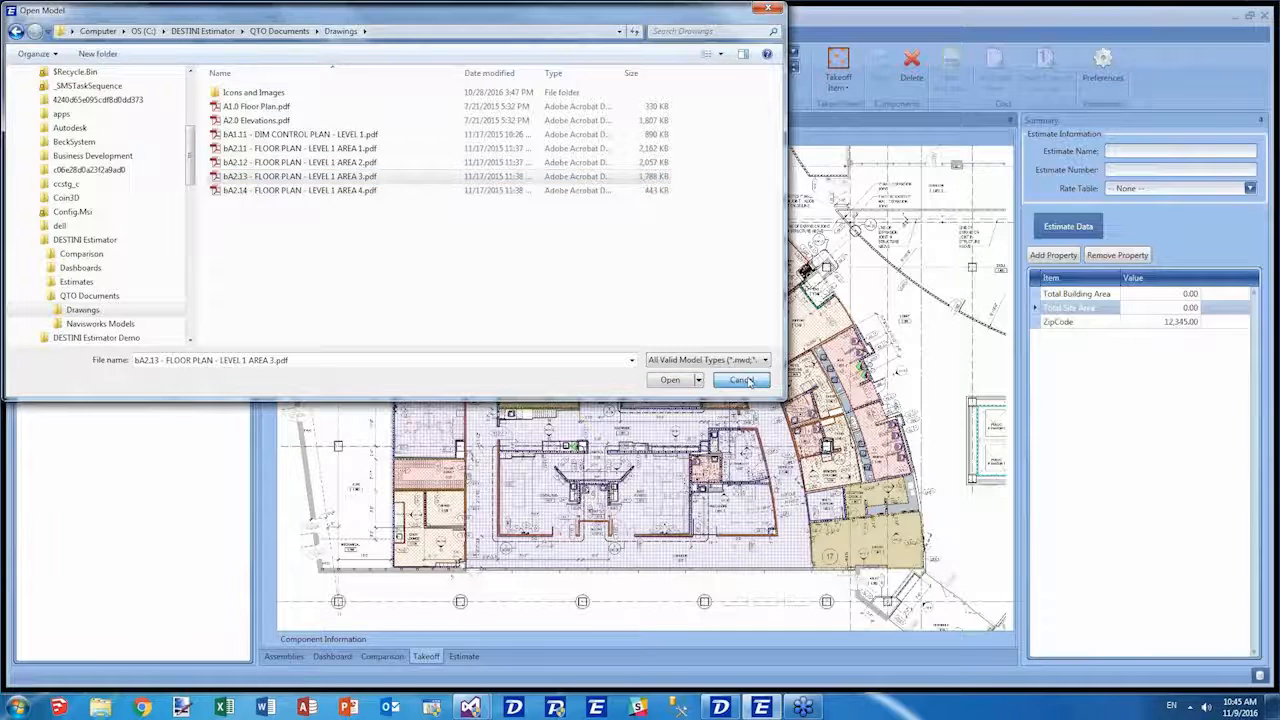